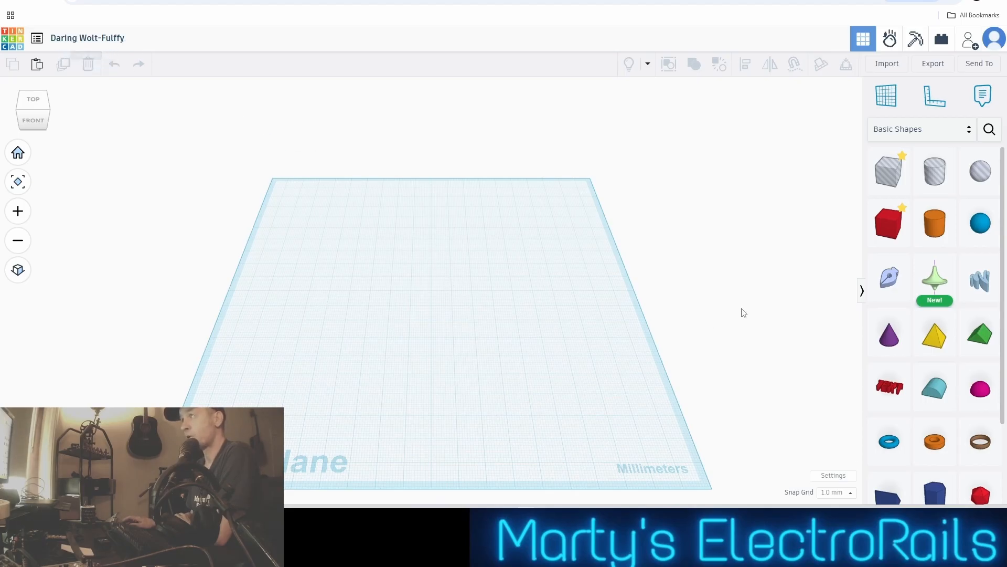
Rename the design as "Tel Pol 2"
click(105, 38)
key(BackSpace)
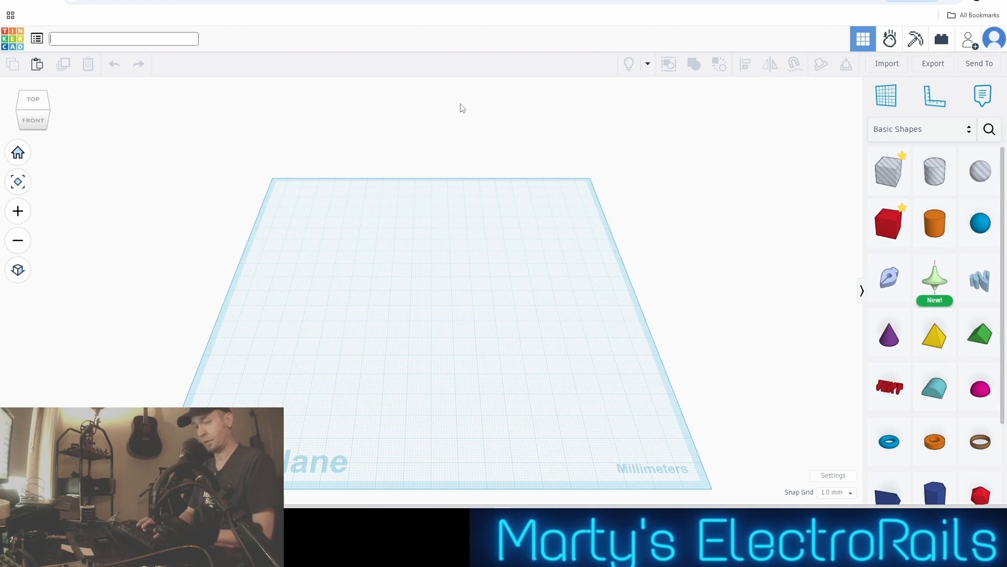
text(Tel)
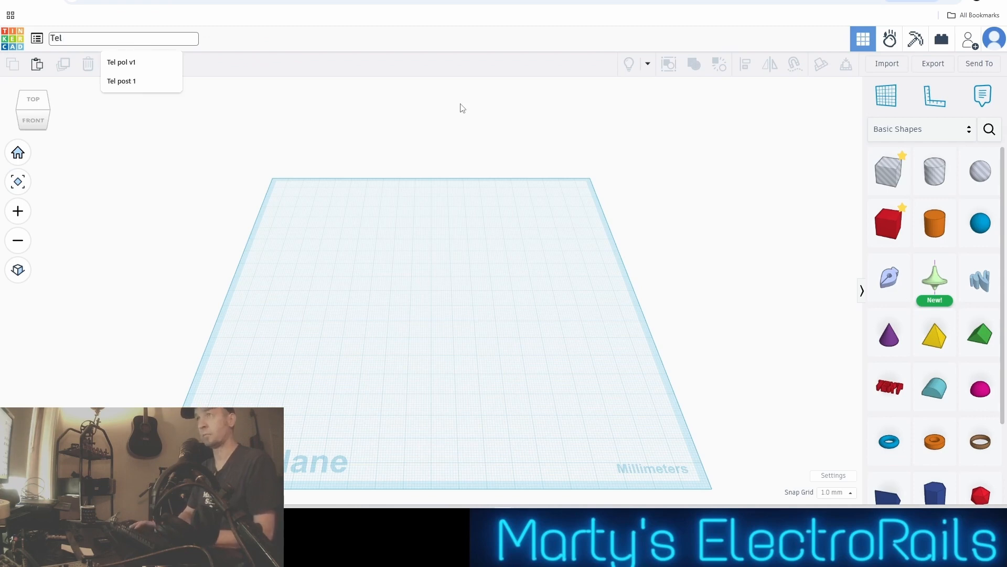
text( Pol )
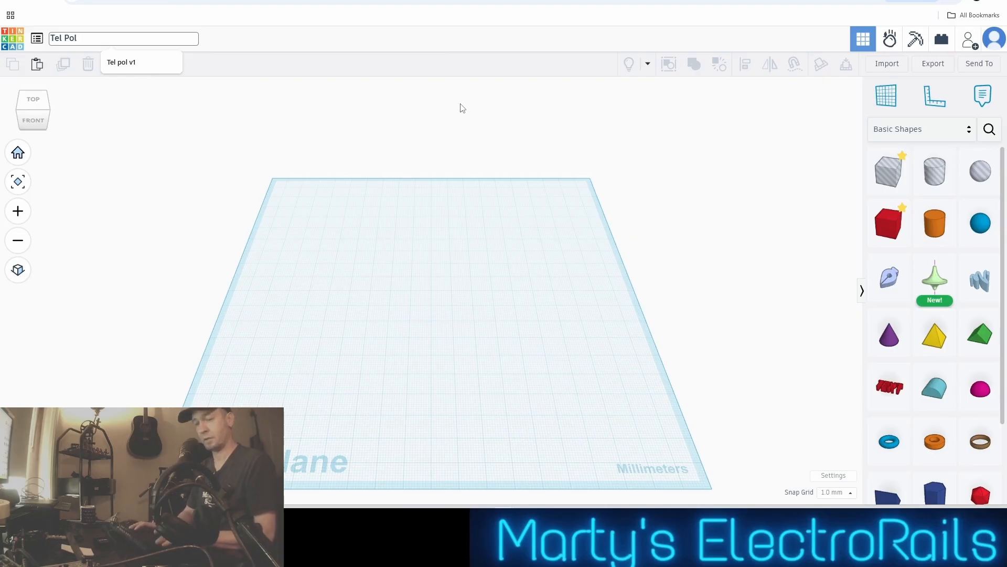
text(2)
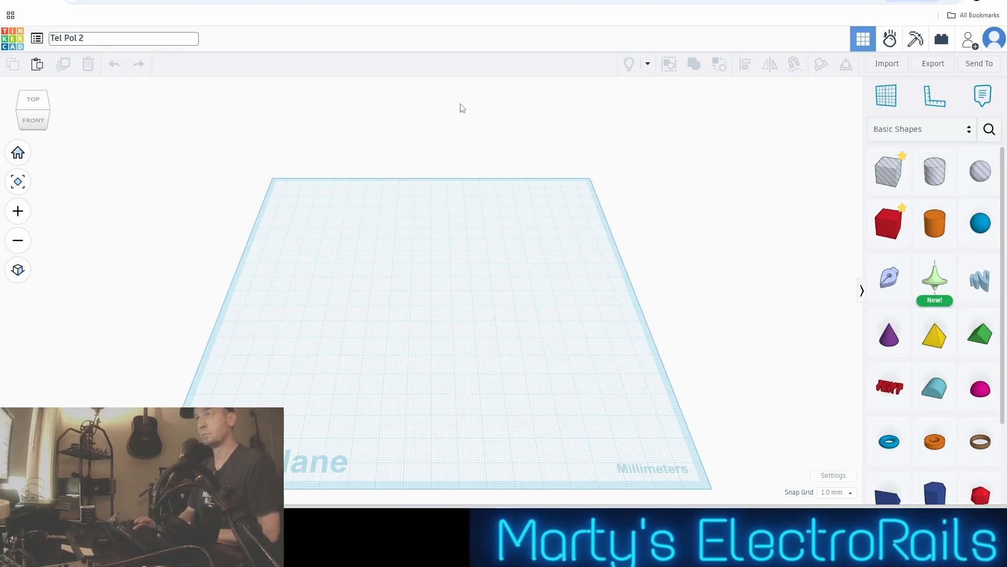
key(Return)
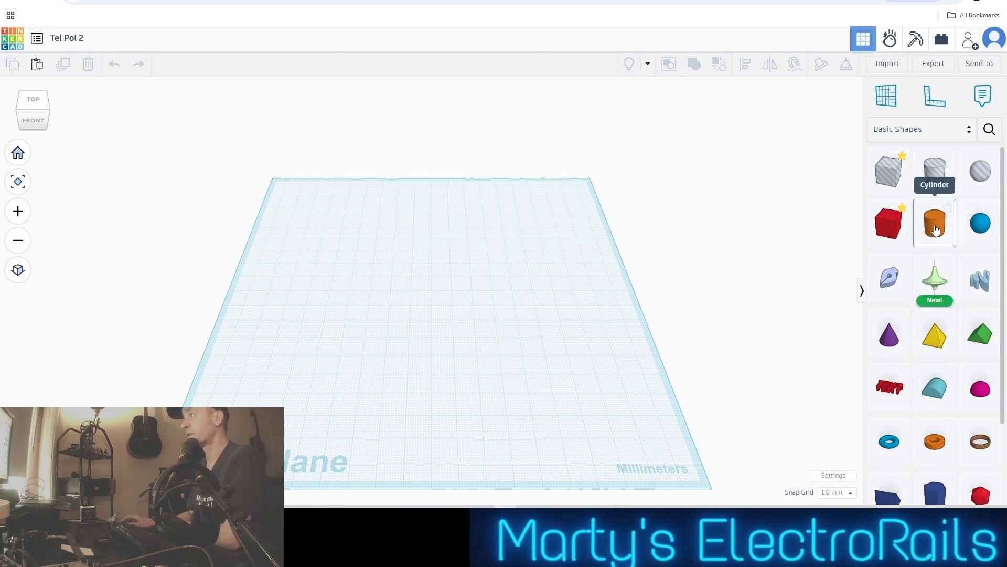
Place a solid cylinder near the middle of the workplane and set its height to 90 mm
drag(936, 229, 464, 330)
scroll(488, 331, up, 3)
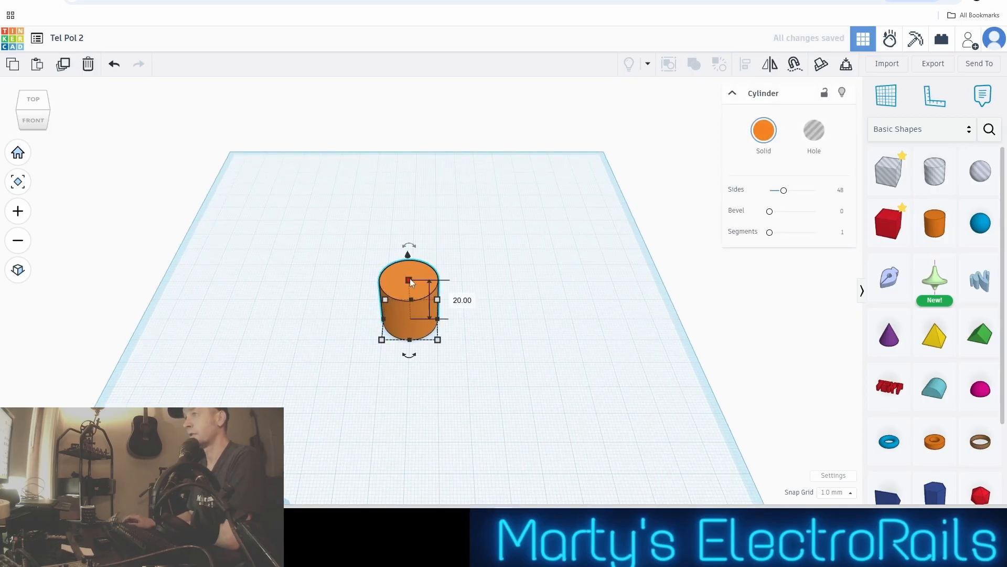
click(464, 305)
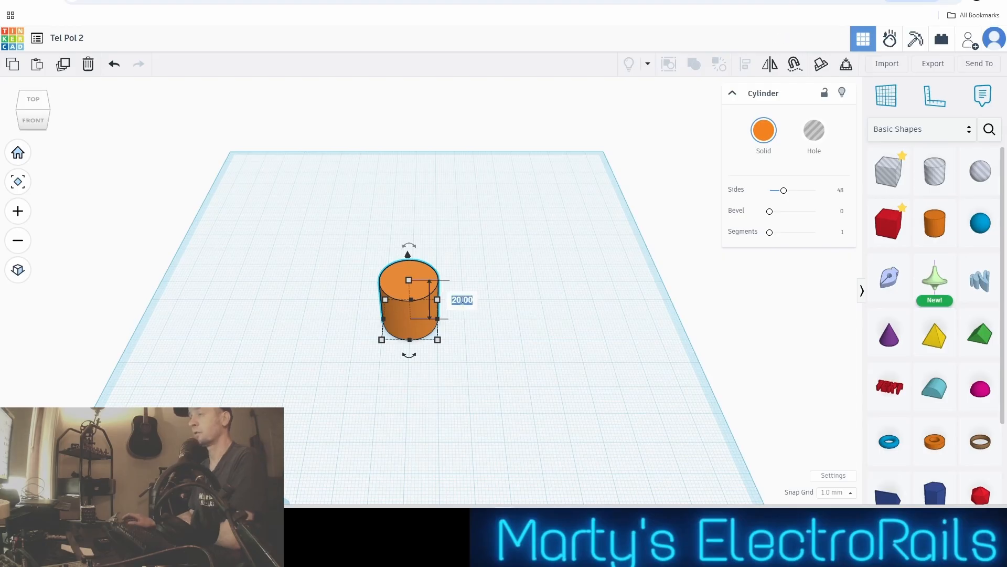
text(90)
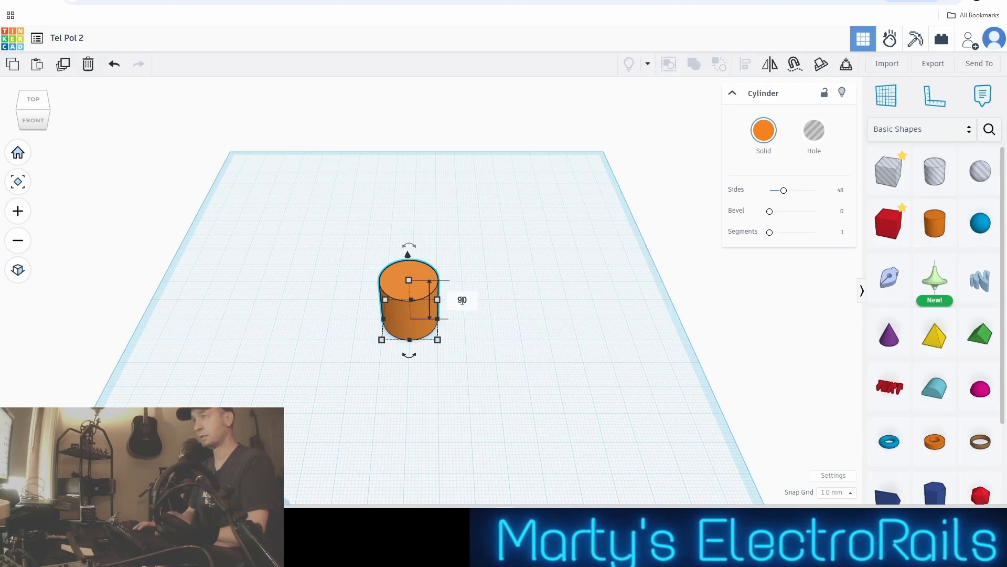
key(Return)
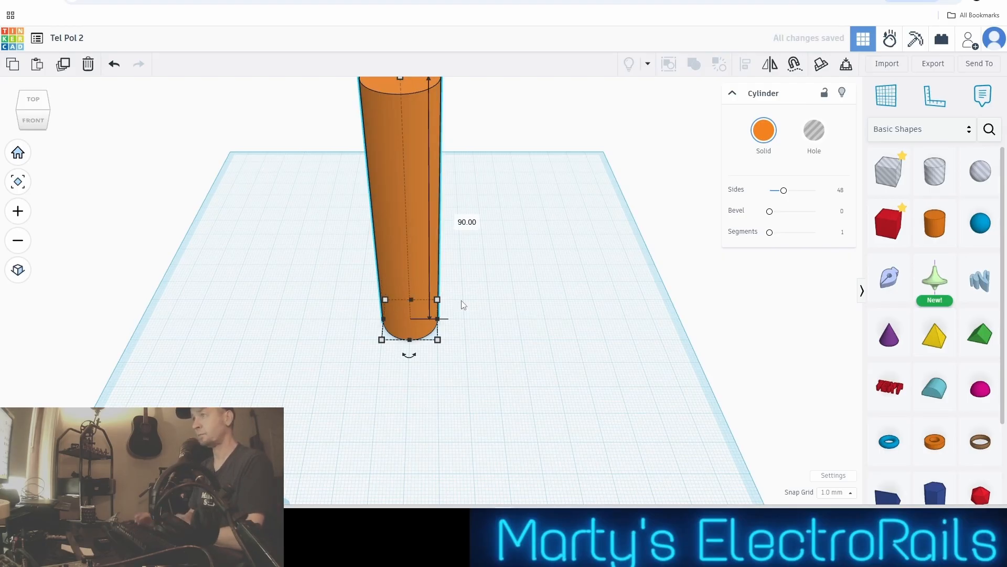
Set the snap grid to 5.0 mm
scroll(548, 328, up, 1)
scroll(546, 323, up, 3)
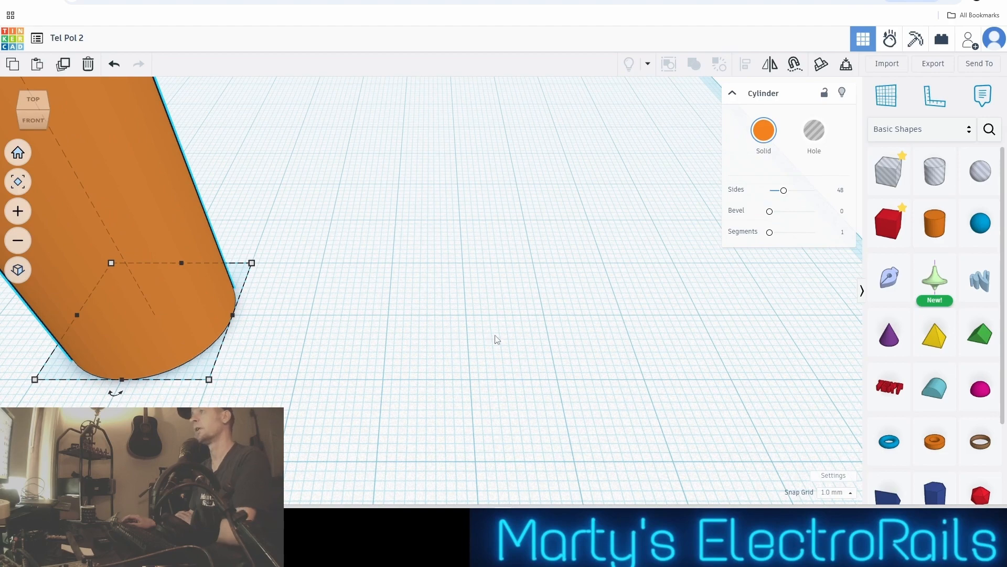
scroll(457, 362, up, 3)
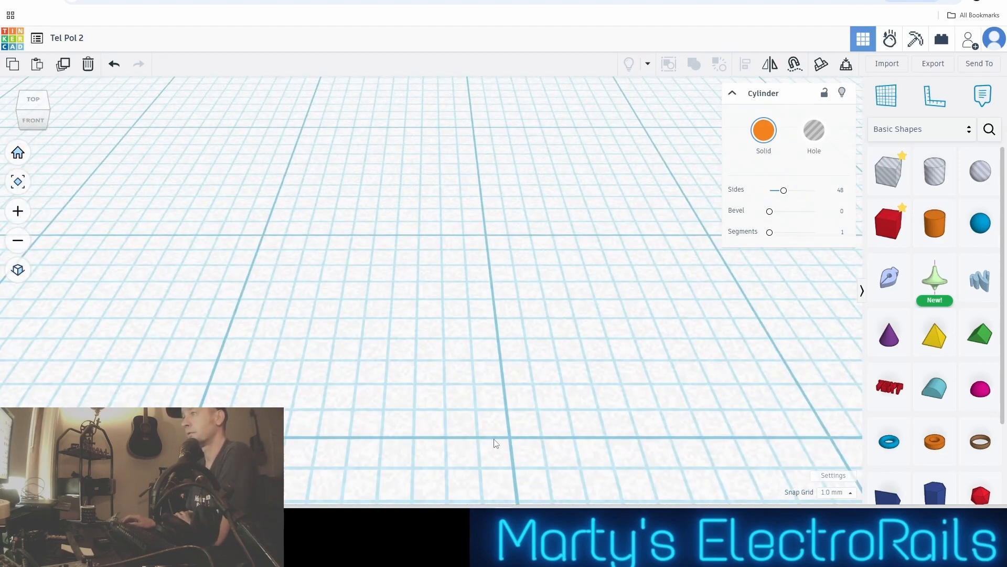
scroll(461, 389, down, 4)
scroll(461, 389, up, 3)
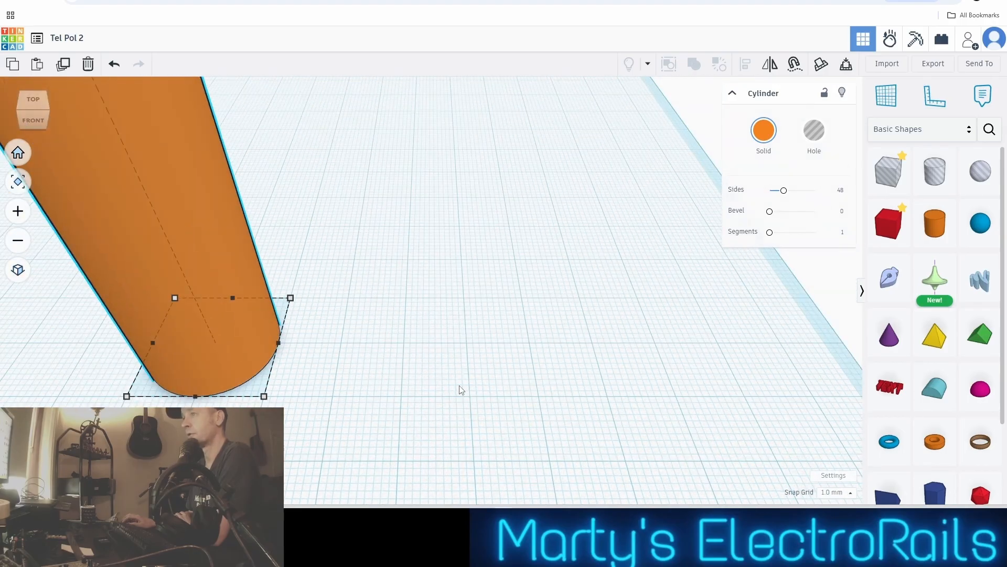
scroll(461, 389, down, 1)
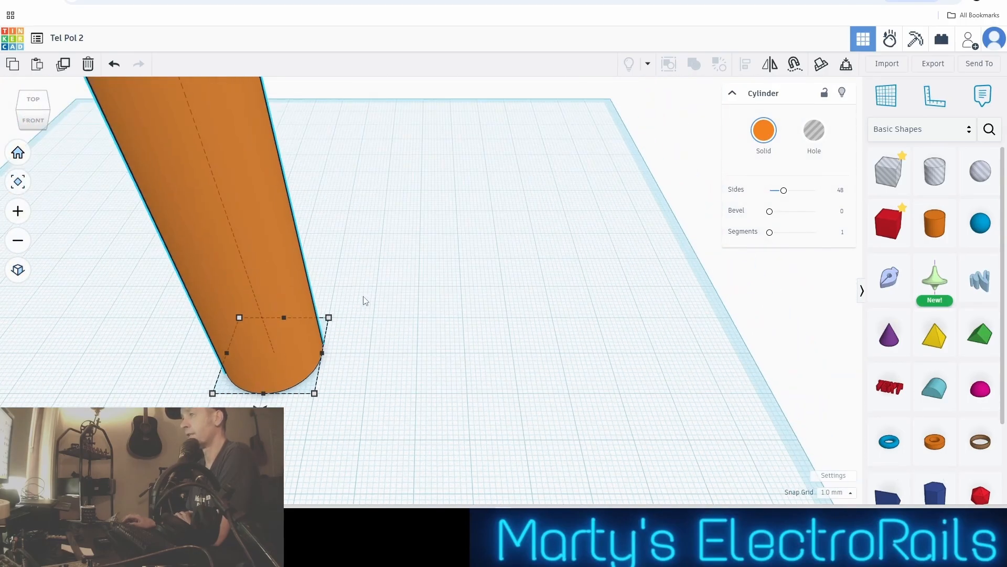
click(850, 494)
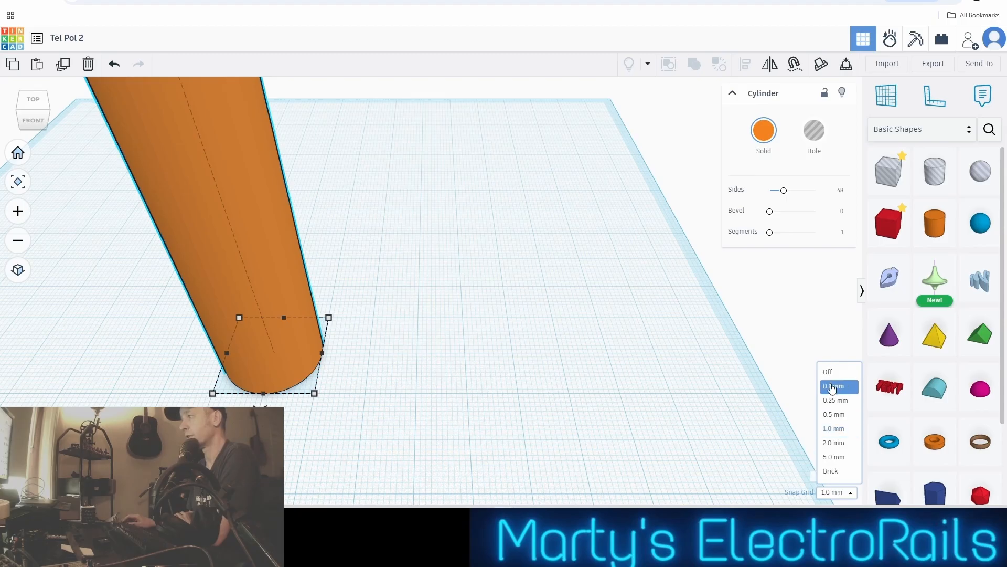
click(834, 456)
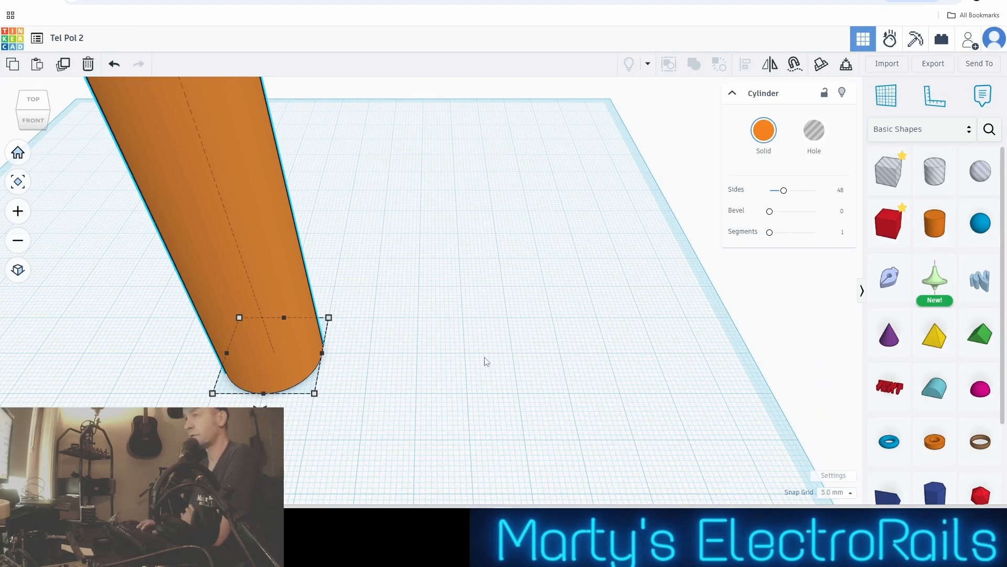
Nudge the cylinder sideways in 5 mm steps in both directions, ending at its starting position
key(Right)
key(Right)
key(Left)
key(Left)
key(Left)
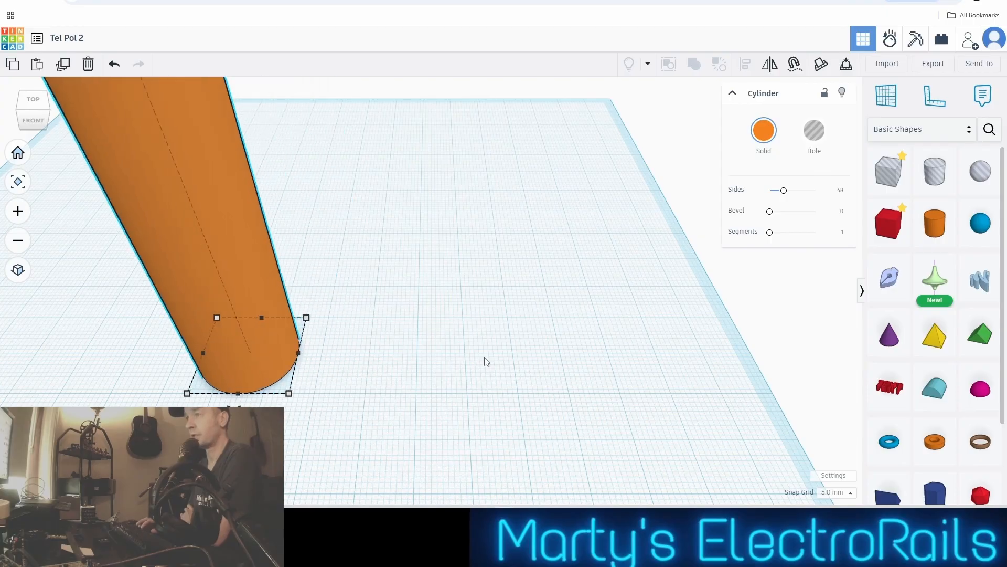
key(Right)
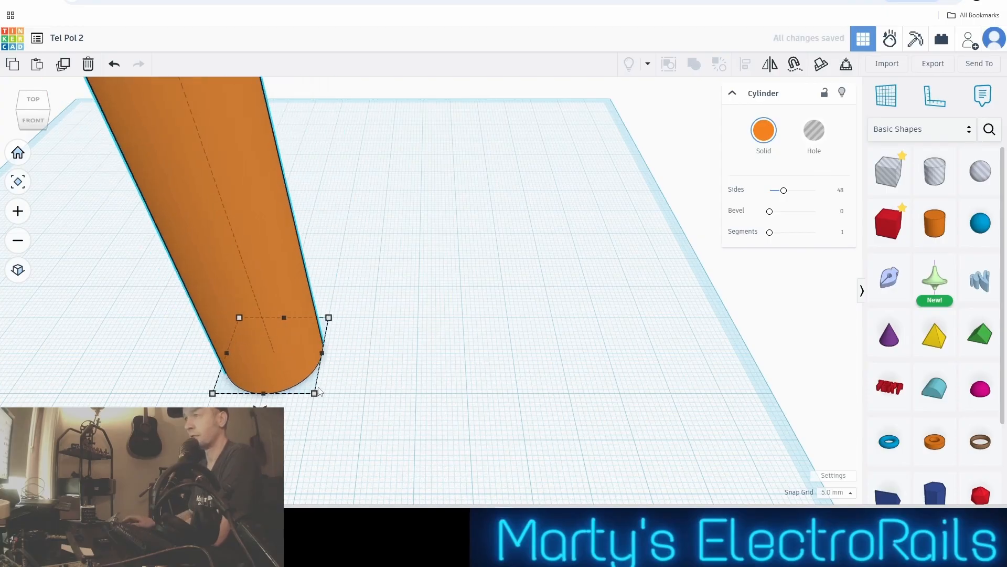
Show the cylinder's base dimensions and set the snap grid to 1.0 mm
mouse_move(314, 393)
mouse_down()
mouse_move(312, 374)
mouse_move(295, 381)
mouse_move(314, 394)
mouse_move(318, 372)
mouse_move(315, 394)
mouse_up()
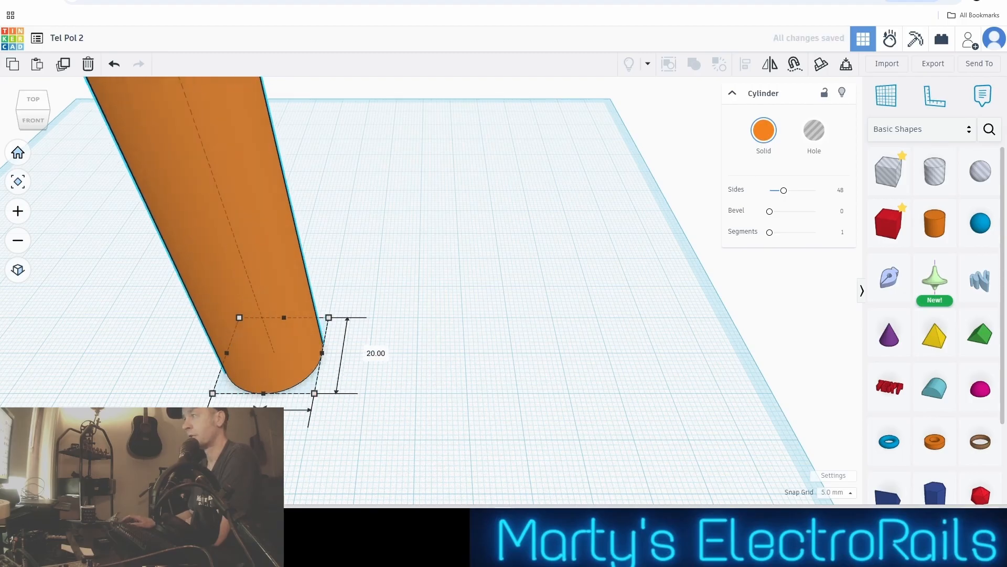
click(851, 492)
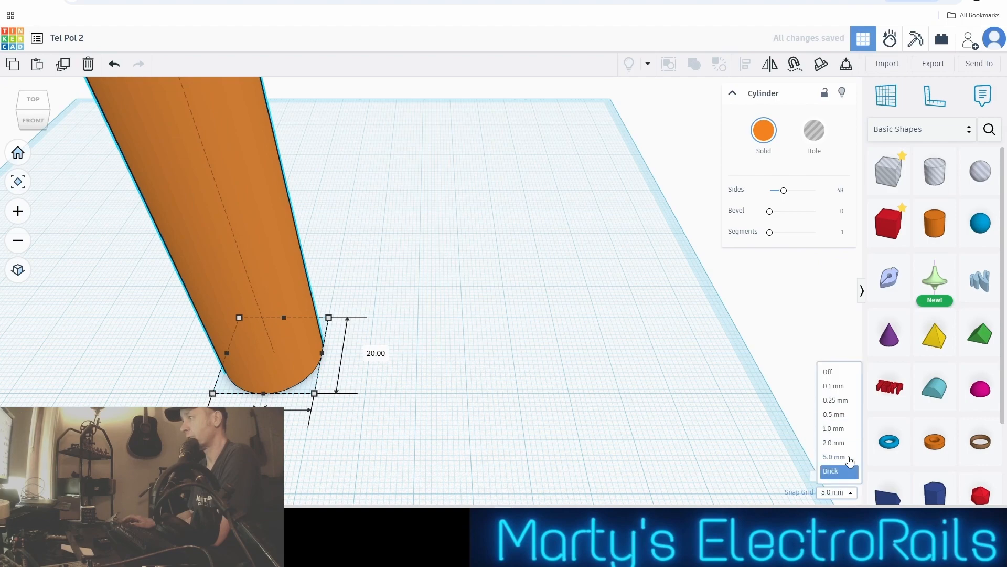
click(832, 429)
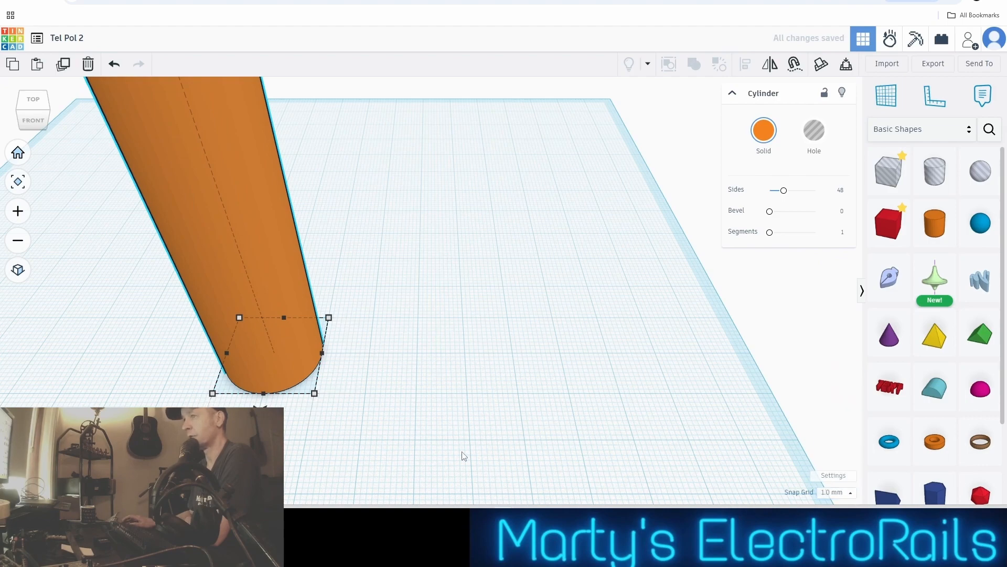
Look through the basic shapes and switch the shapes library to the Shape Generators collection
scroll(348, 421, up, 3)
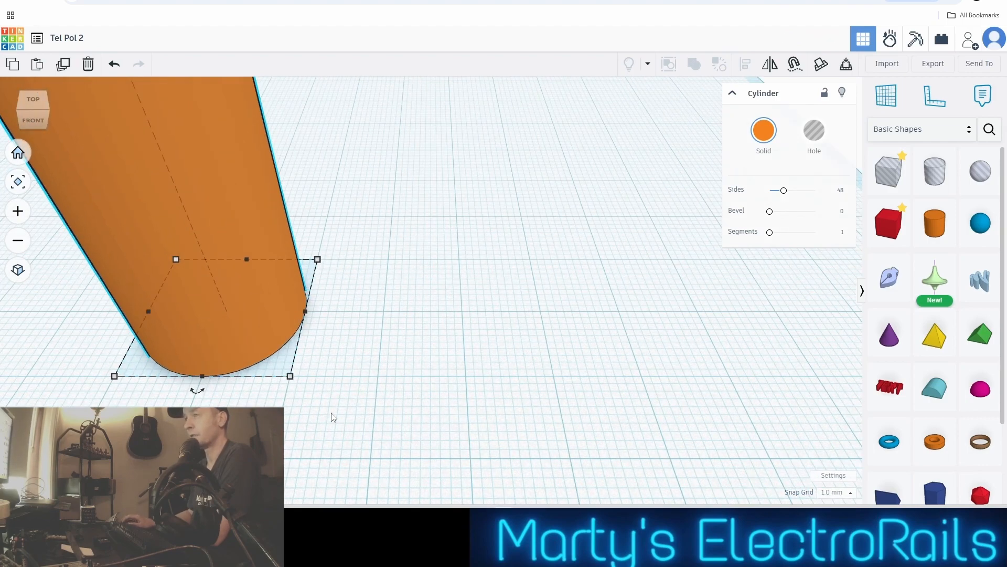
scroll(331, 412, down, 4)
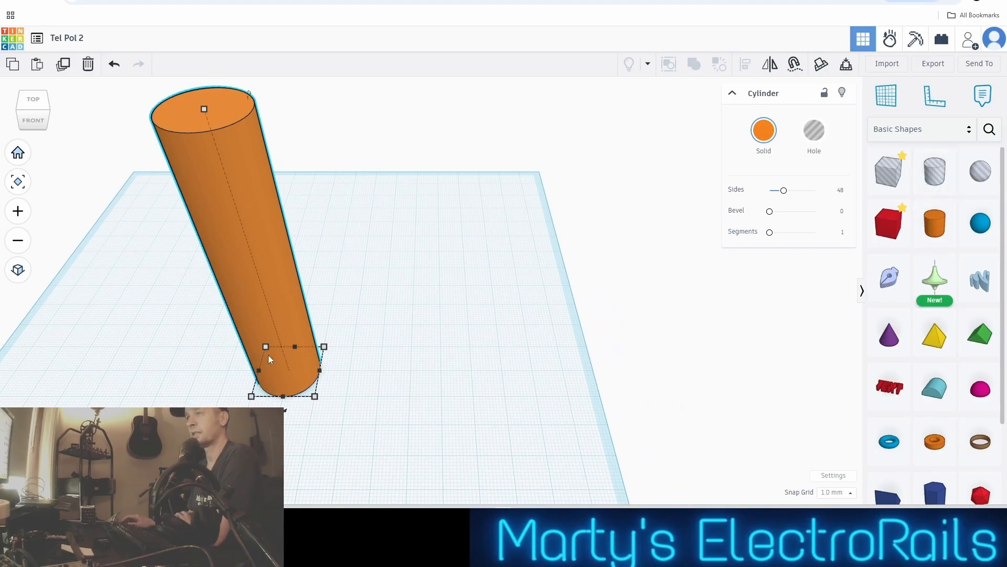
scroll(916, 357, down, 3)
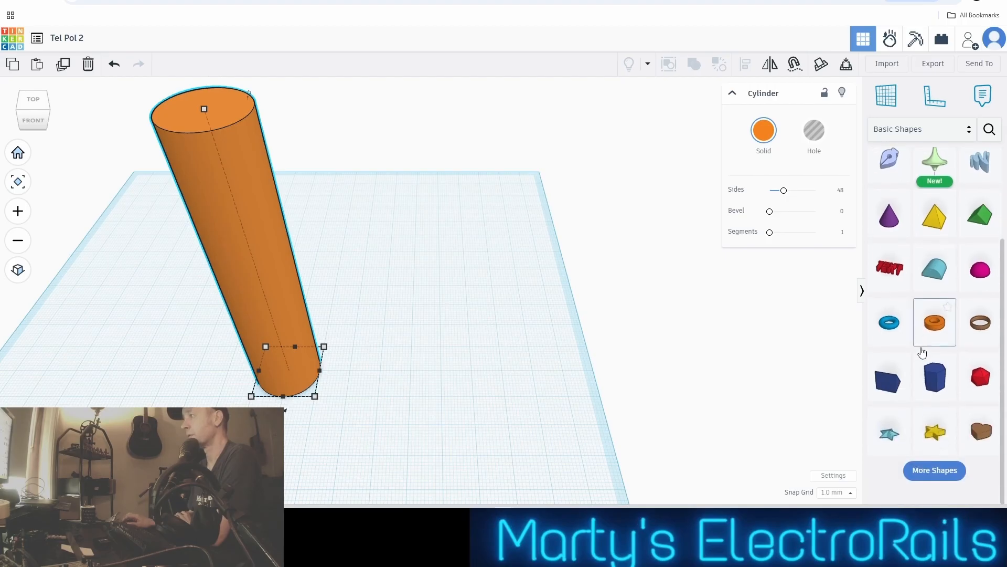
scroll(923, 336, up, 3)
scroll(923, 334, down, 1)
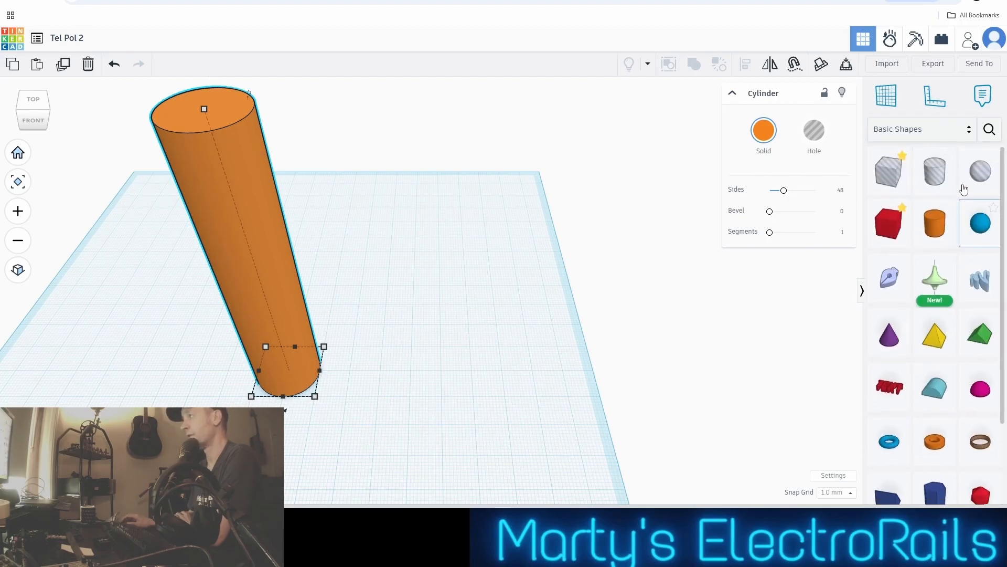
click(969, 133)
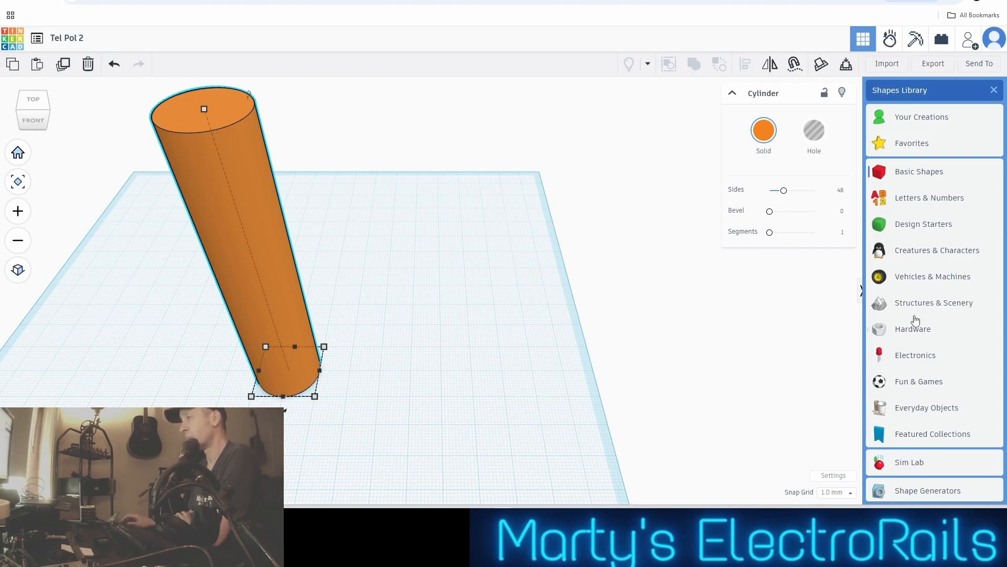
click(903, 494)
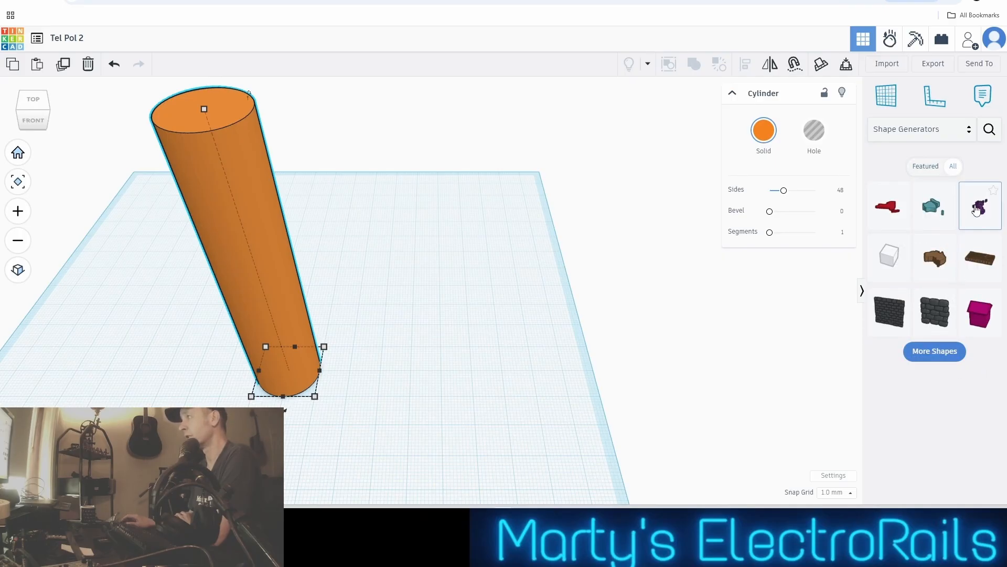
Place a Europe Maps shape on the workplane beside the cylinder, inspect it, and delete it
drag(980, 207, 436, 375)
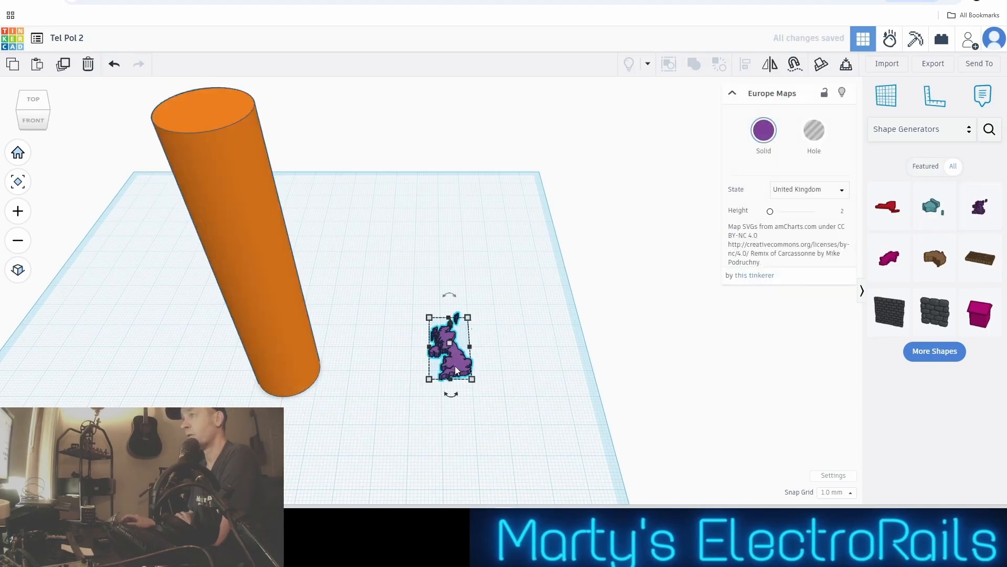
scroll(454, 366, up, 5)
scroll(455, 354, down, 2)
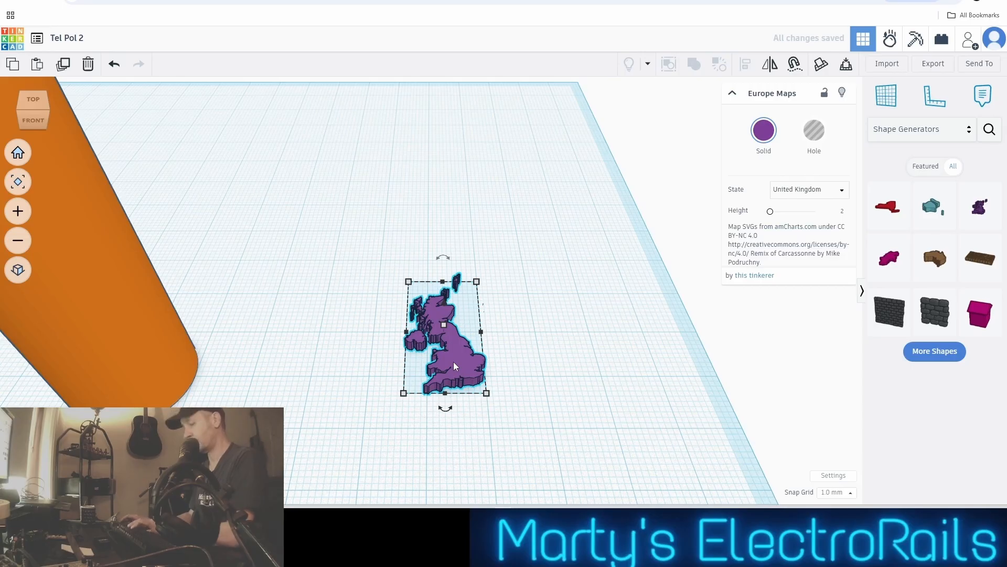
key(Delete)
Look through the whole Shape Generators collection, loading more shapes each time the list ends
click(927, 353)
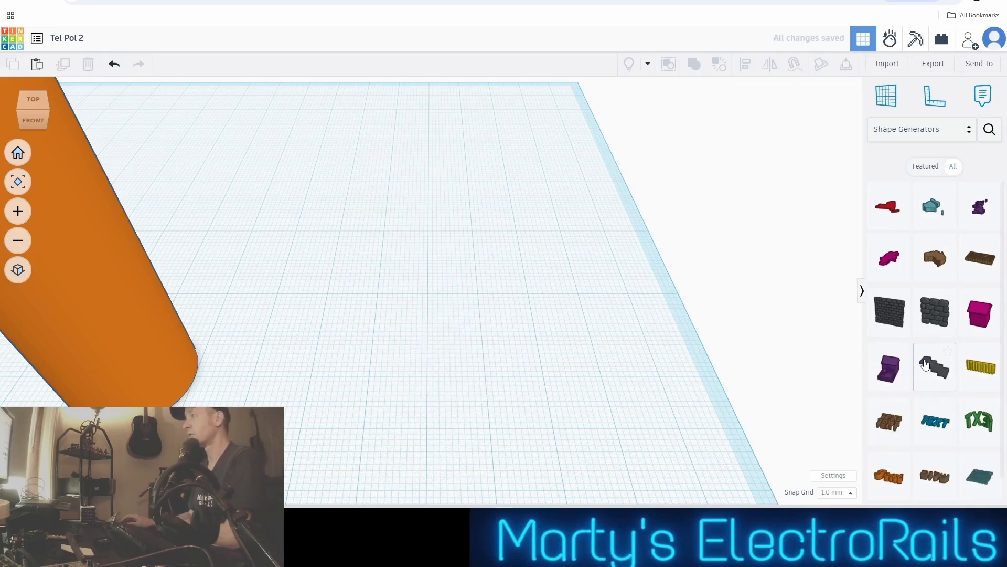
scroll(911, 347, down, 1)
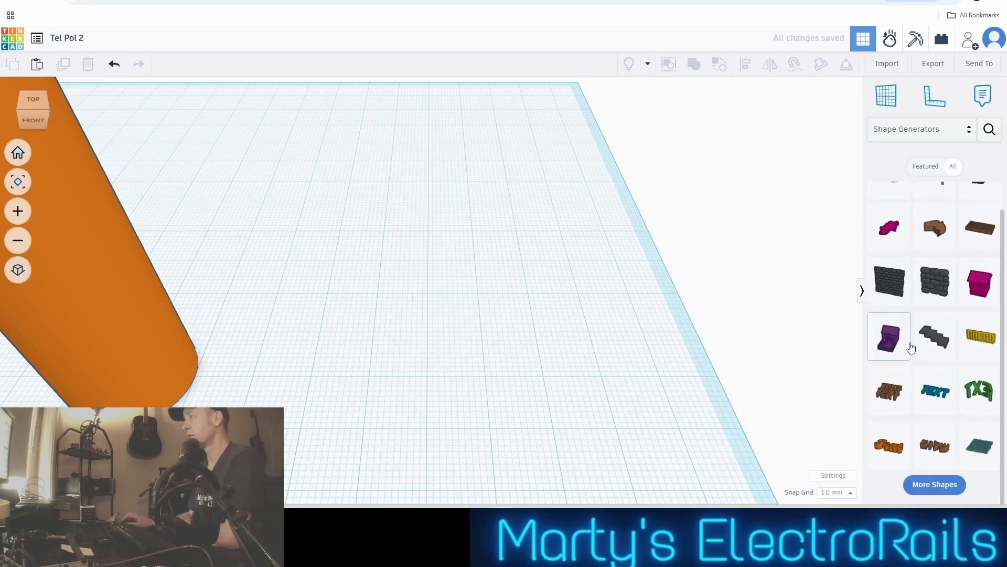
click(950, 487)
scroll(944, 420, down, 4)
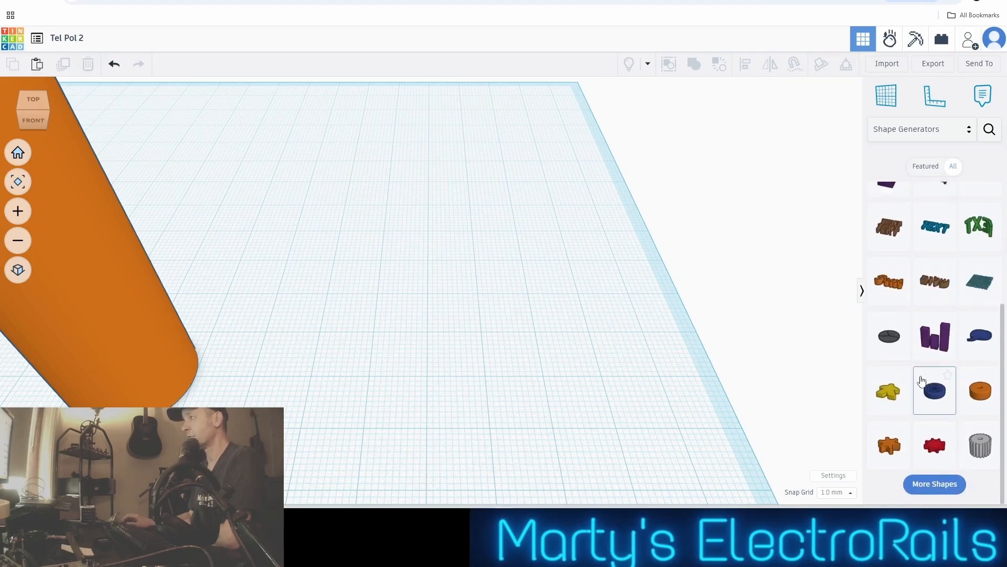
scroll(934, 375, down, 2)
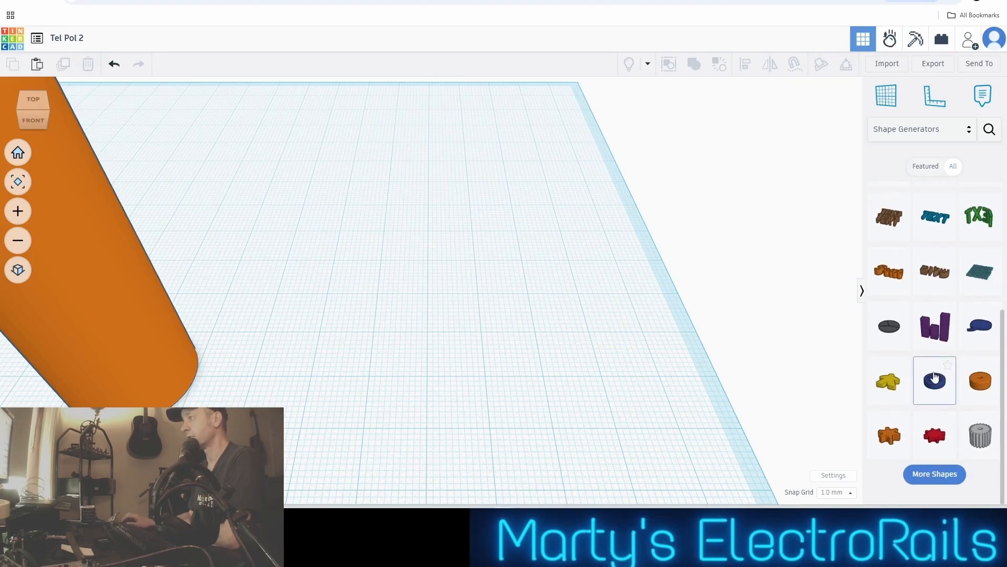
click(949, 488)
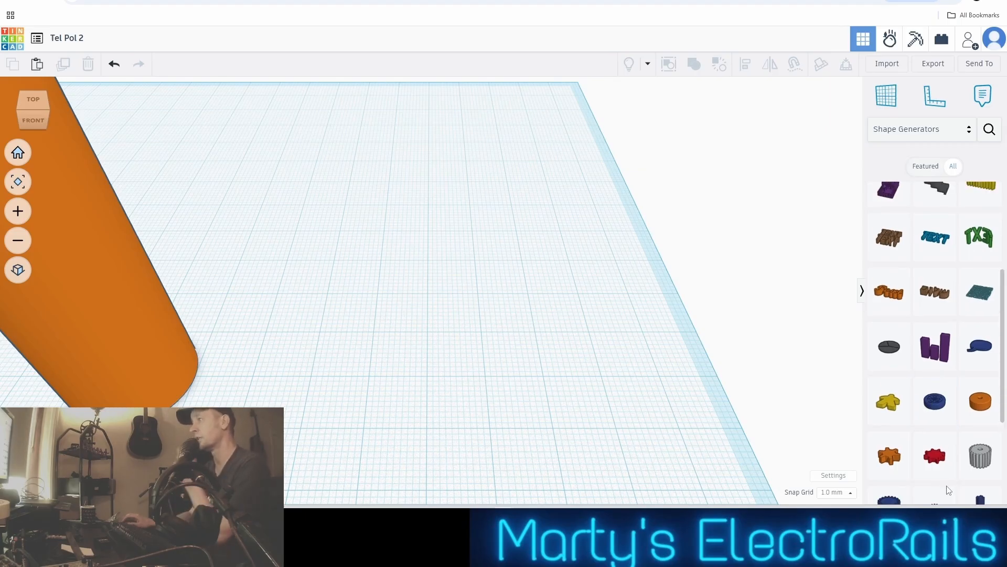
scroll(932, 392, down, 3)
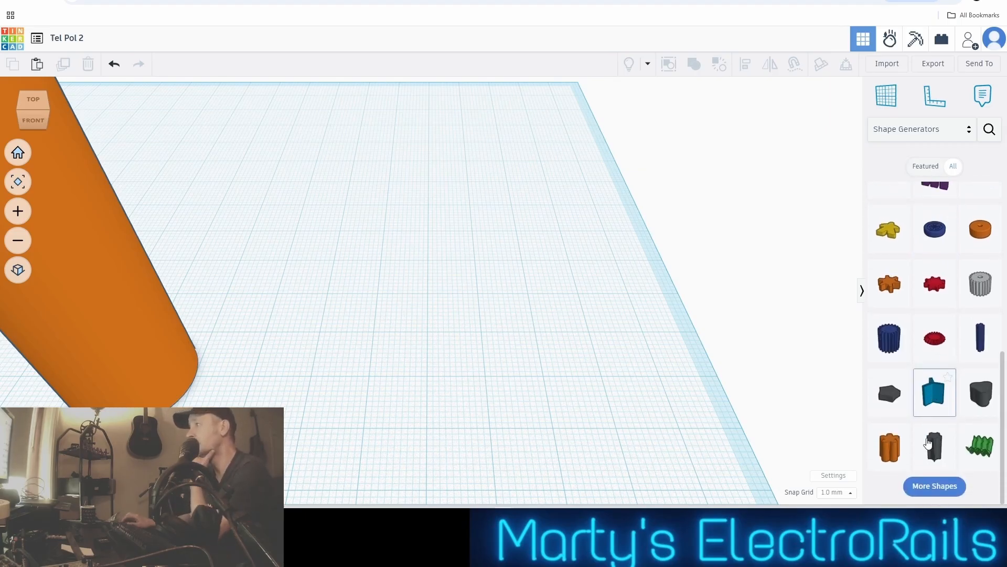
click(935, 486)
scroll(928, 384, down, 1)
scroll(927, 385, down, 3)
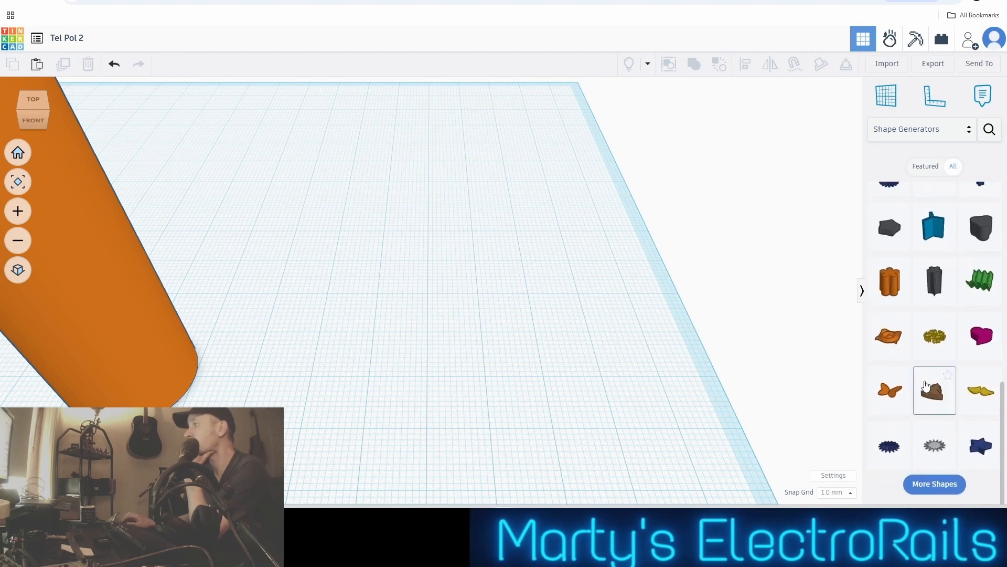
click(947, 485)
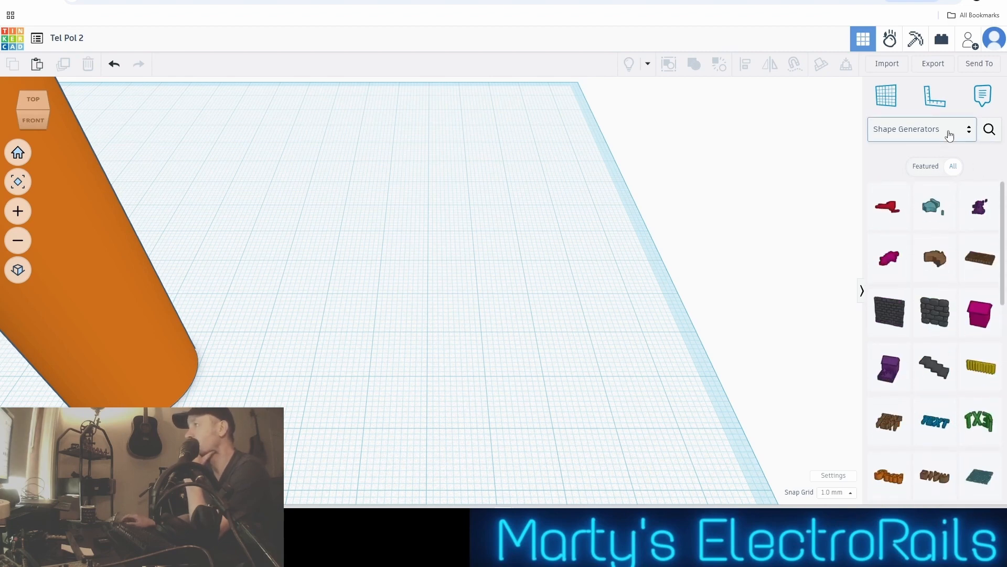
Switch the shapes library back to the Basic Shapes collection
click(969, 135)
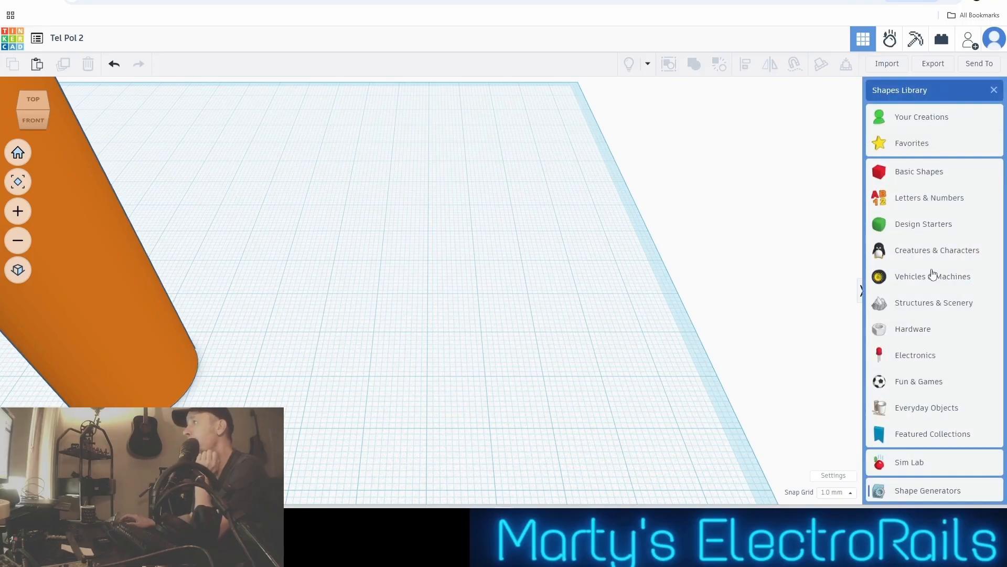
click(906, 175)
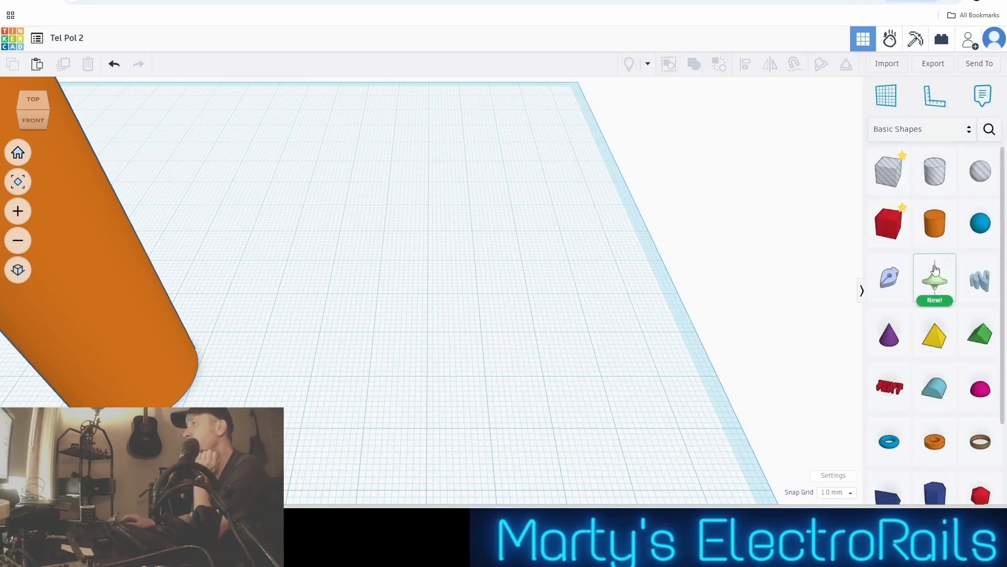
scroll(360, 340, down, 2)
scroll(359, 340, down, 2)
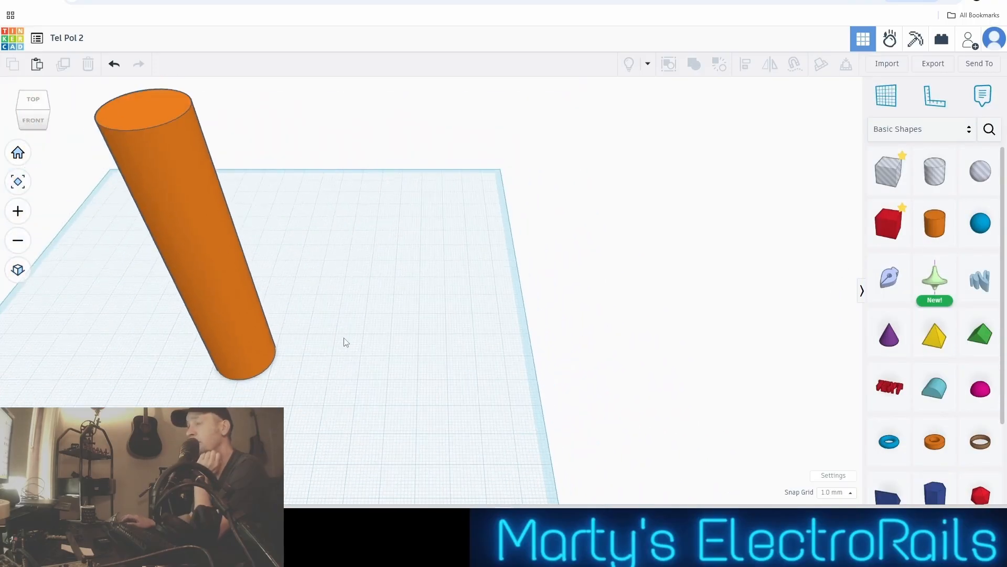
Set the cylinder's base length and width to 3 mm each to make a thin pole
click(224, 312)
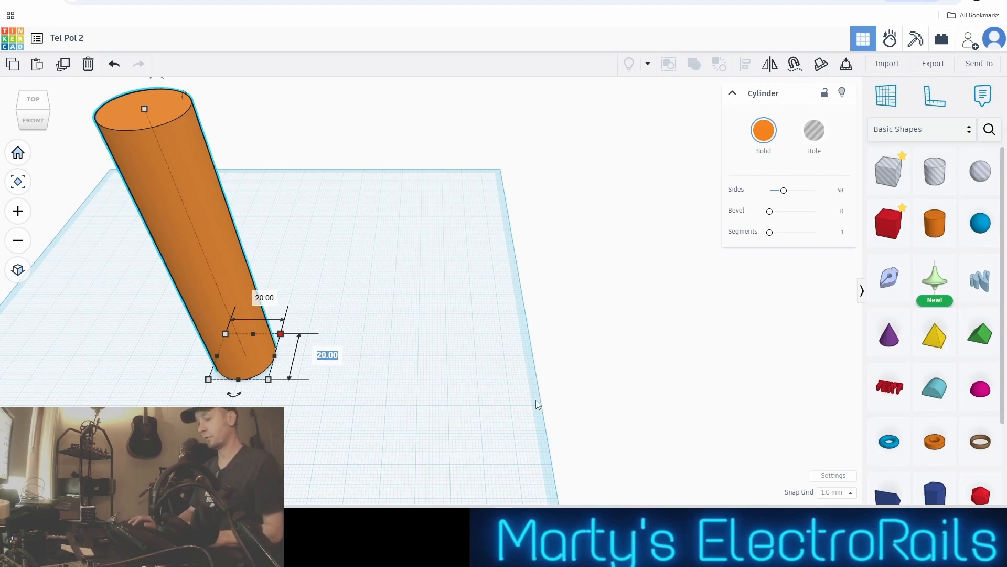
key(BackSpace)
text(3)
key(Return)
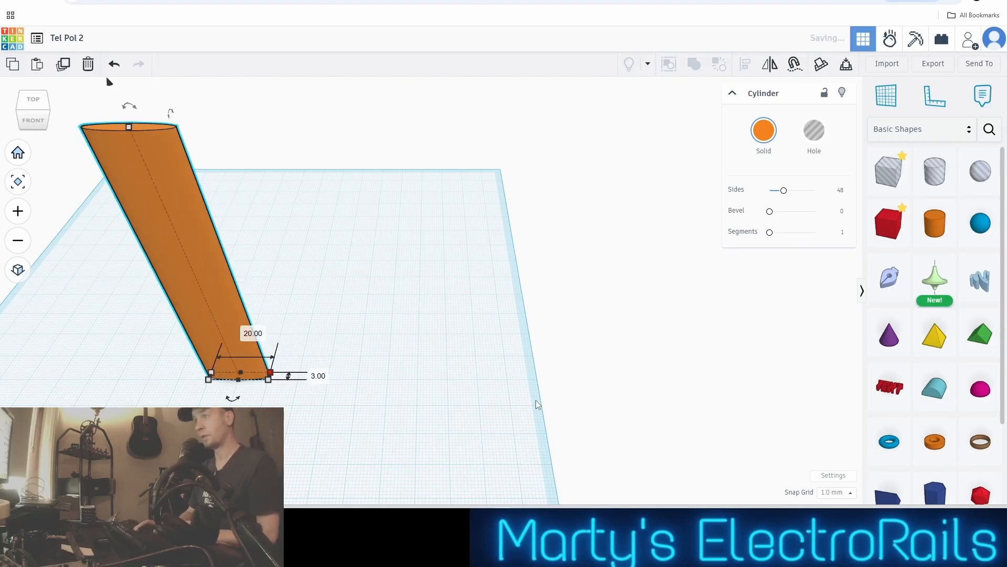
click(244, 333)
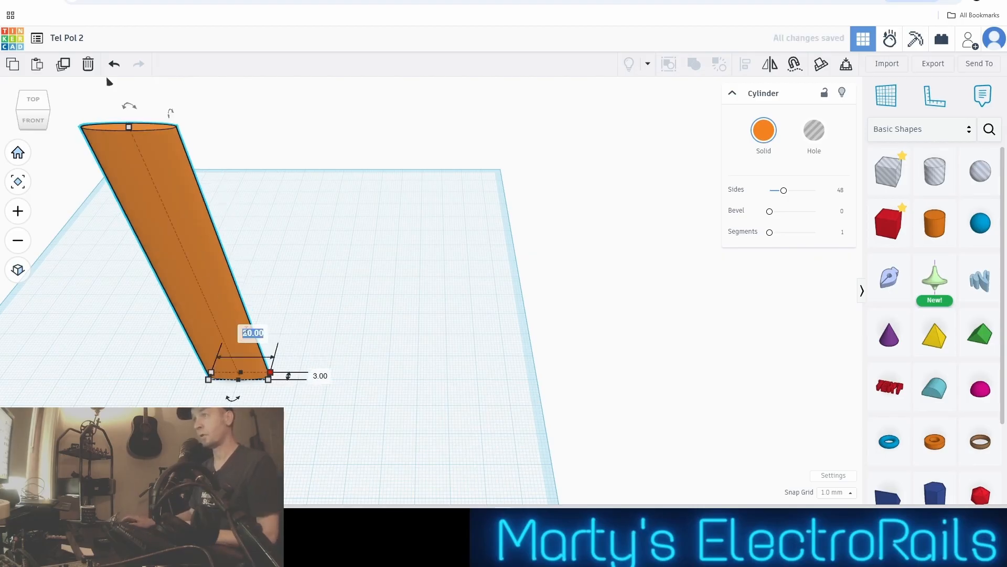
text(3)
key(Return)
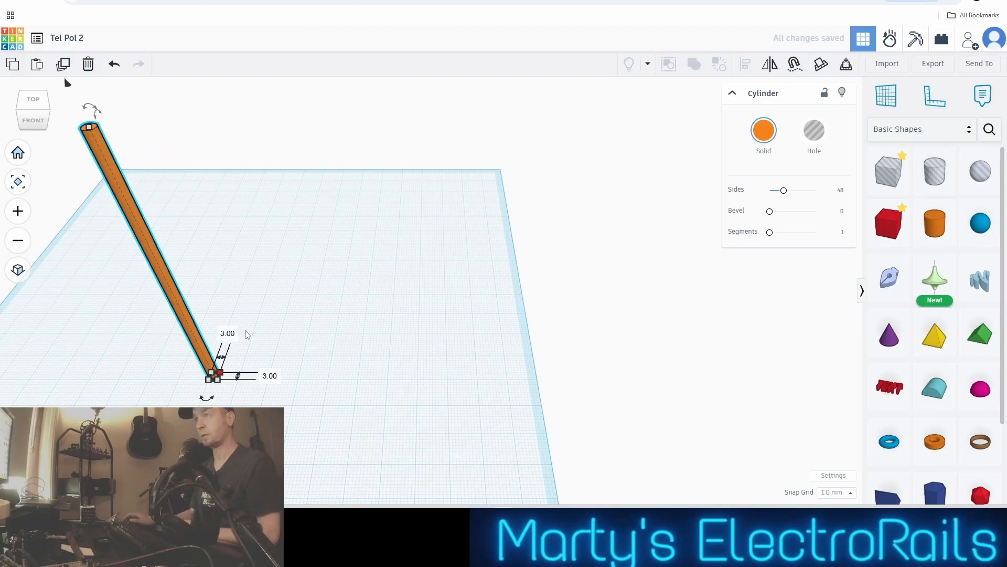
Rotate the upright pole a quarter turn so it lies horizontally, and drop it onto the workplane
scroll(244, 330, up, 2)
scroll(244, 329, down, 1)
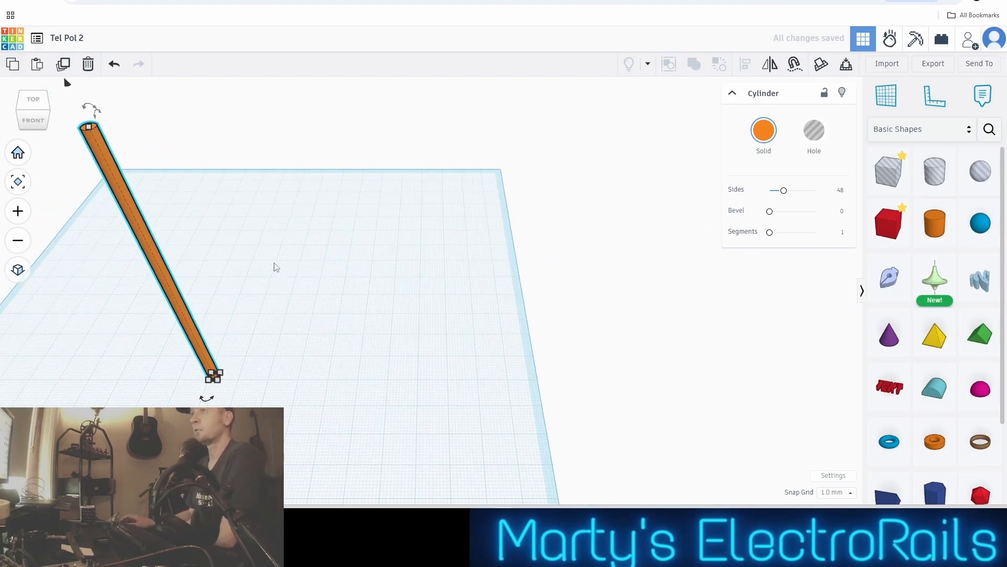
scroll(411, 245, down, 1)
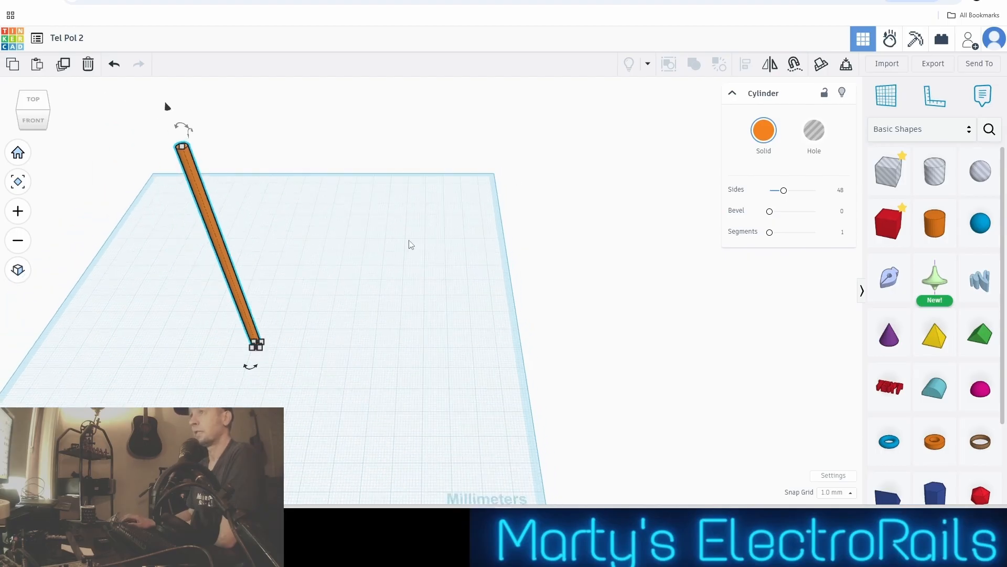
right_drag(198, 265, 367, 286)
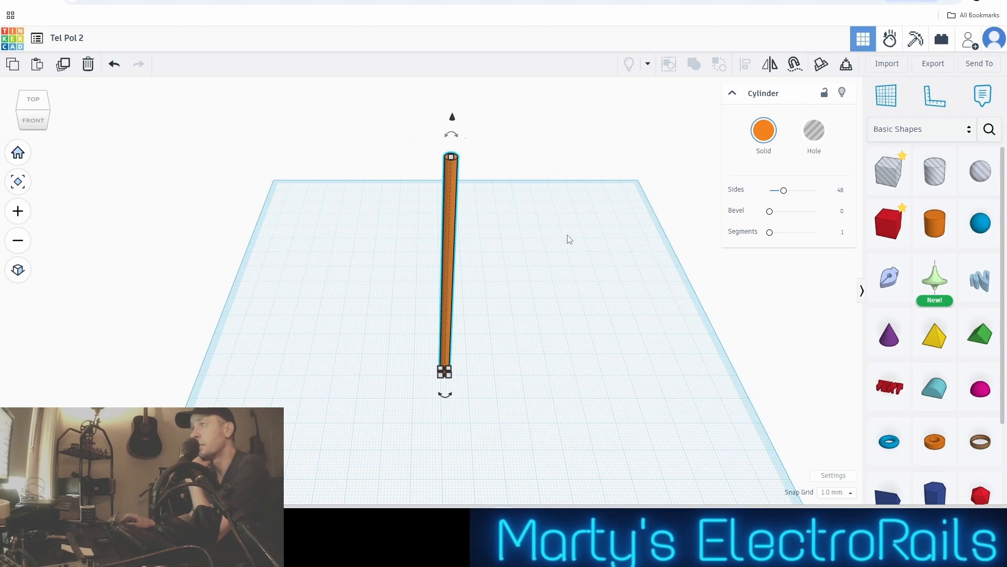
right_drag(569, 239, 330, 238)
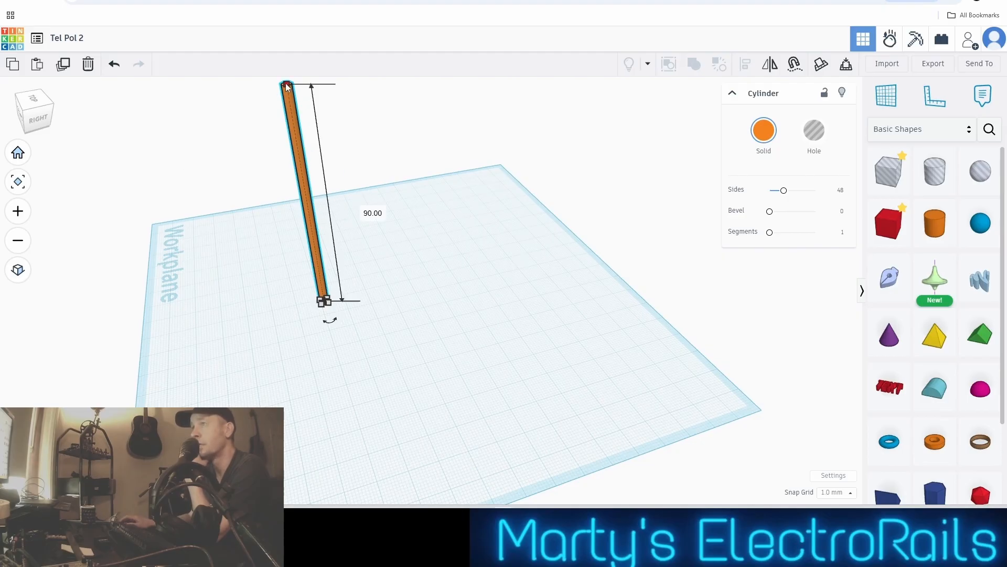
scroll(373, 294, down, 2)
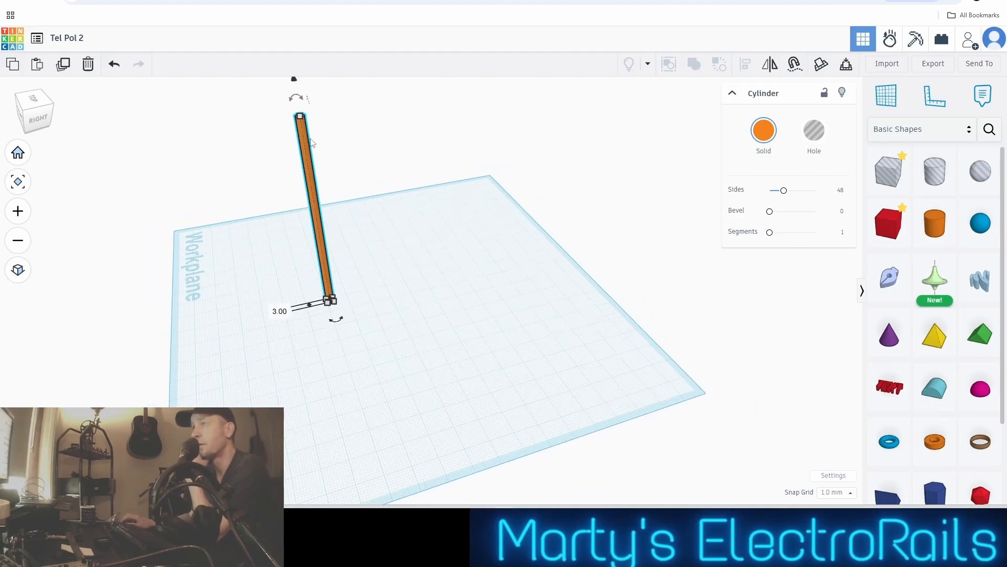
drag(296, 98, 424, 188)
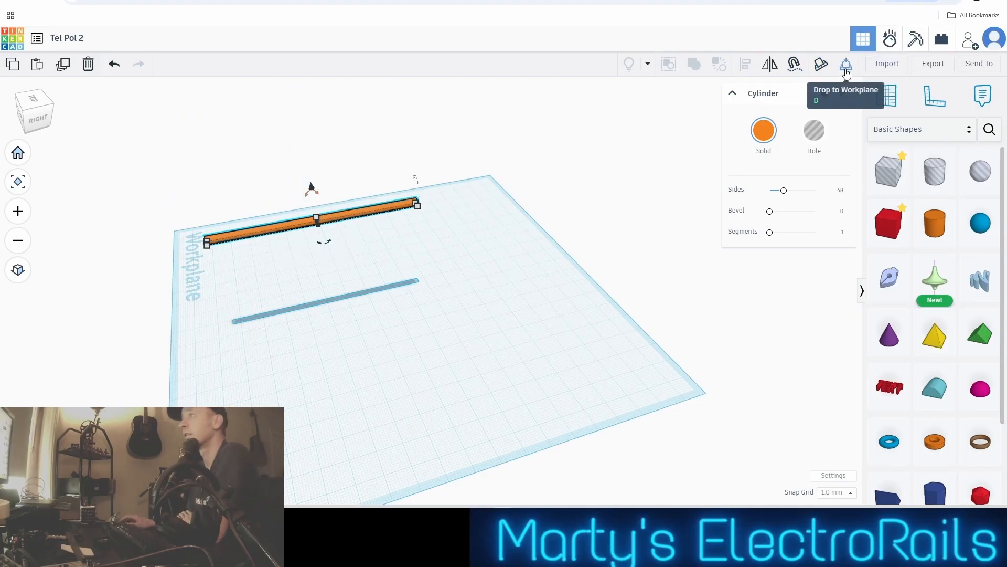
click(847, 67)
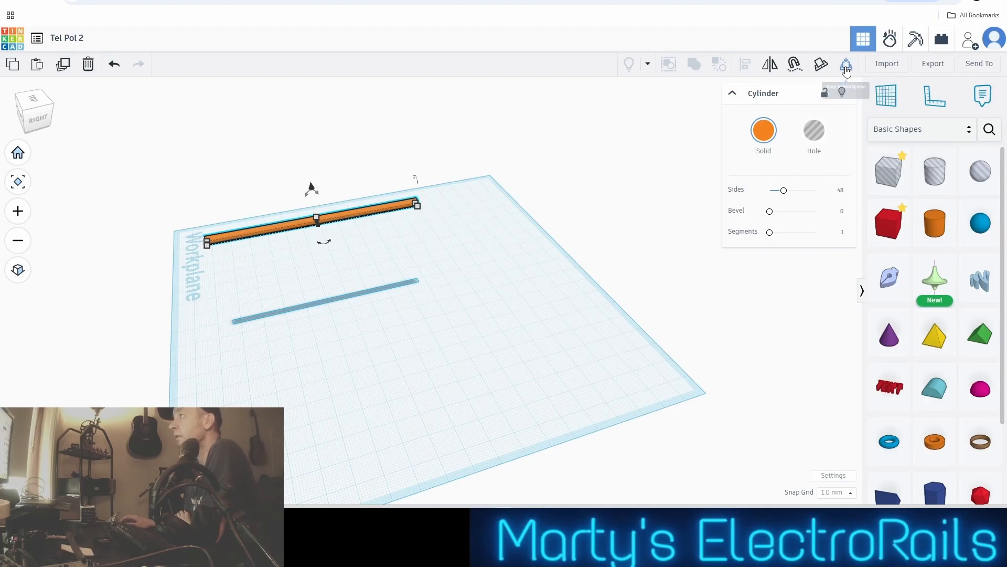
Paste a second copy of the pole and move it back, clear of the original
scroll(461, 252, up, 3)
middle_drag(472, 305, 615, 309)
scroll(616, 309, up, 3)
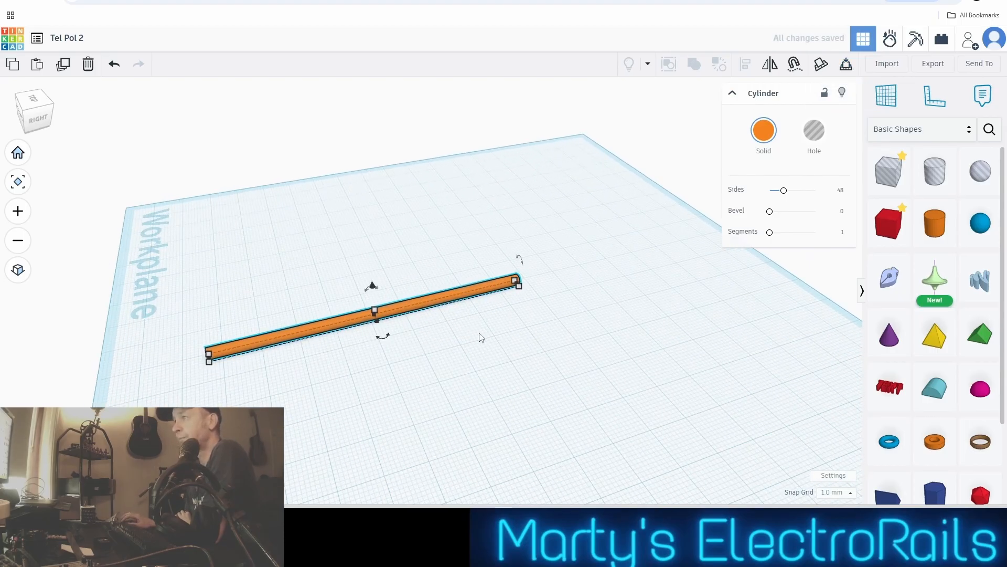
middle_drag(481, 337, 612, 353)
scroll(587, 369, up, 3)
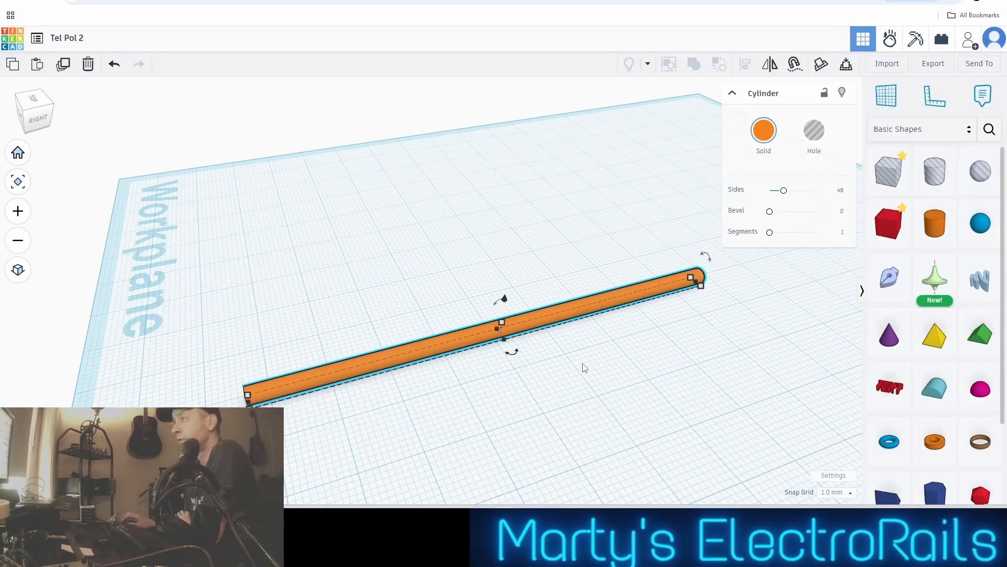
scroll(583, 364, up, 2)
scroll(583, 363, down, 2)
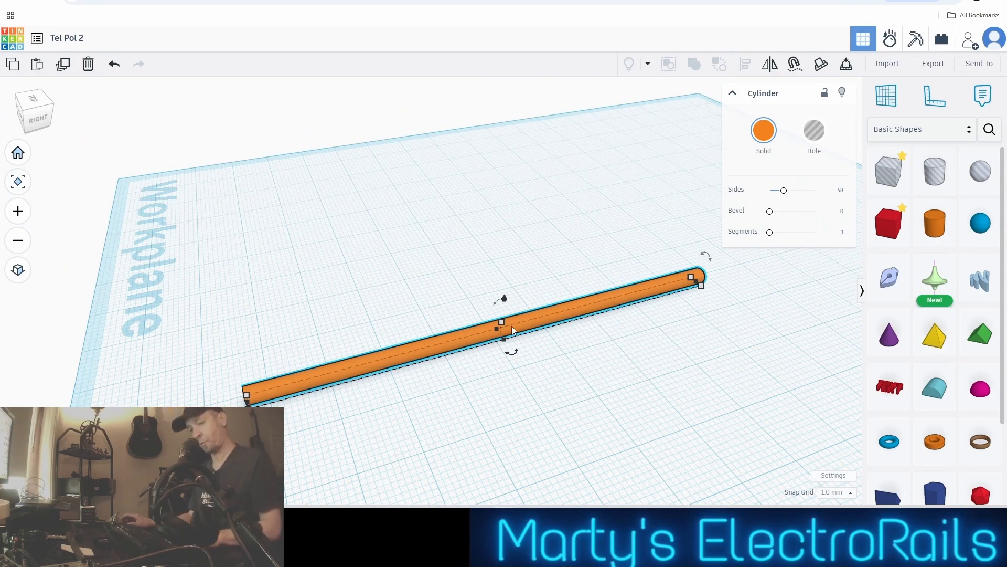
key(ctrl+v)
key(Up)
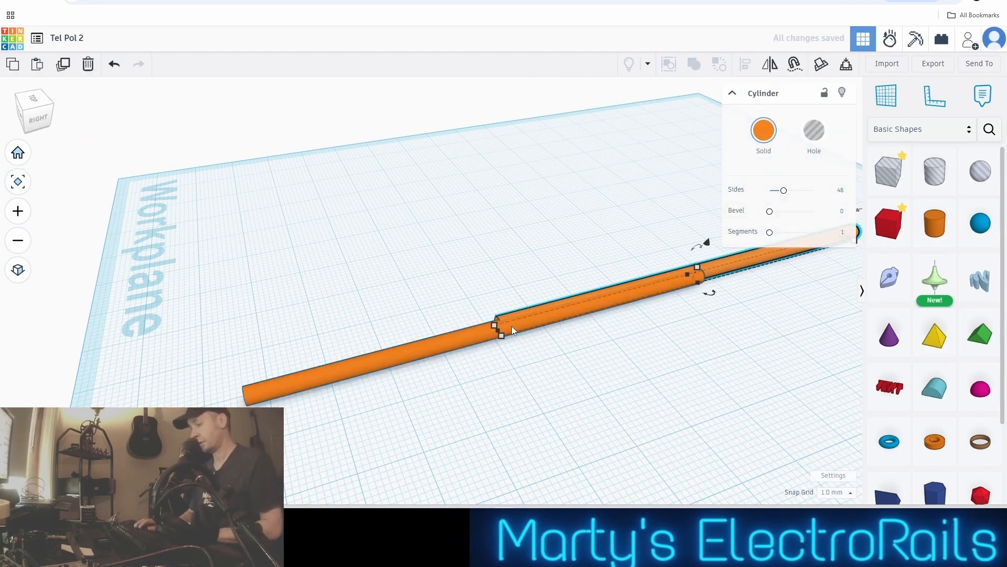
key(Up)
key(Up)
key(Up)
key(Up)
key(Up)
key(Up)
key(Up)
key(Up)
key(Up)
key(Up)
key(Up)
key(Up)
key(Up)
key(Up)
key(Up)
key(Up)
key(Up)
key(Up)
key(Up)
key(Up)
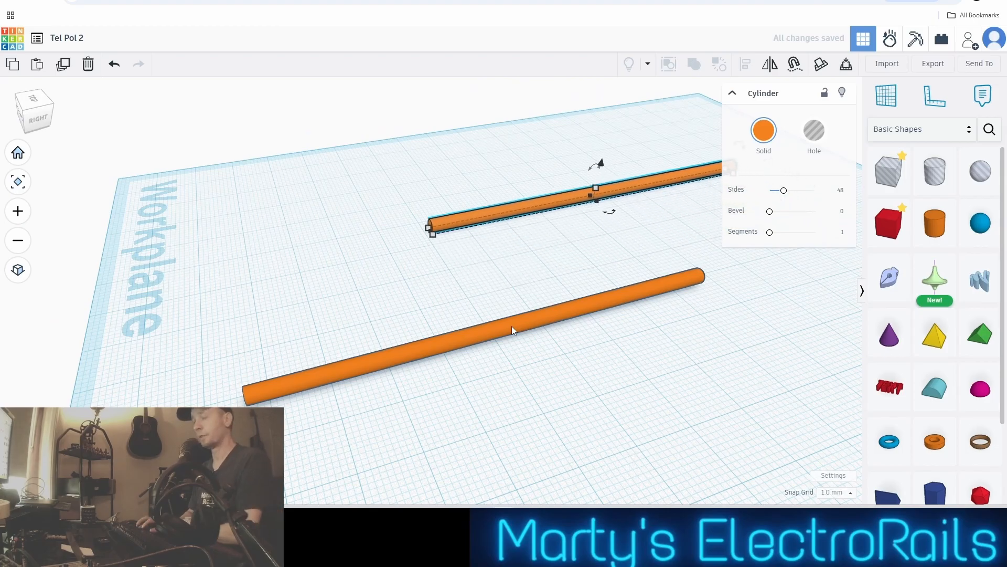
Shift the copied pole along its length until it sits alongside the original, leaving a wide gap between the two
key(Down)
key(Up)
key(Down)
key(Down)
key(Down)
key(Down)
key(Down)
key(Down)
key(Down)
key(Down)
key(Down)
key(Down)
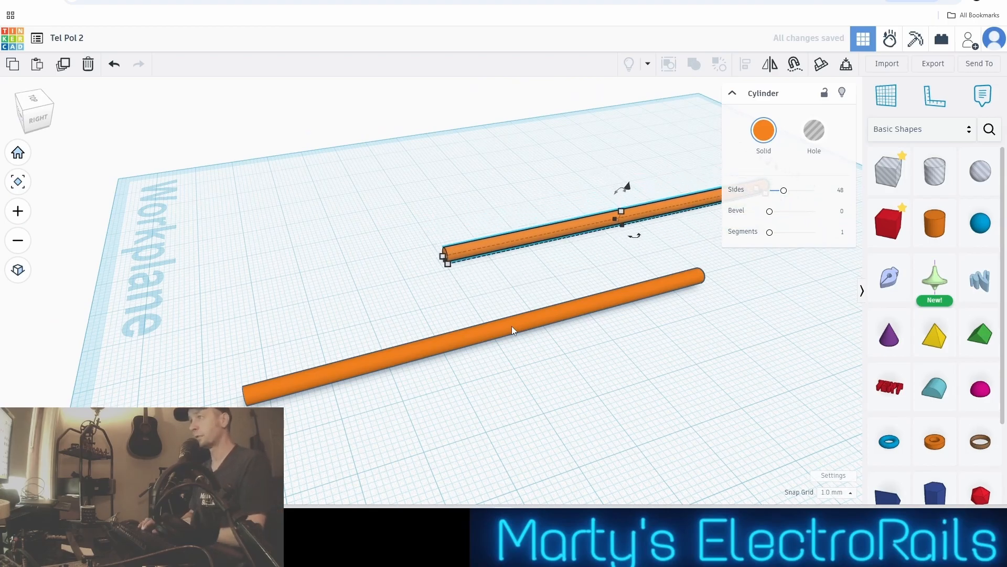
key(Left)
key(Left)
key(Left)
key(Left)
key(Left)
key(Left)
key(Left)
key(Left)
key(Left)
key(Left)
key(Left)
key(Left)
key(Left)
key(Left)
key(Left)
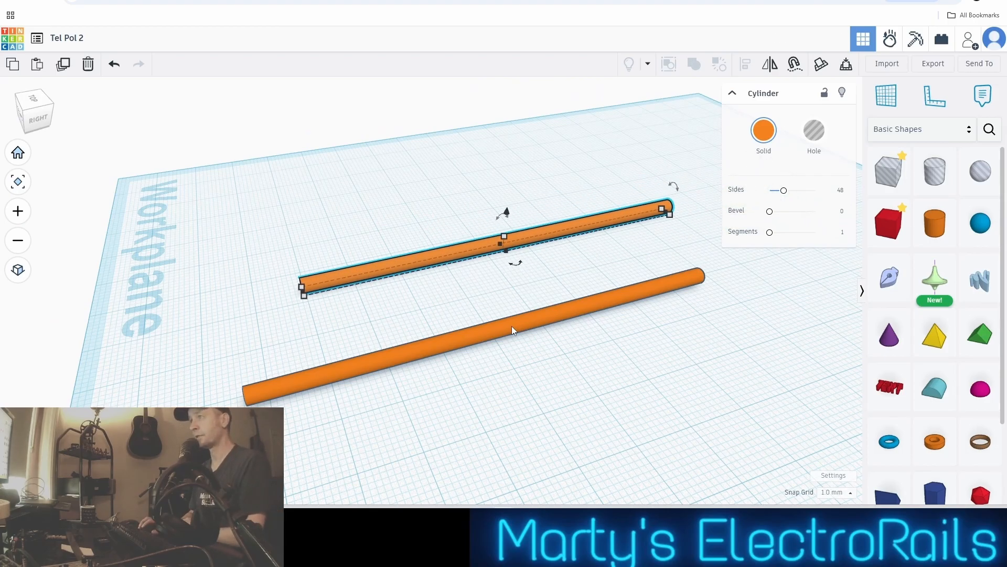
key(Right)
key(Right)
key(Right)
key(Right)
key(Up)
key(Up)
key(Up)
key(Up)
key(Up)
key(Up)
key(Up)
key(Up)
key(Up)
key(Up)
key(Up)
key(Up)
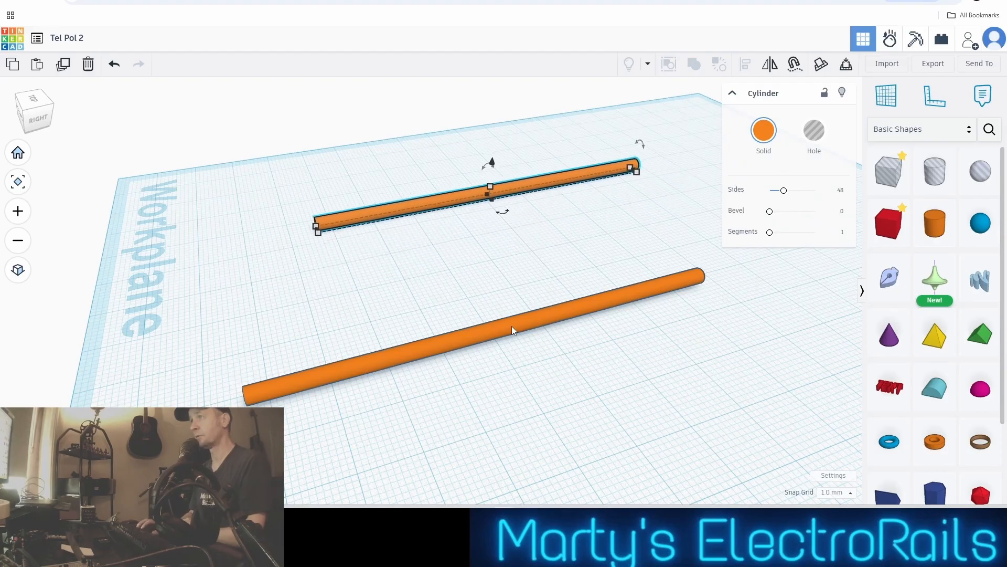
Move the copied pole further back along its length, and nudge it toward the original and away again
right_drag(512, 326, 727, 245)
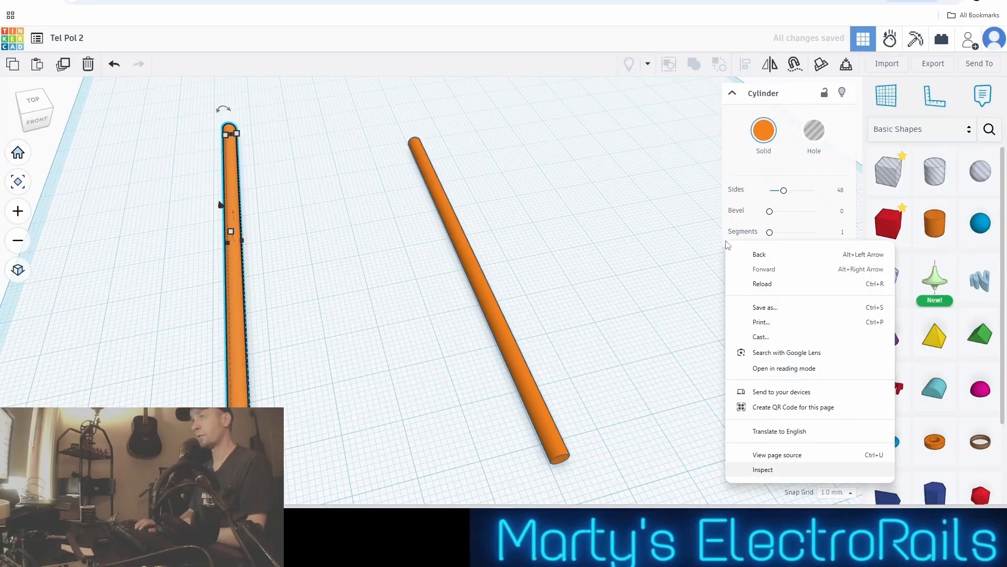
click(234, 300)
key(Up)
key(Up)
key(Up)
key(Up)
key(Up)
key(Up)
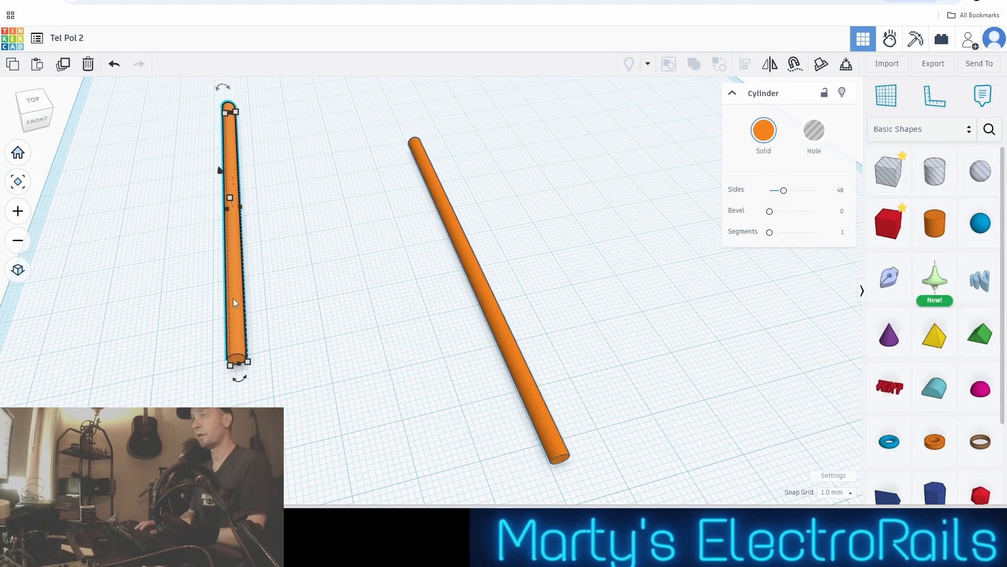
key(Right)
key(Right)
key(Right)
key(Right)
key(Right)
key(Right)
key(Right)
key(Right)
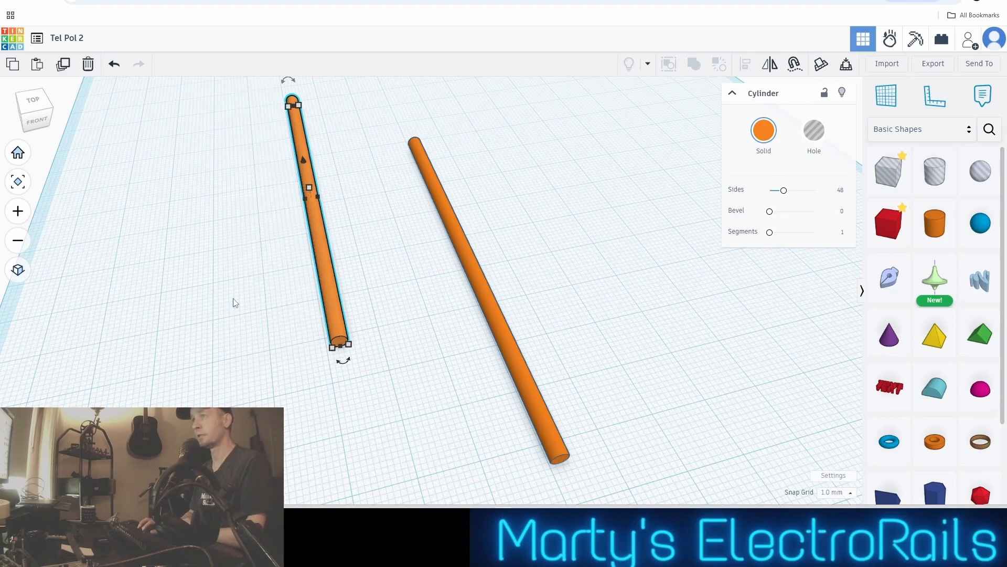
key(Left)
key(Left)
key(Left)
key(Left)
key(Left)
key(Left)
key(Left)
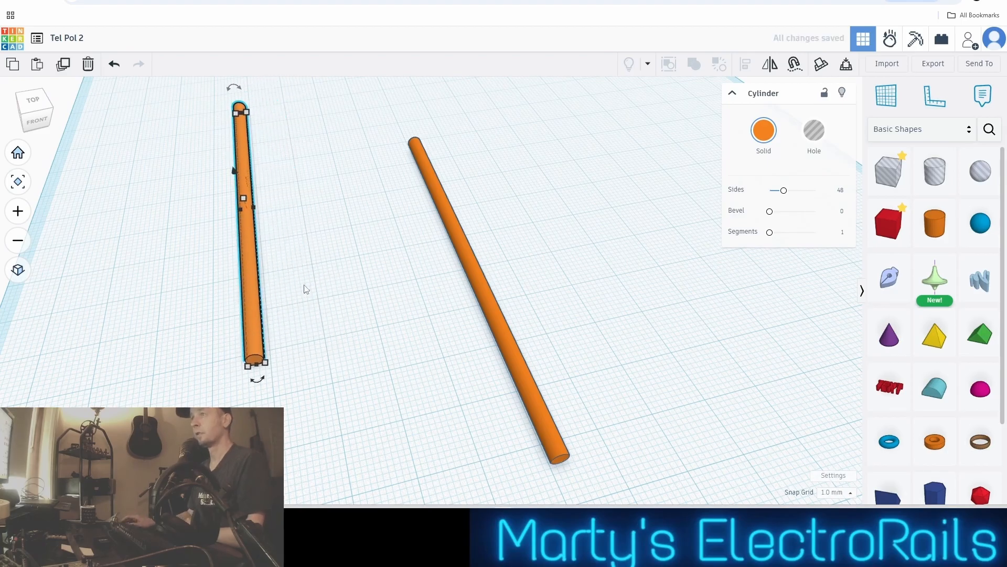
scroll(306, 288, up, 2)
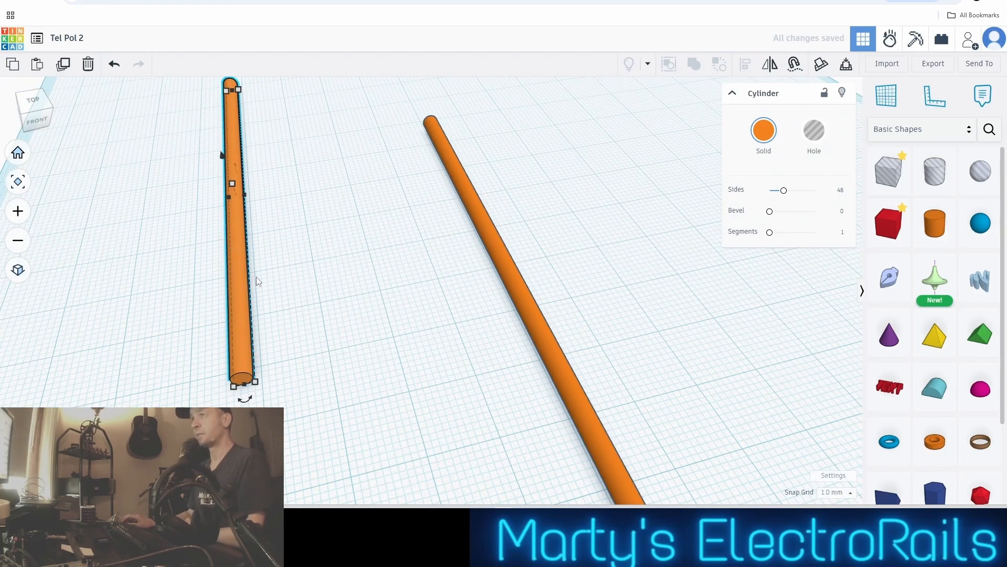
Move the copied pole 8 mm closer to the original, and nudge it back and forth along its length
drag(240, 280, 304, 307)
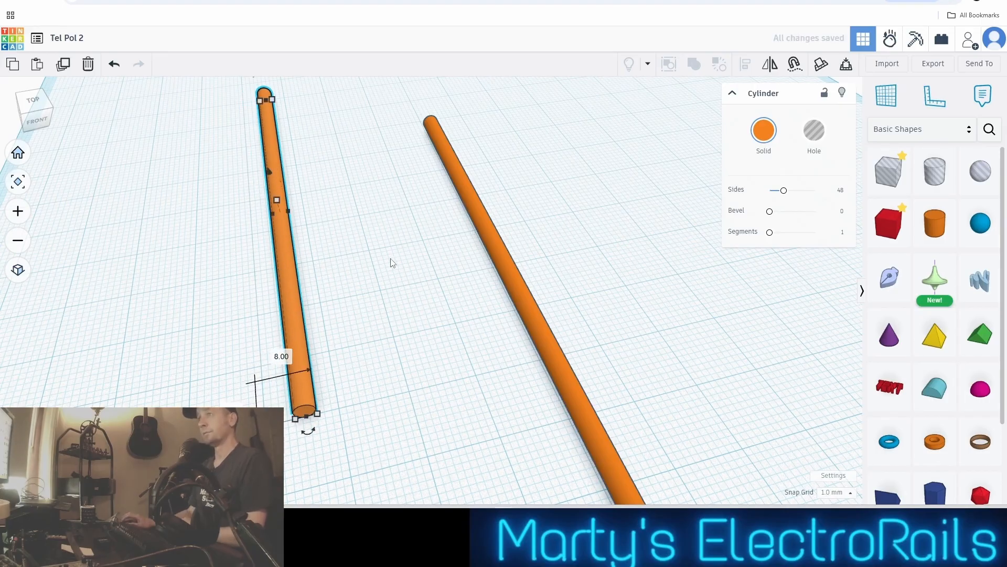
key(Up)
key(Up)
key(Up)
key(Up)
key(Up)
key(Up)
key(Up)
key(Up)
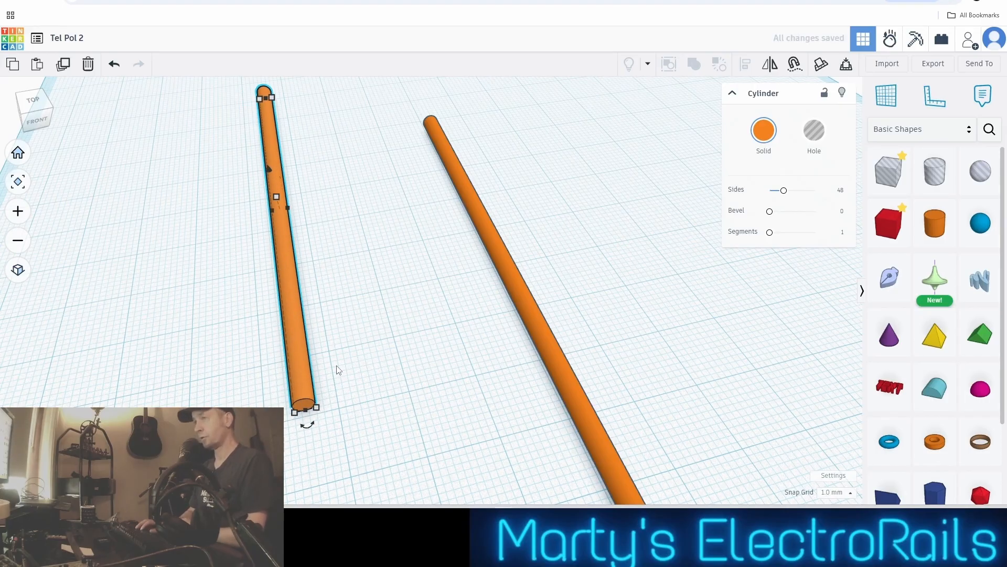
key(Down)
key(Down)
key(Down)
key(Down)
key(Down)
key(Down)
key(Down)
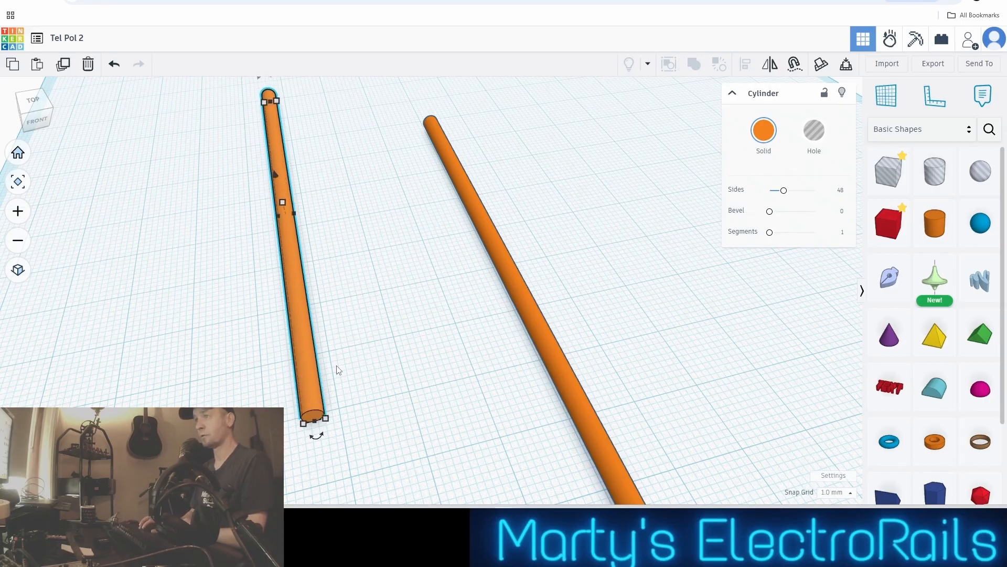
Nudge the copied pole slightly away from the original, and slide it further back along its length
key(Left)
key(Left)
key(Left)
key(Left)
key(Left)
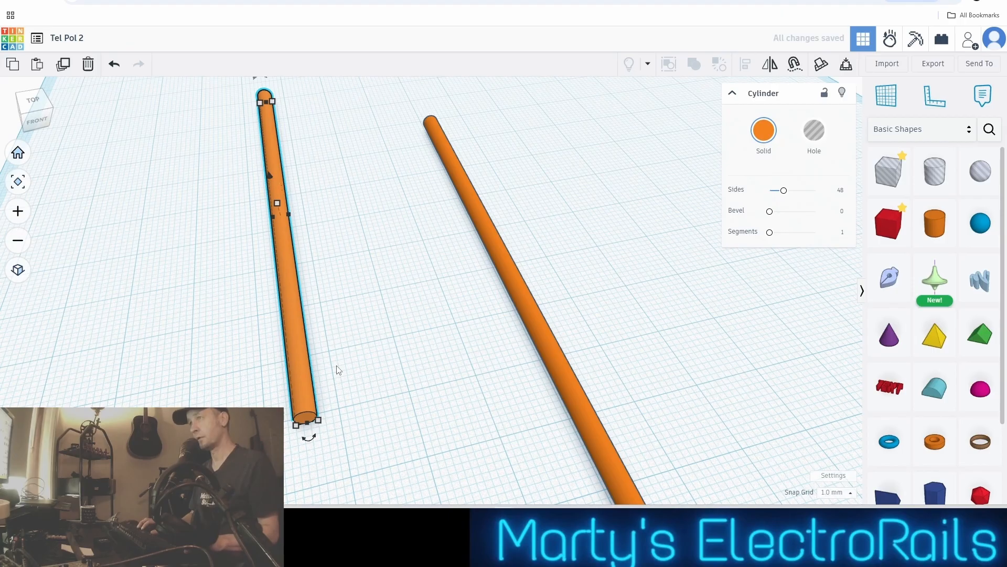
key(Up)
key(Up)
key(Up)
key(Up)
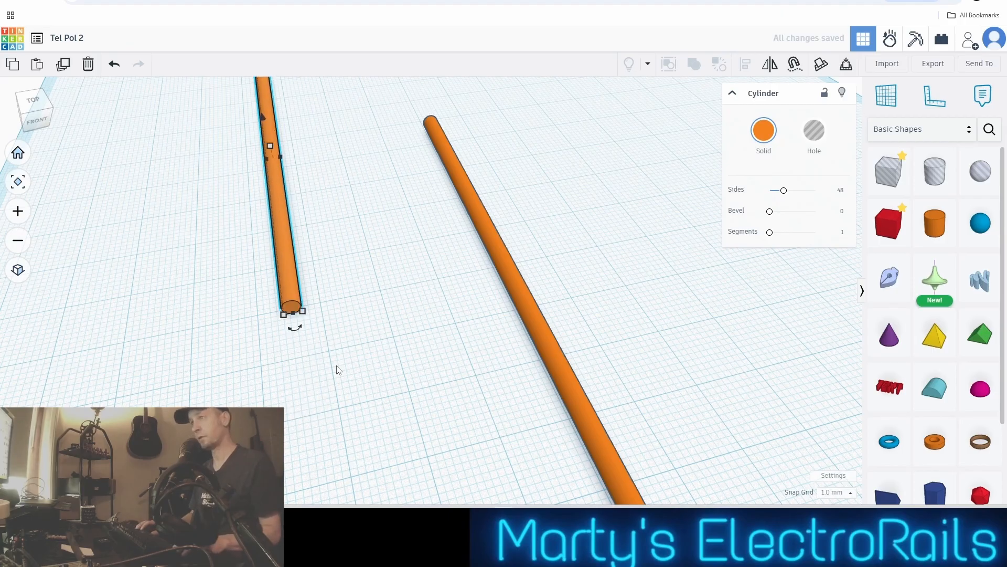
Slide the copied pole forward along its length in small increments, keeping it parallel to the original
scroll(343, 364, up, 2)
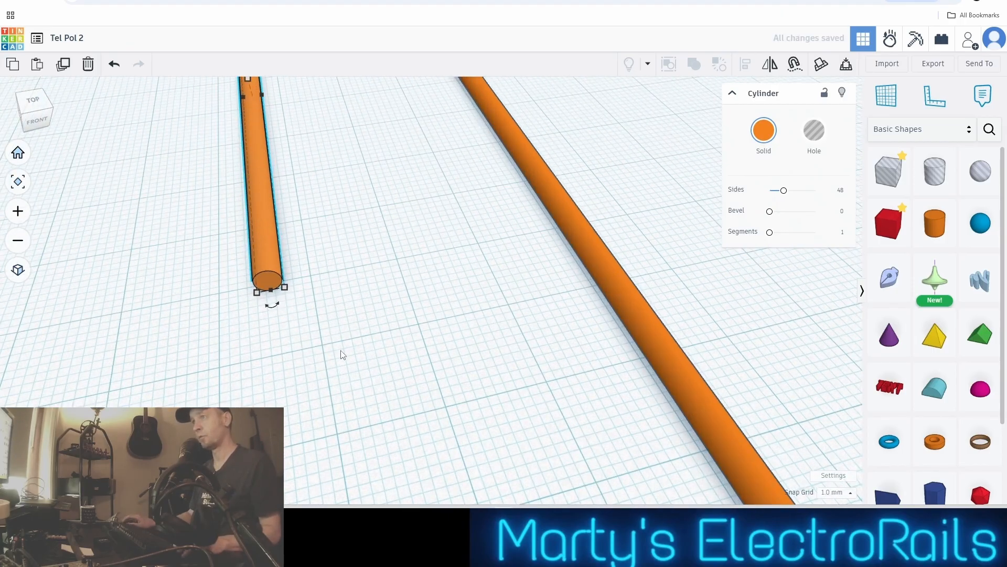
middle_drag(342, 351, 398, 373)
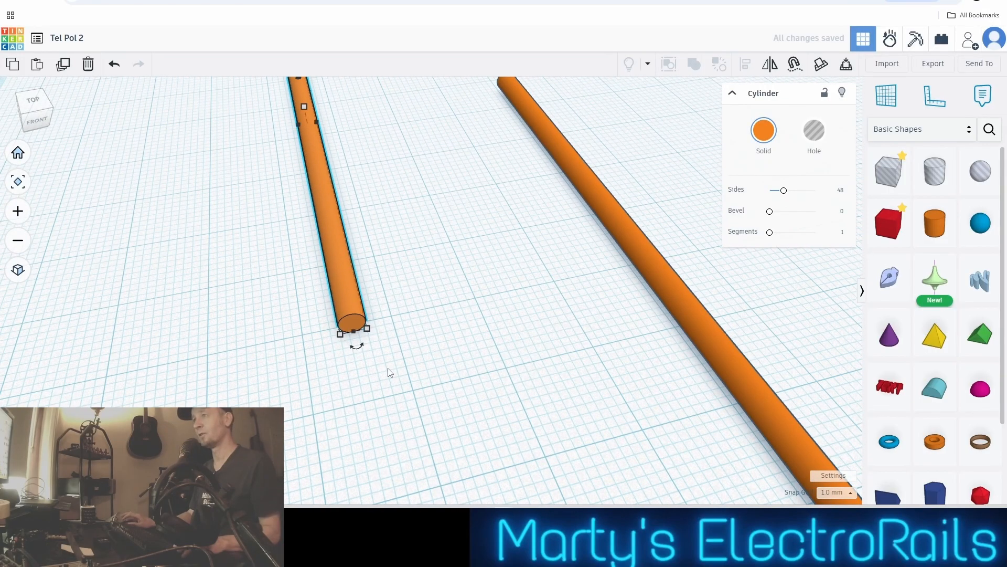
key(Down)
key(Down)
key(Down)
key(Down)
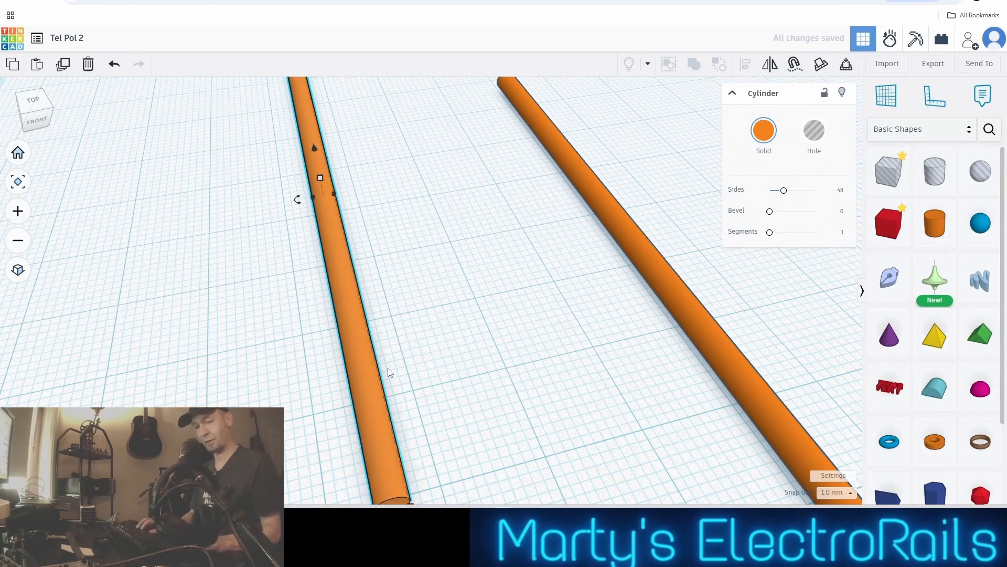
key(Down)
key(Down)
key(Down)
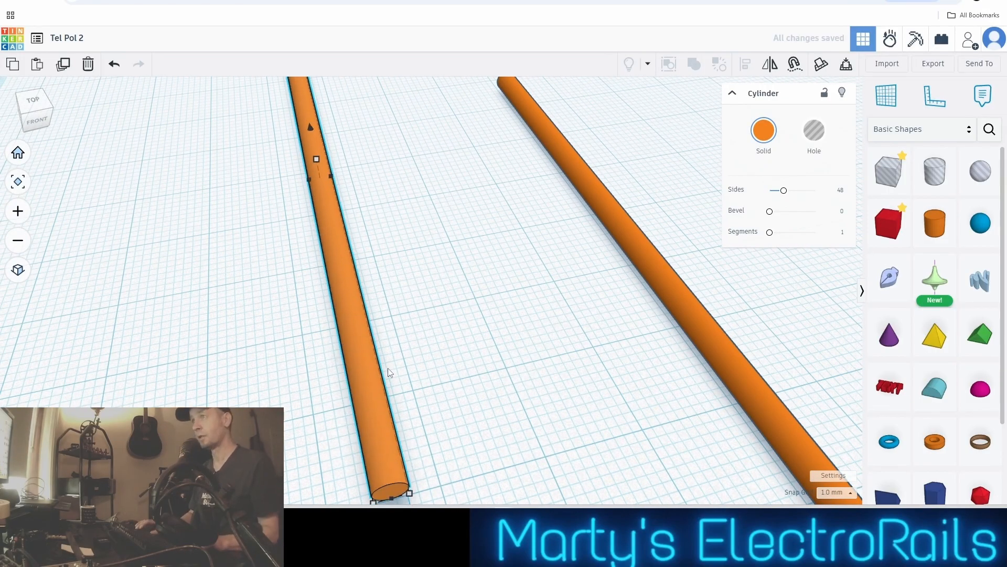
key(Down)
key(Down)
key(Down)
key(Down)
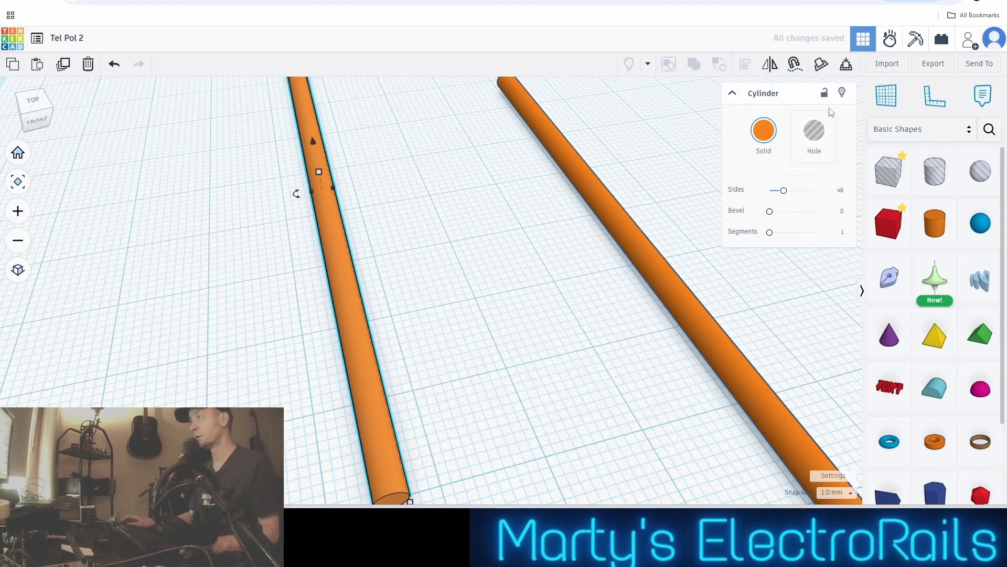
key(Down)
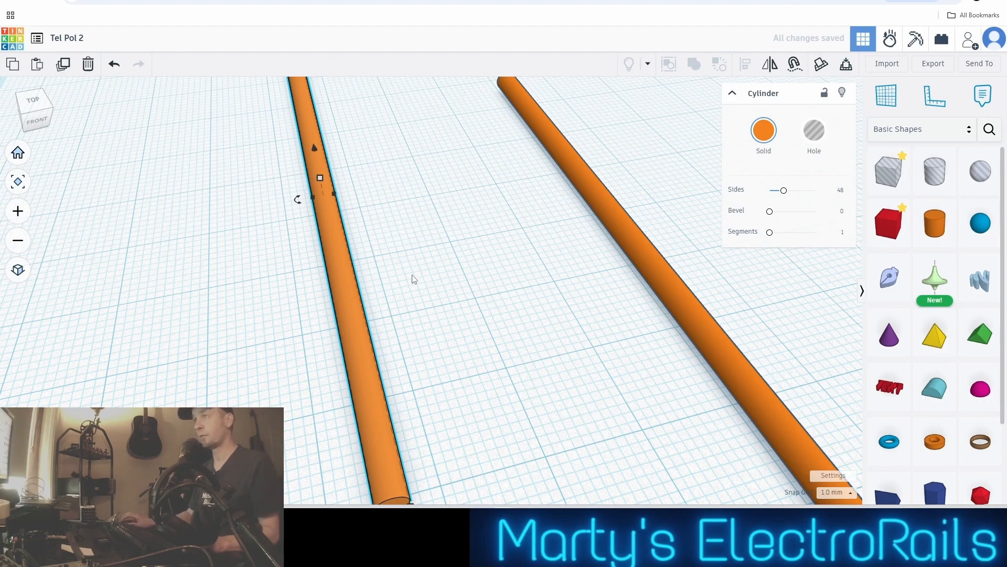
Move the copied pole well away from the original to widen the gap, shifting it 14 mm along its length
scroll(414, 279, down, 2)
middle_drag(410, 271, 407, 223)
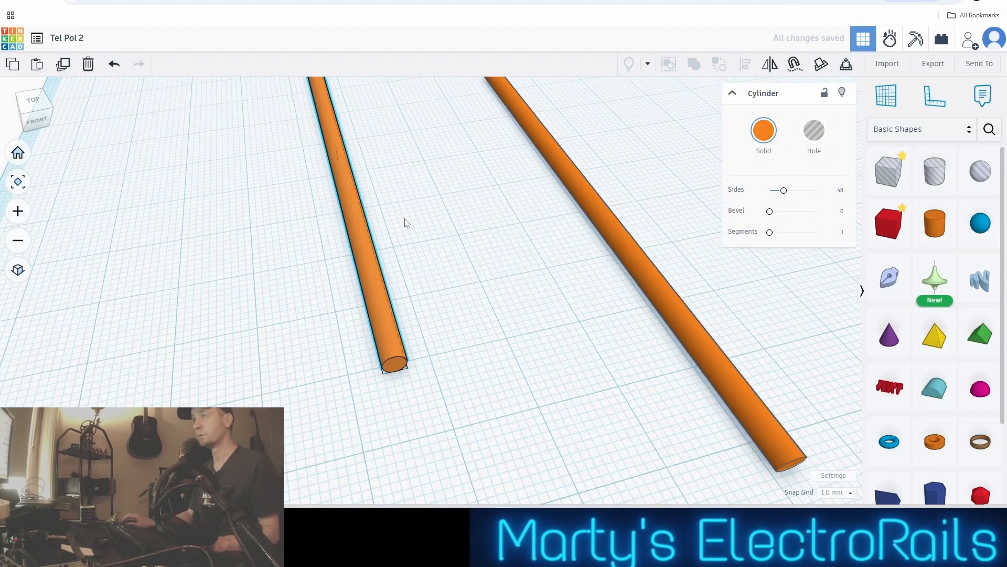
drag(354, 209, 111, 192)
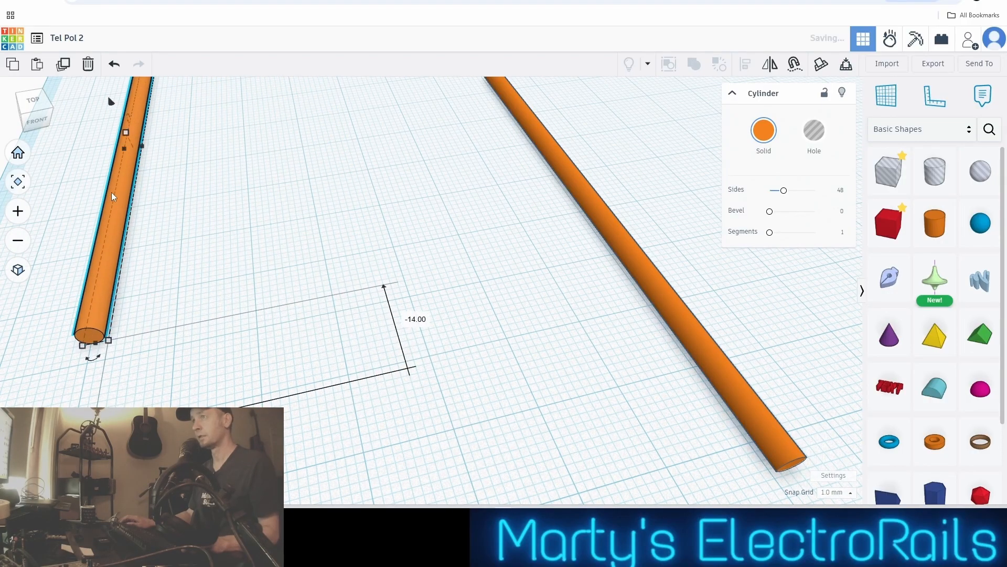
Select the original pole, view its end from the left side, and check its length and width
scroll(551, 270, down, 3)
middle_drag(551, 270, 437, 313)
click(451, 306)
scroll(503, 309, up, 5)
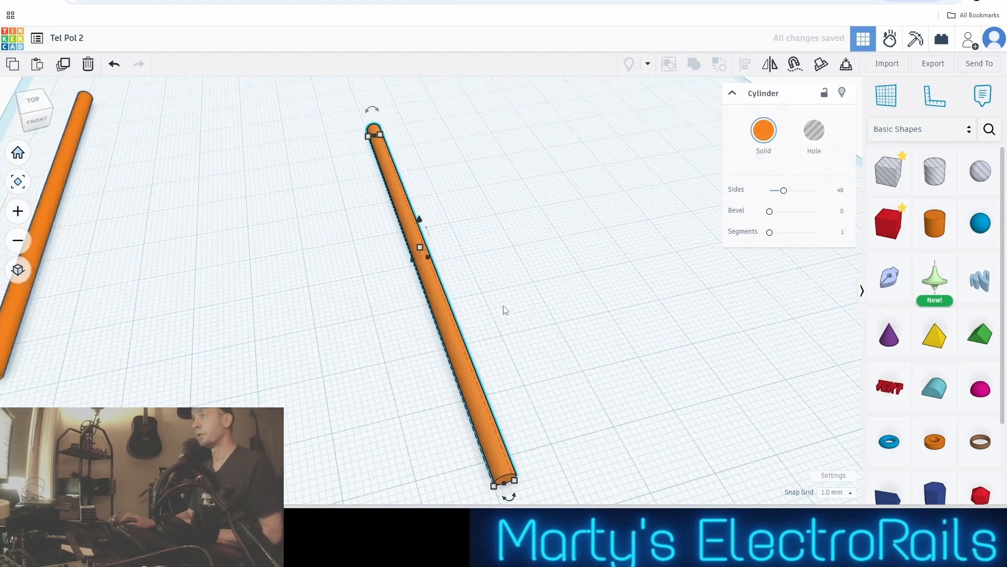
right_drag(544, 302, 785, 266)
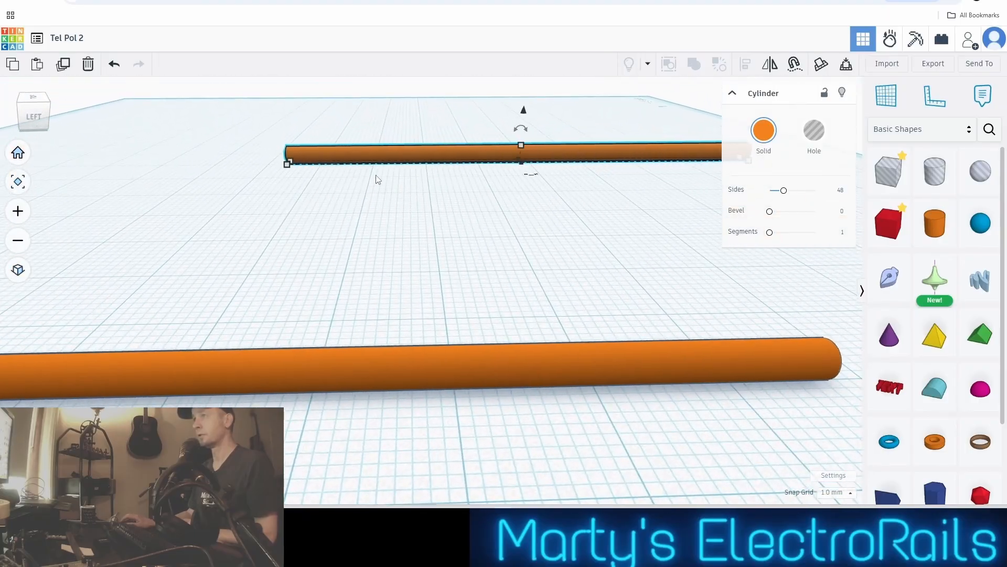
scroll(297, 149, up, 5)
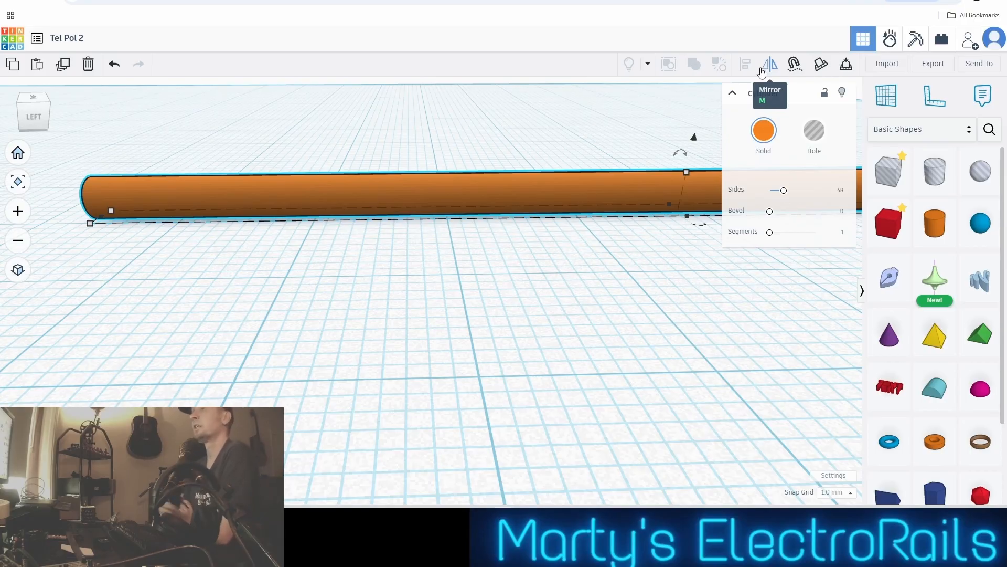
scroll(593, 126, down, 3)
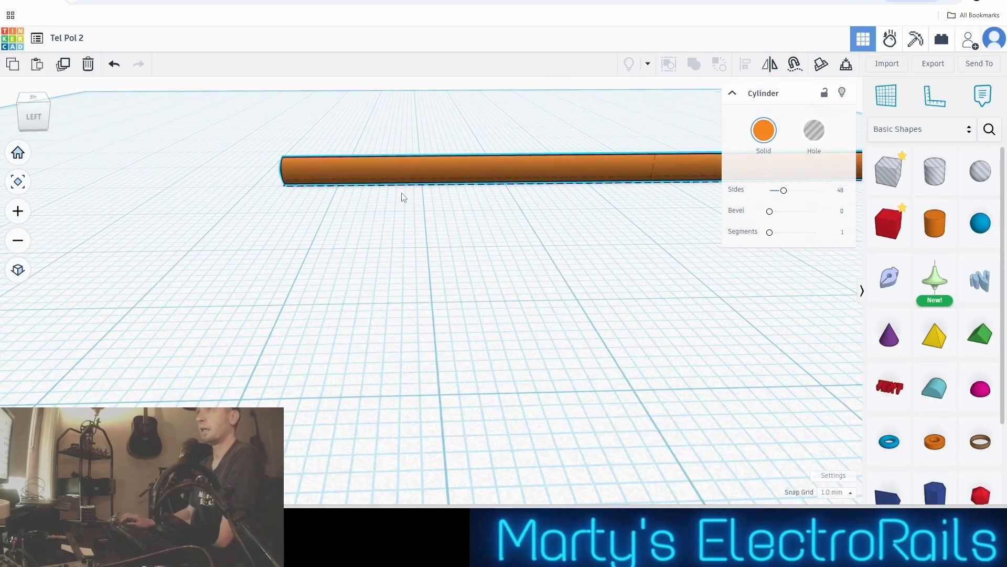
middle_drag(403, 198, 515, 254)
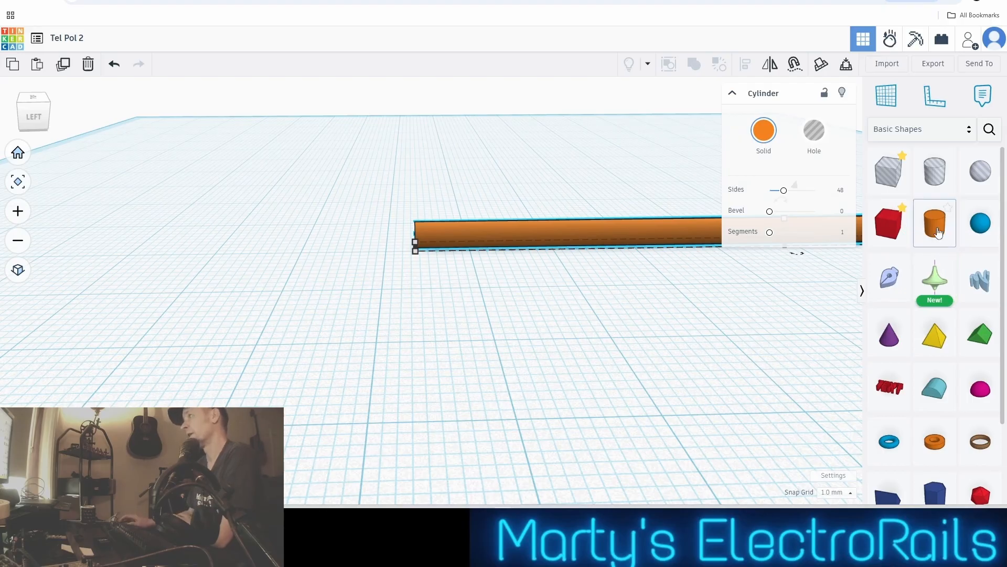
scroll(572, 278, down, 3)
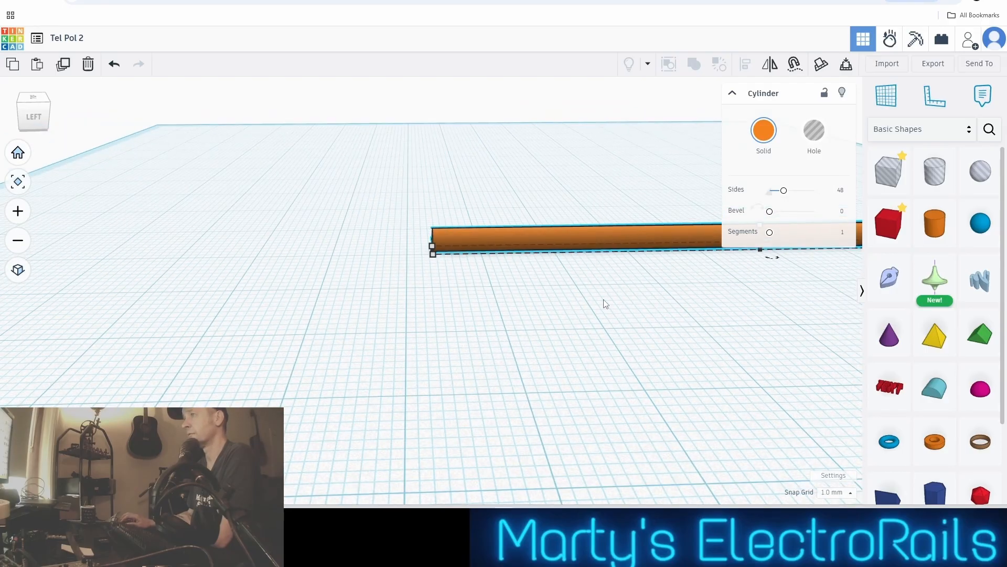
scroll(513, 297, up, 2)
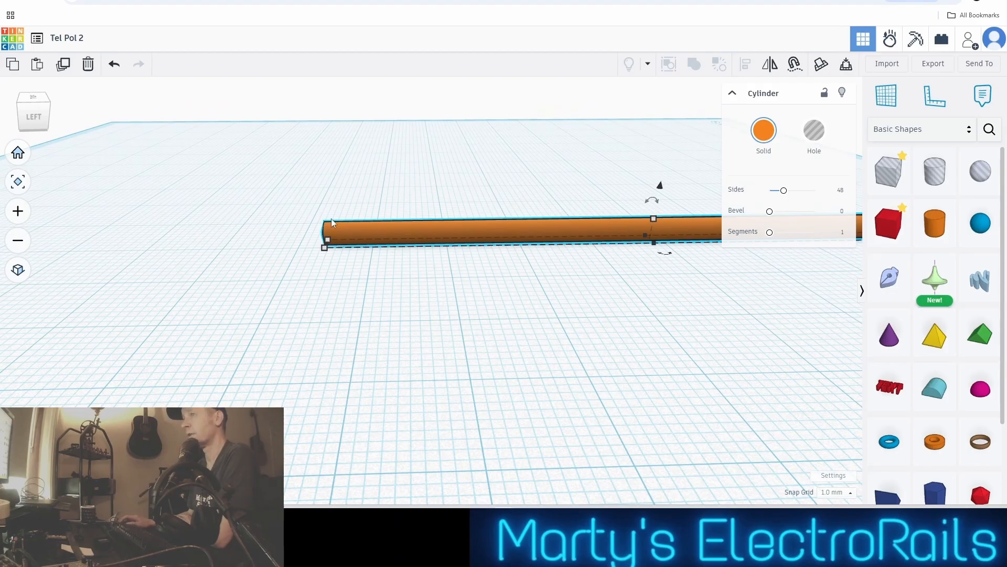
click(324, 248)
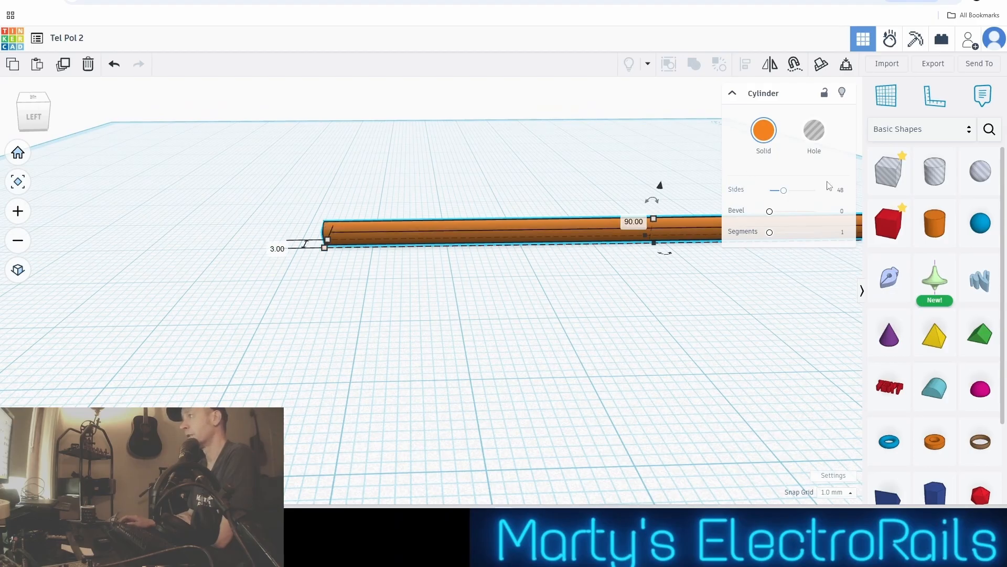
Place a 20 mm box hole on the workplane next to the end of the original pole
click(895, 179)
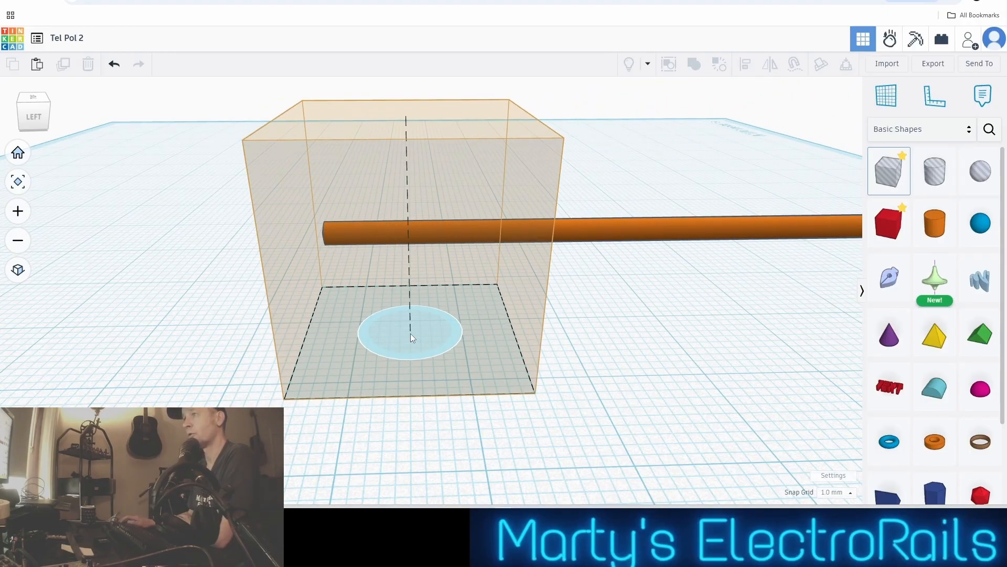
click(212, 314)
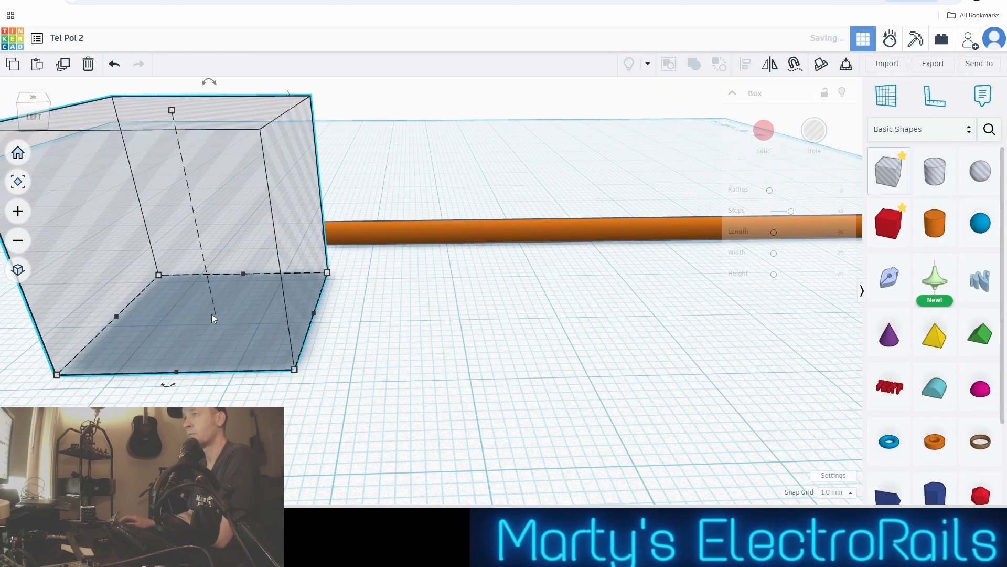
scroll(237, 317, up, 3)
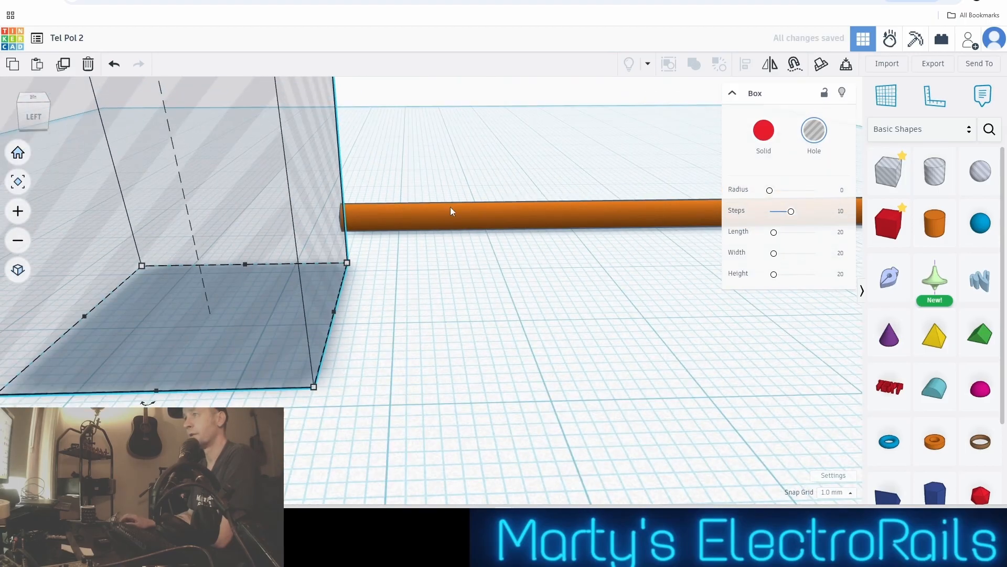
scroll(331, 323, up, 1)
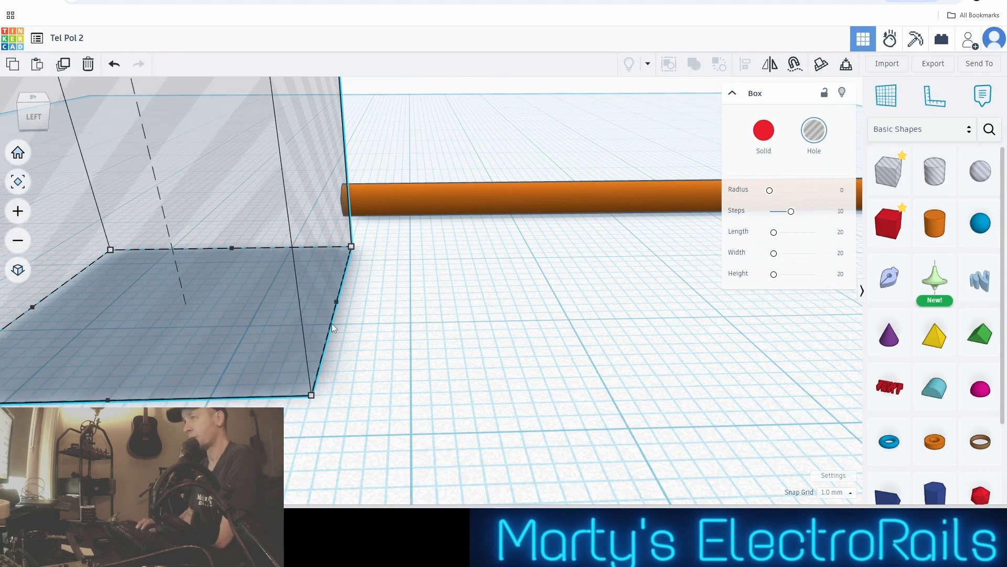
Nudge the box hole back across the original pole until it covers only a thin slice of the pole's end
key(Up)
key(Up)
key(Up)
key(Up)
key(Up)
key(Up)
key(Up)
key(Up)
key(Up)
key(Up)
key(Up)
key(Up)
key(Up)
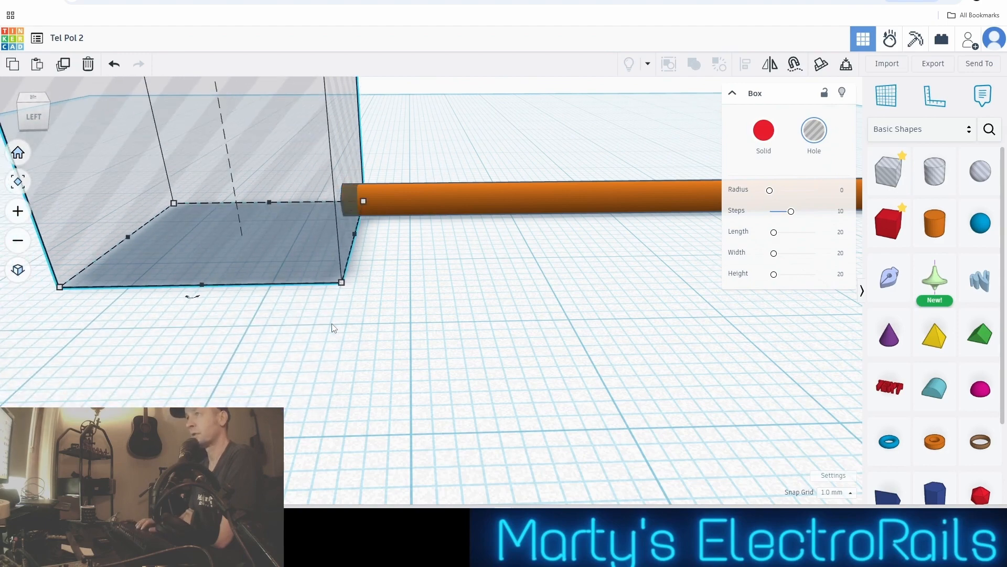
key(Up)
key(Up)
key(Up)
key(Up)
key(Up)
key(Up)
key(Up)
key(Up)
key(Up)
key(Up)
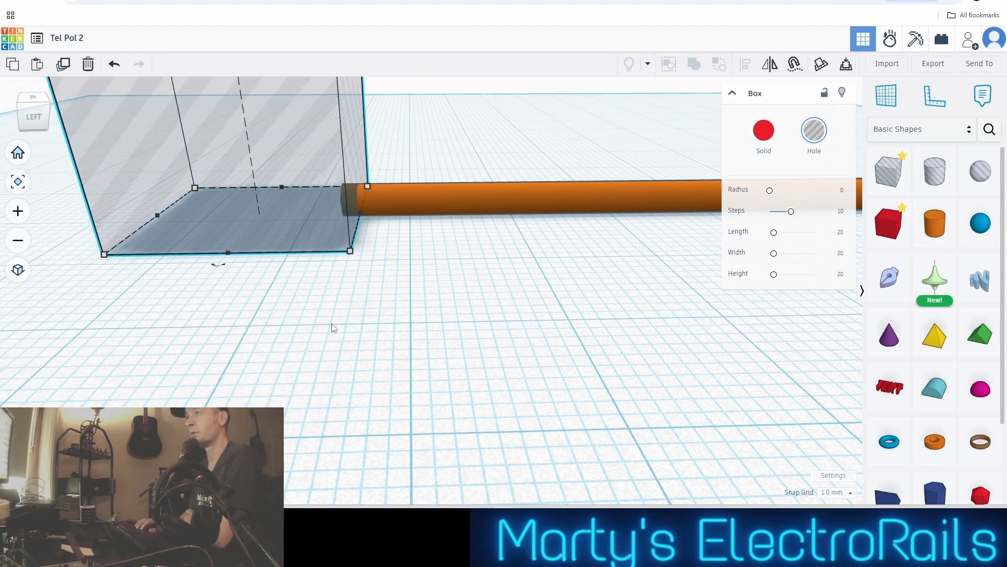
key(Up)
key(Up)
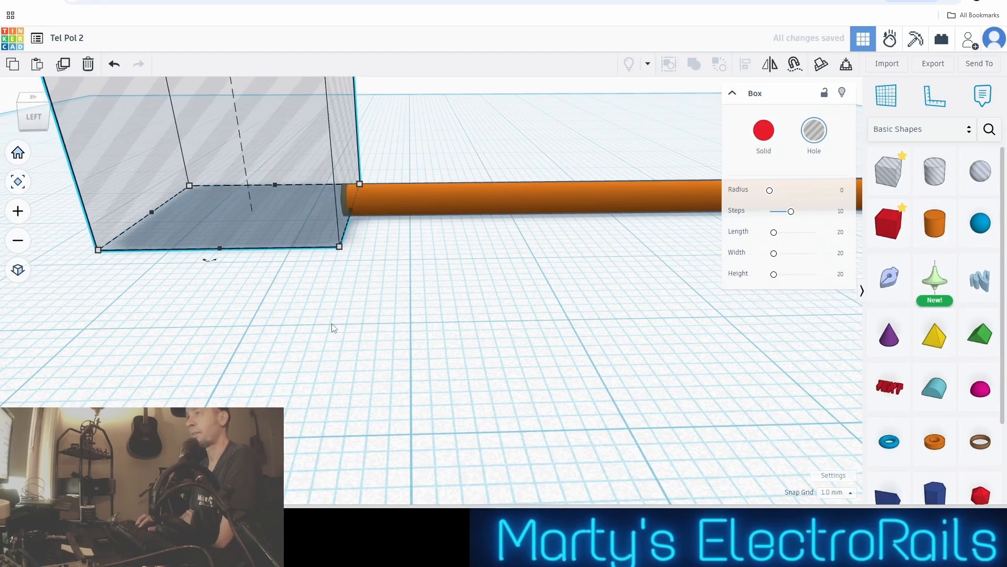
Inspect how far the box hole overlaps the pole's end, and check the box's height and rotation controls
scroll(346, 212, up, 5)
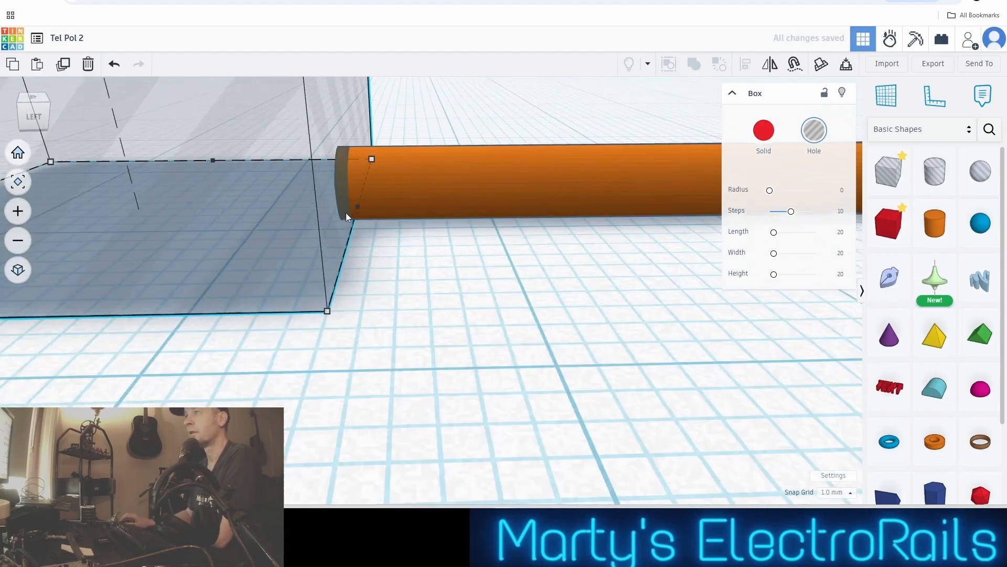
scroll(351, 216, down, 1)
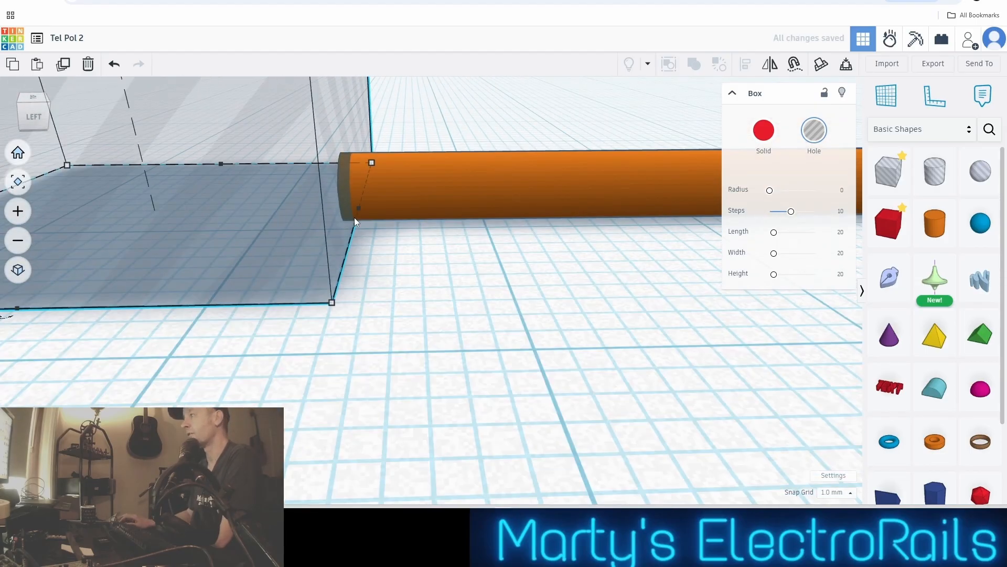
scroll(354, 217, down, 1)
scroll(442, 236, down, 2)
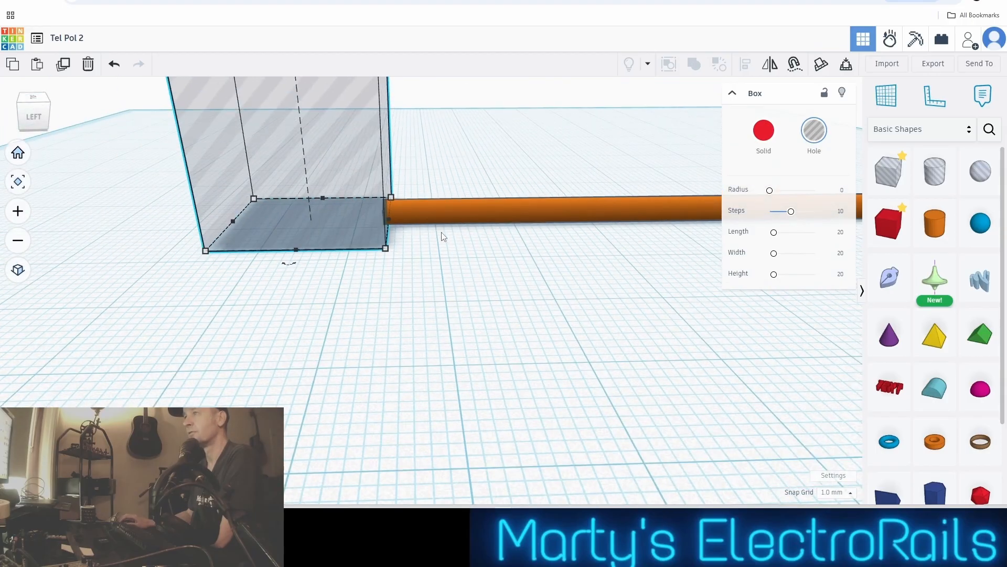
scroll(434, 200, down, 2)
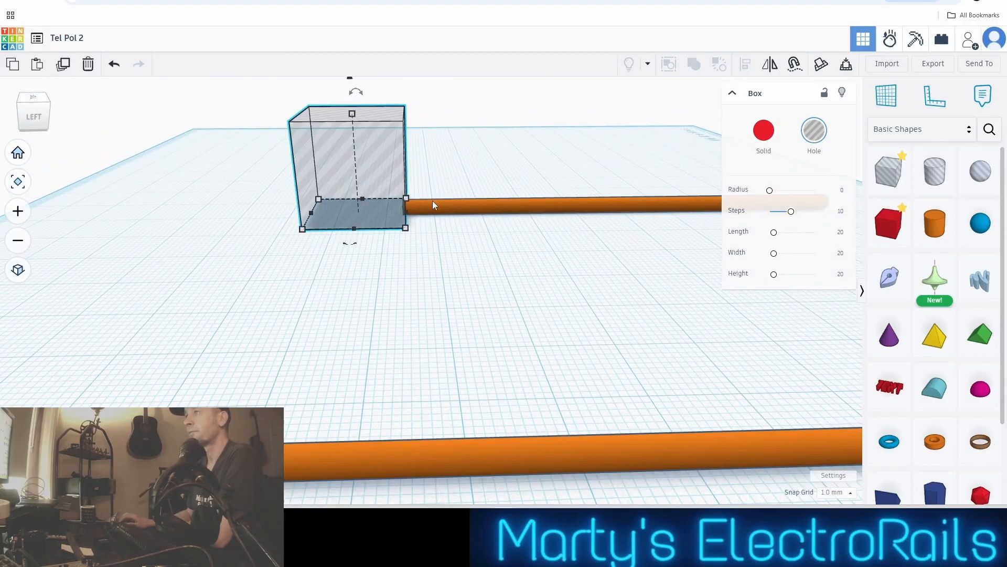
mouse_move(363, 99)
scroll(419, 224, up, 2)
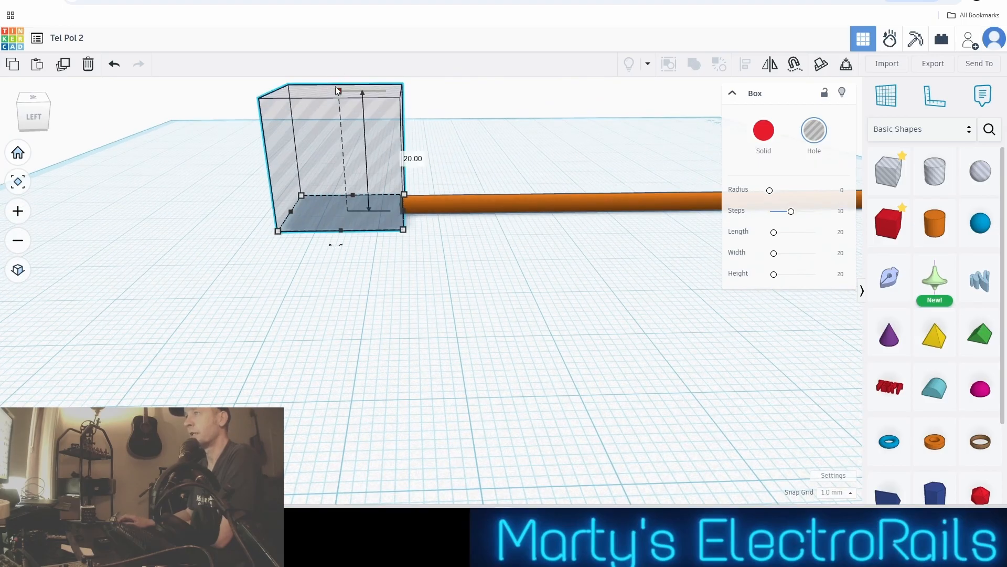
scroll(372, 160, down, 3)
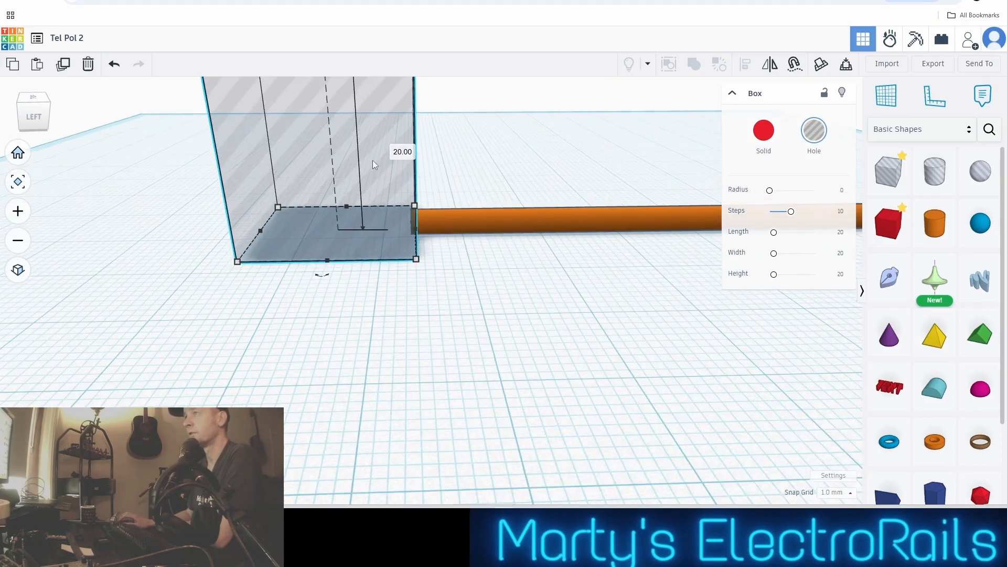
mouse_move(358, 89)
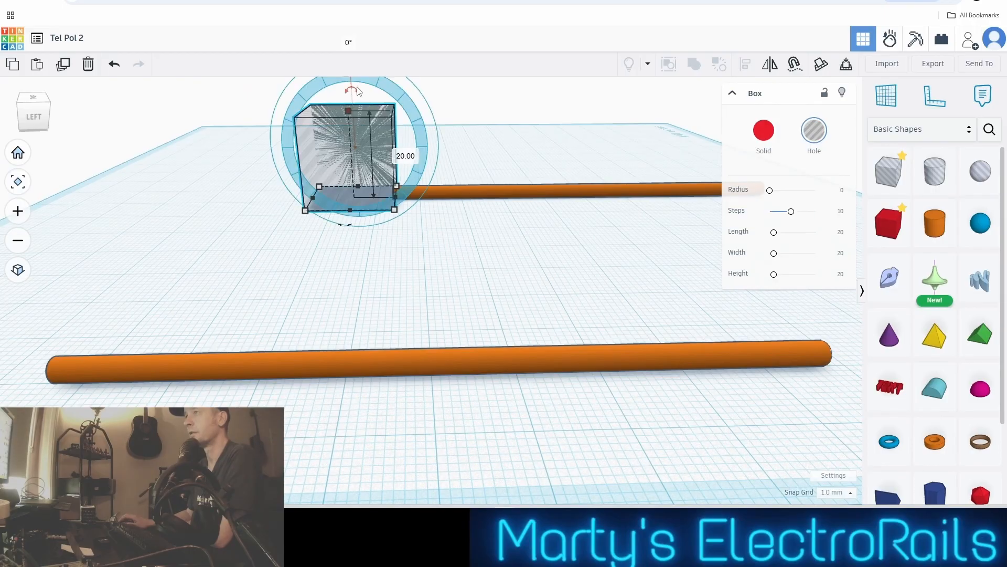
Tilt the box hole sideways so its face slants across the end of the original pole
drag(358, 91, 378, 85)
scroll(377, 92, down, 4)
middle_drag(375, 97, 401, 229)
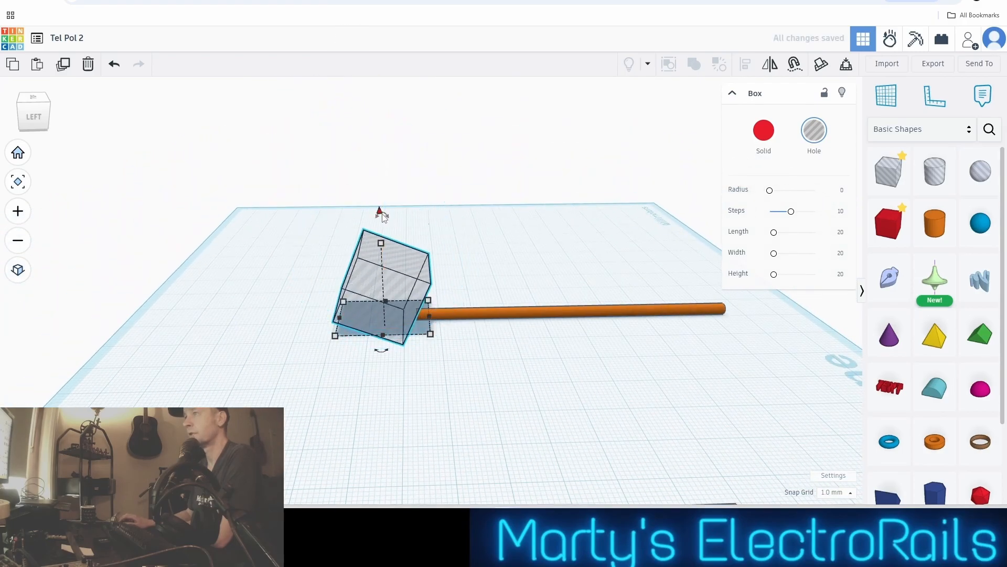
click(381, 212)
click(381, 212)
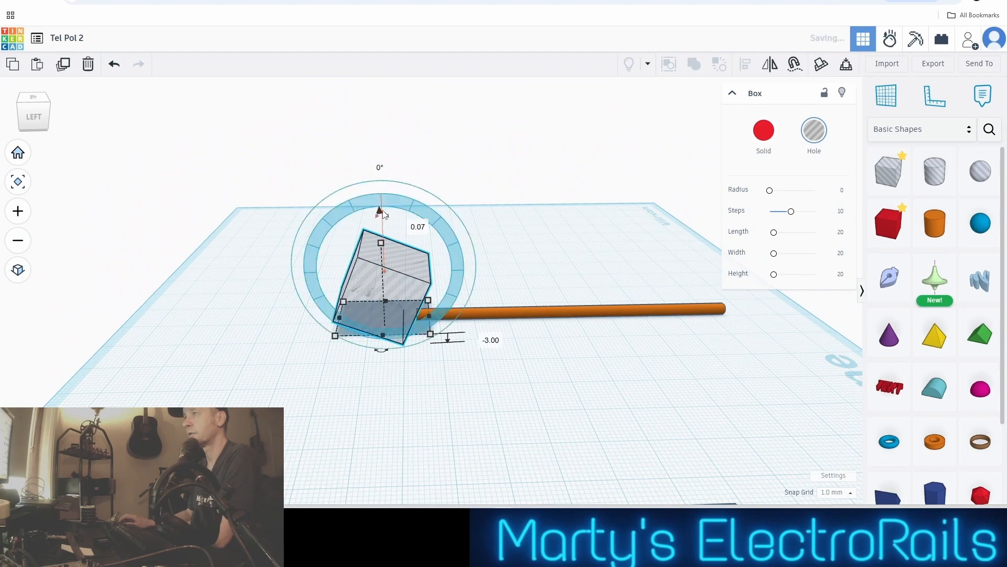
Rotate the box hole back by 16° and nudge it one step further over the pole's end
drag(385, 223, 351, 189)
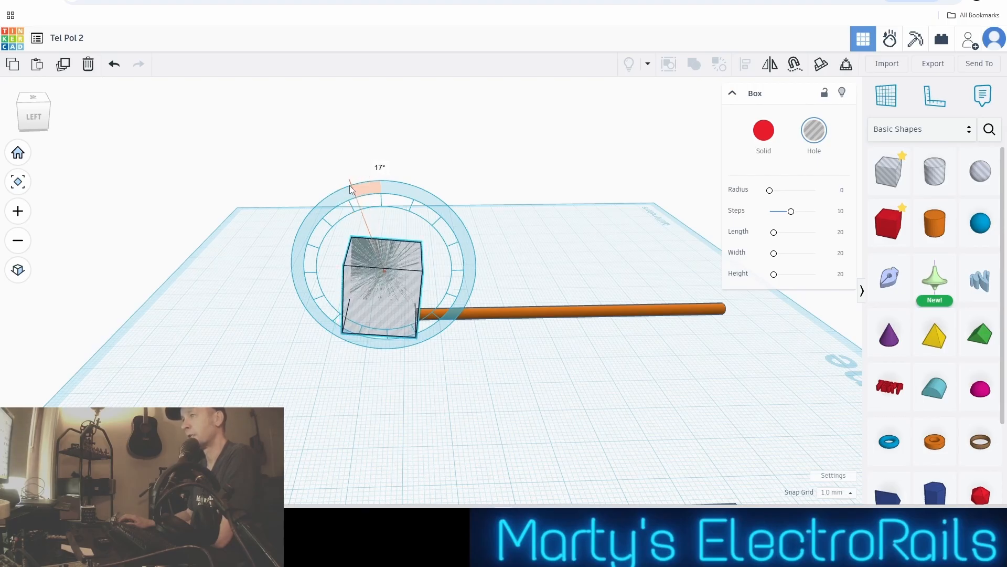
drag(351, 189, 352, 186)
scroll(389, 320, up, 5)
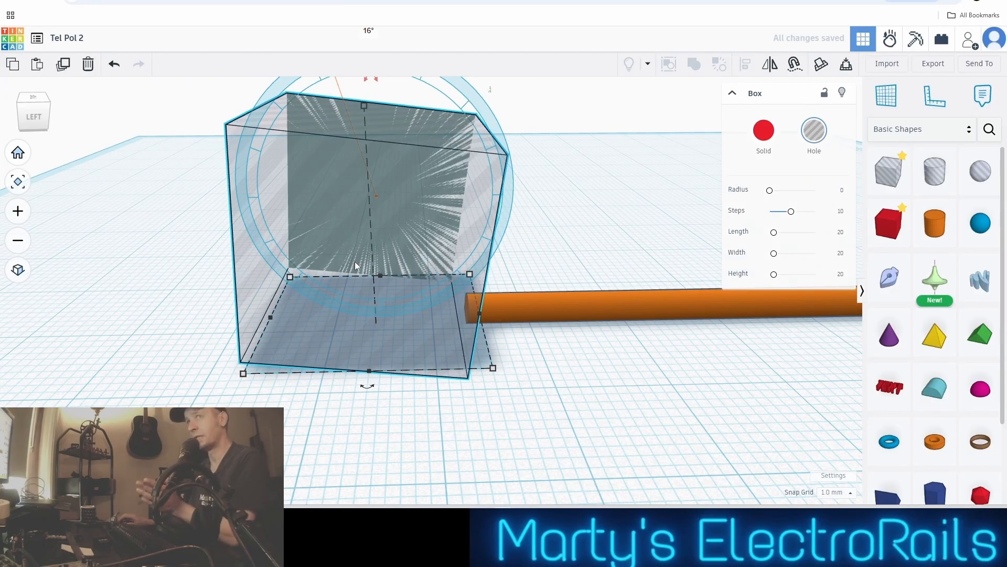
scroll(356, 260, down, 2)
middle_drag(376, 264, 297, 284)
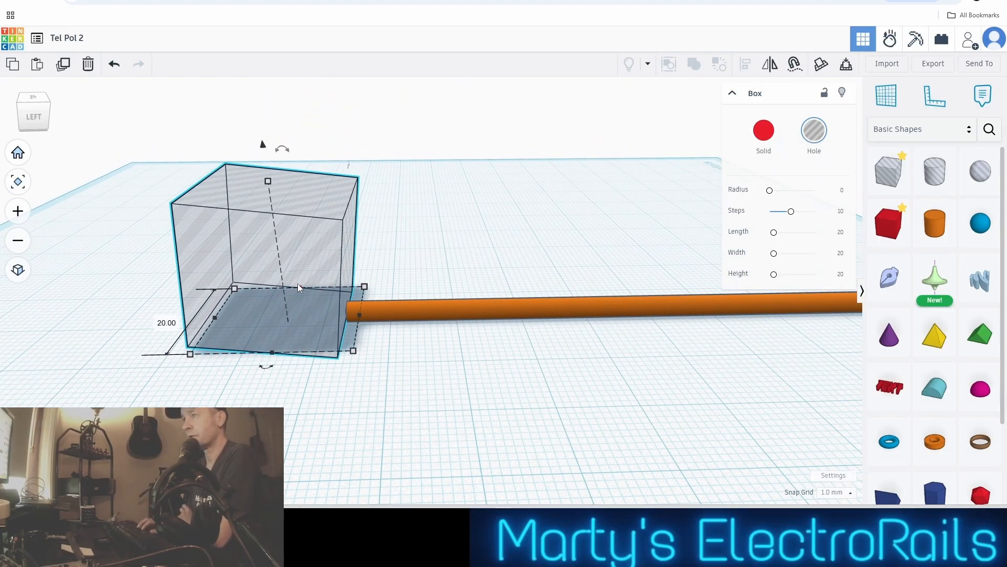
scroll(395, 295, up, 3)
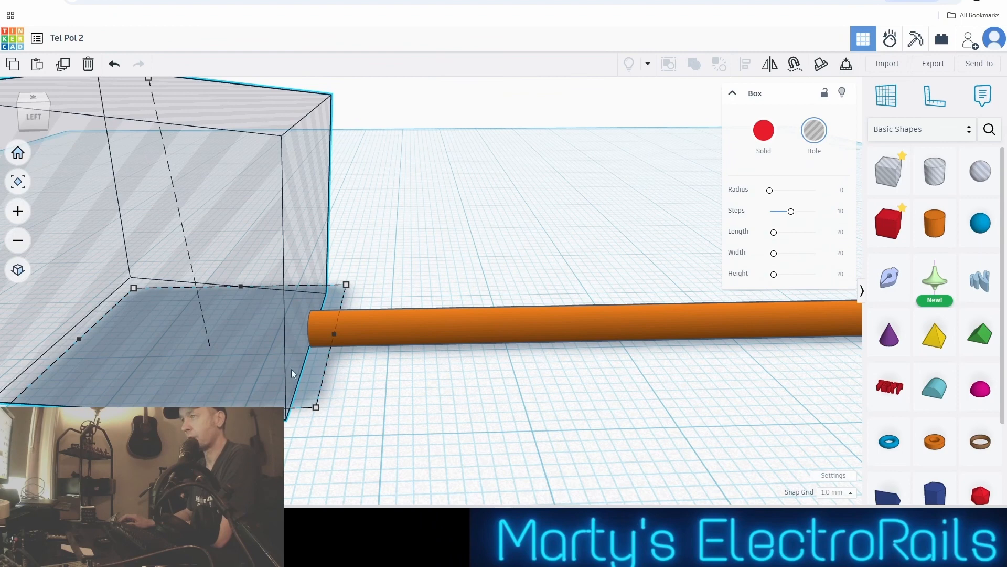
key(Right)
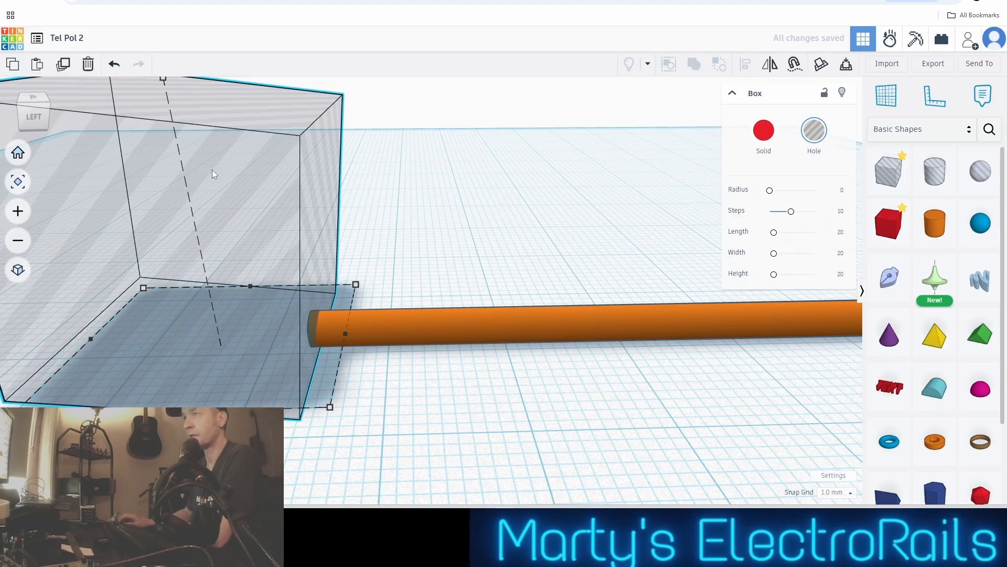
Tilt the box hole more steeply again and nudge it along the pole until its slanted face crosses the pole's end
scroll(212, 169, down, 3)
mouse_move(211, 86)
drag(211, 86, 245, 64)
scroll(251, 207, up, 3)
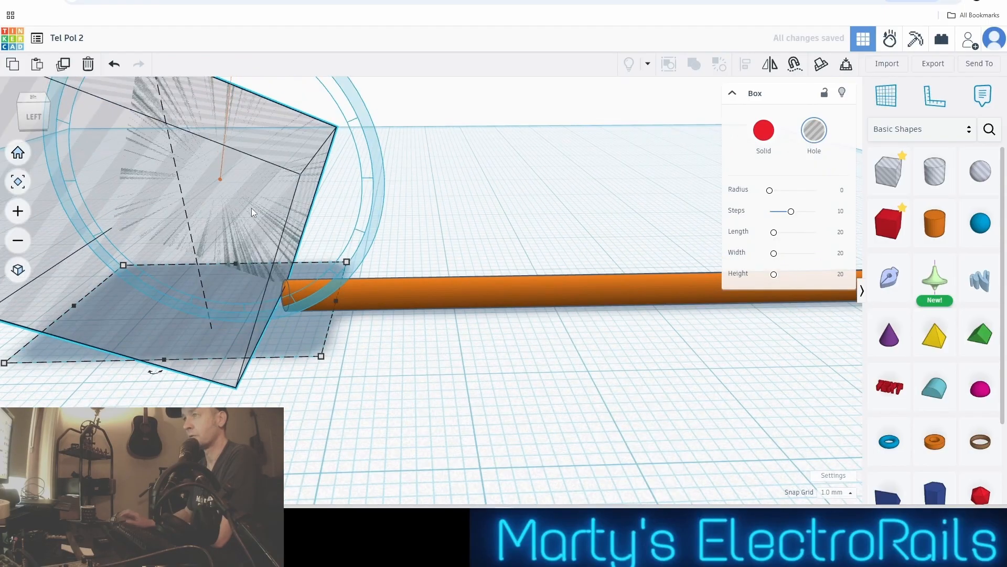
key(Right)
key(Right)
key(Left)
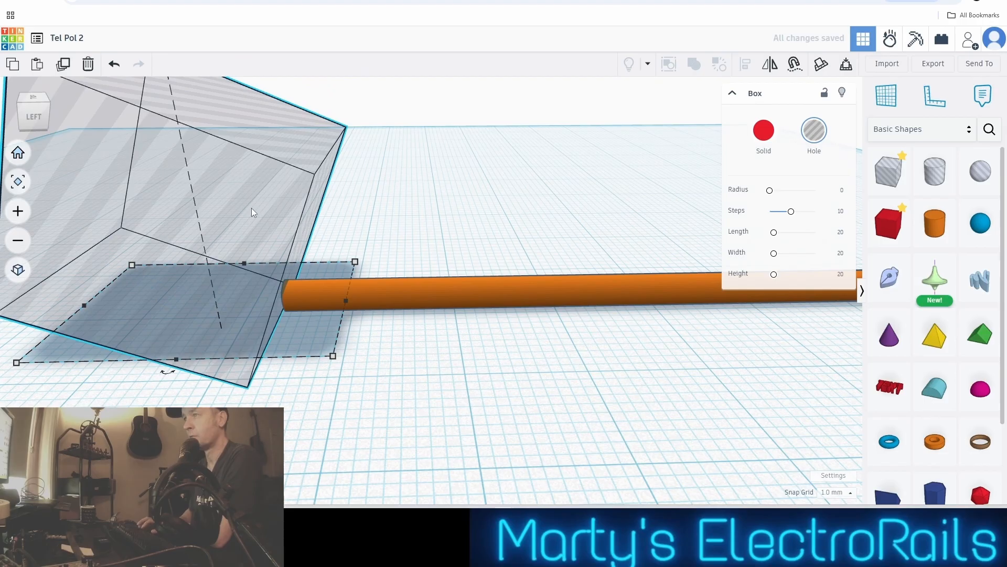
key(Right)
Select the tilted box hole together with the original pole and combine them as a Union group to cut the pole's end at a slant
scroll(251, 207, up, 2)
scroll(248, 219, down, 2)
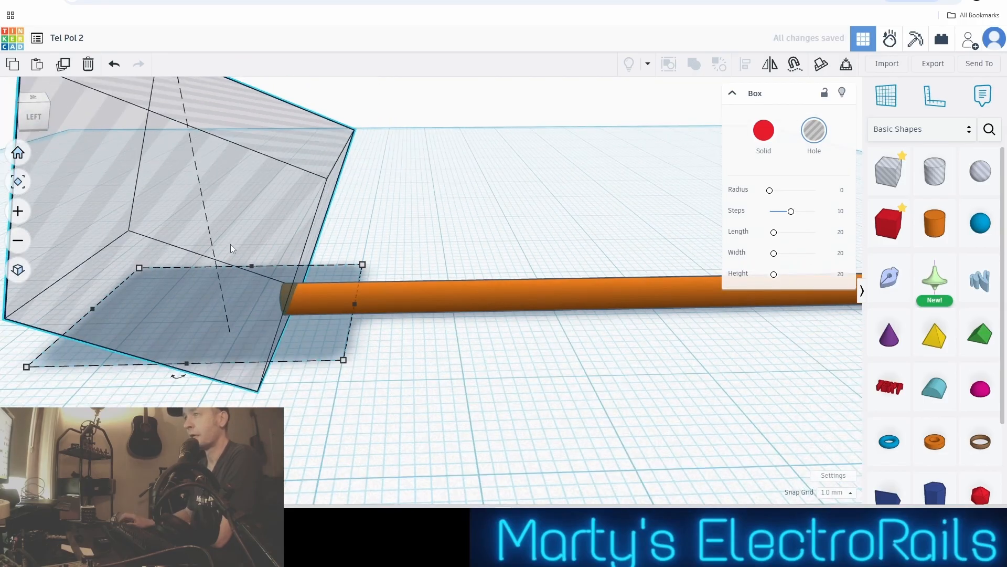
middle_drag(231, 244, 406, 222)
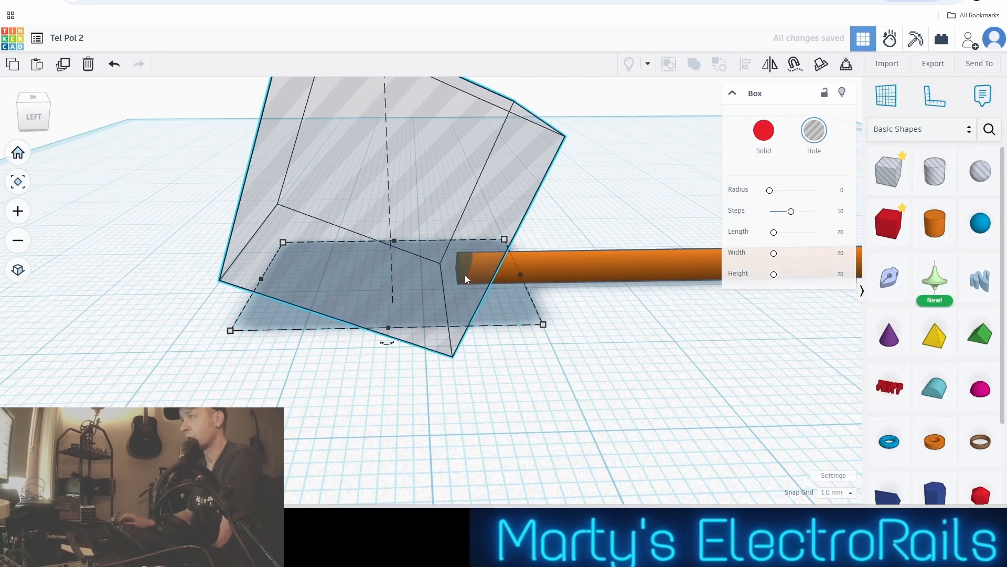
scroll(474, 276, down, 2)
middle_drag(468, 276, 458, 263)
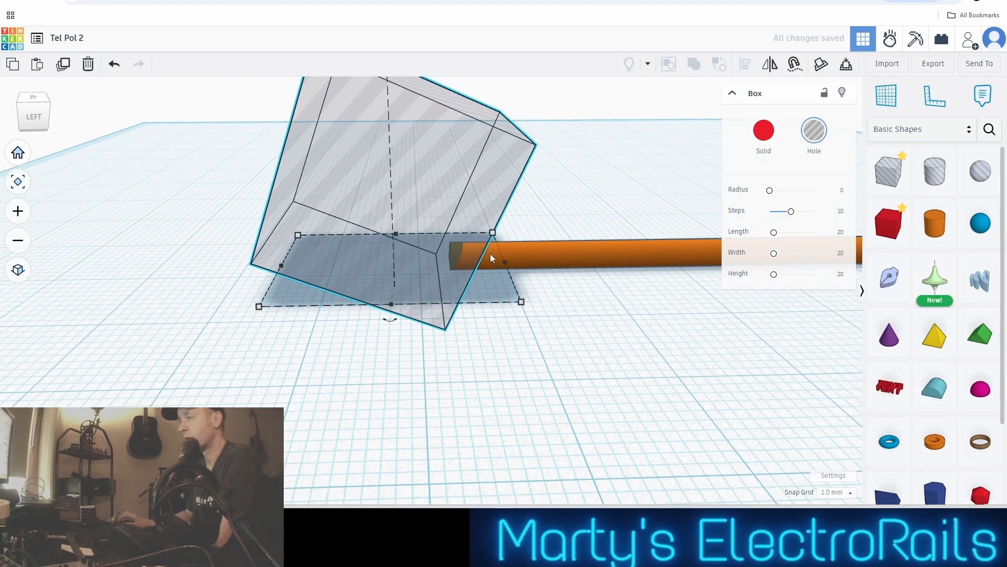
right_drag(490, 254, 468, 234)
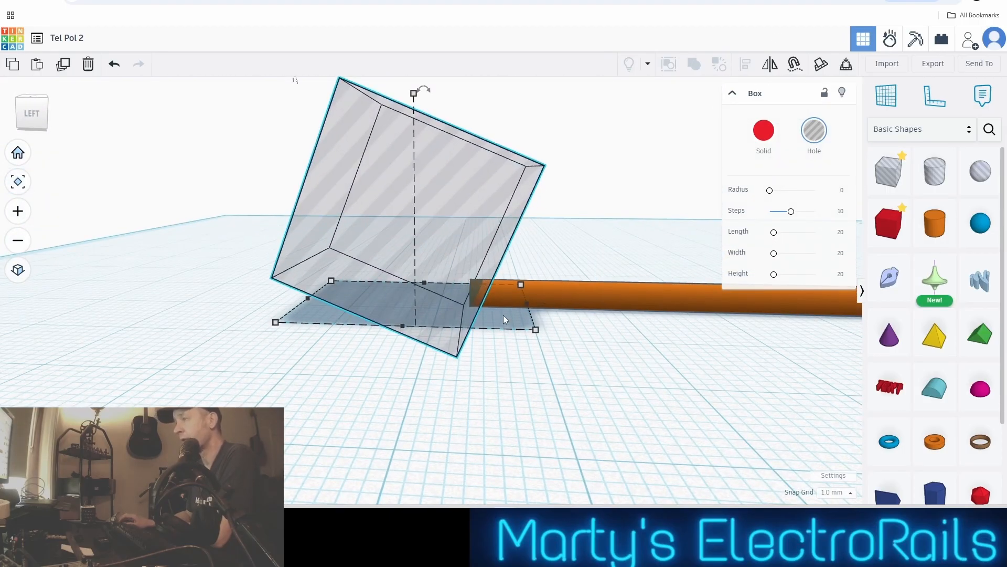
scroll(475, 286, down, 1)
scroll(502, 302, down, 1)
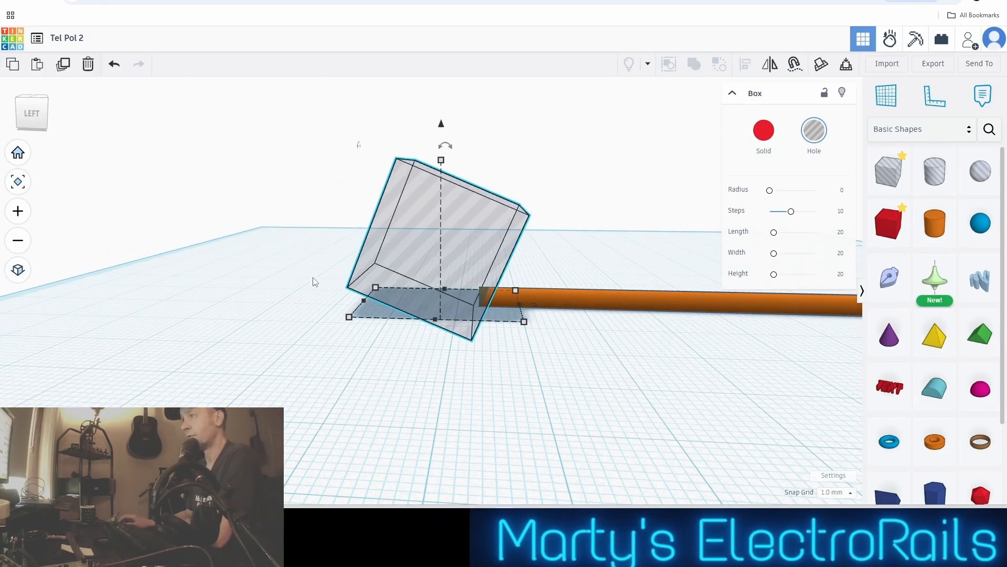
drag(286, 256, 560, 333)
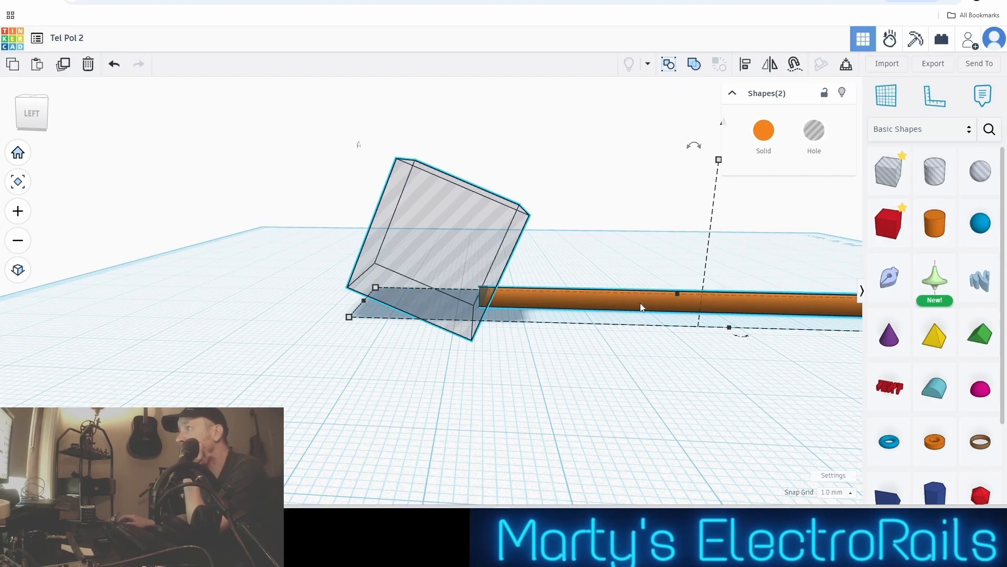
click(694, 65)
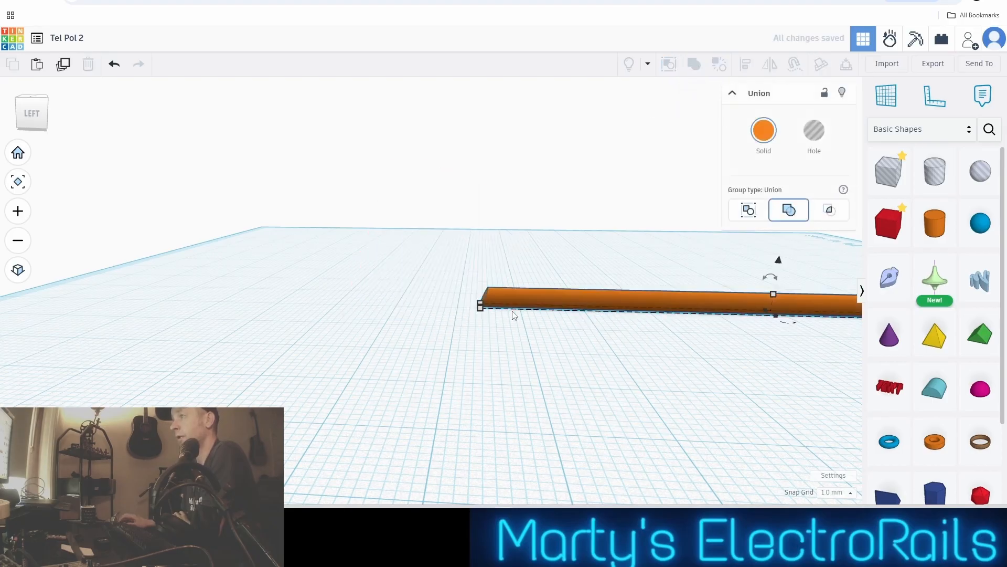
Inspect the pole's slanted end from above and from the side, and compare both poles on the workplane
click(519, 325)
scroll(518, 325, up, 2)
right_drag(508, 330, 311, 309)
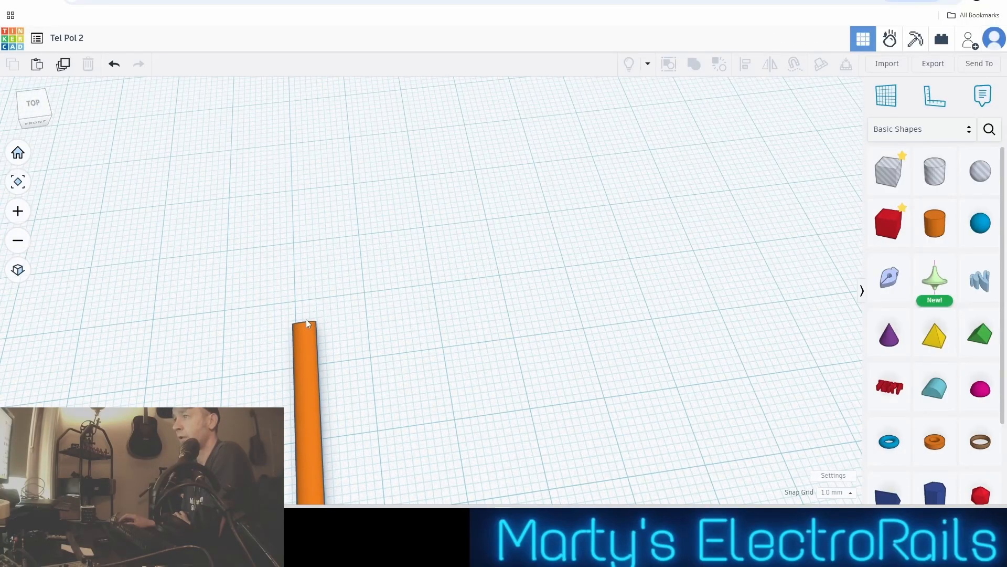
right_drag(439, 353, 679, 281)
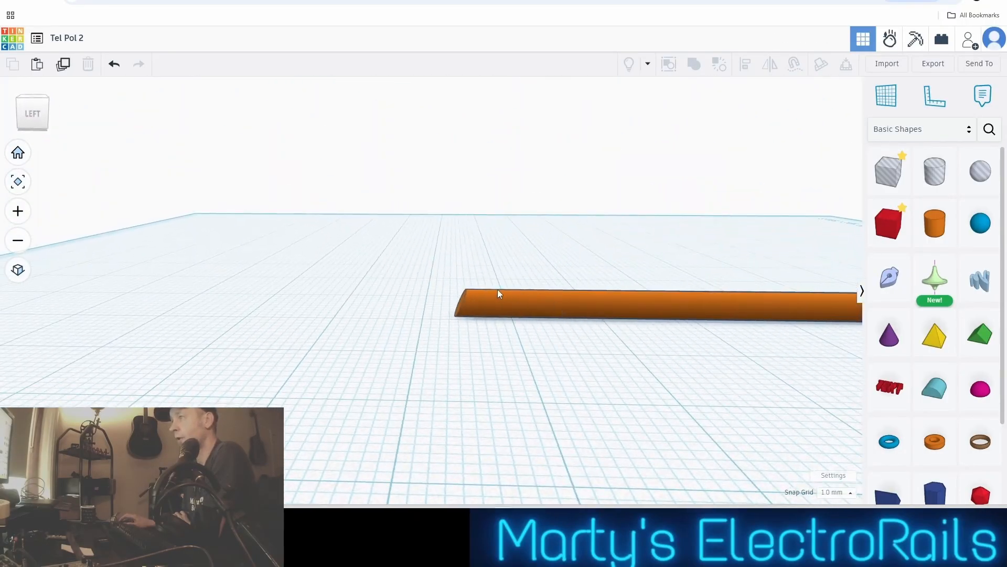
right_drag(503, 309, 393, 311)
scroll(459, 382, up, 3)
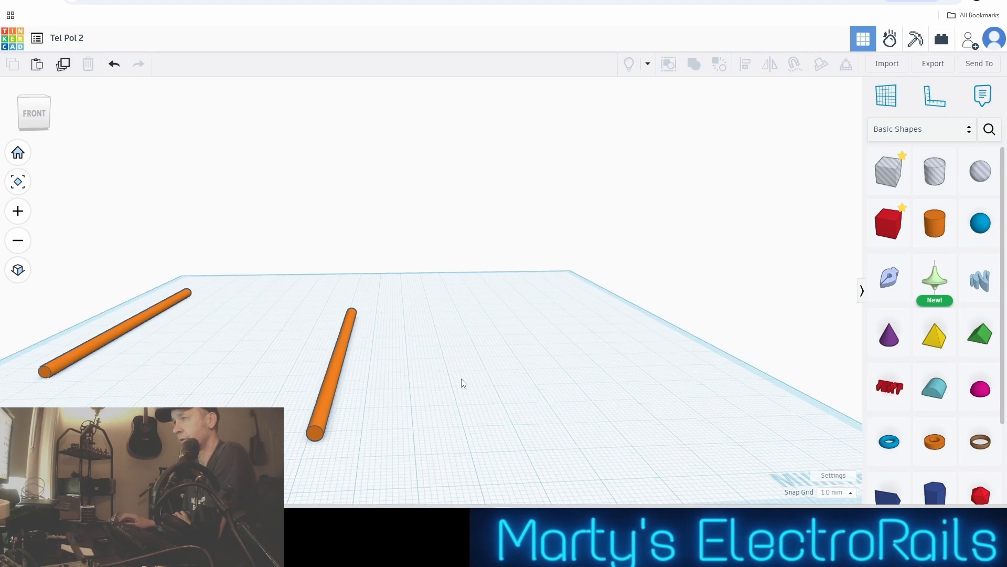
right_drag(431, 391, 464, 416)
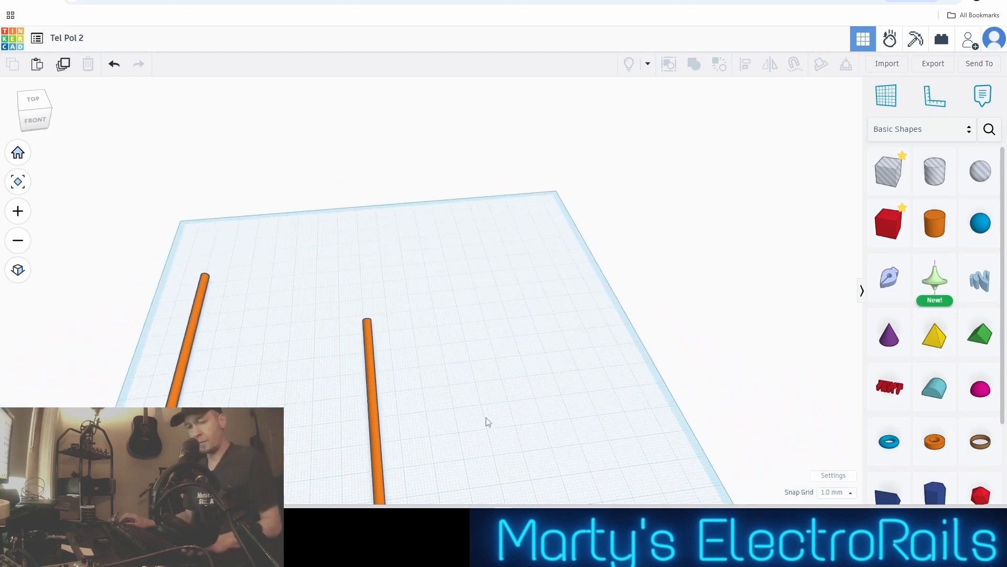
middle_drag(486, 420, 454, 291)
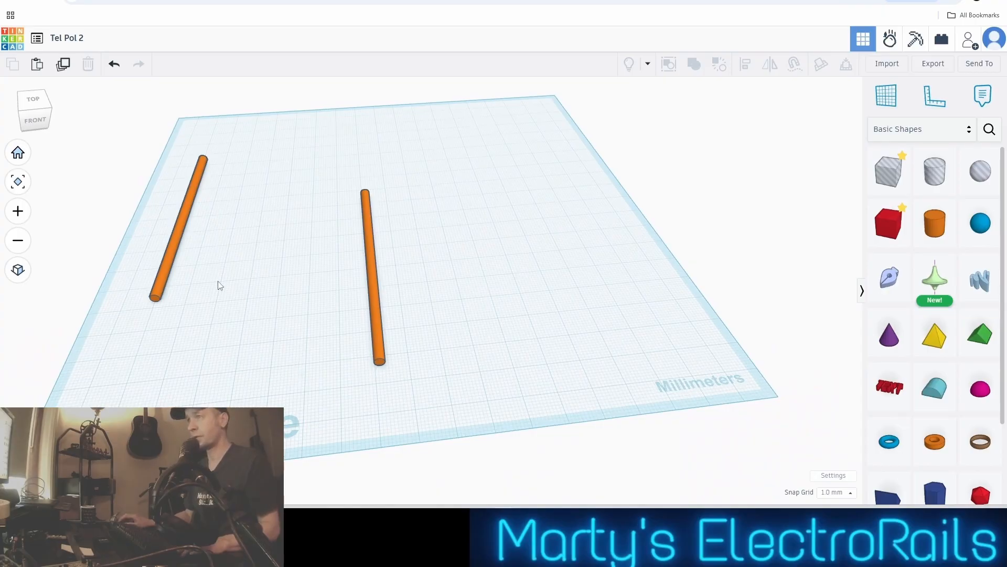
Select the uncut duplicate pole and shorten it to about 32 mm by pulling in its far end
click(181, 221)
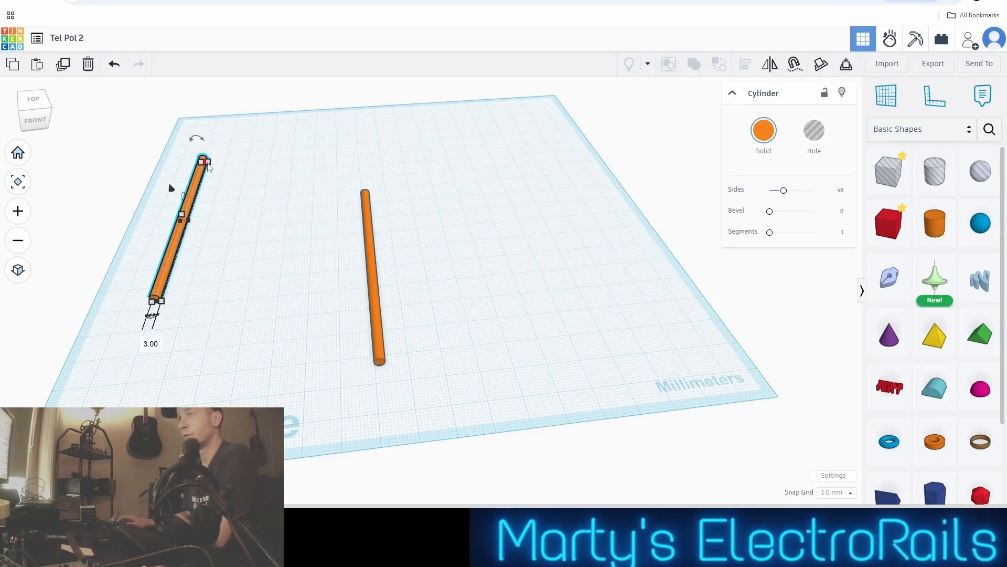
scroll(200, 157, up, 3)
middle_drag(236, 222, 440, 305)
scroll(441, 309, up, 4)
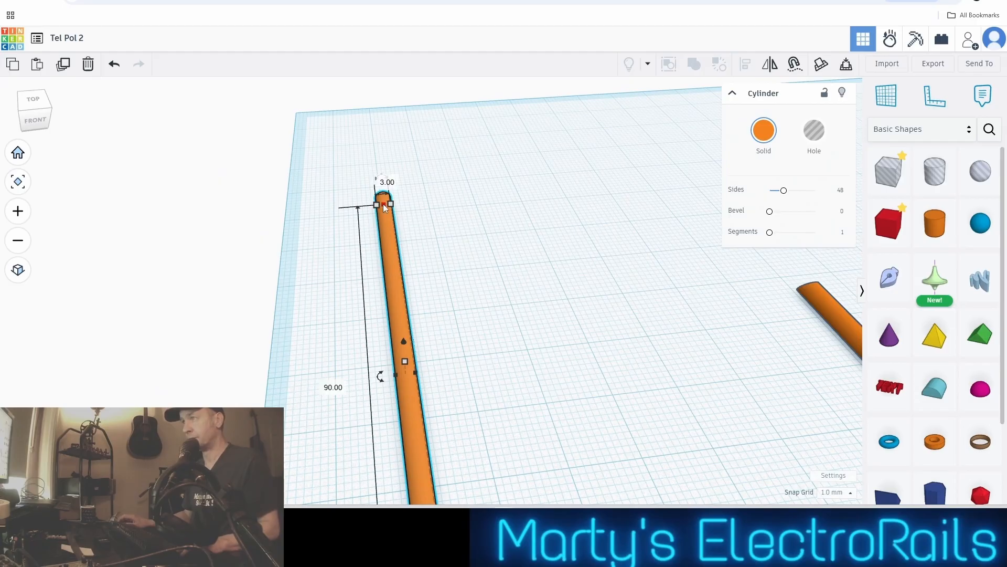
drag(383, 203, 417, 449)
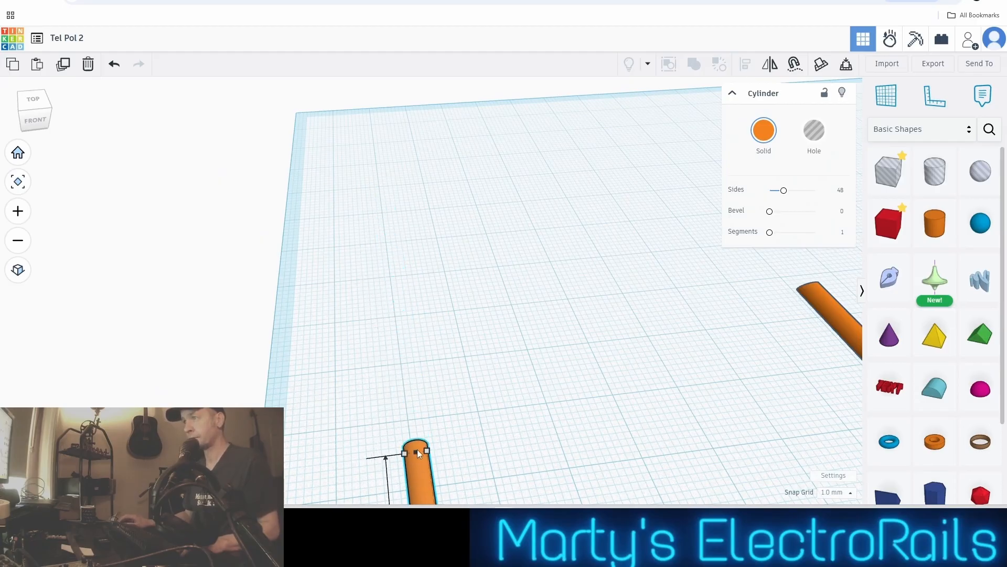
scroll(404, 397, down, 1)
scroll(404, 396, down, 2)
middle_drag(487, 446, 465, 342)
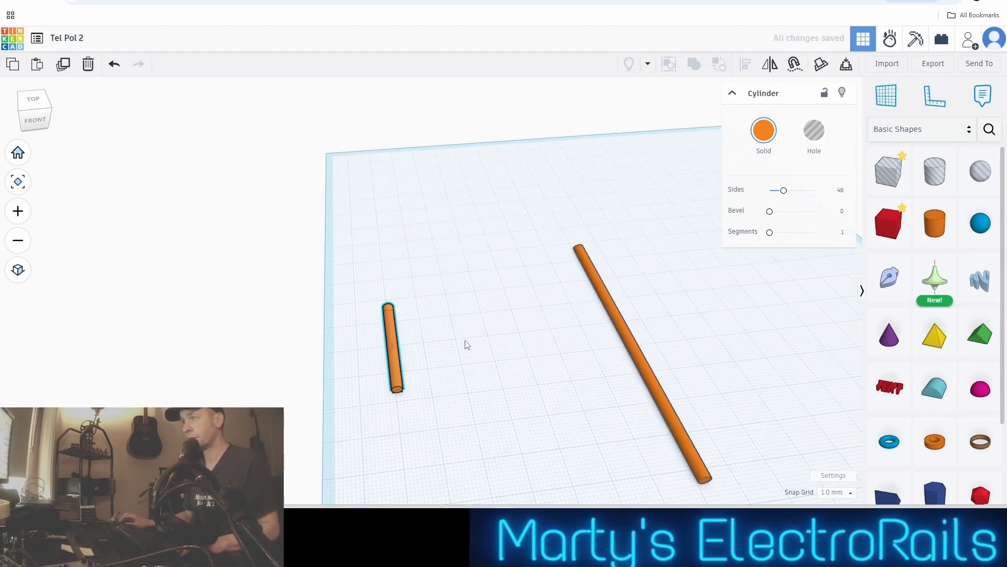
Move the shortened cylinder about 18 mm across the workplane toward the cut pole
scroll(464, 345, up, 1)
scroll(465, 350, up, 1)
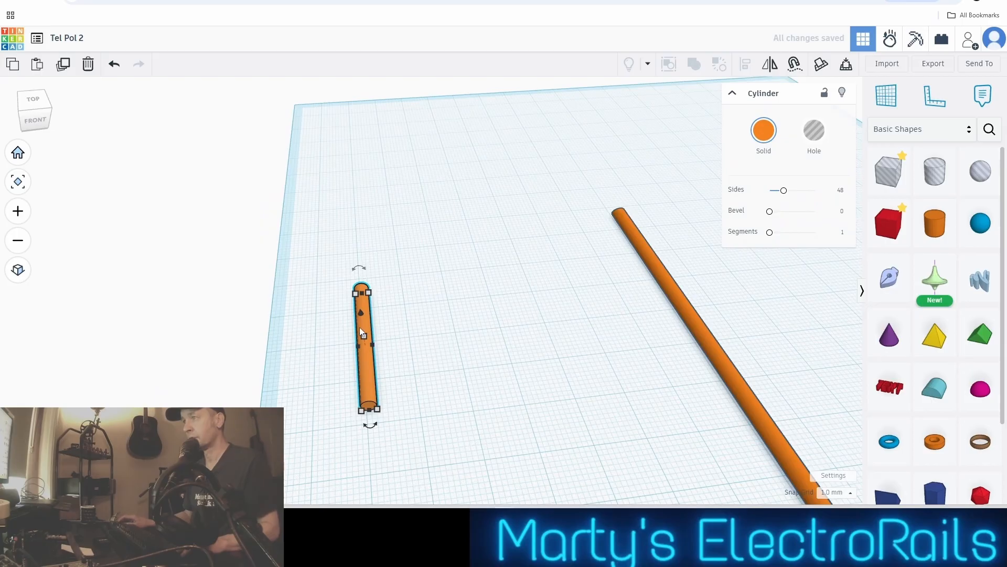
drag(364, 331, 446, 322)
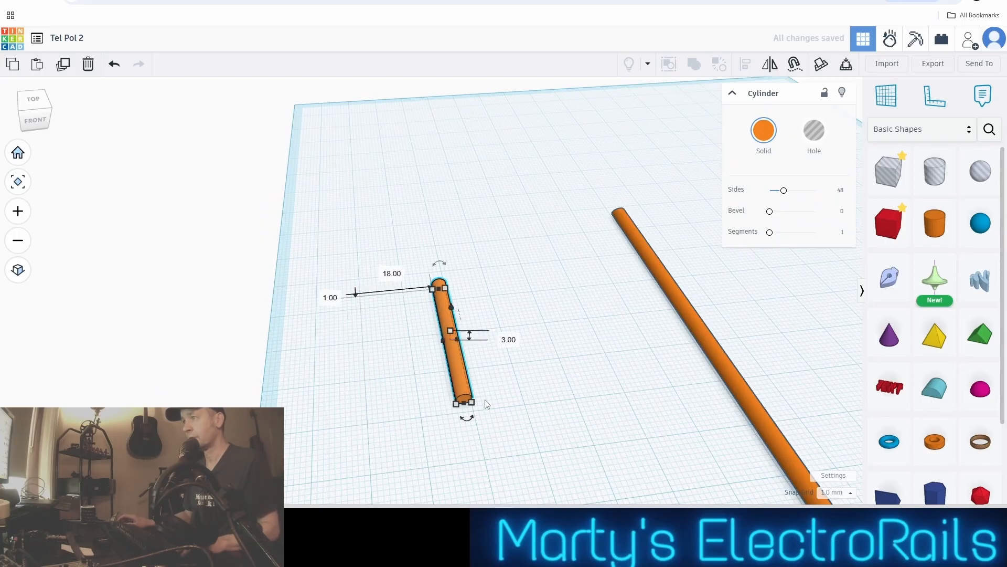
Set the shortened cylinder's width to 2 mm and its length to 20 mm
click(474, 405)
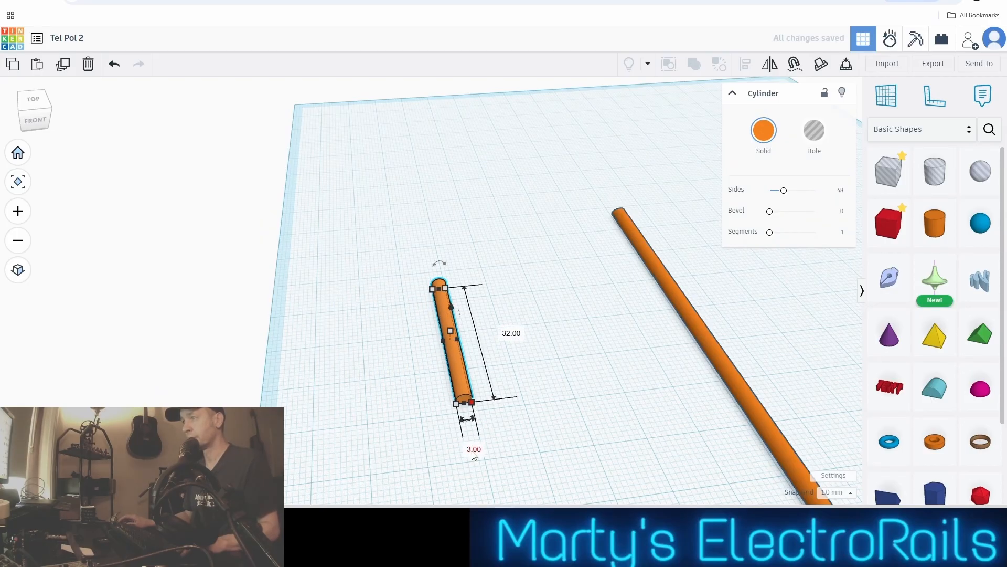
text(2)
key(Return)
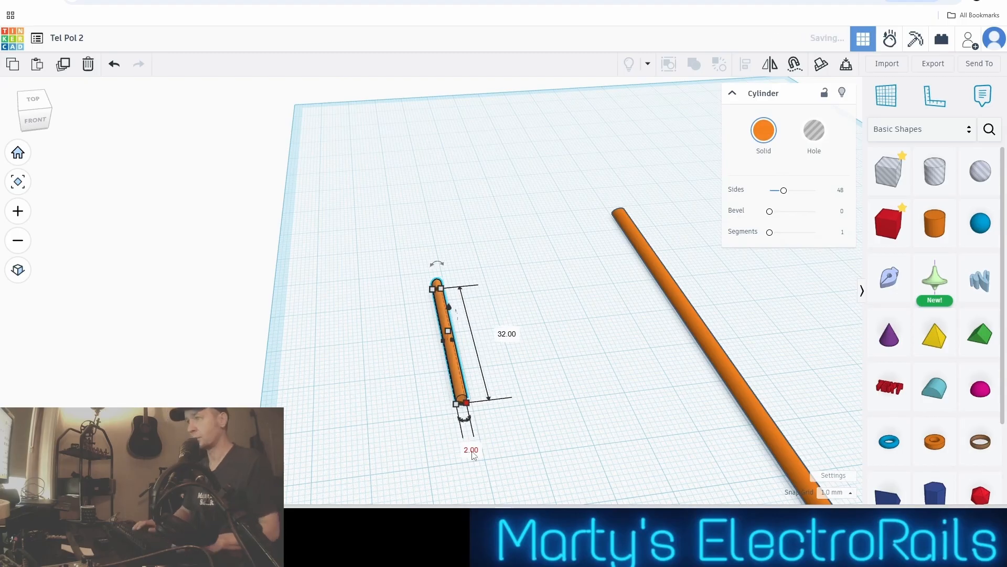
click(505, 334)
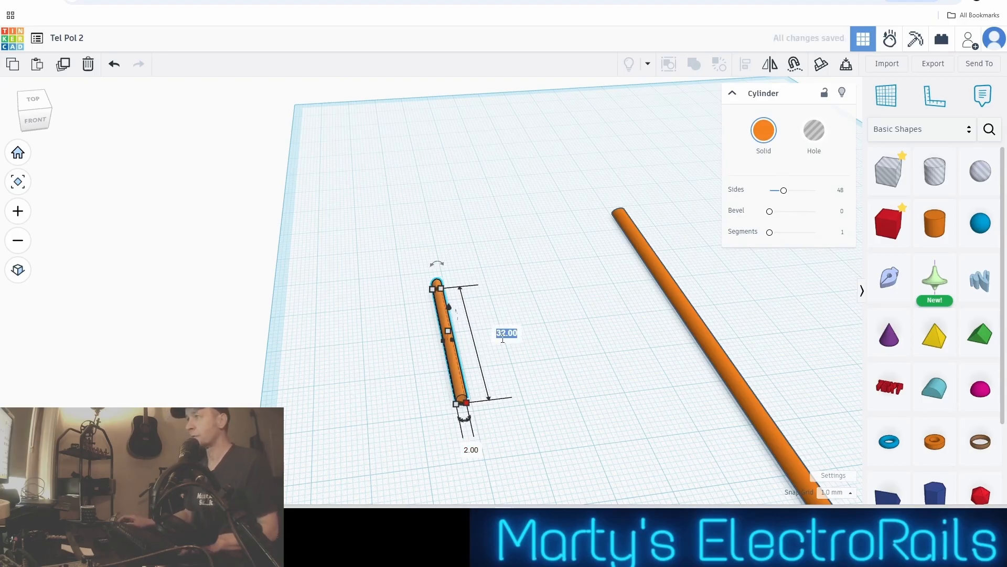
key(BackSpace)
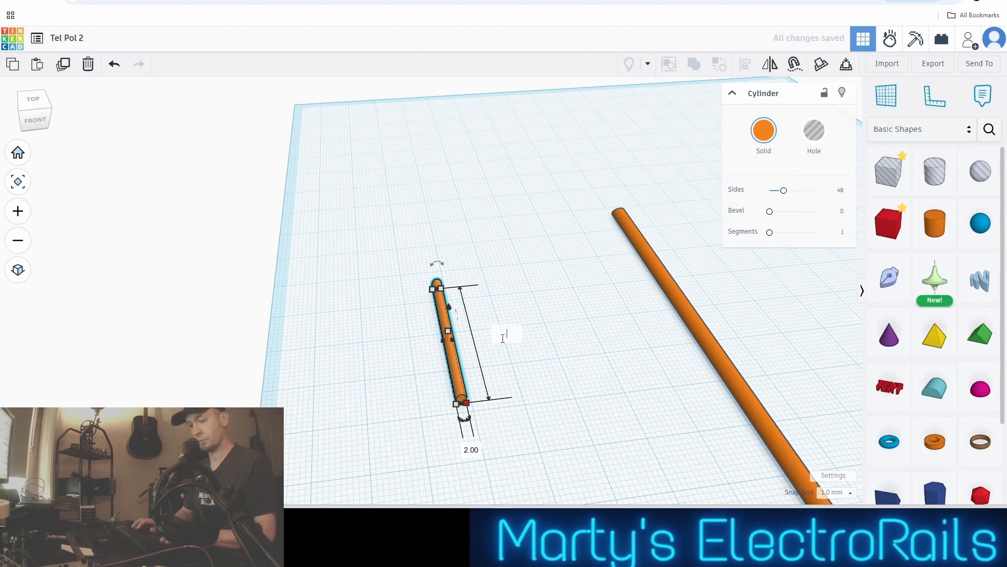
text(20)
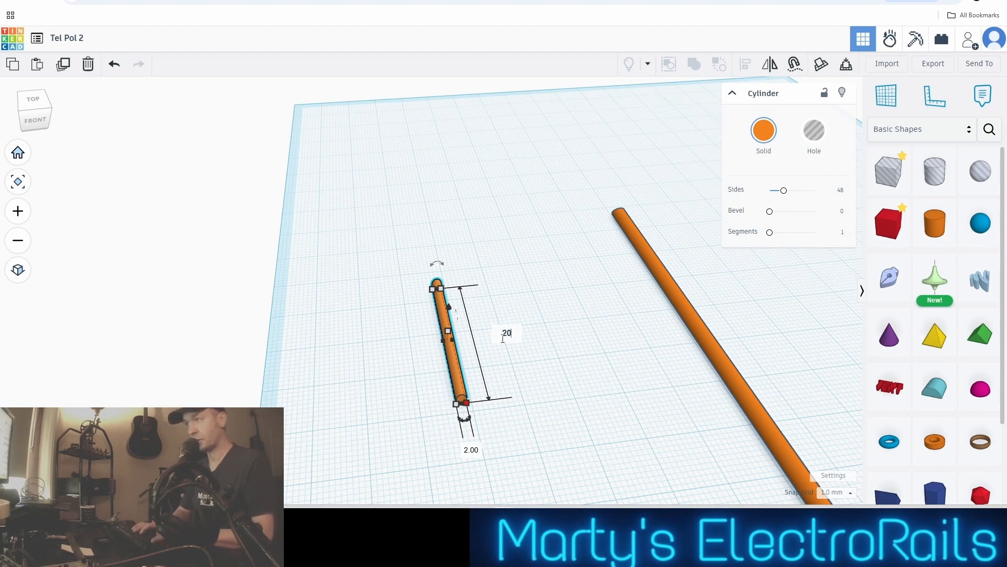
key(Return)
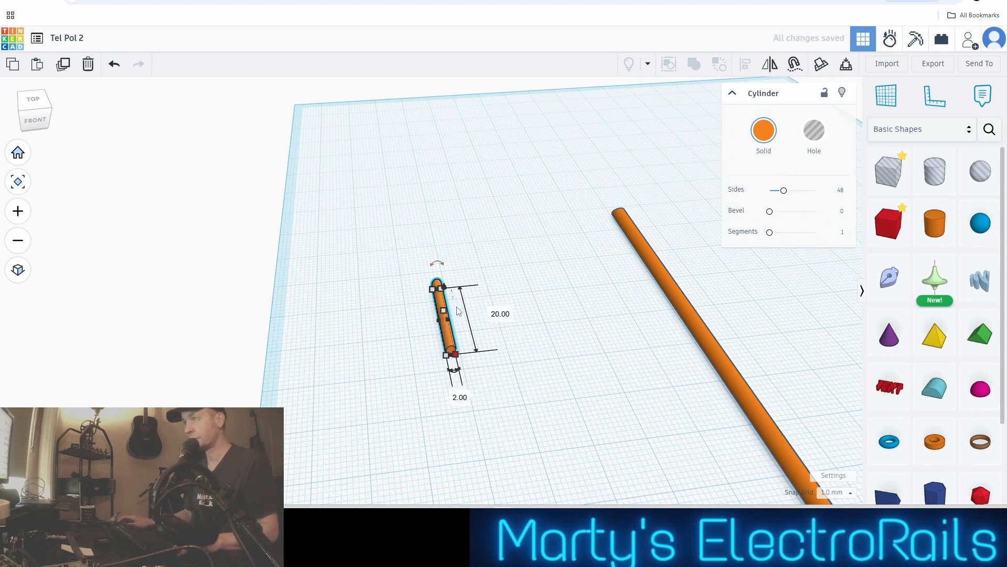
Set the small cylinder's height to 2 mm
scroll(452, 352, up, 2)
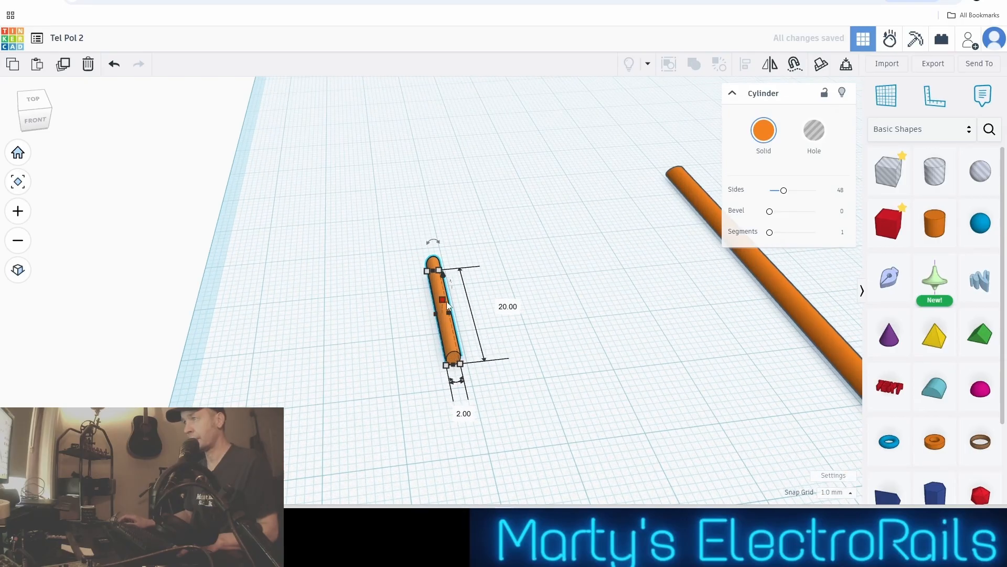
mouse_move(443, 300)
click(494, 307)
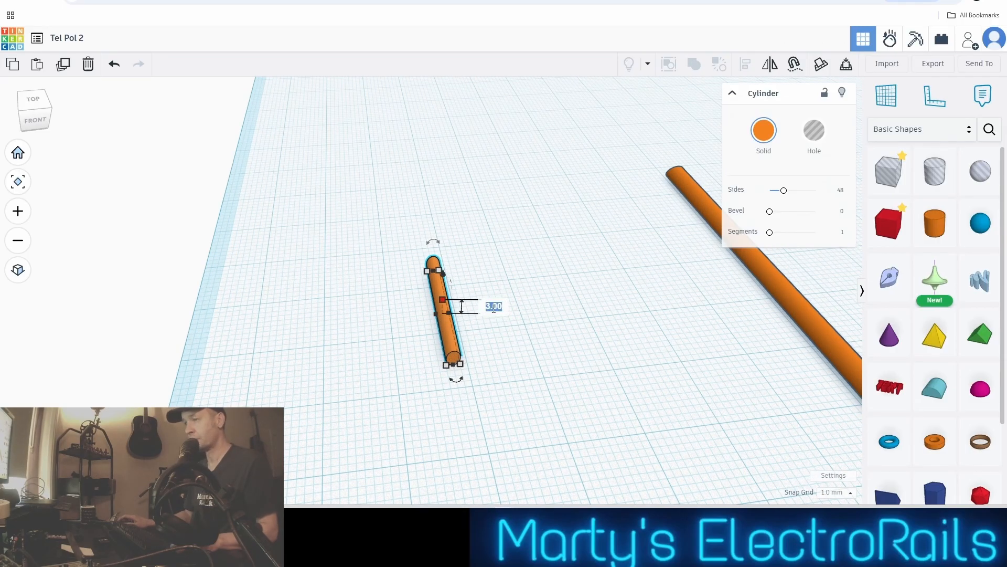
text(2)
key(Return)
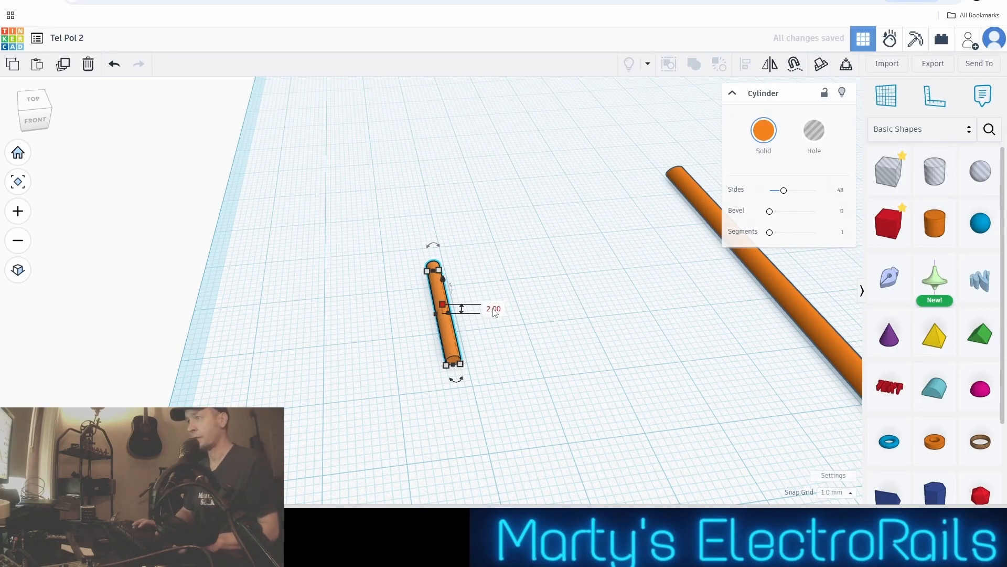
Move the small cylinder to the pole's square-cut end so that it partly overlaps and sticks out of the pole
scroll(496, 311, down, 2)
right_drag(499, 310, 354, 301)
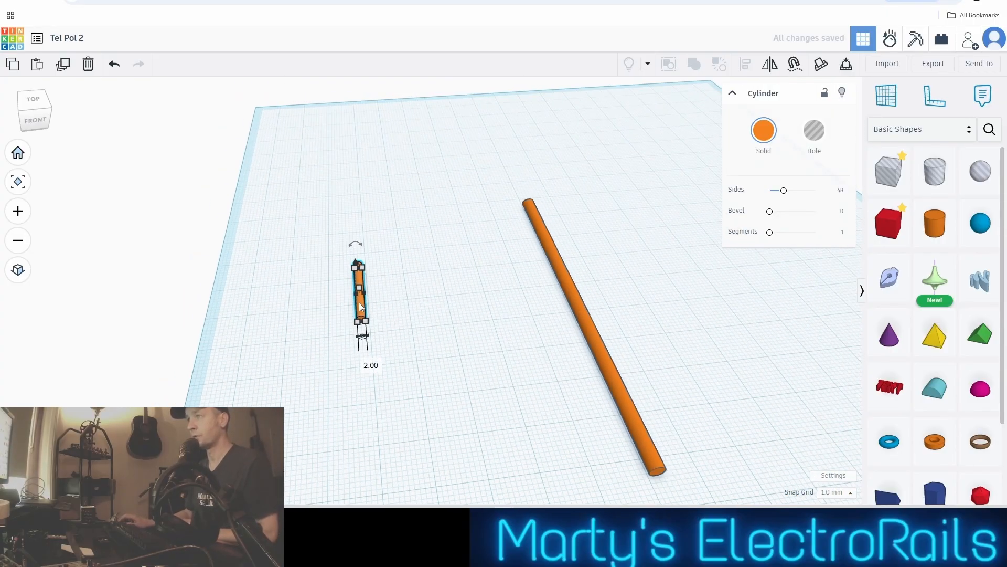
drag(359, 302, 669, 492)
scroll(584, 426, down, 2)
middle_drag(558, 408, 525, 385)
scroll(504, 375, up, 5)
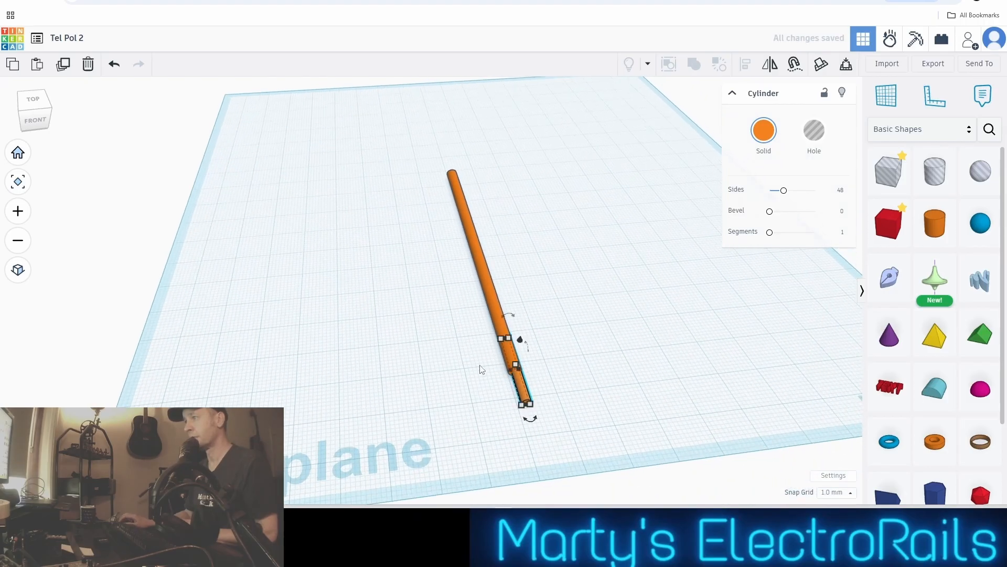
Select the pole and nudge it back along its length so more of the small cylinder sticks out
shift+click(498, 265)
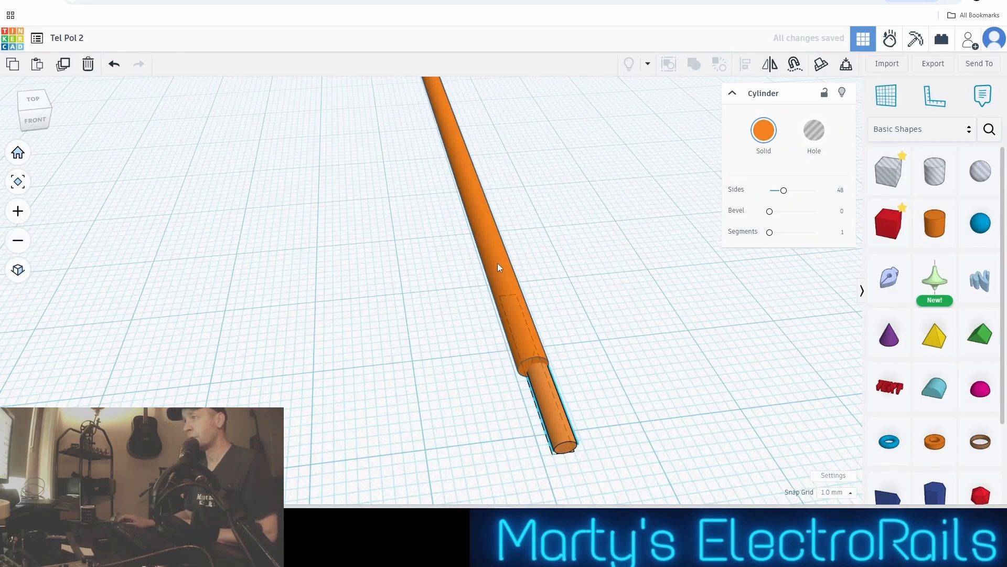
key(ctrl+g)
key(Up)
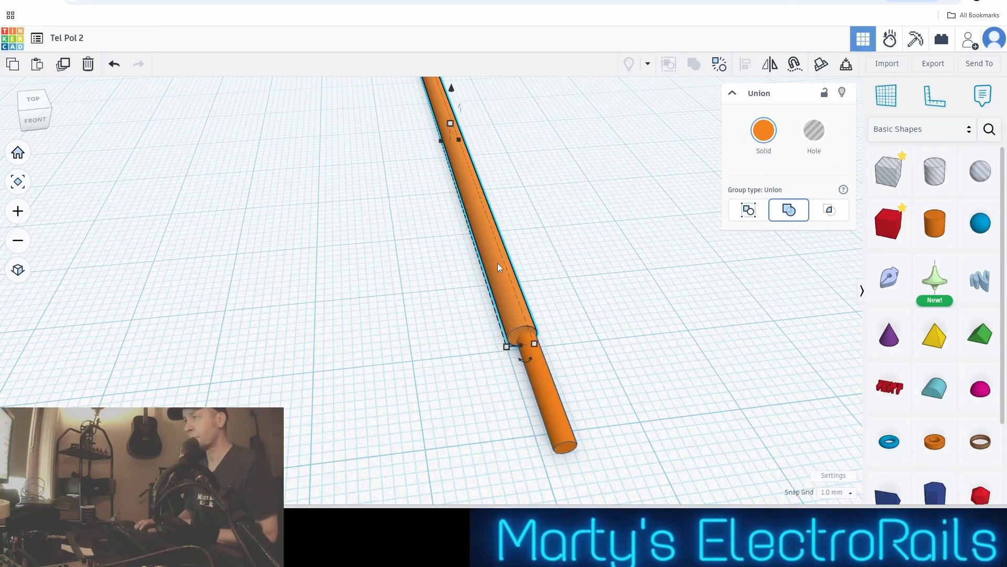
mouse_move(524, 343)
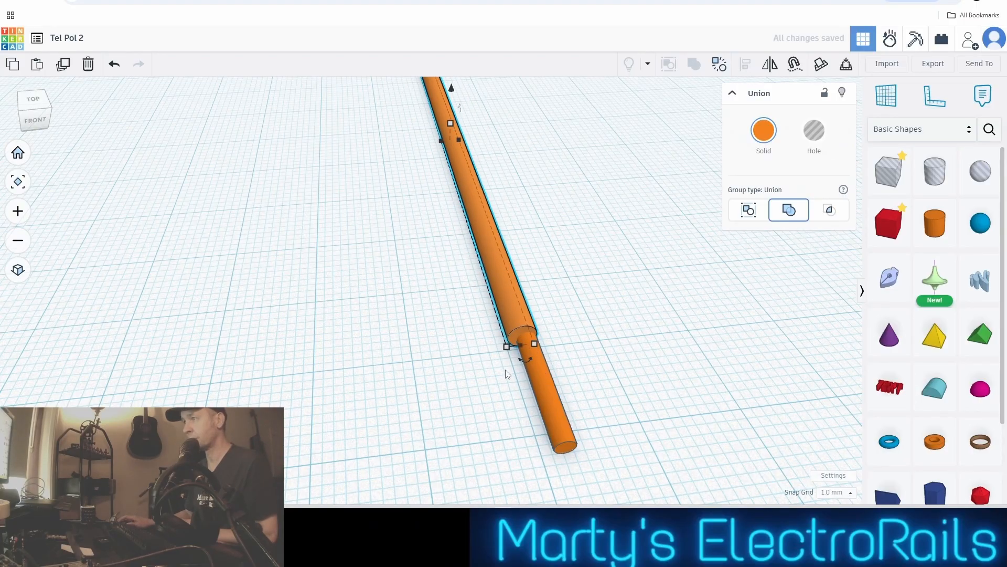
scroll(458, 353, up, 5)
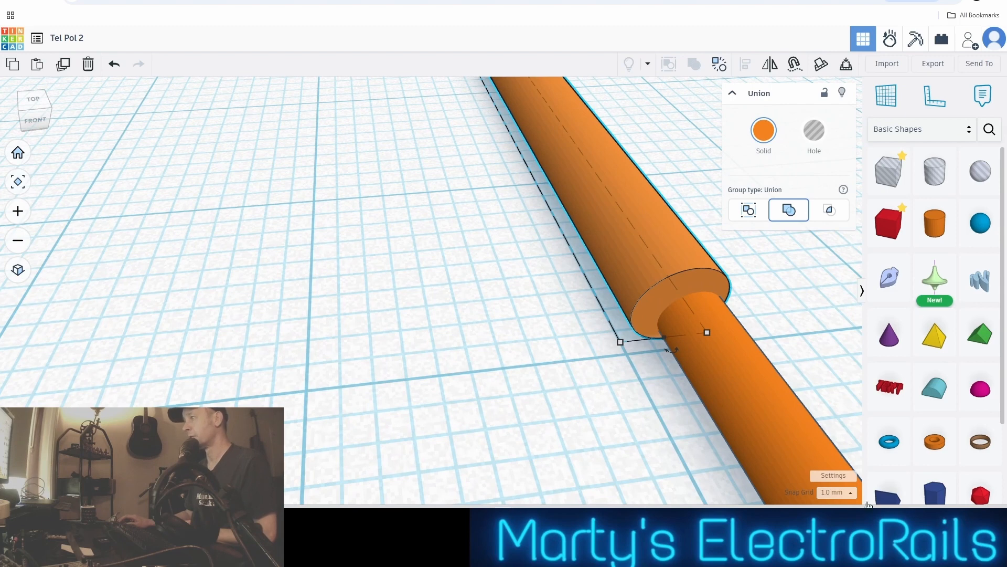
Set the snap grid to 0.1 mm and nudge the pole in fine increments toward the small cylinder's free end
click(838, 492)
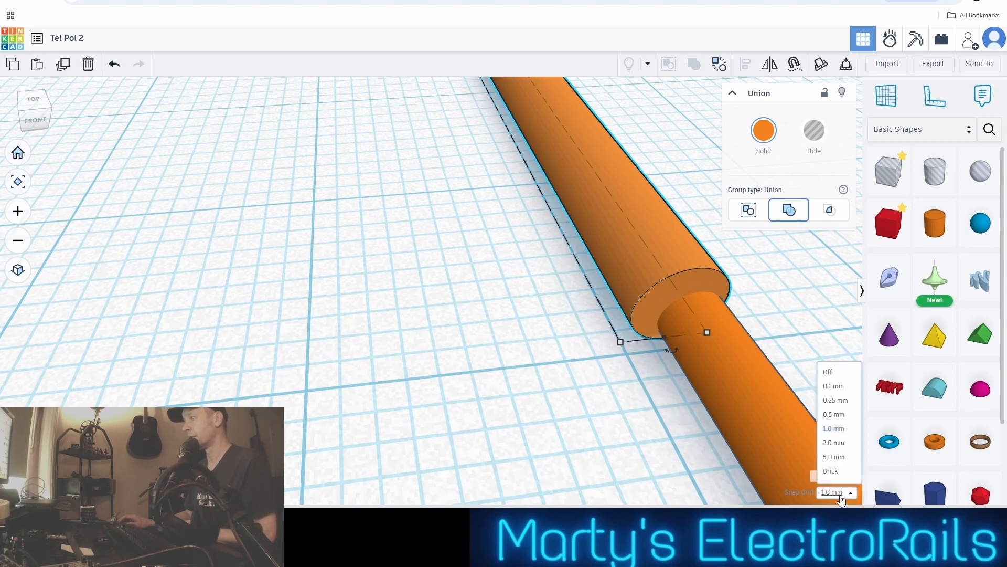
click(834, 387)
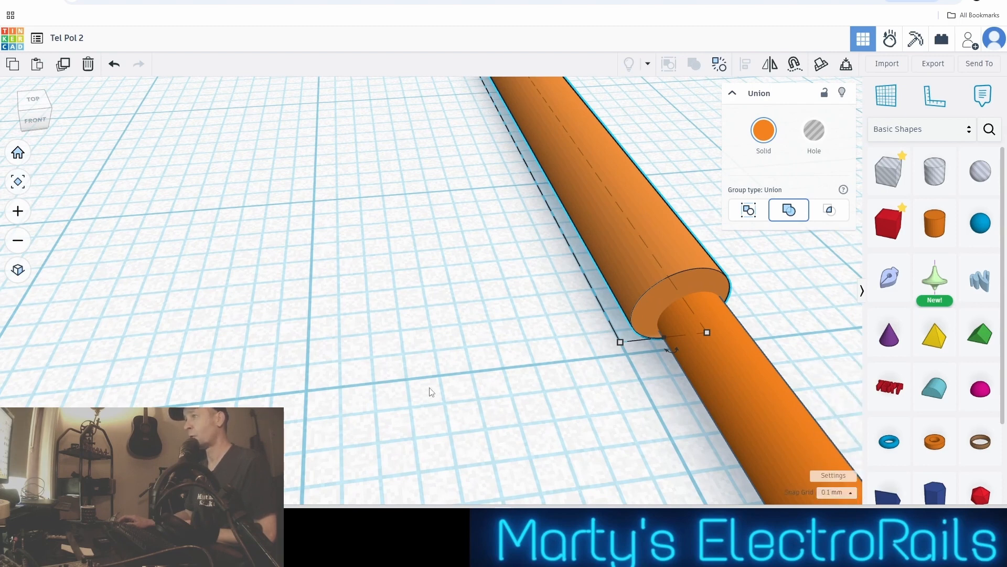
key(Down)
key(Down)
key(Down)
key(Down)
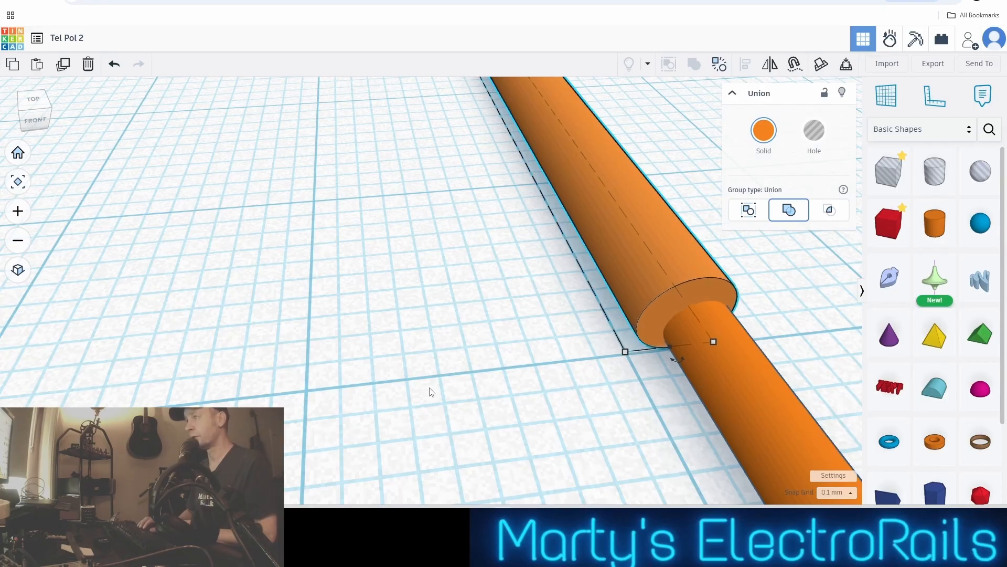
key(Down)
click(422, 386)
scroll(422, 384, down, 3)
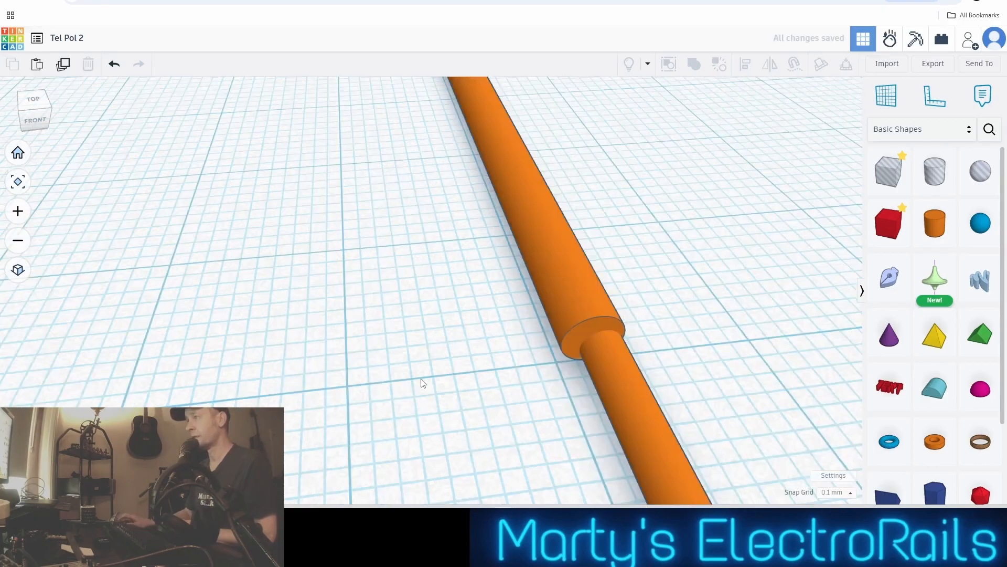
Select the small cylinder and nudge it slightly sideways toward the pole's centre line
click(531, 382)
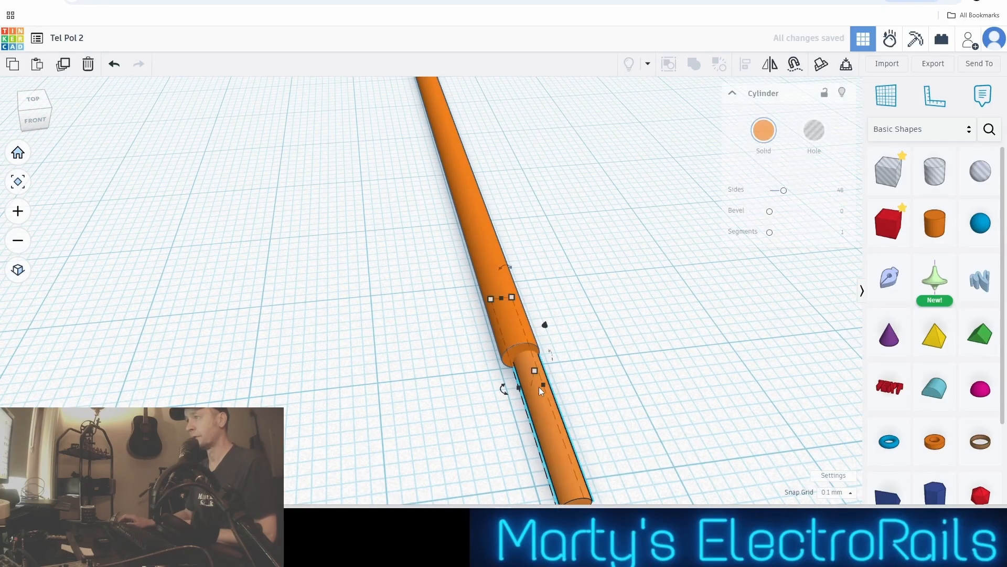
scroll(550, 393, up, 3)
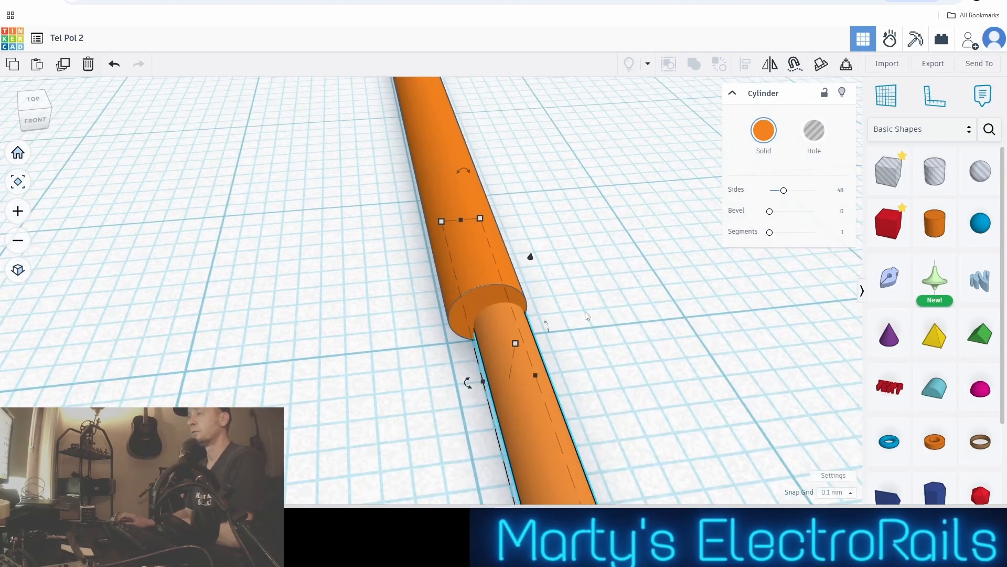
scroll(561, 331, down, 1)
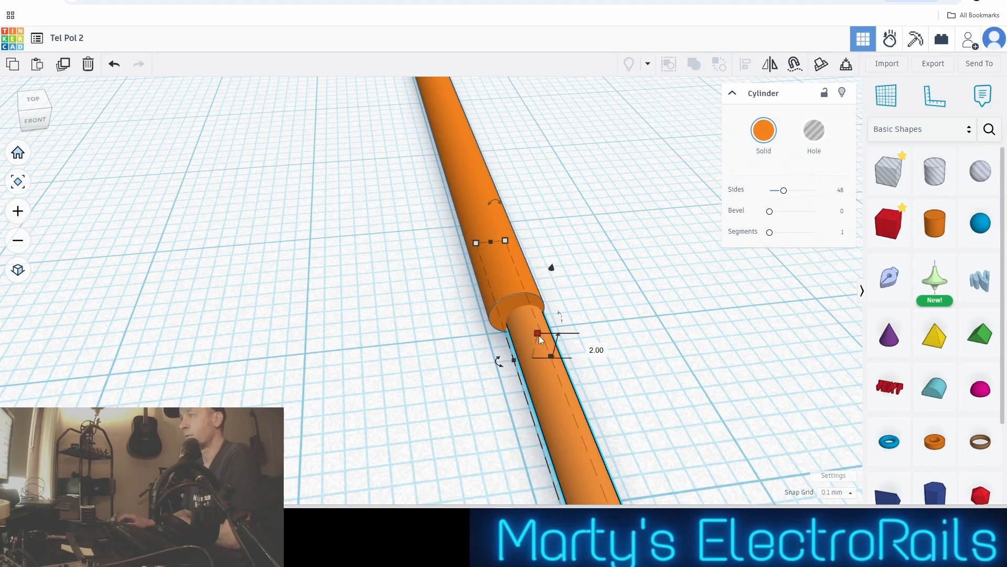
middle_drag(613, 321, 562, 281)
scroll(561, 280, down, 2)
scroll(562, 285, up, 1)
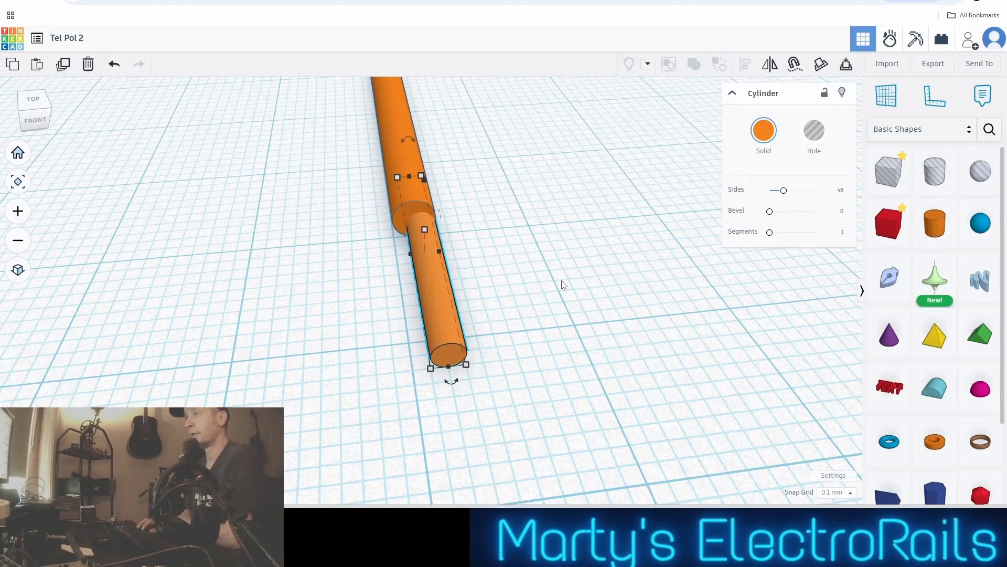
key(Left)
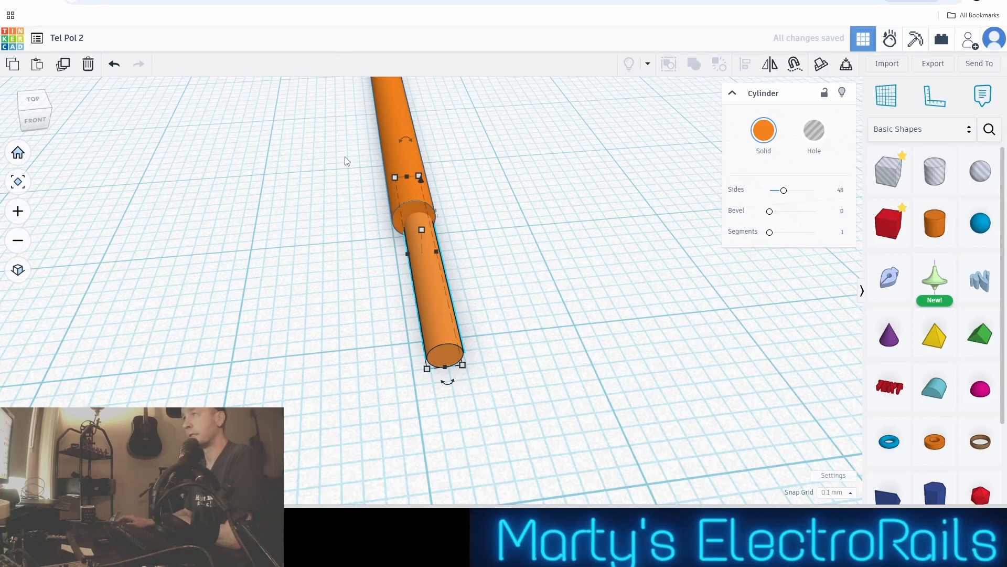
Select both the pole and the small cylinder and align their centres across the width
drag(344, 156, 454, 247)
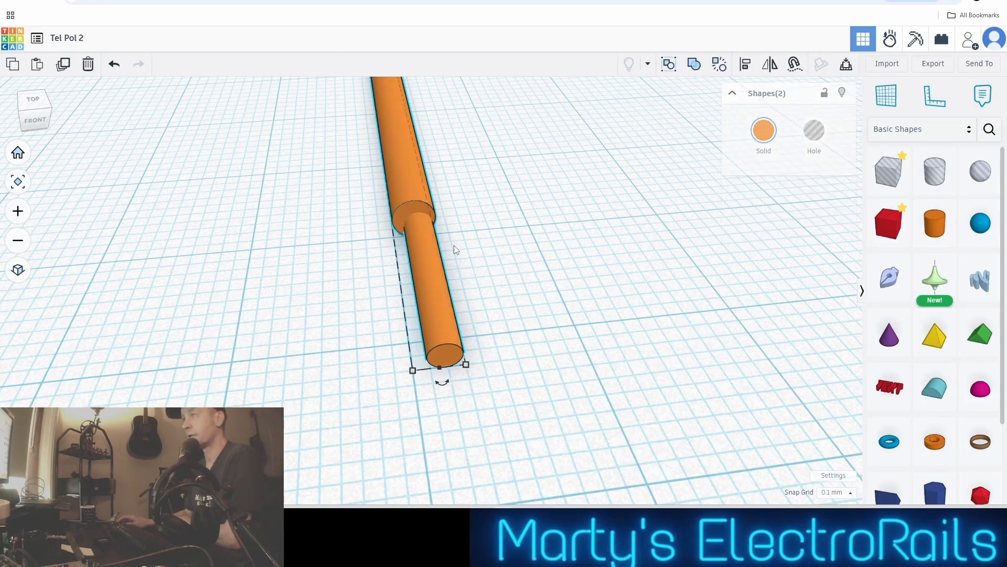
click(747, 67)
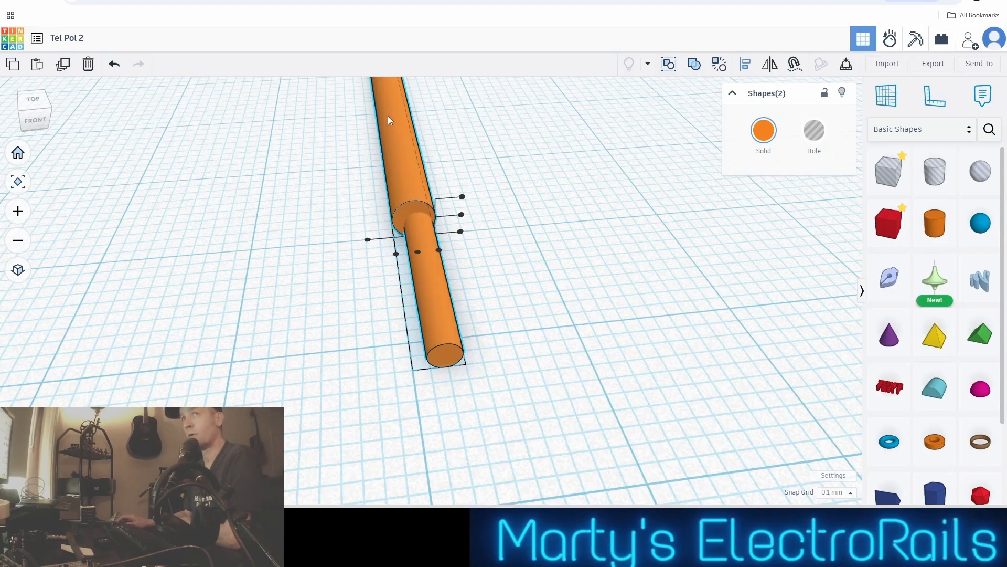
click(417, 254)
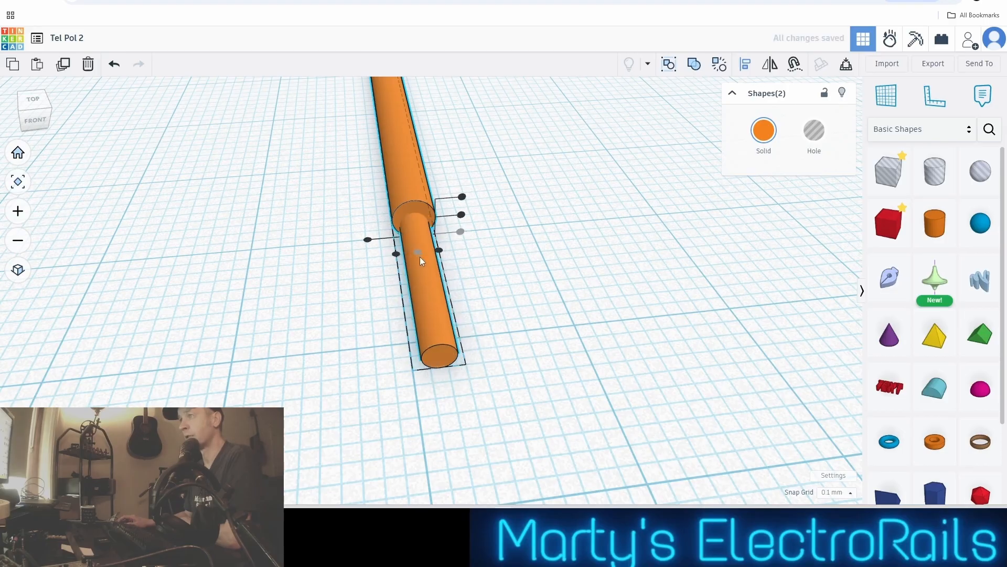
click(564, 287)
Inspect the joint between the pole and the small cylinder up close from several angles
scroll(553, 285, up, 3)
scroll(550, 284, up, 1)
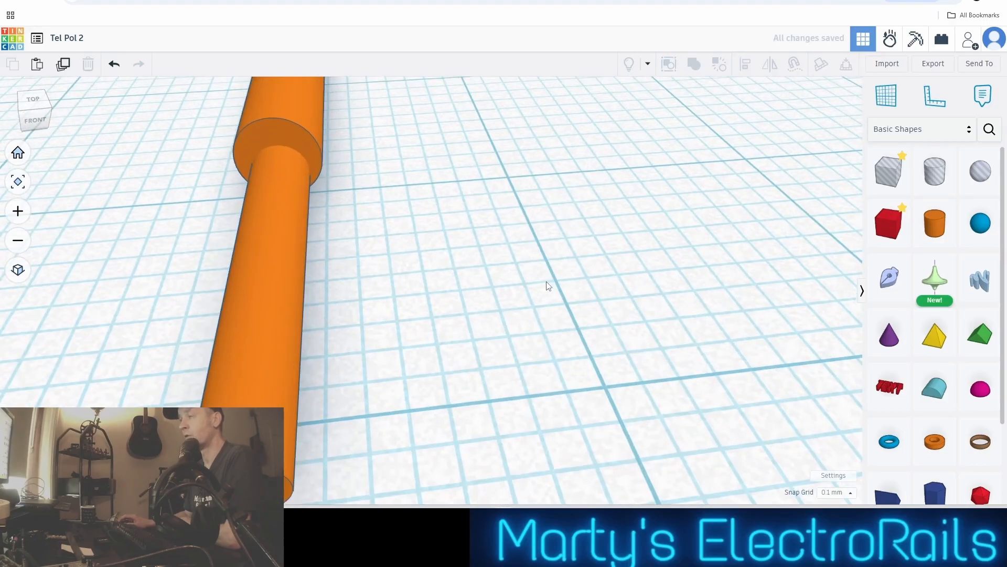
right_drag(546, 284, 397, 257)
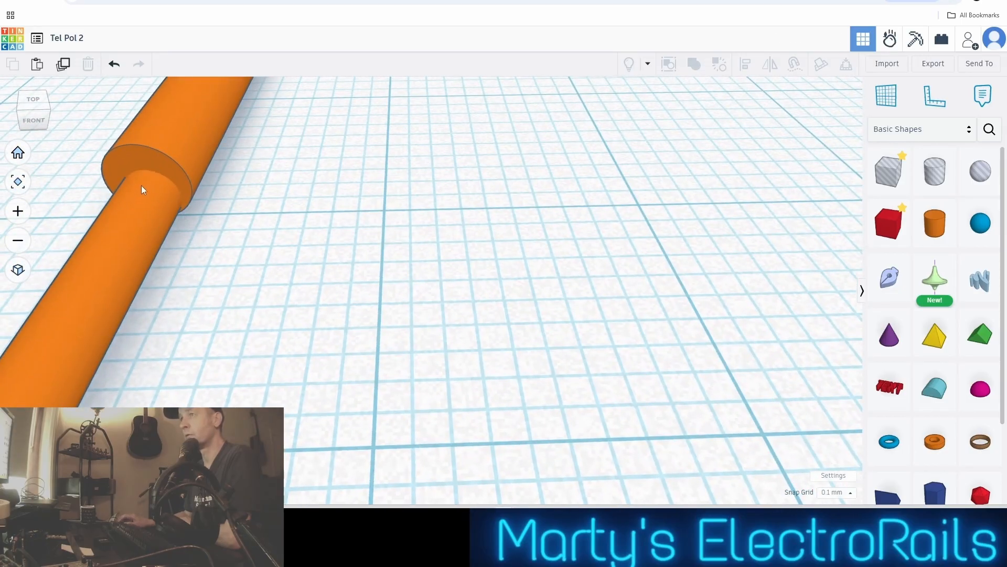
scroll(198, 202, down, 4)
right_drag(202, 207, 309, 207)
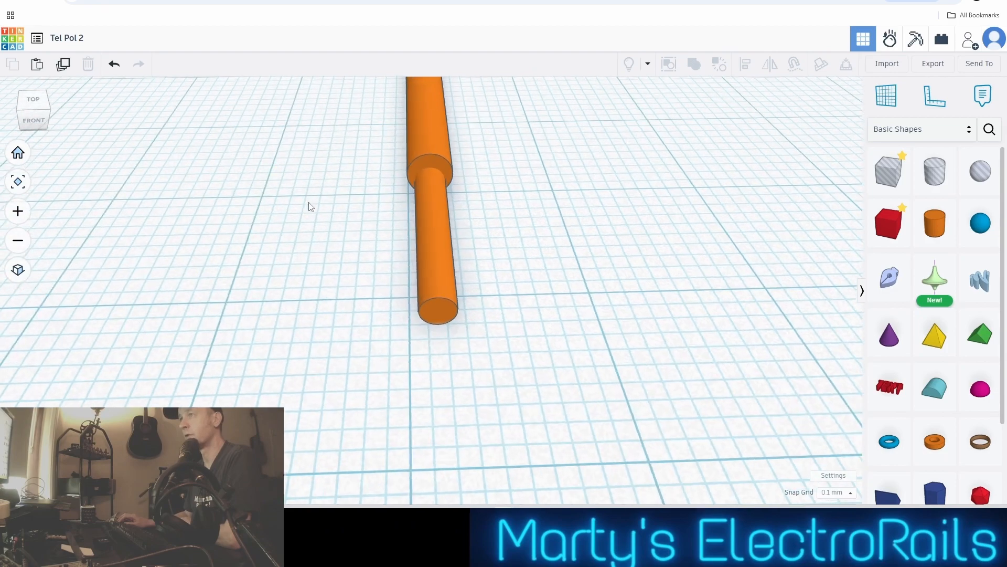
right_drag(477, 243, 357, 230)
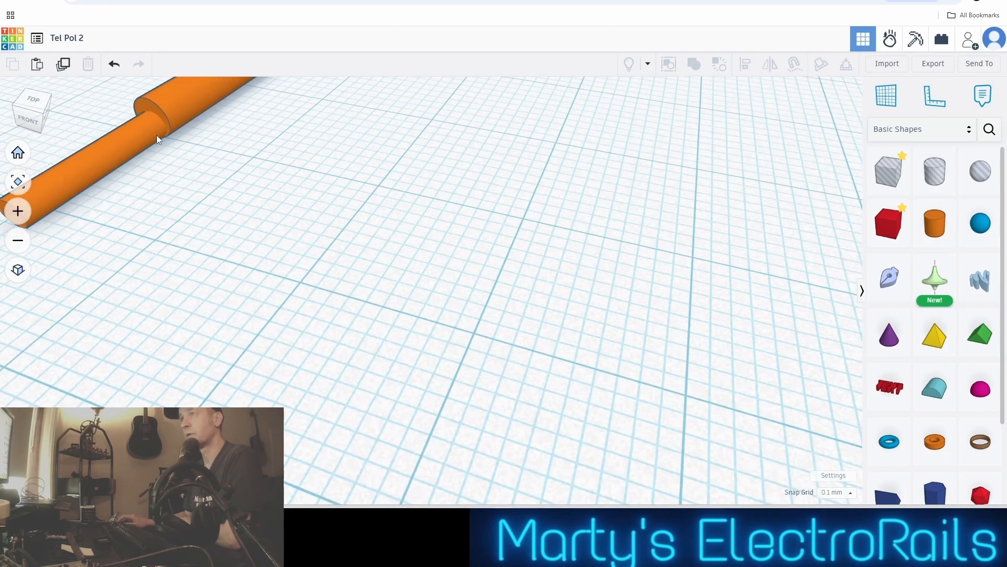
right_drag(199, 185, 321, 215)
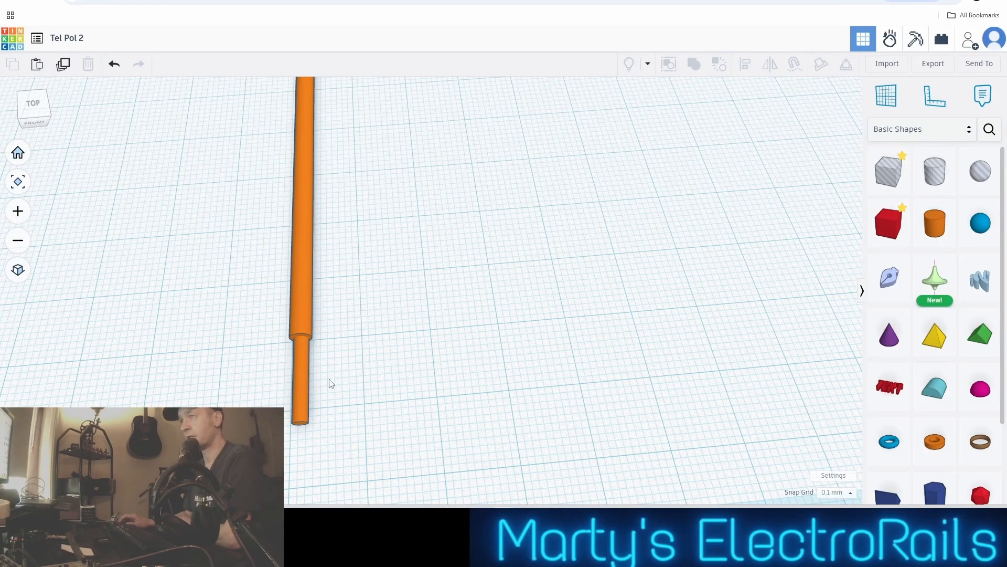
scroll(339, 348, up, 2)
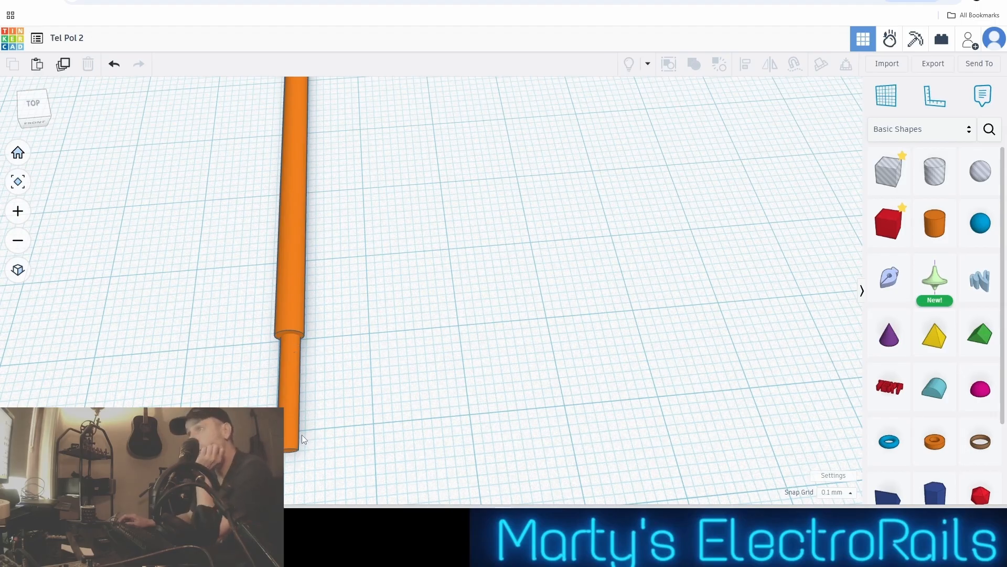
scroll(302, 434, up, 3)
scroll(321, 332, down, 2)
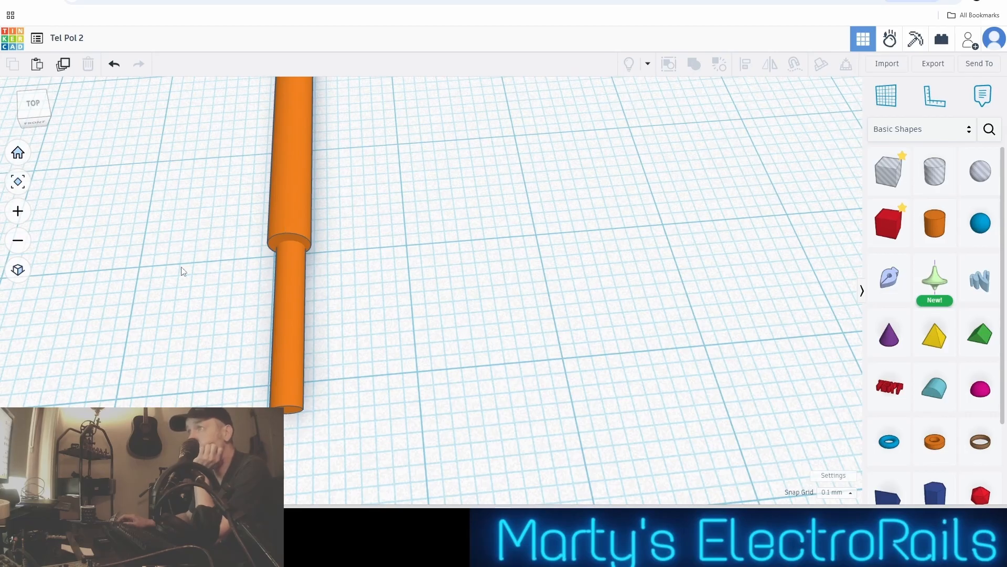
Review the whole pole along its length, from the small cylinder to the slant-cut end
scroll(315, 246, down, 3)
middle_drag(353, 228, 429, 339)
scroll(462, 257, up, 3)
scroll(462, 257, down, 2)
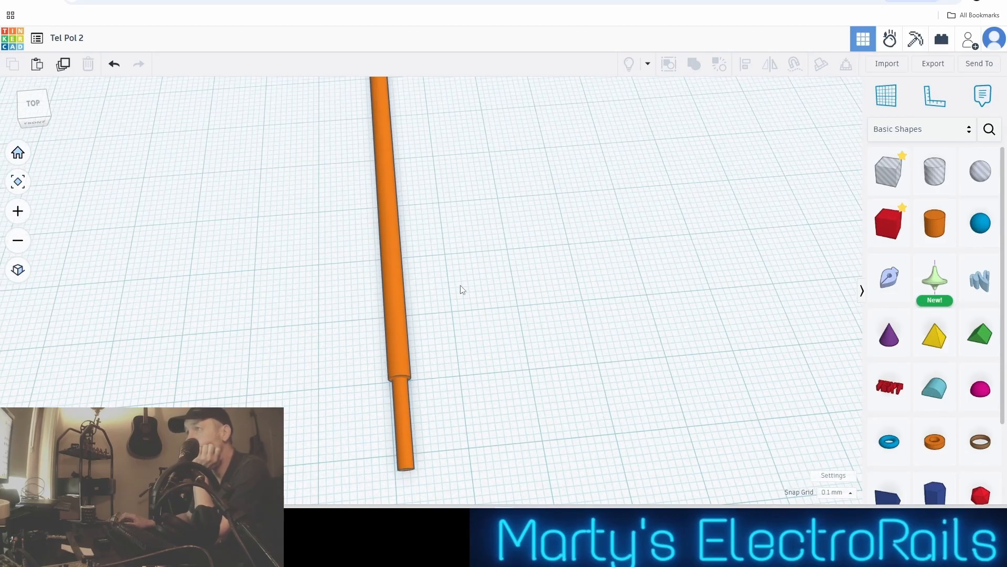
scroll(430, 337, down, 3)
middle_drag(462, 249, 542, 335)
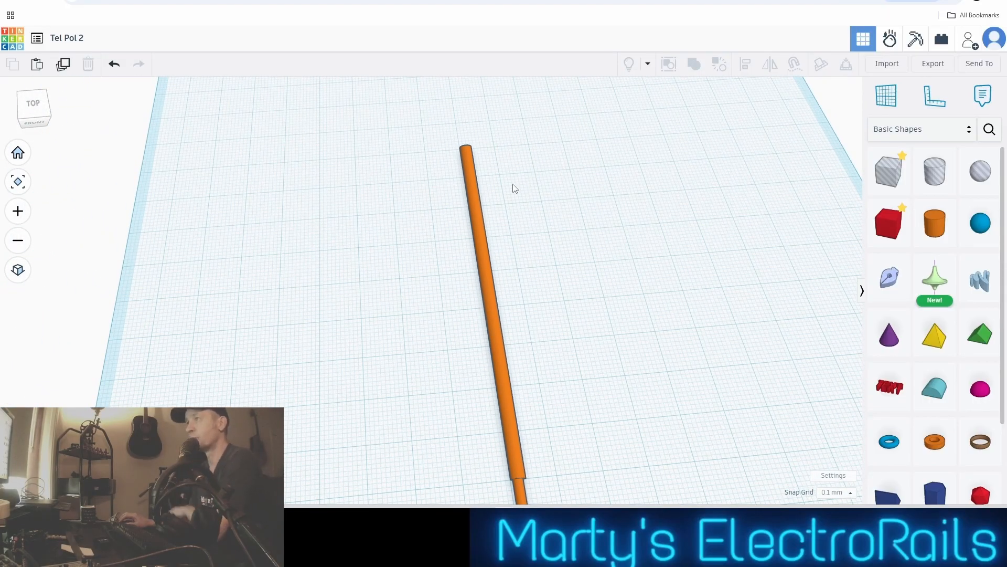
scroll(513, 190, up, 3)
scroll(513, 190, down, 2)
scroll(522, 315, down, 2)
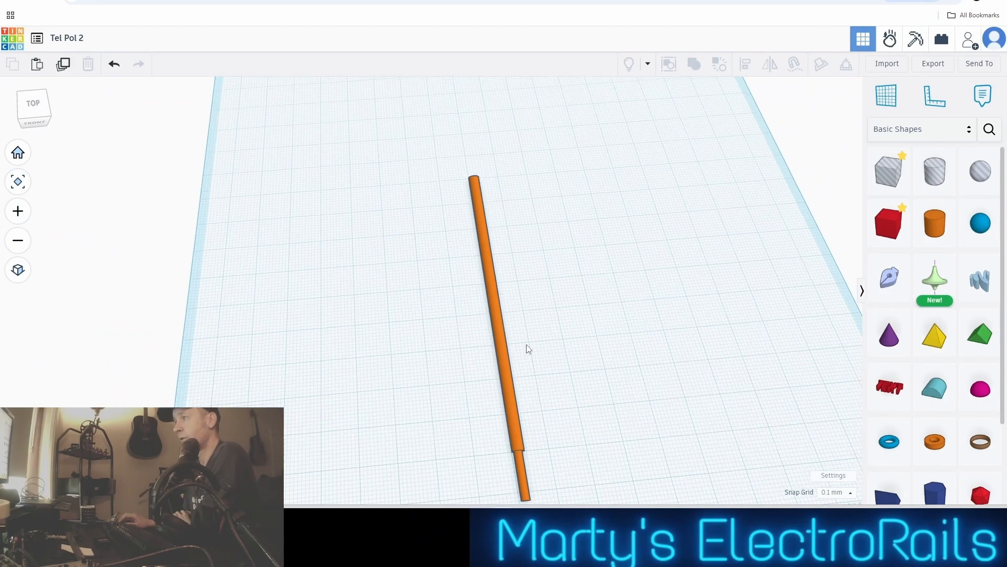
scroll(514, 292, down, 2)
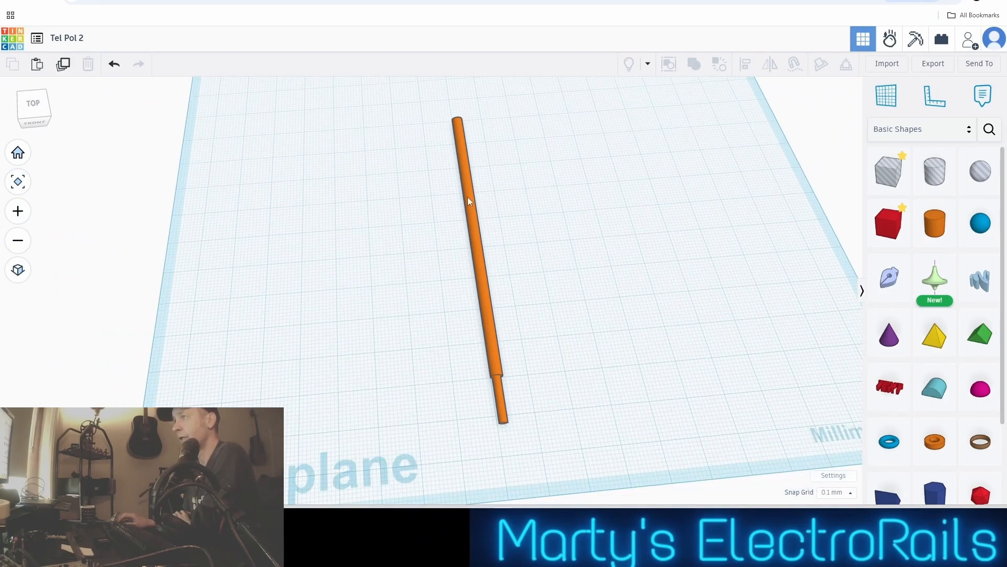
scroll(468, 201, up, 2)
scroll(472, 207, down, 1)
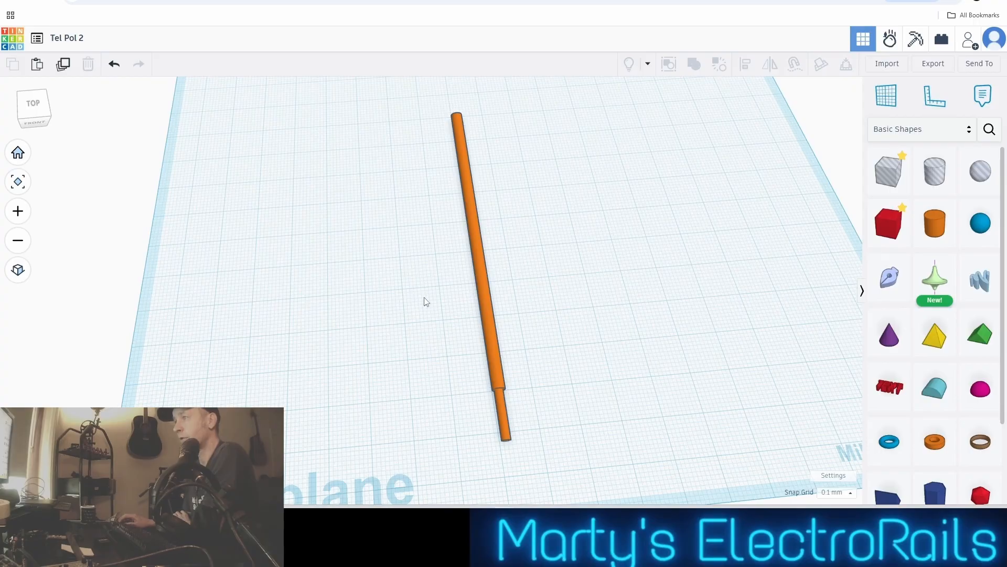
Select the pole and the small cylinder together and combine them into one union group
drag(440, 295, 533, 427)
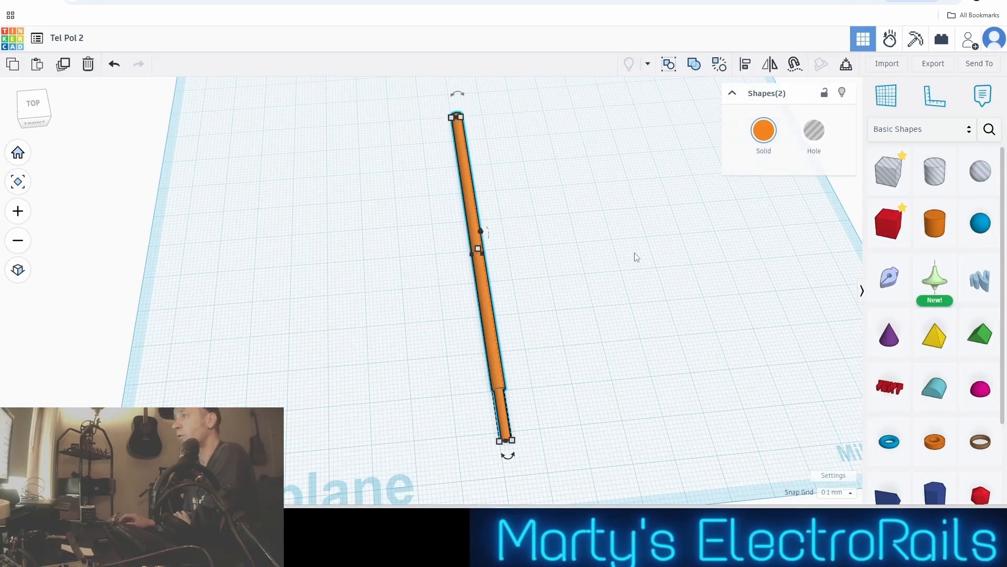
click(699, 62)
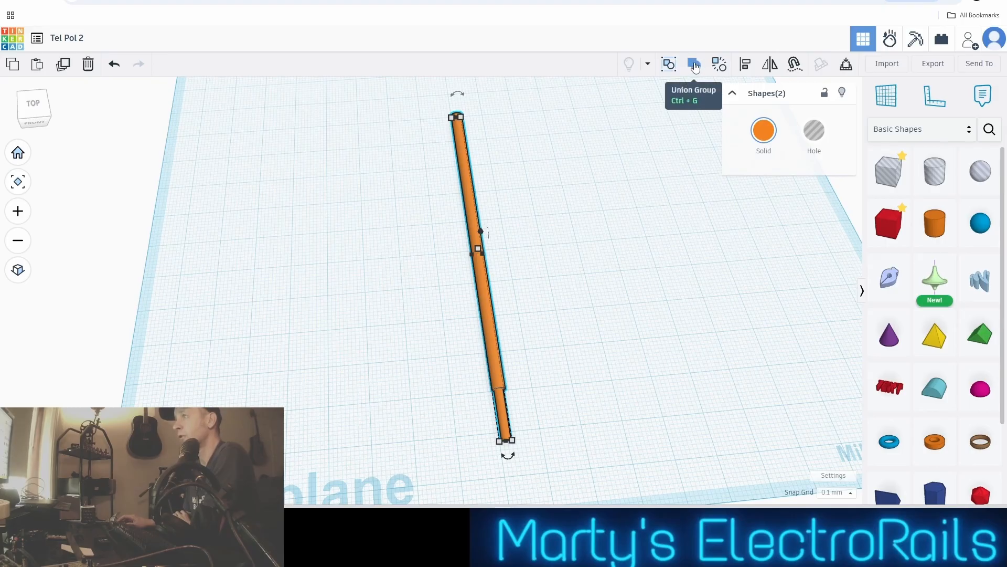
click(695, 66)
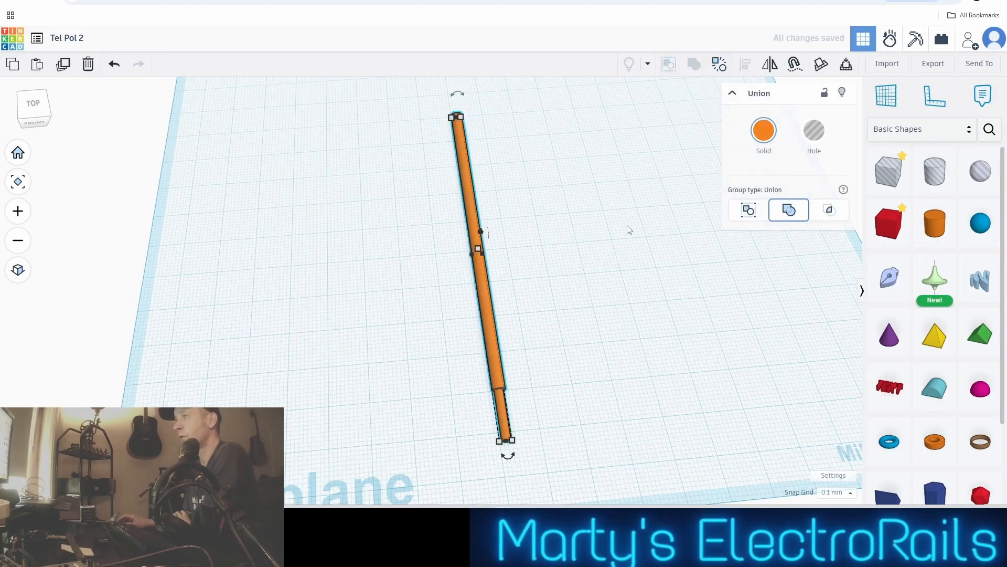
Move the grouped pole toward the back-left area of the workplane
click(590, 251)
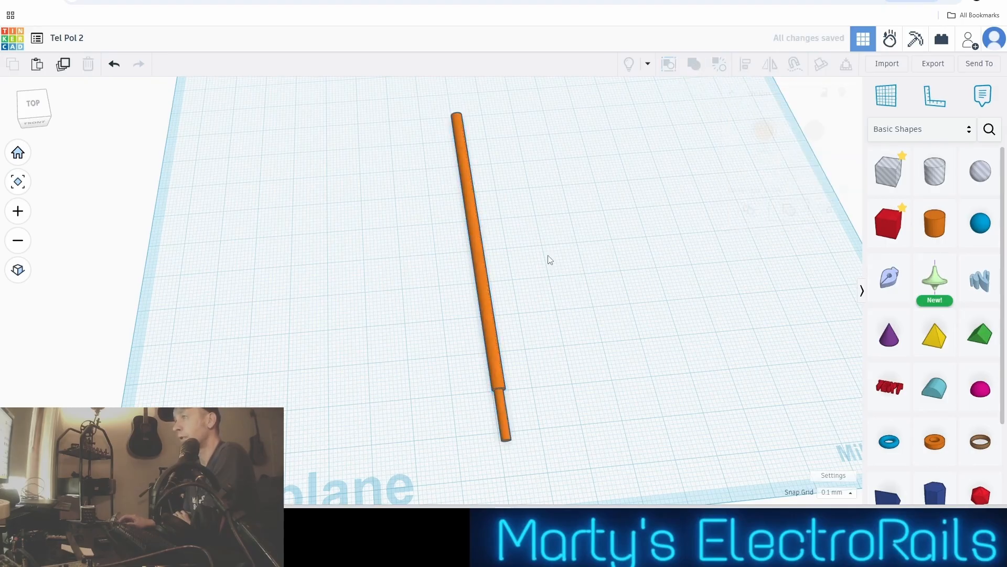
click(480, 253)
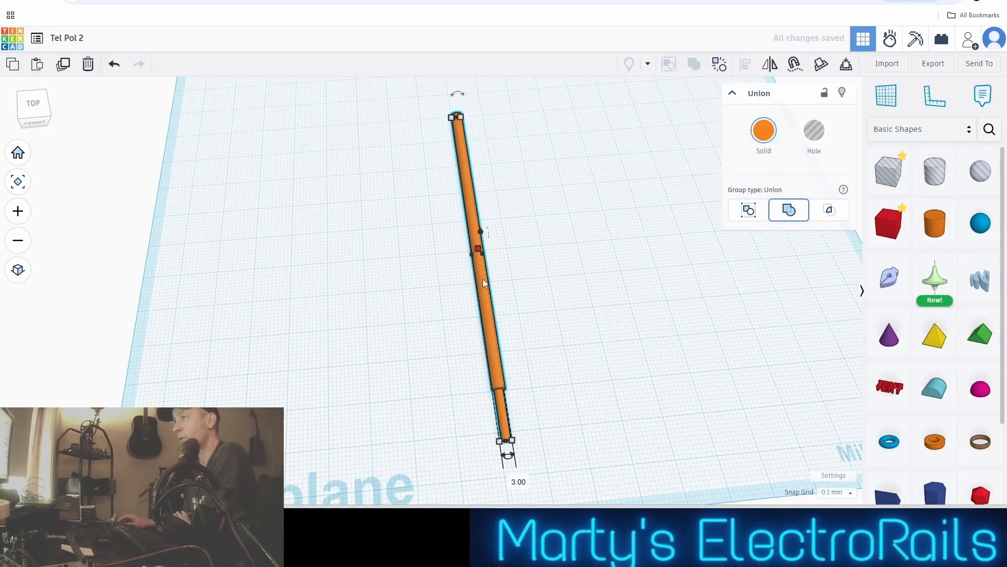
drag(483, 278, 411, 231)
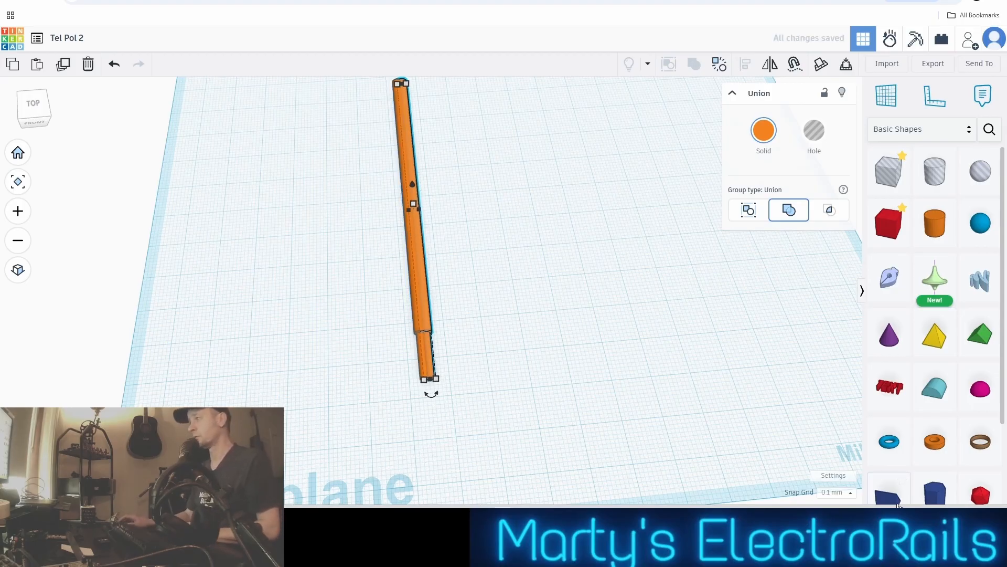
Set the snap grid to 1.0 mm and move a duplicate of the pole leftward, well clear of the original
click(837, 492)
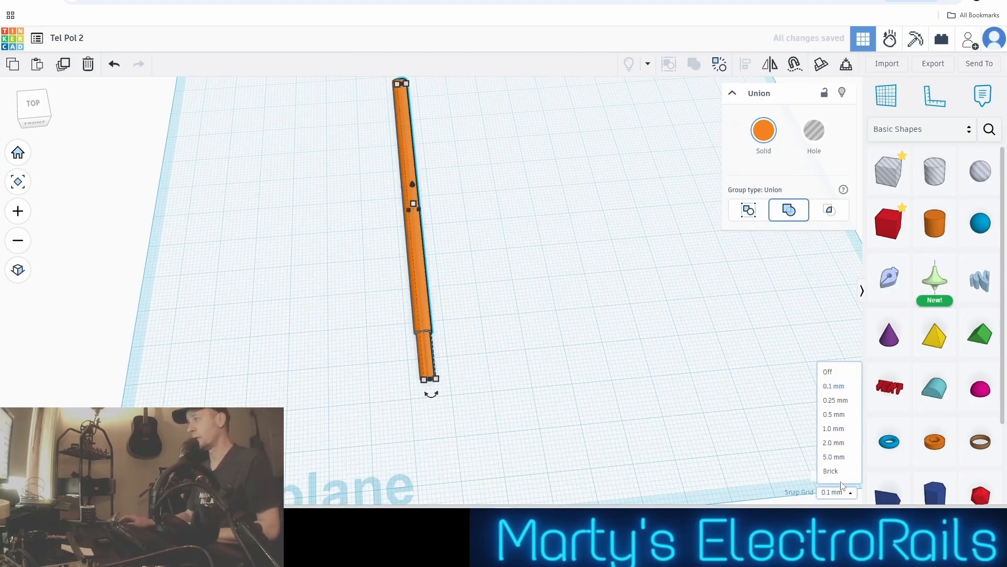
click(841, 431)
key(Left)
key(Left)
key(Left)
key(Left)
key(Left)
key(Left)
key(Left)
key(Left)
key(Left)
key(Left)
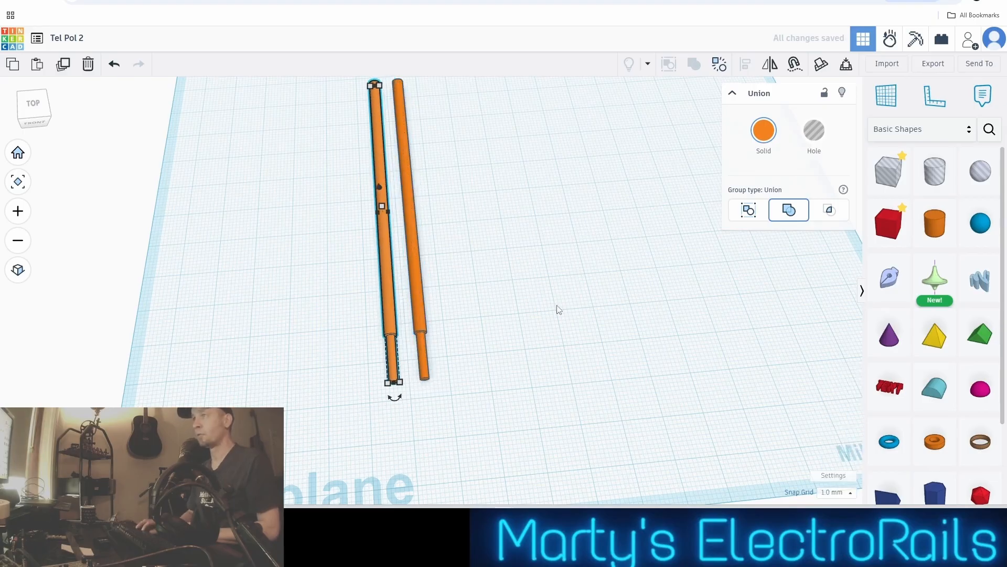
key(Left)
key(Left)
key(Left)
key(Left)
key(Left)
key(Left)
key(Left)
key(Left)
key(Left)
key(Left)
key(Left)
key(Left)
key(Left)
key(Left)
key(Left)
key(Left)
key(Left)
key(Left)
key(Left)
key(Left)
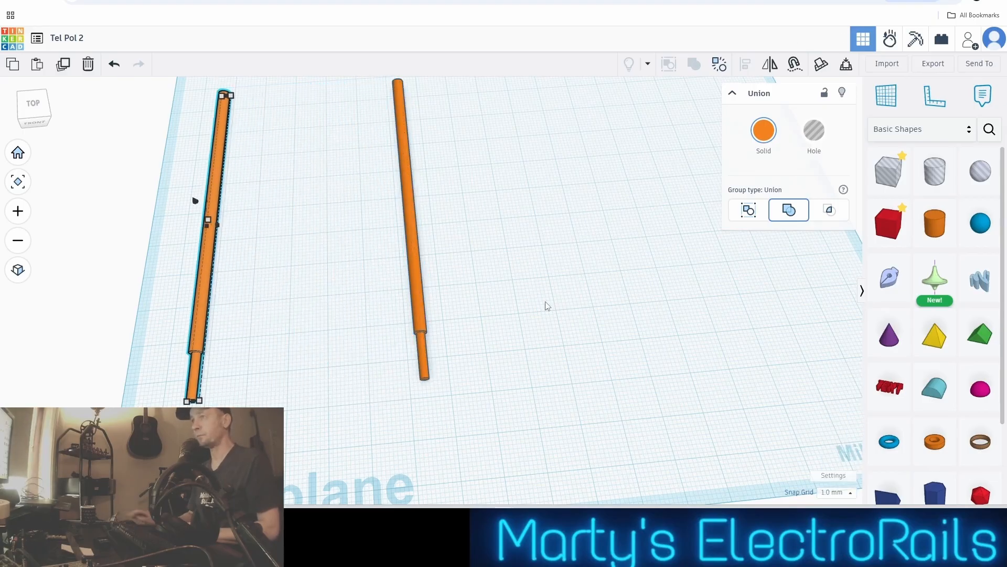
Move the original pole to the right, widening the gap between it and its duplicate
click(409, 242)
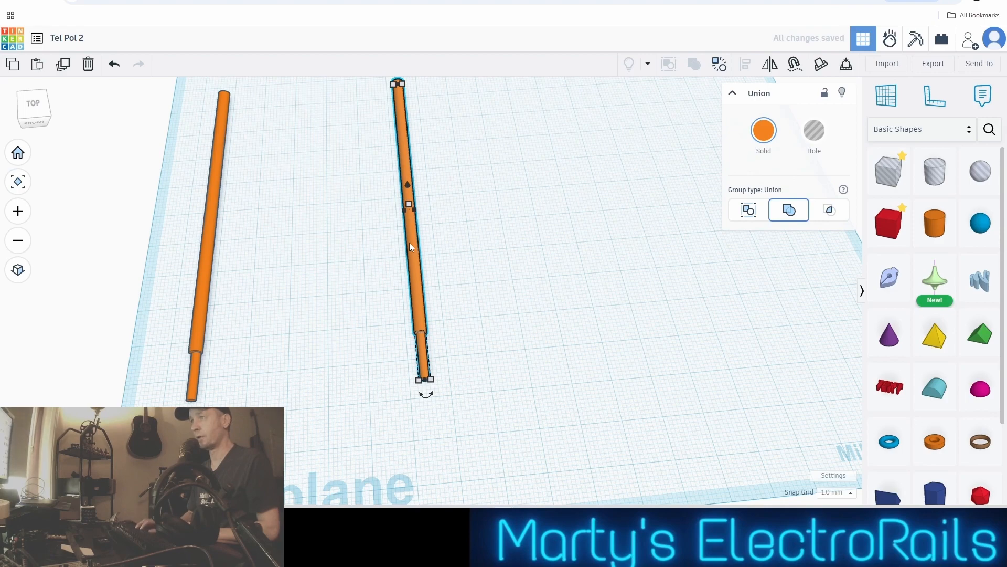
key(Right)
key(Right)
key(Right)
key(Right)
key(Right)
key(Right)
key(Right)
key(Right)
key(Right)
key(Right)
key(Right)
key(Right)
key(Right)
key(Right)
key(Right)
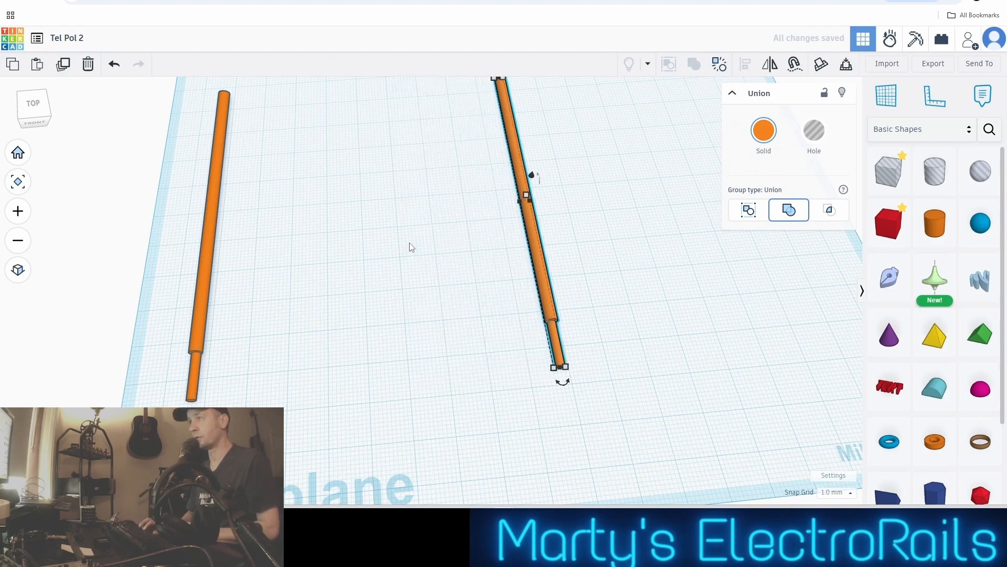
Place a solid box beside the upper part of the original pole and set its sideways length to 25 mm
scroll(621, 222, up, 3)
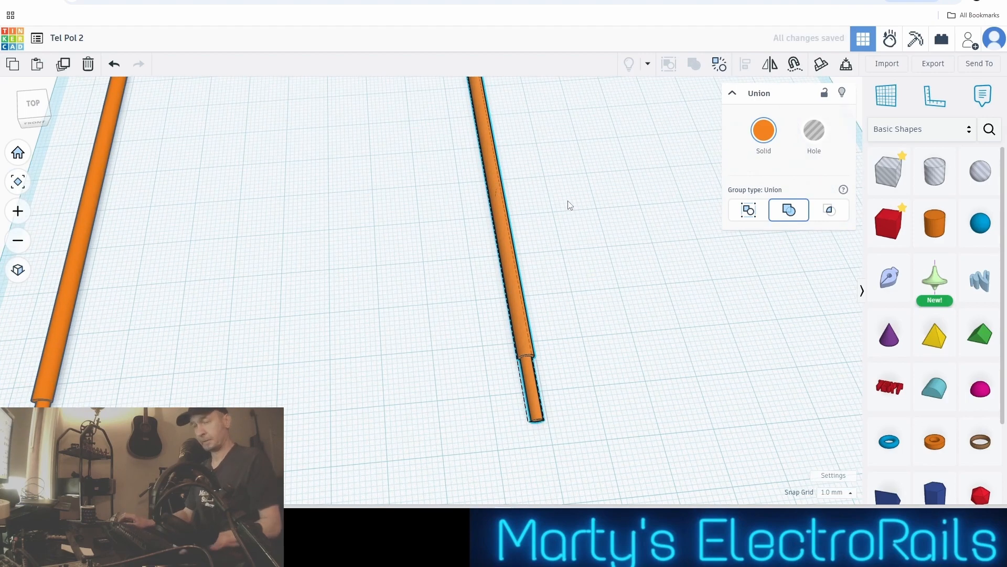
scroll(519, 304, down, 4)
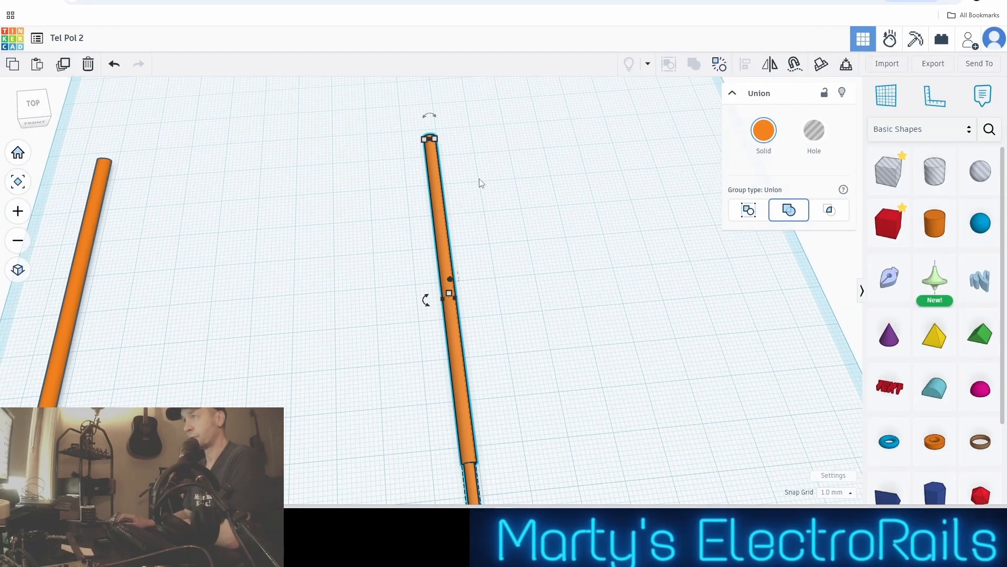
scroll(481, 182, up, 5)
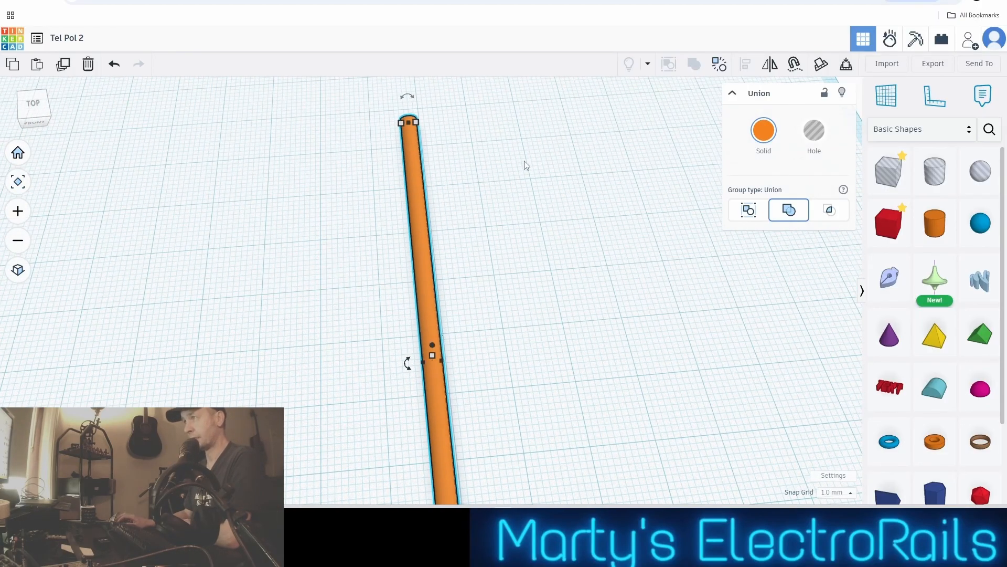
middle_drag(489, 192, 472, 264)
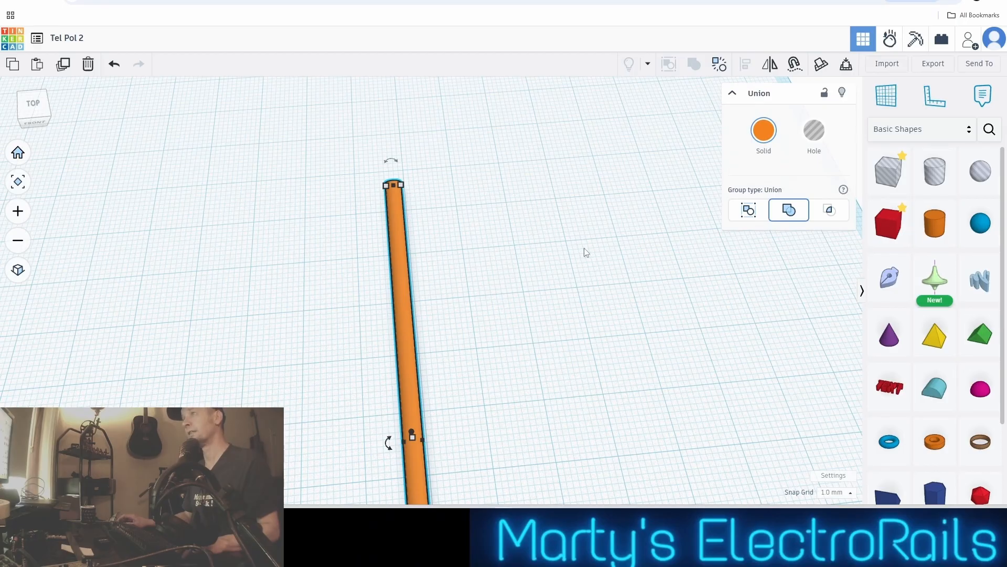
scroll(585, 252, up, 3)
scroll(586, 253, down, 2)
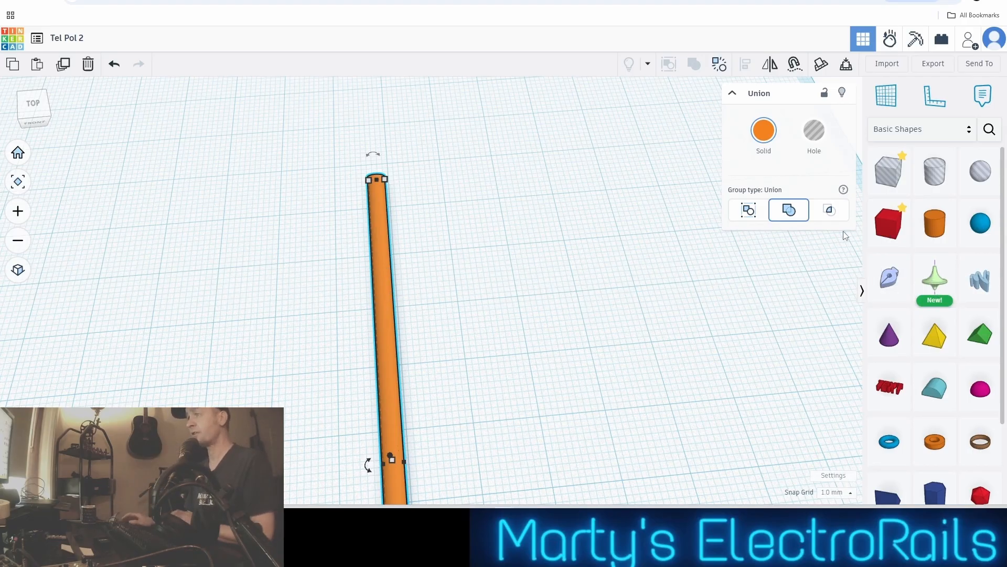
drag(886, 227, 507, 276)
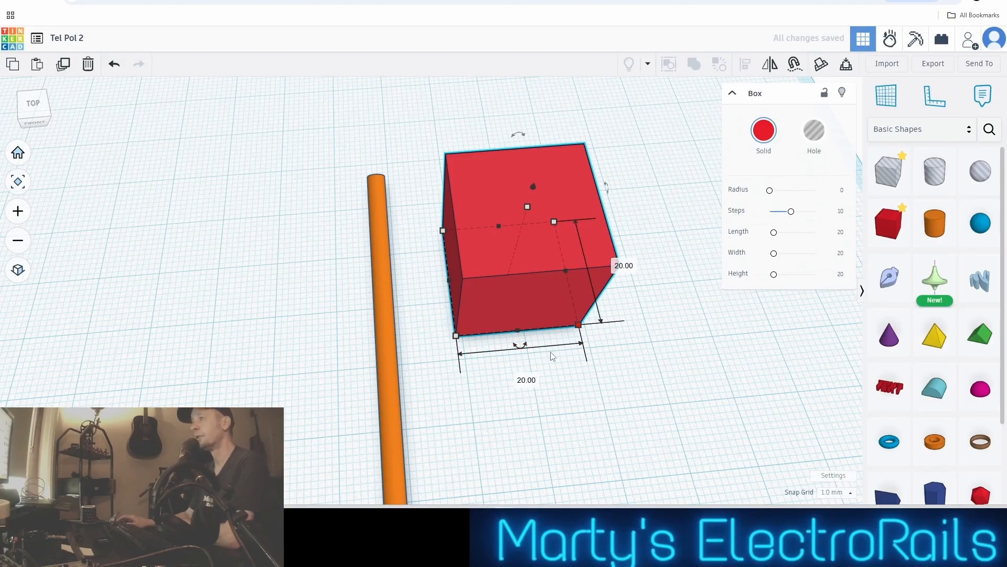
click(526, 380)
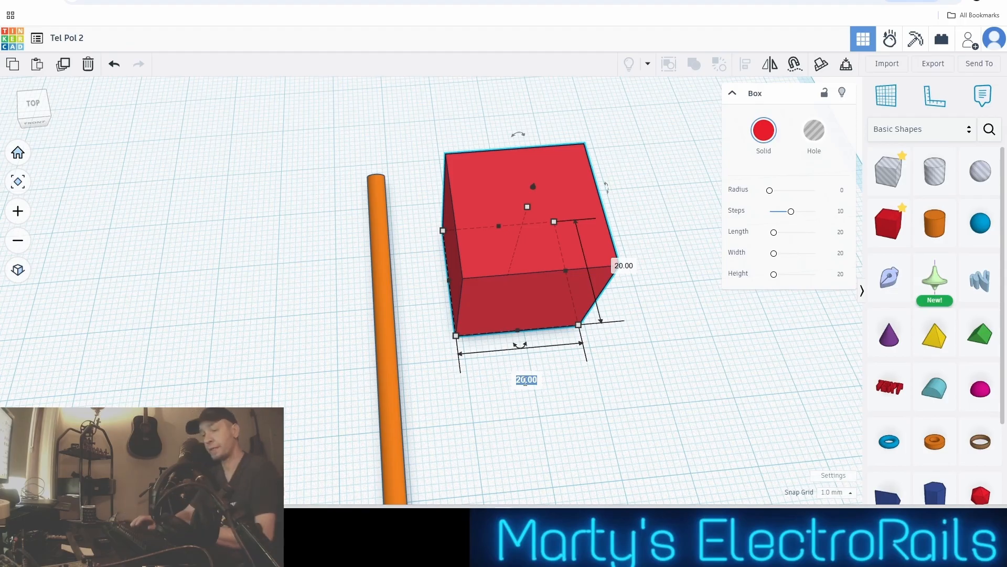
text(25)
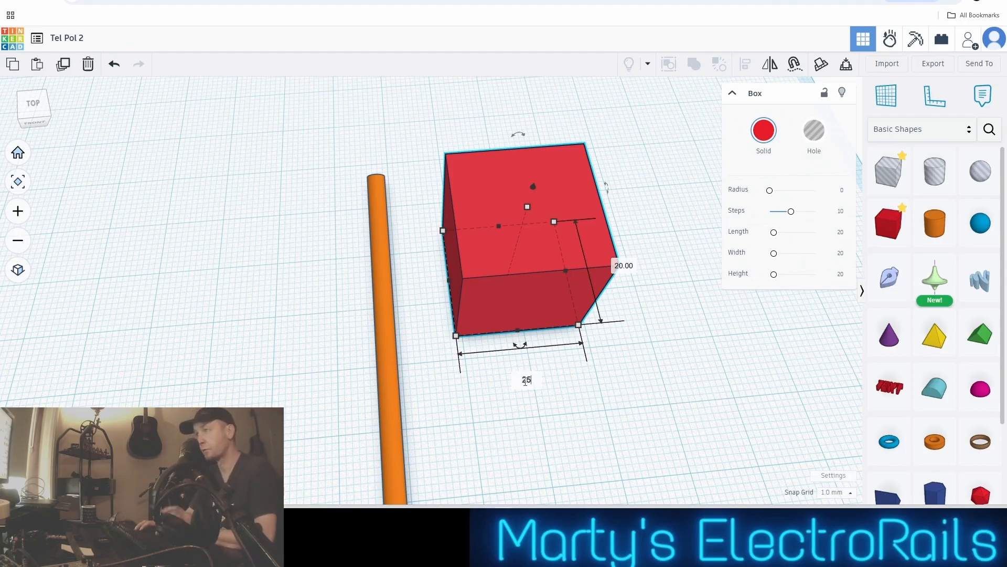
key(Return)
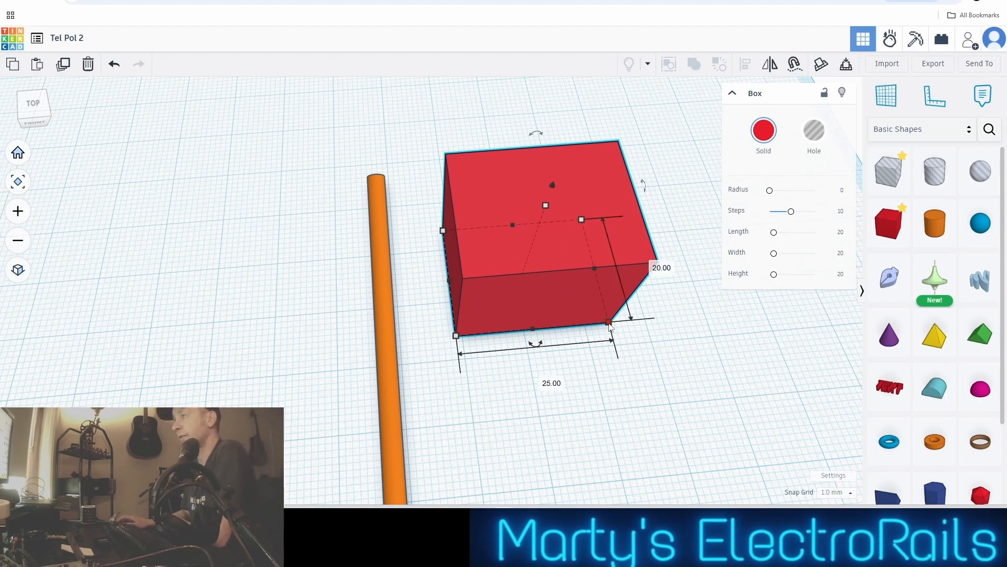
Set the box's front-to-back depth and its height to 1.5 mm each, making a thin square bar
click(654, 264)
text(1)
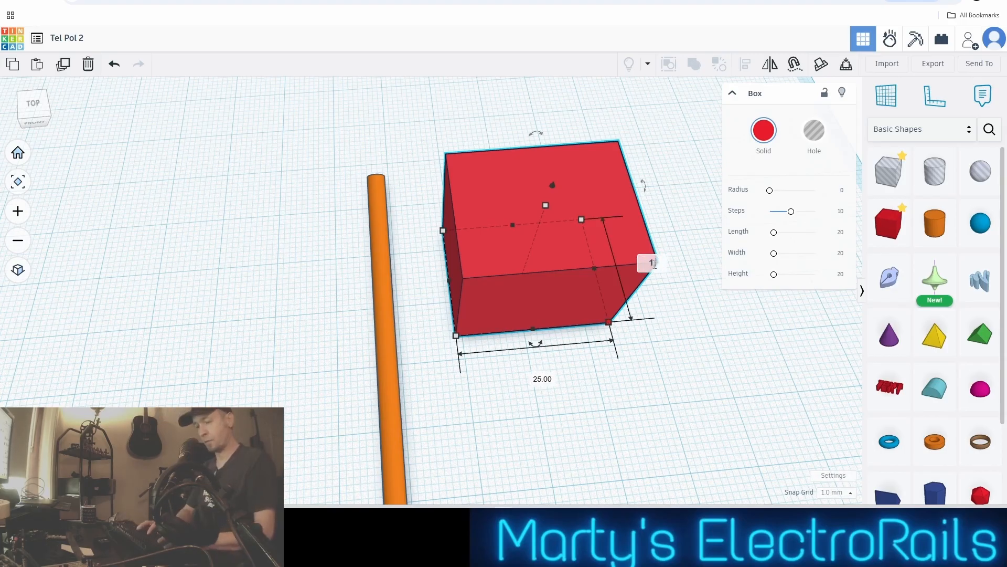
text(.5)
key(Return)
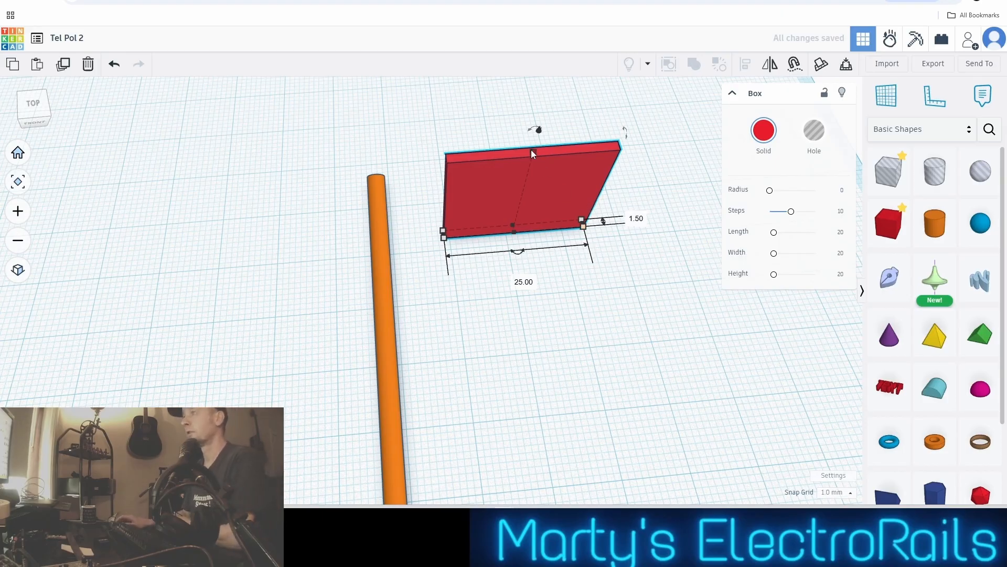
mouse_move(534, 152)
click(581, 194)
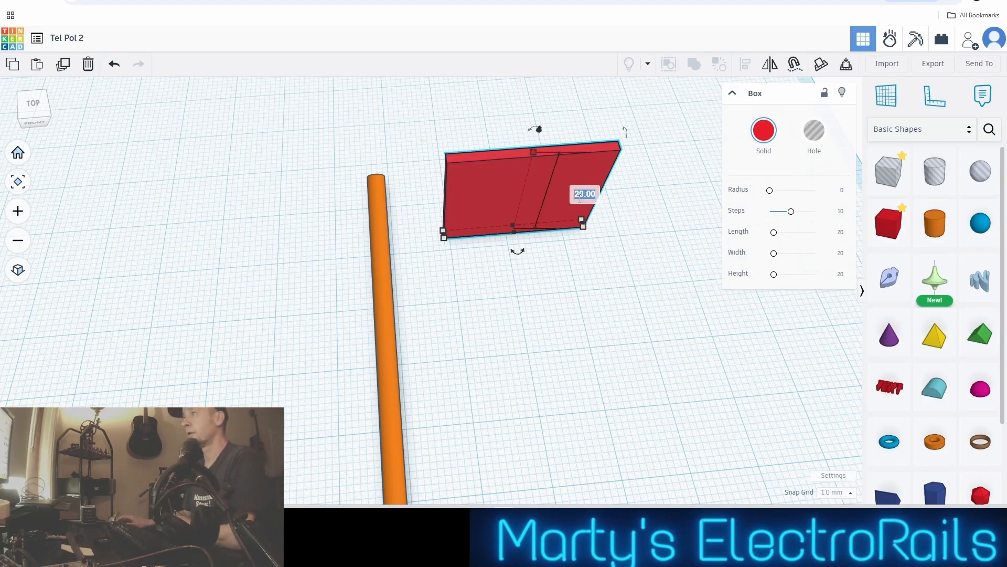
text(1)
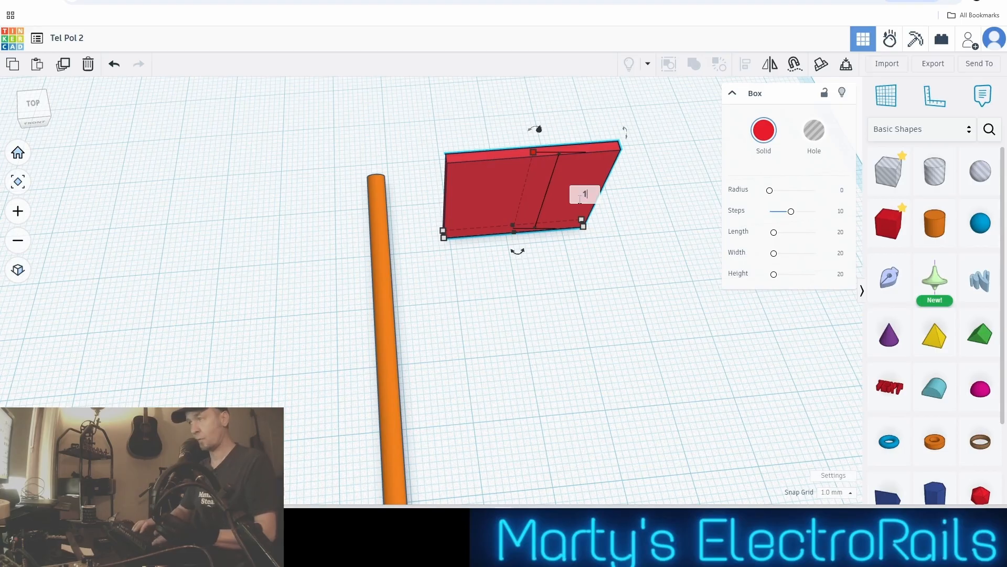
text(.5)
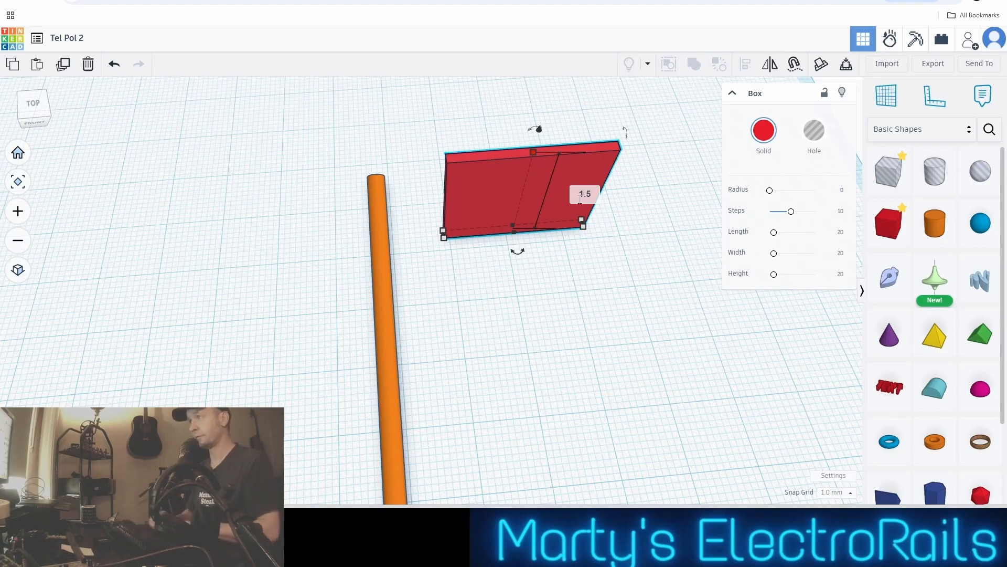
key(Return)
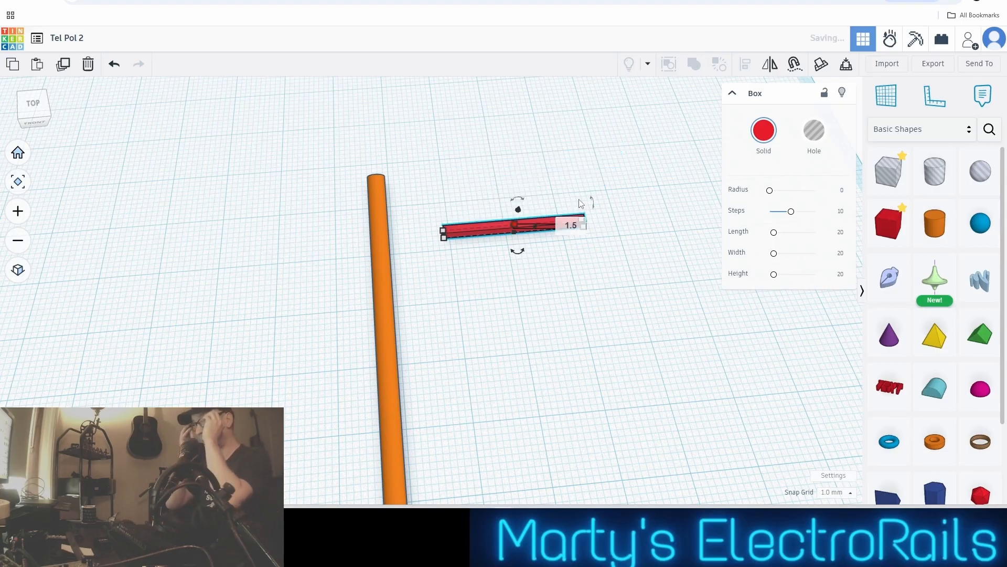
click(563, 264)
Duplicate the thin red bar and move the copy toward the front, away from the original bar
scroll(547, 248, up, 3)
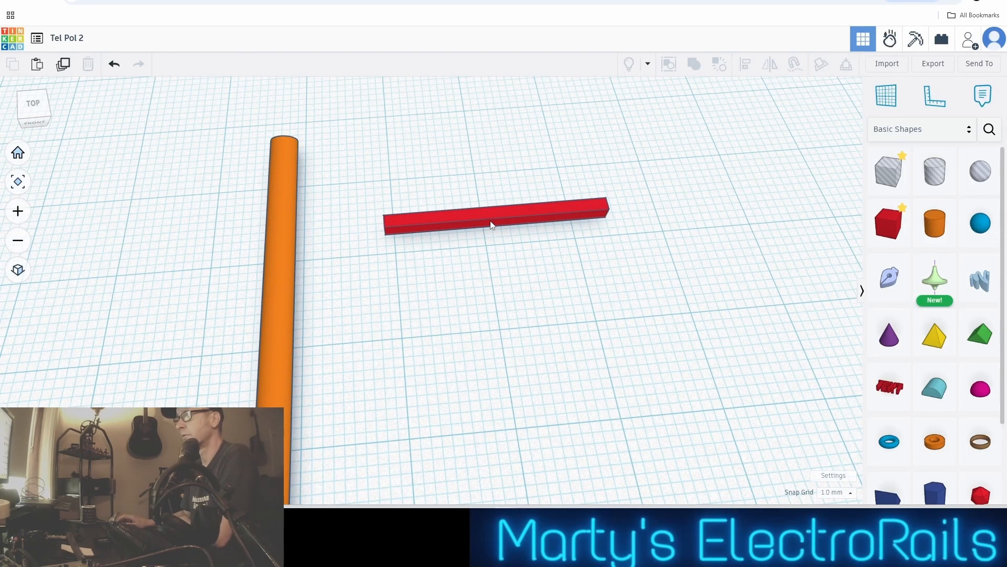
click(491, 223)
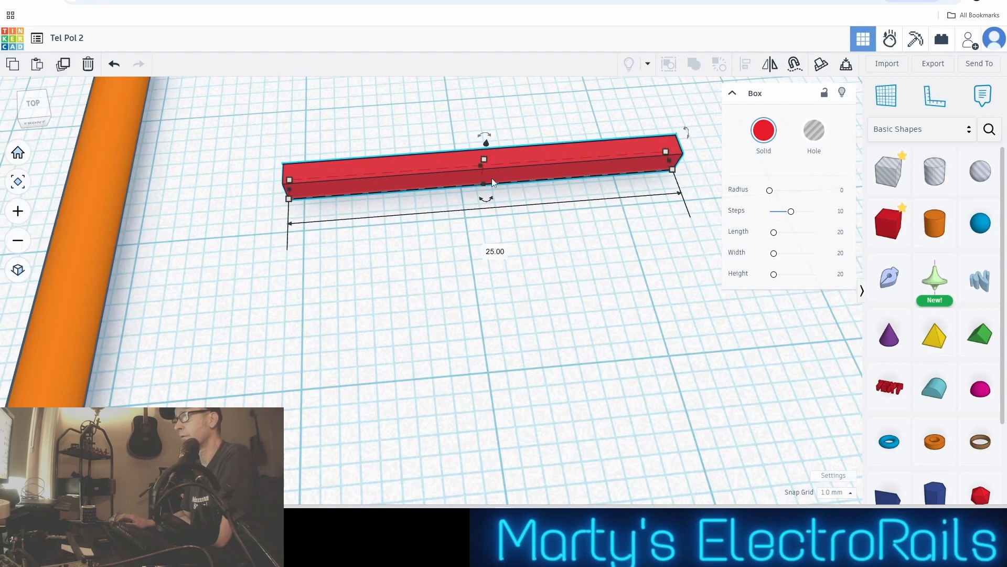
click(485, 158)
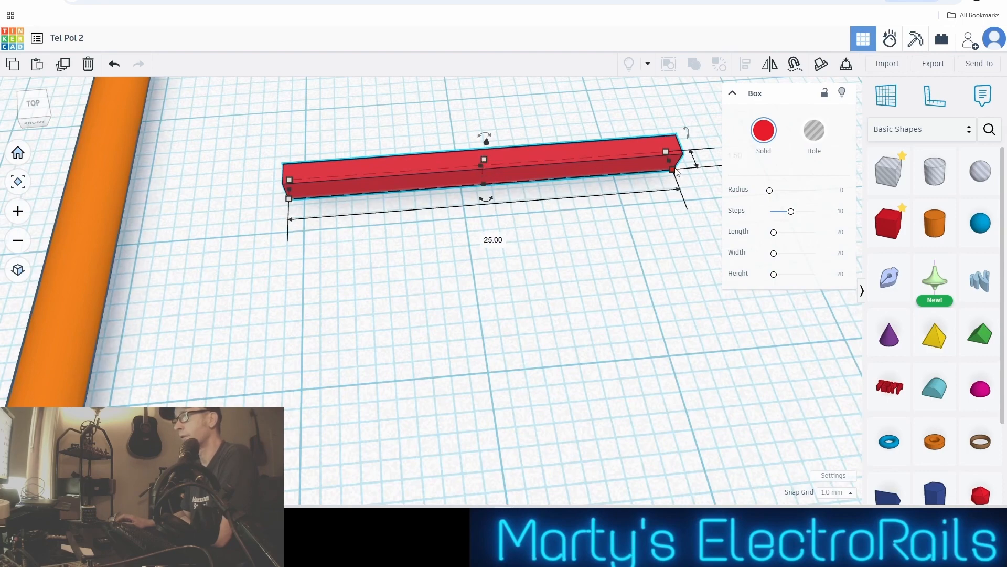
scroll(514, 188, down, 2)
scroll(416, 257, down, 1)
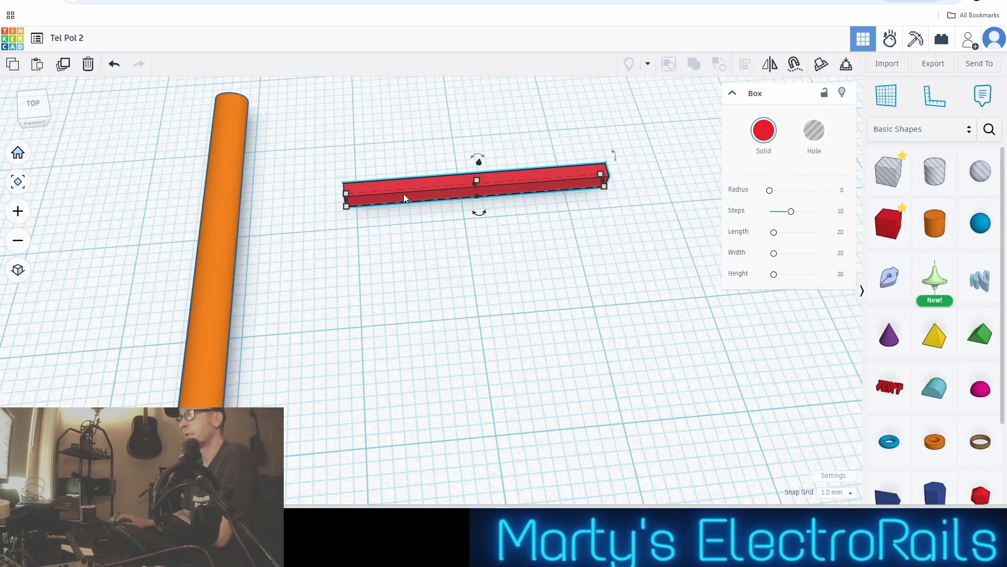
click(404, 194)
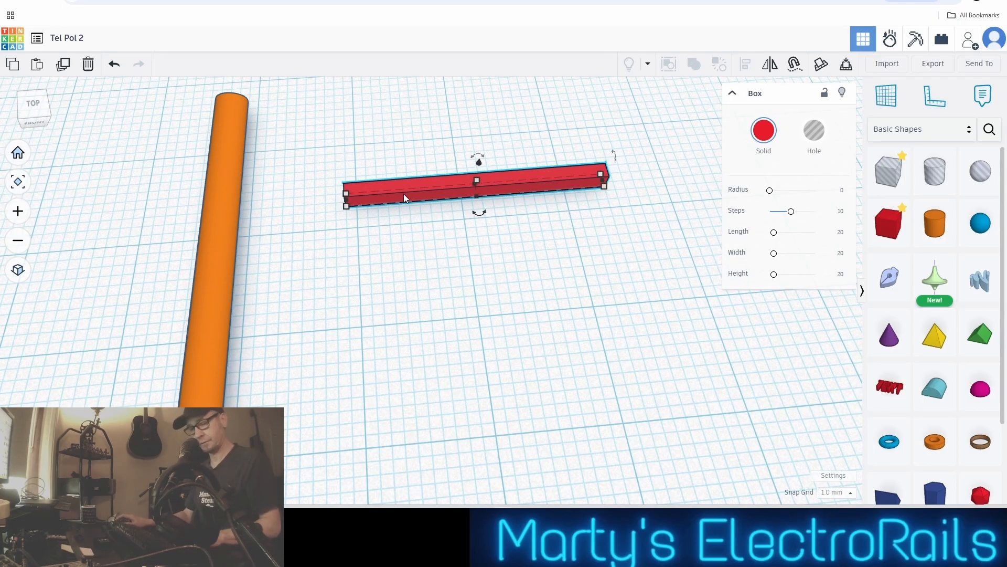
key(ctrl+v)
key(Down)
key(Down)
key(Down)
key(Down)
key(Down)
key(Down)
key(Down)
key(Down)
key(Down)
key(Down)
key(Down)
key(Down)
key(Down)
key(Down)
key(Down)
key(Down)
key(Down)
key(Down)
key(Down)
key(Down)
key(Down)
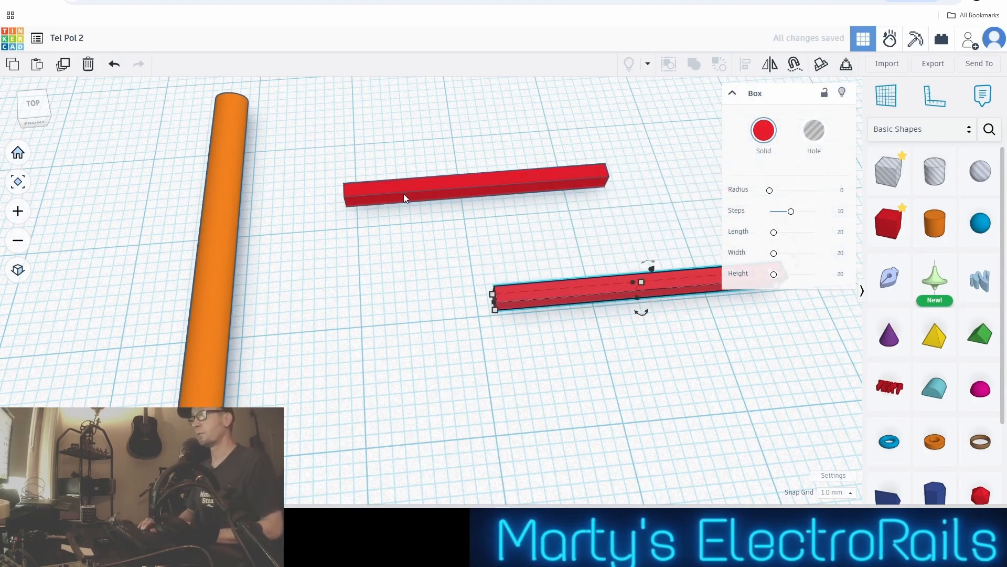
Shift the original red bar sideways in 1 mm increments, leaving it slightly closer to the pole but not touching
click(404, 193)
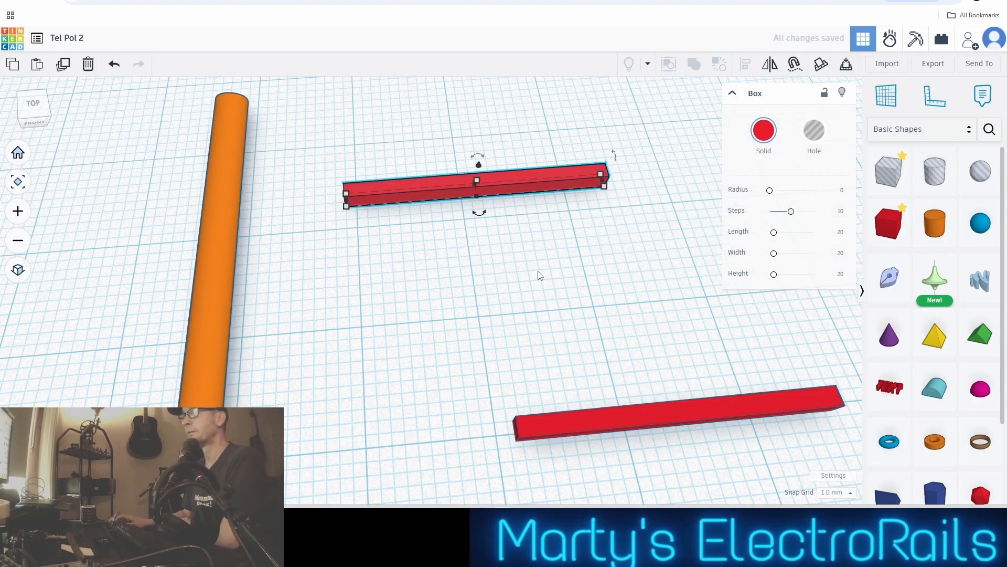
key(Left)
key(Left)
key(Left)
key(Left)
key(Left)
key(Left)
key(Left)
key(Left)
key(Left)
key(Left)
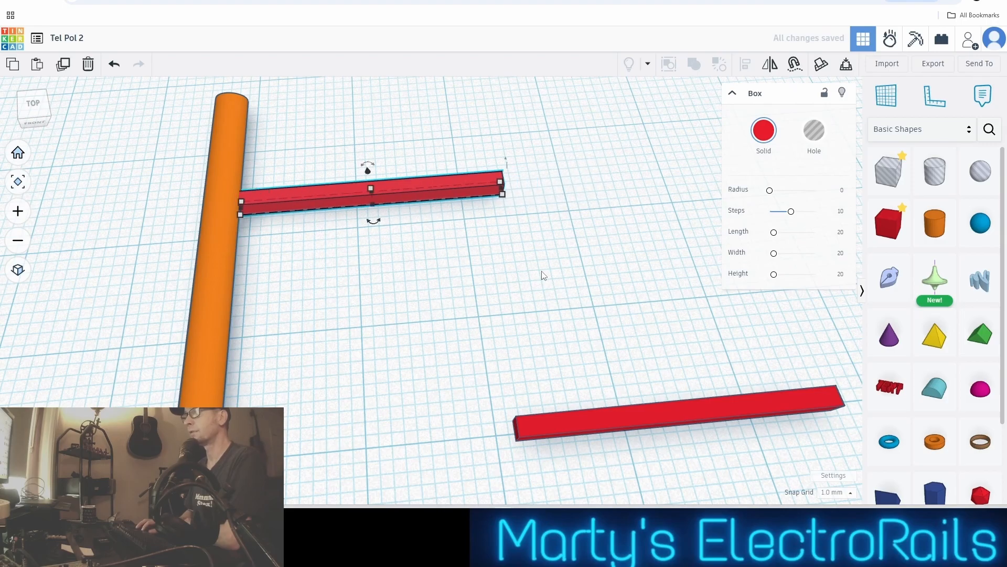
key(Right)
key(Right)
key(Right)
key(Right)
key(Right)
key(Right)
key(Right)
key(Right)
key(Right)
key(Right)
key(Right)
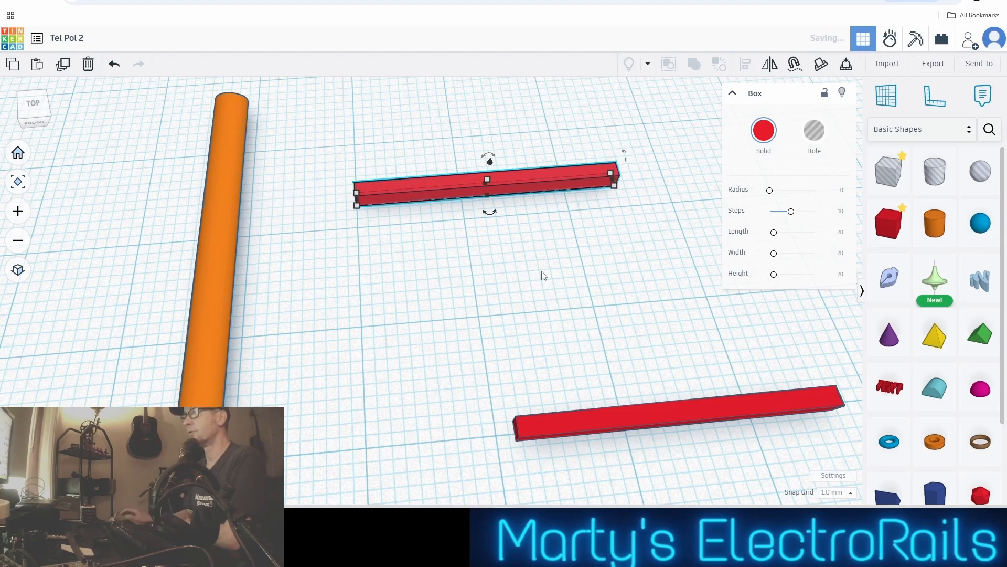
key(Left)
key(Left)
key(Left)
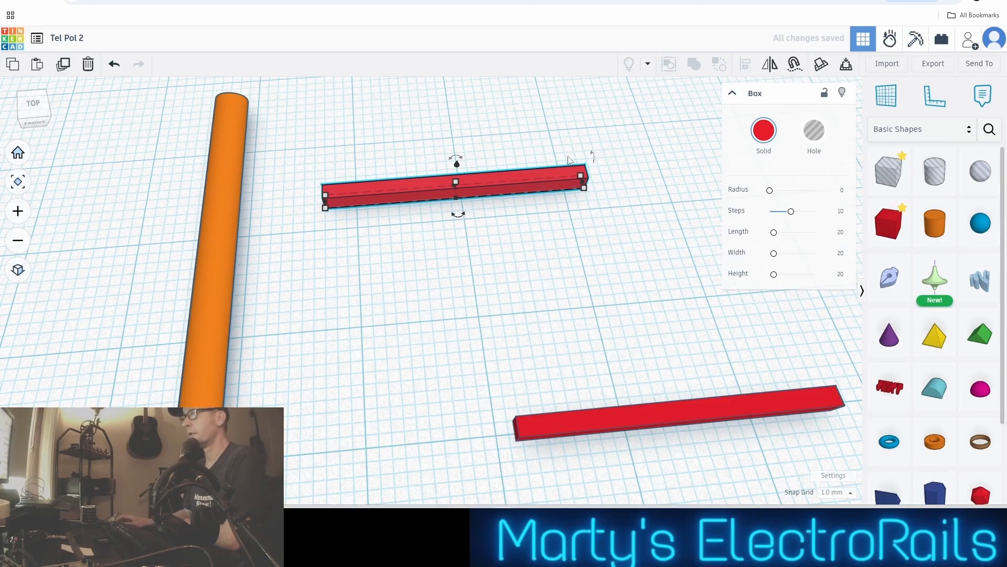
Examine the original red bar beside the pole closely in a straight view from above
scroll(434, 220, up, 4)
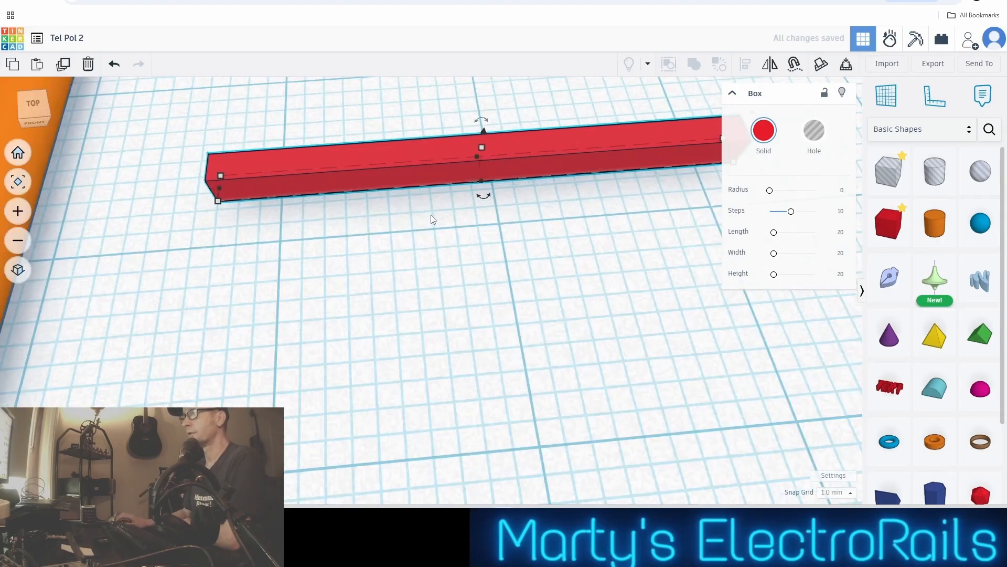
scroll(435, 220, down, 3)
middle_drag(442, 220, 394, 316)
right_drag(394, 315, 378, 362)
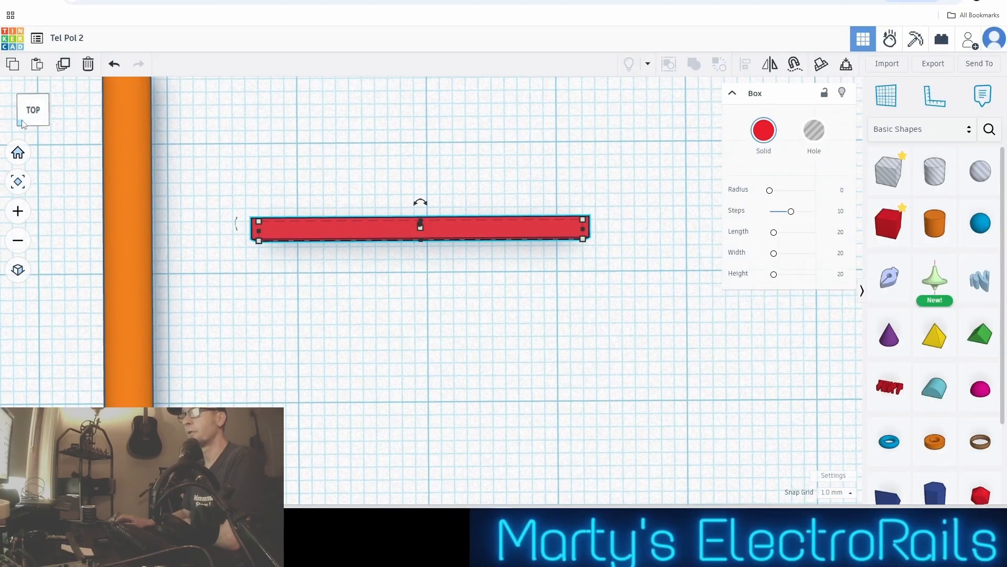
click(33, 111)
scroll(366, 329, up, 3)
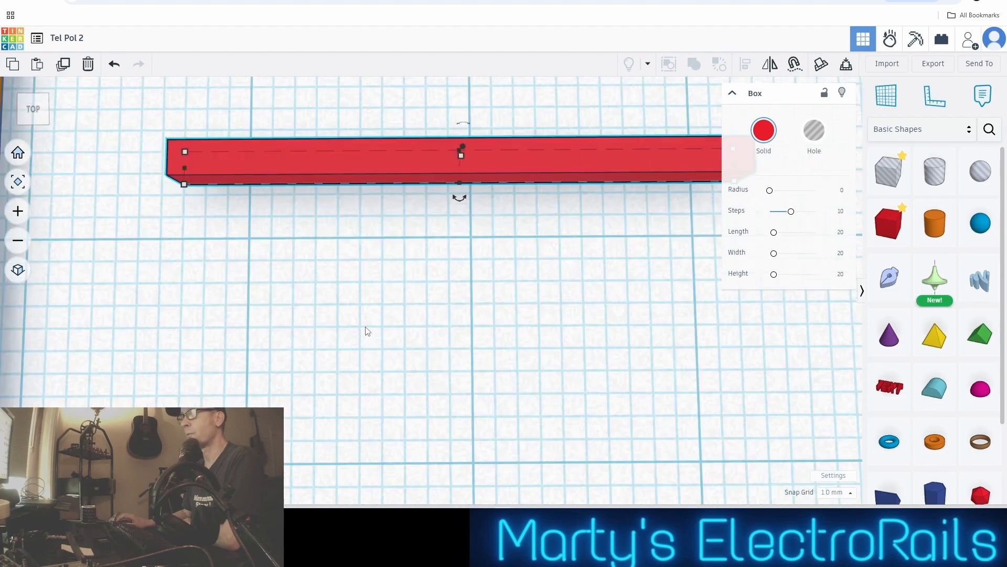
scroll(364, 327, down, 3)
middle_drag(376, 277, 376, 336)
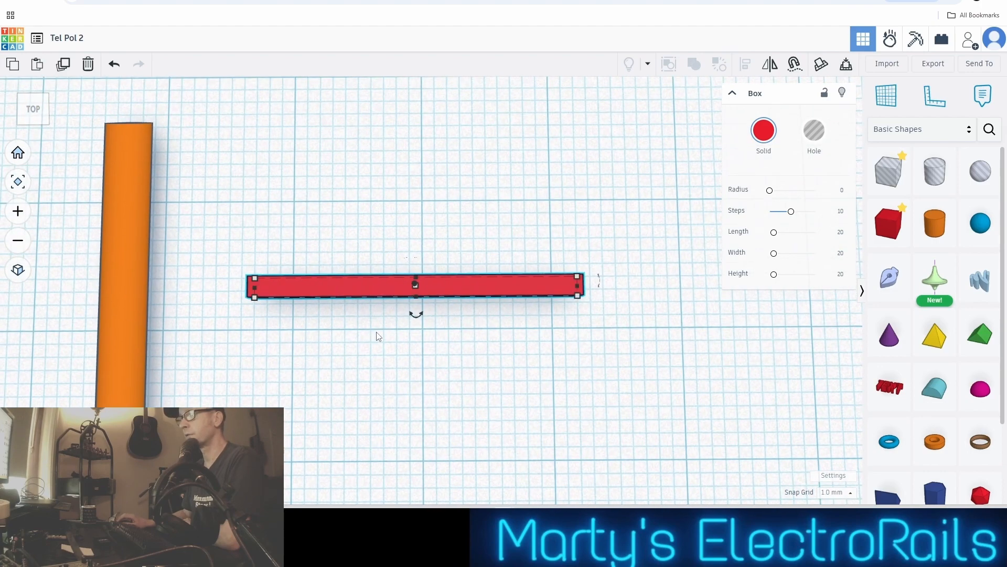
scroll(401, 270, down, 1)
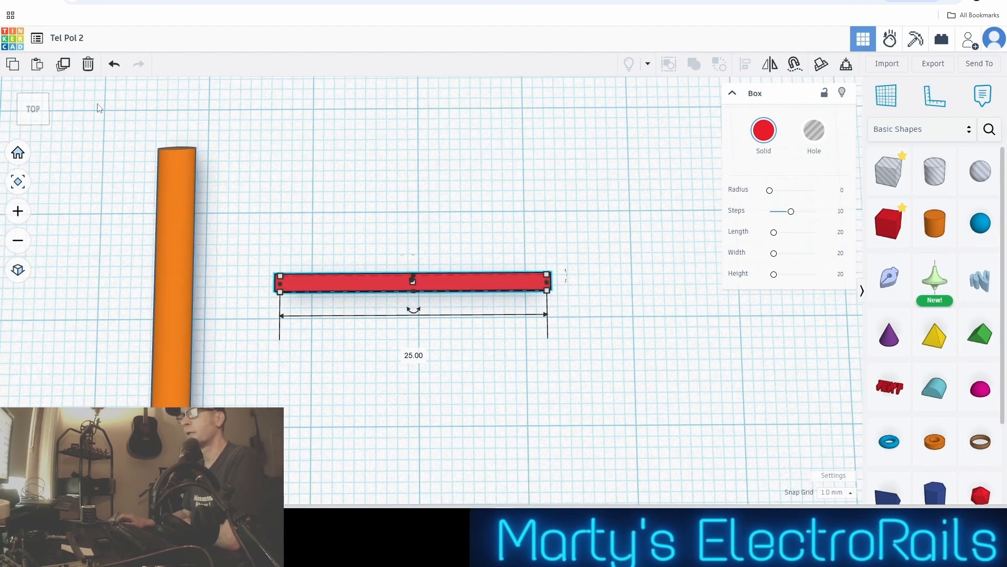
click(34, 122)
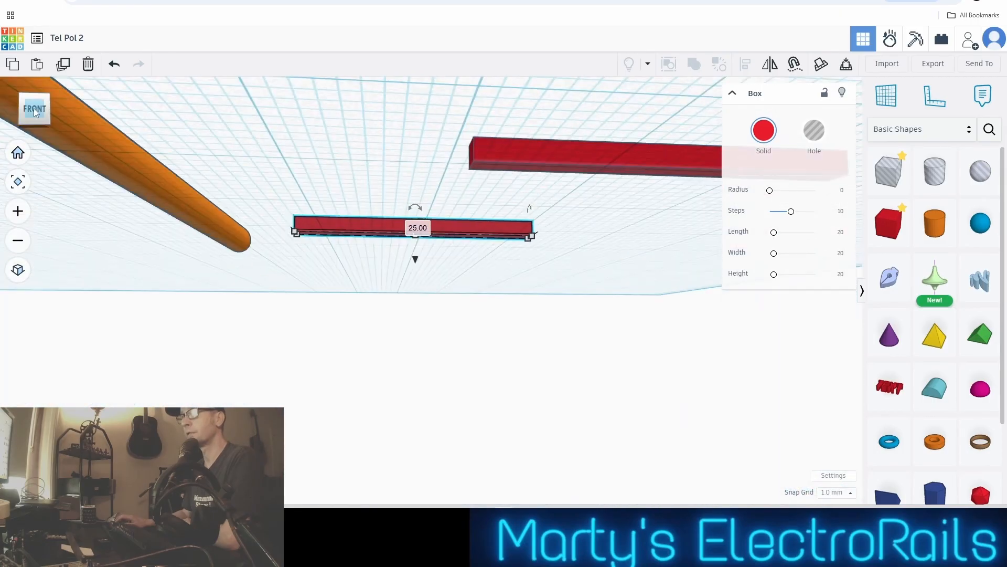
click(34, 111)
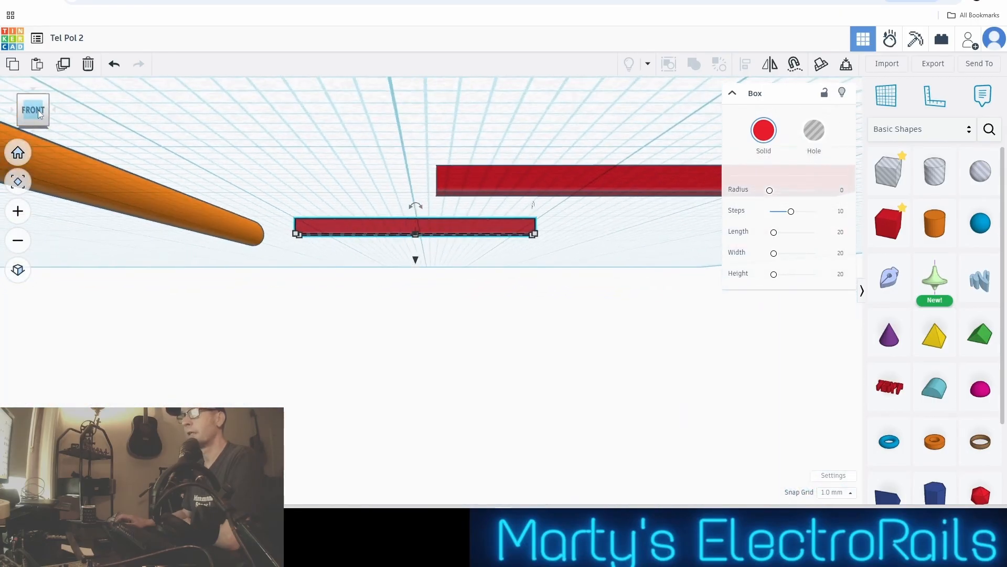
drag(38, 111, 33, 134)
click(33, 106)
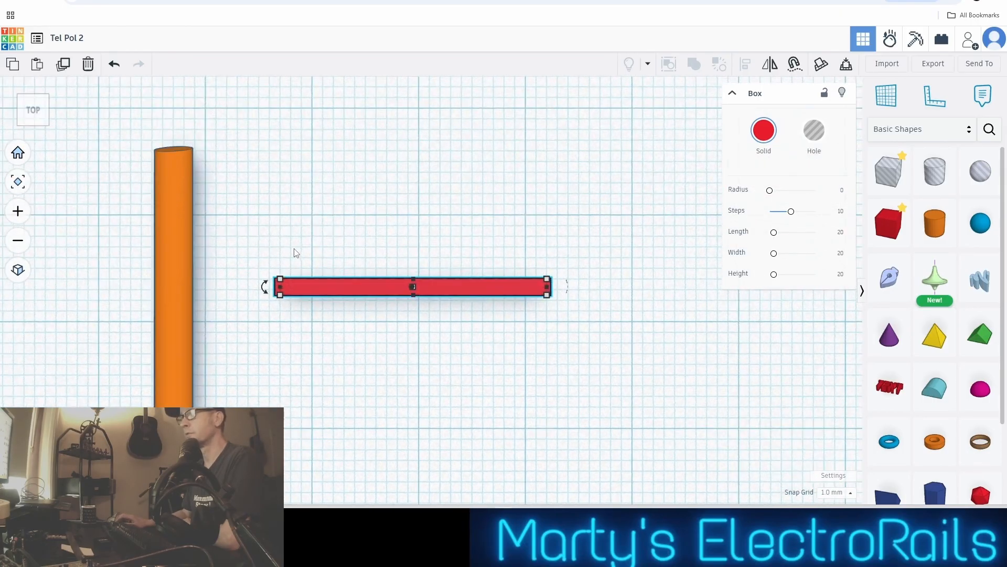
scroll(298, 254, up, 3)
scroll(299, 254, down, 1)
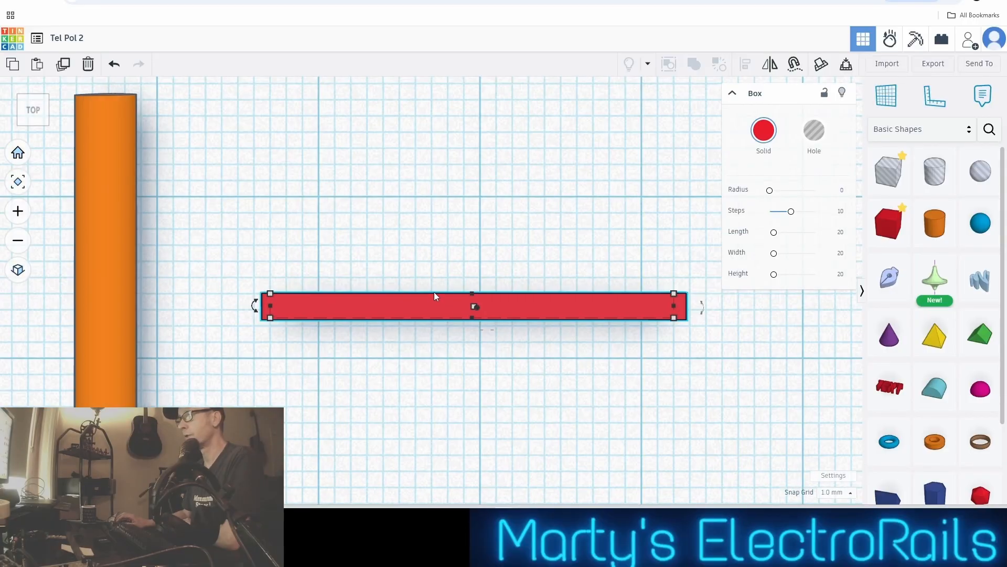
middle_drag(434, 297, 395, 216)
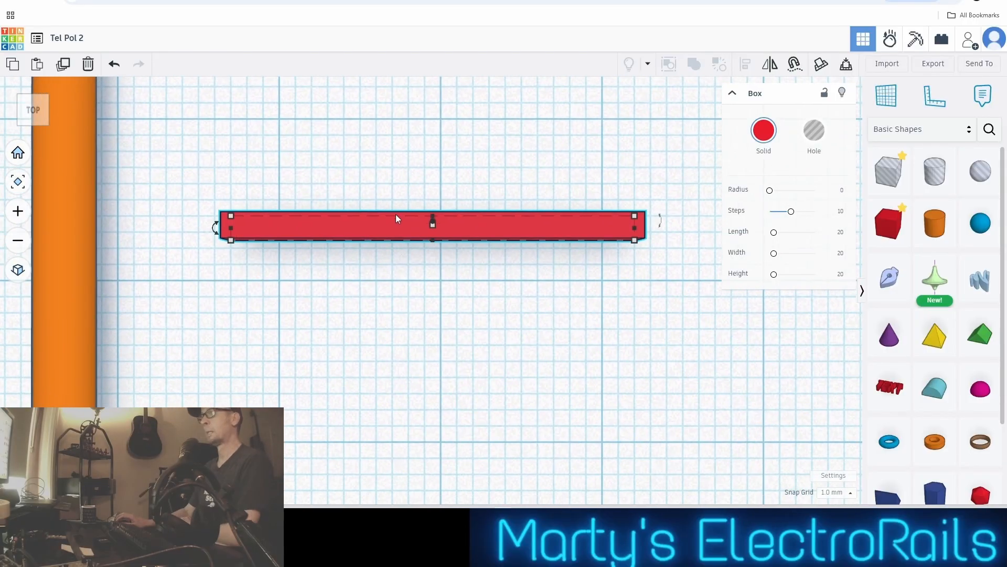
scroll(419, 234, up, 2)
scroll(420, 238, down, 3)
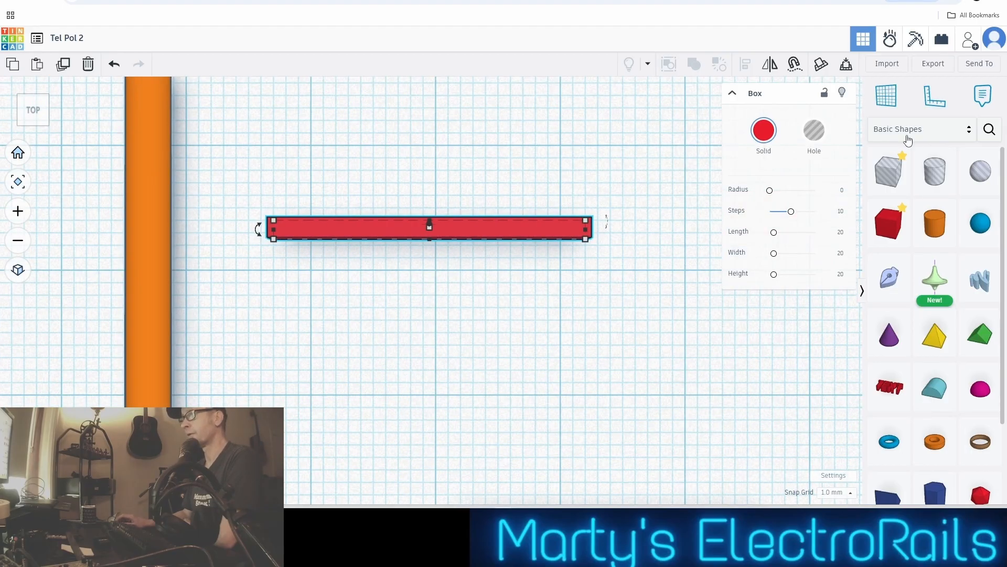
Turn the original red bar into a hole shape and set the snap grid to 0.1 mm
click(820, 142)
scroll(581, 242, up, 5)
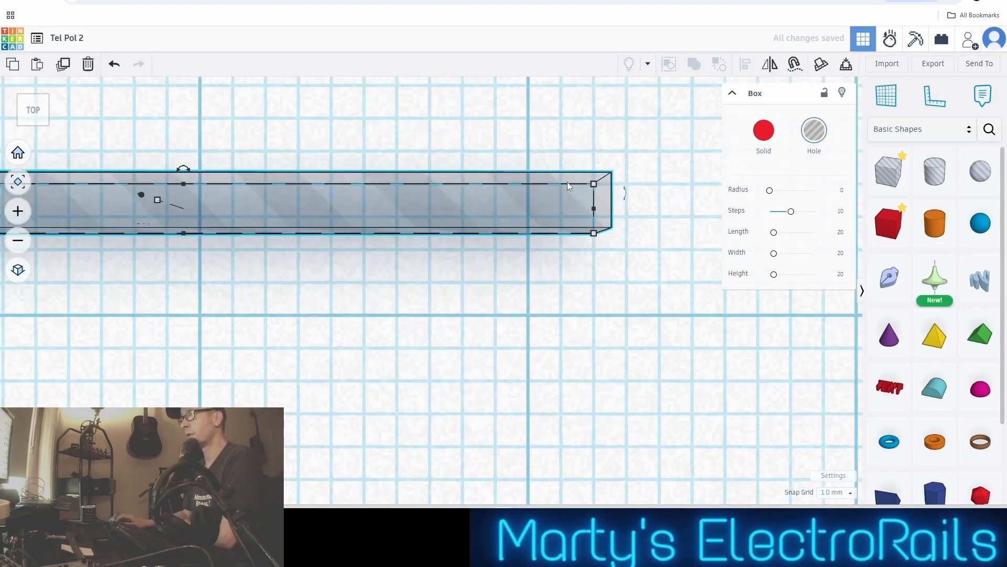
scroll(308, 212, down, 3)
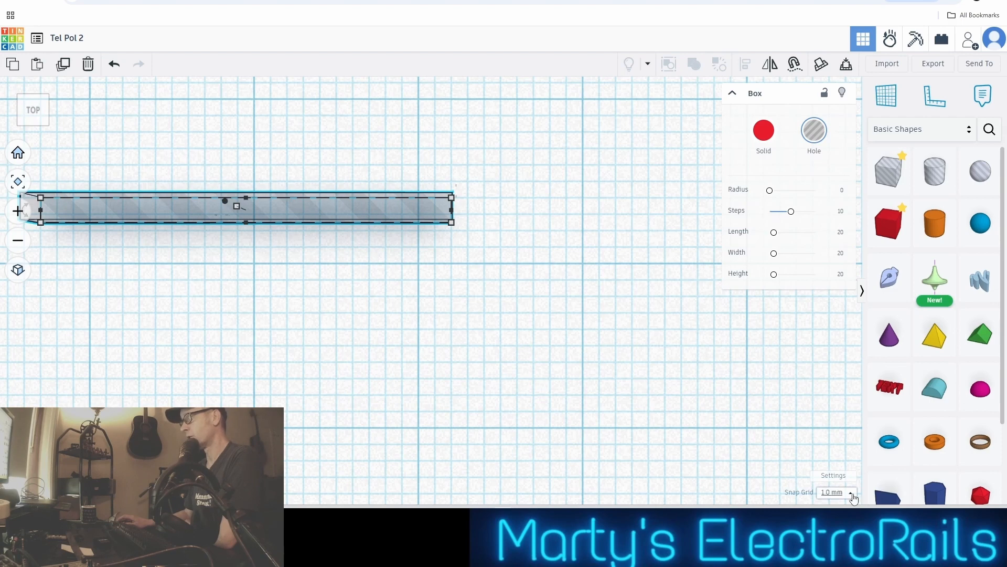
click(837, 493)
click(838, 392)
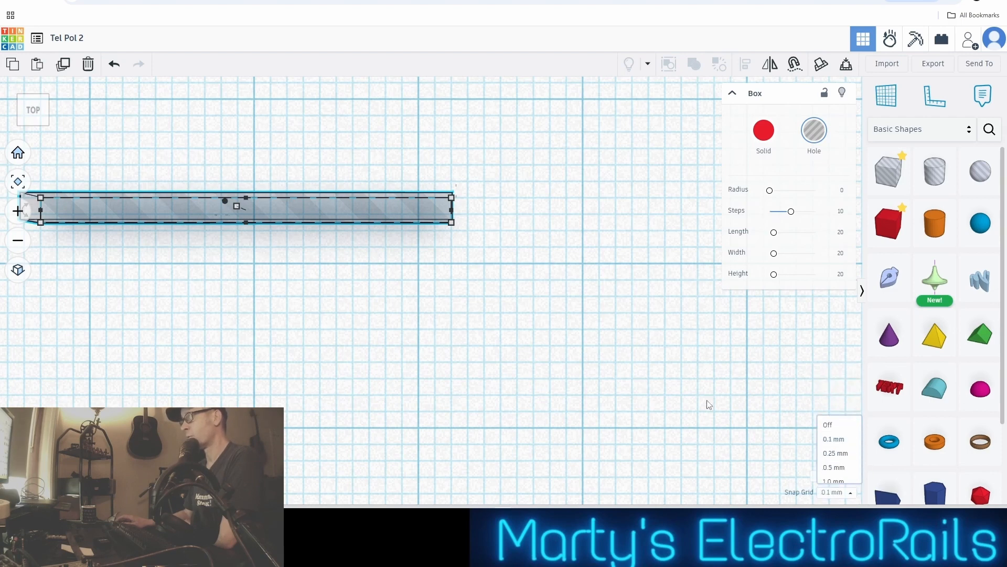
Nudge the hole bar sideways and toward the front in 0.1 mm increments, centring it on a heavy grid-line intersection
key(Right)
key(Right)
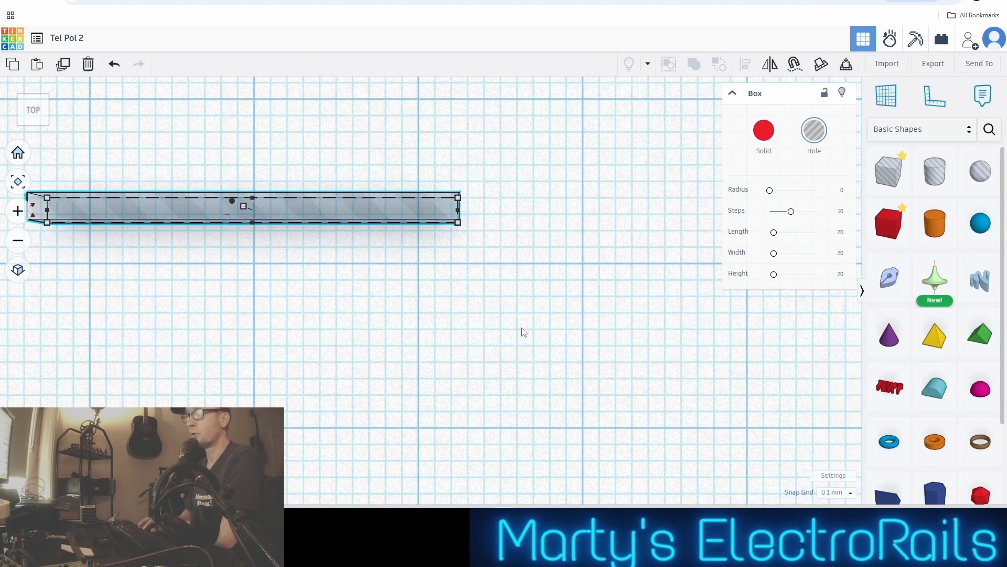
key(Right)
key(Down)
key(Down)
key(Down)
key(Down)
key(Down)
key(Down)
key(Down)
key(Down)
key(Down)
key(Down)
key(Down)
key(Down)
key(Down)
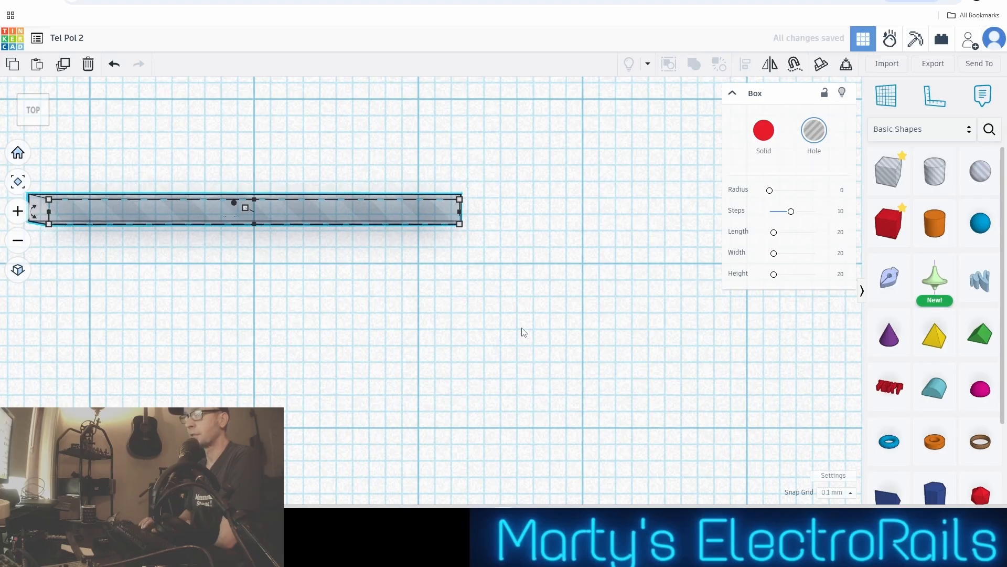
key(Down)
key(Down)
key(Down)
key(Down)
key(Down)
key(Down)
key(Down)
key(Down)
key(Down)
key(Down)
key(Down)
key(Down)
key(Down)
key(Down)
key(Down)
key(Down)
key(Down)
key(Down)
key(Down)
key(Down)
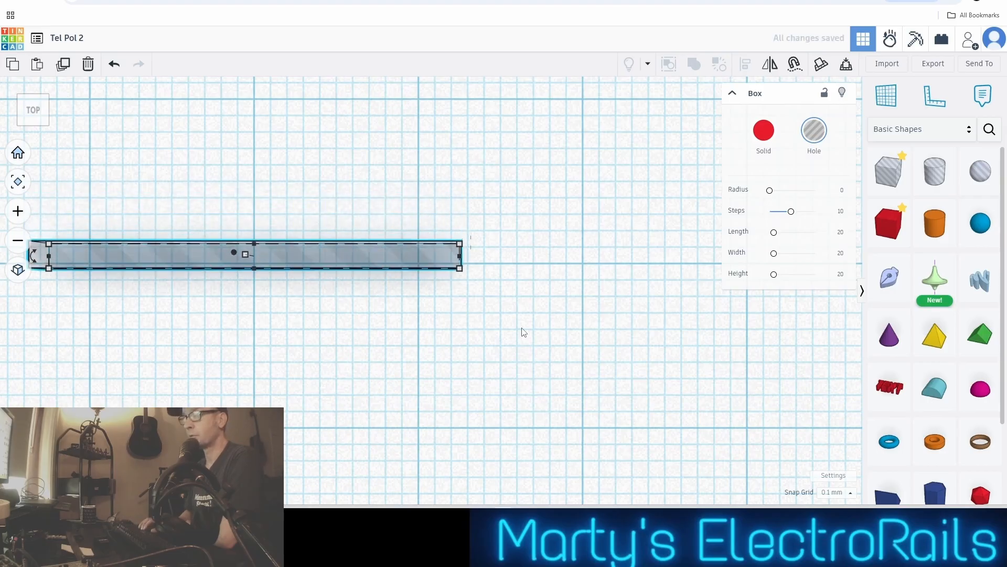
key(Up)
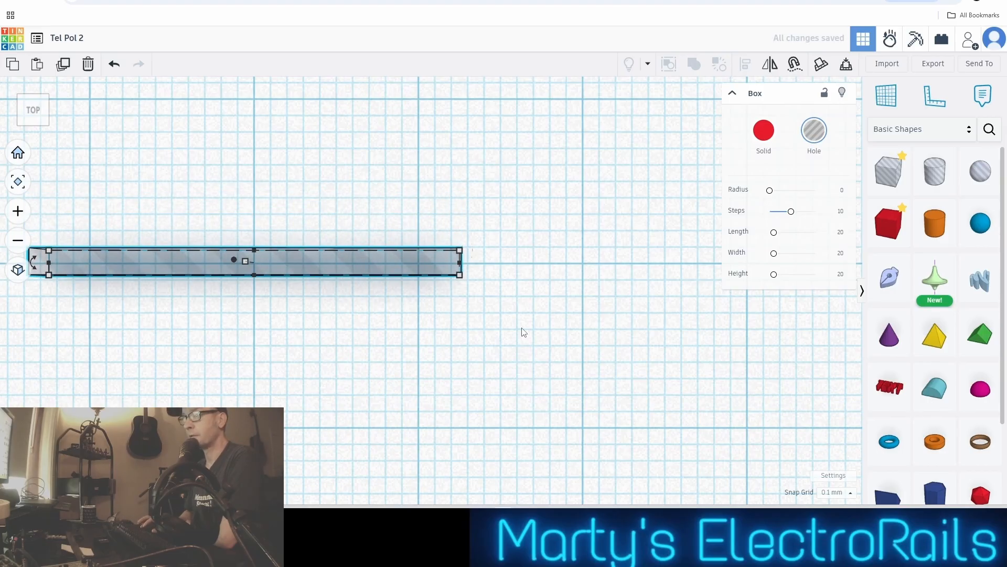
scroll(173, 355, up, 5)
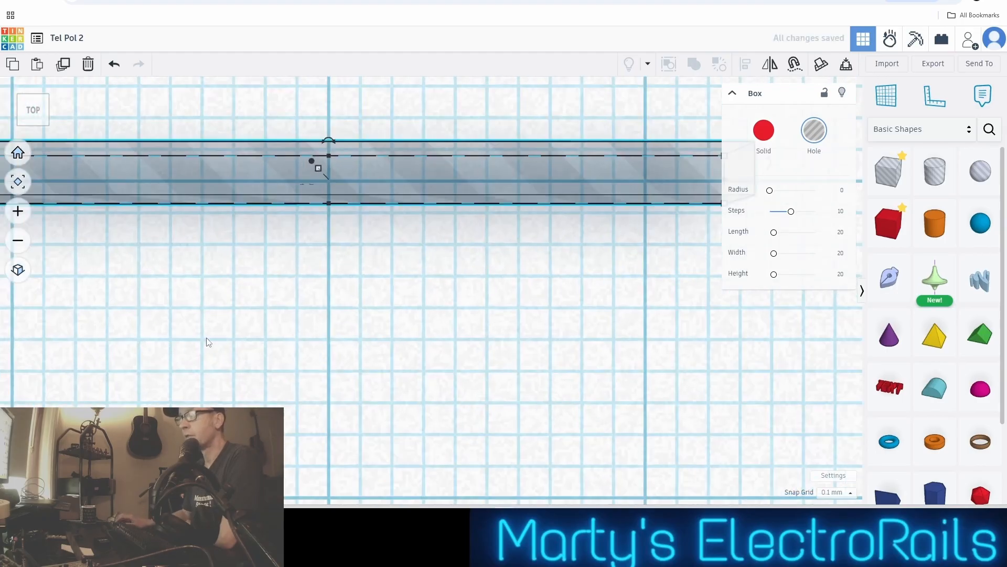
scroll(209, 342, down, 6)
click(272, 342)
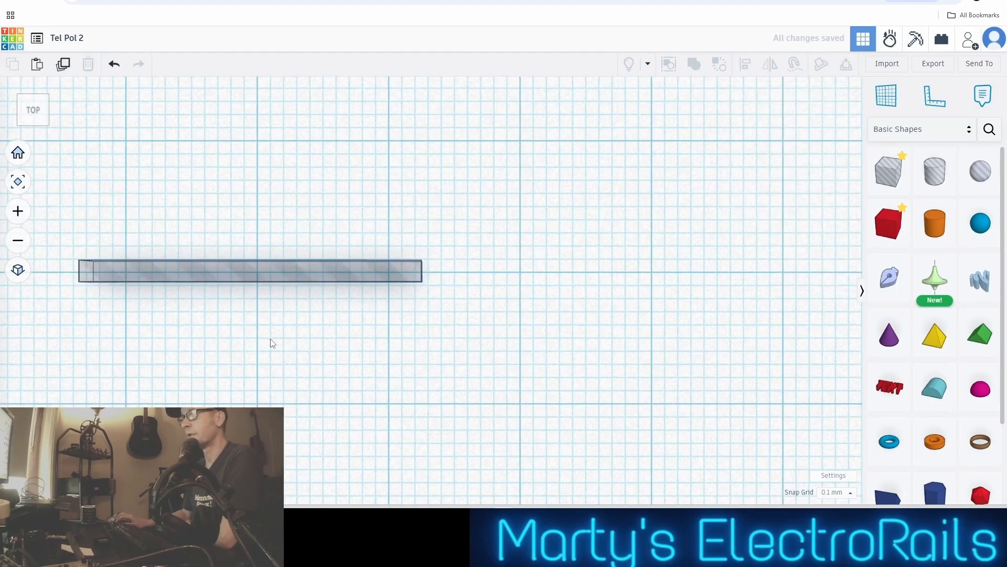
scroll(273, 336, down, 1)
middle_drag(269, 336, 385, 350)
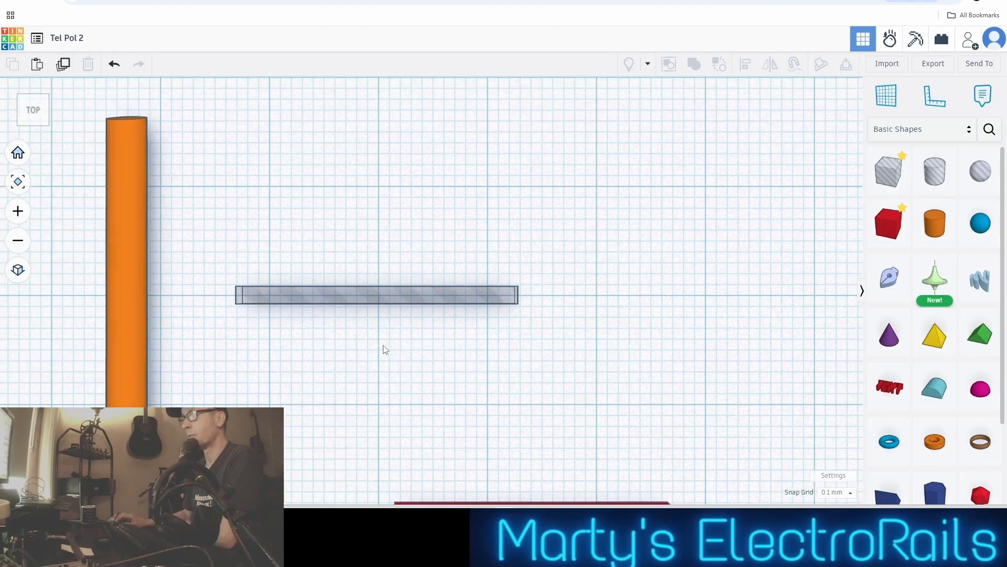
scroll(444, 398, up, 1)
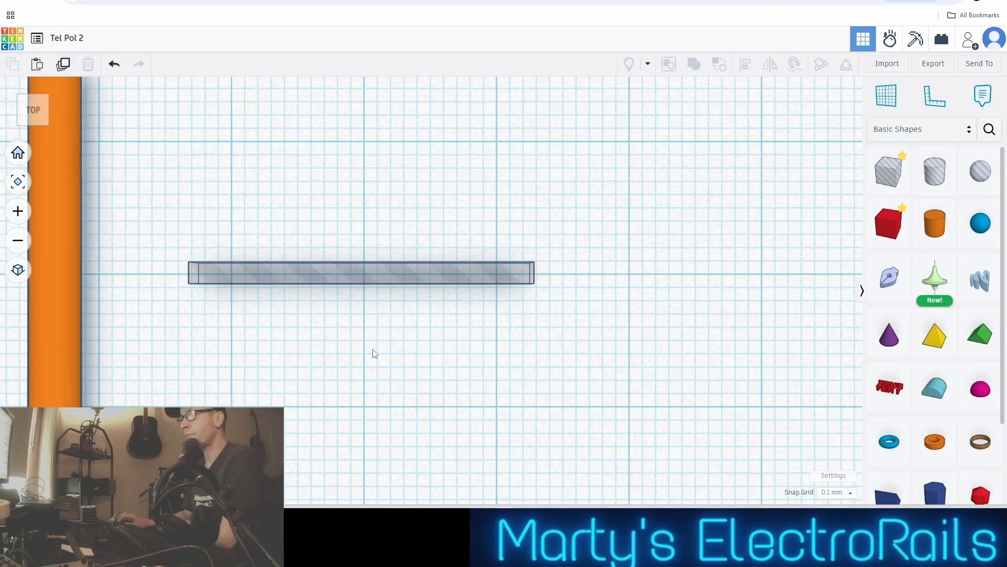
drag(885, 237, 674, 244)
key(Delete)
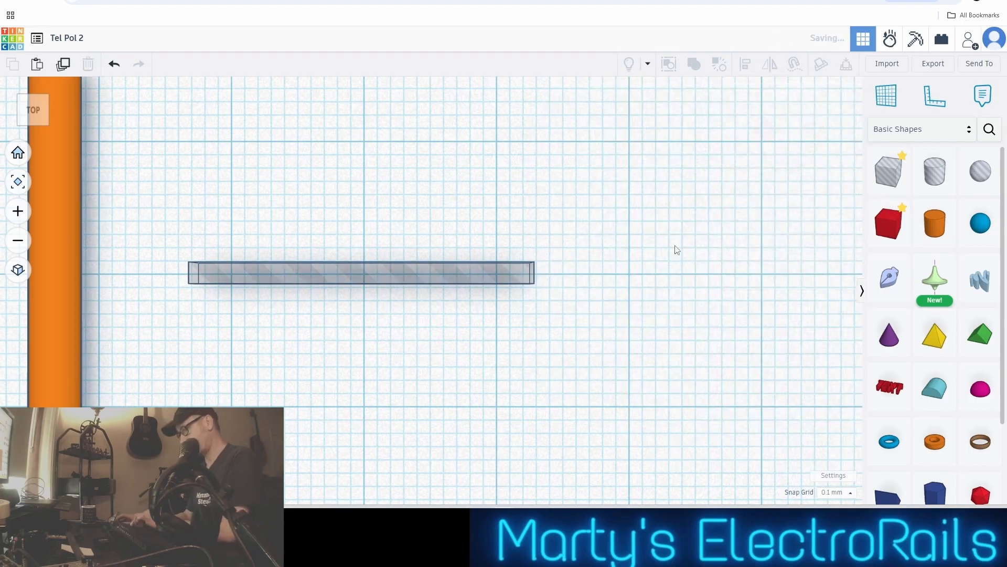
Change the hole bar beside the pole back to a solid red shape
click(351, 276)
click(764, 130)
scroll(589, 241, down, 2)
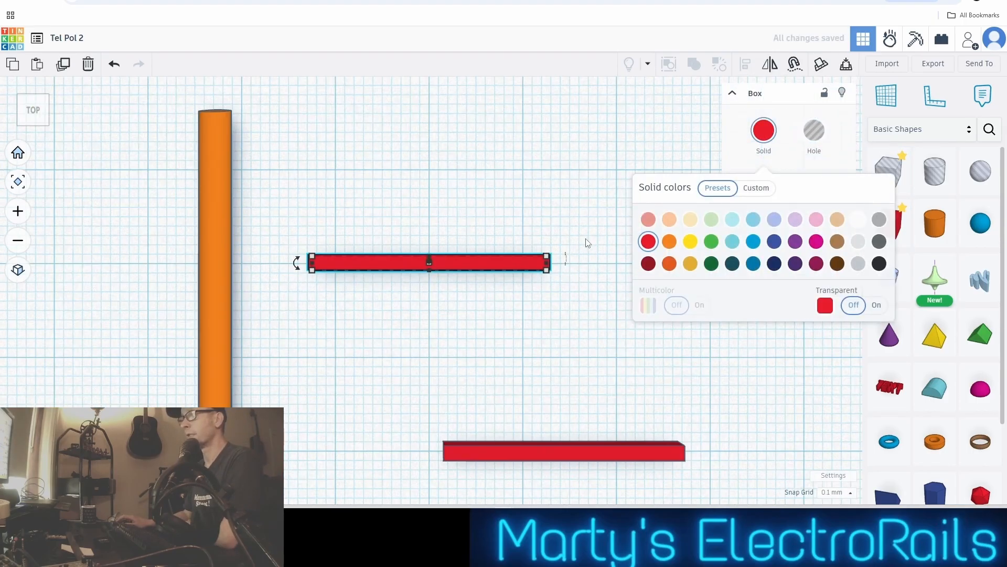
click(572, 294)
Place a solid cylinder beyond the original bar's end farthest from the pole and set its width and depth to 4 mm each
scroll(499, 289, up, 1)
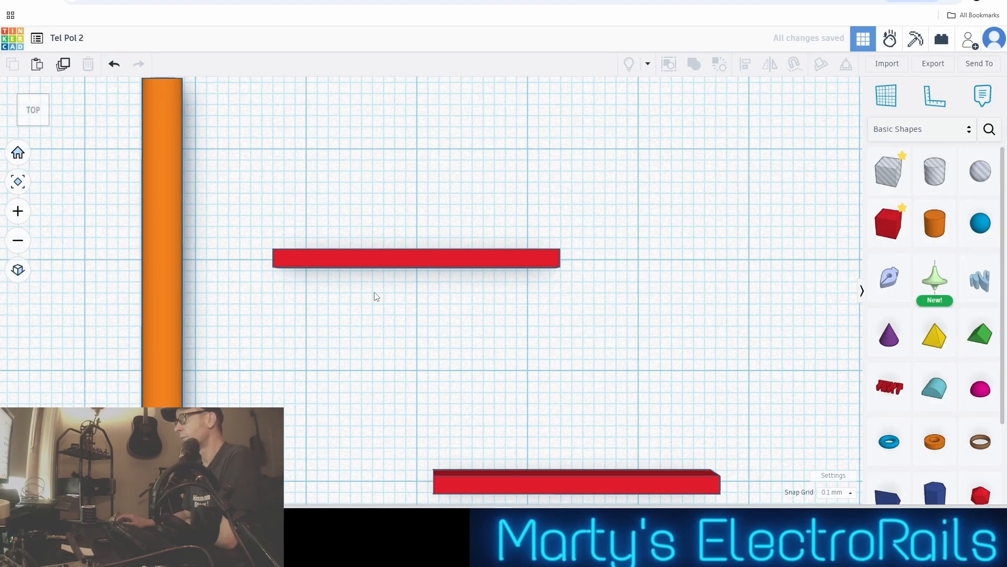
drag(934, 225, 692, 223)
scroll(671, 245, down, 1)
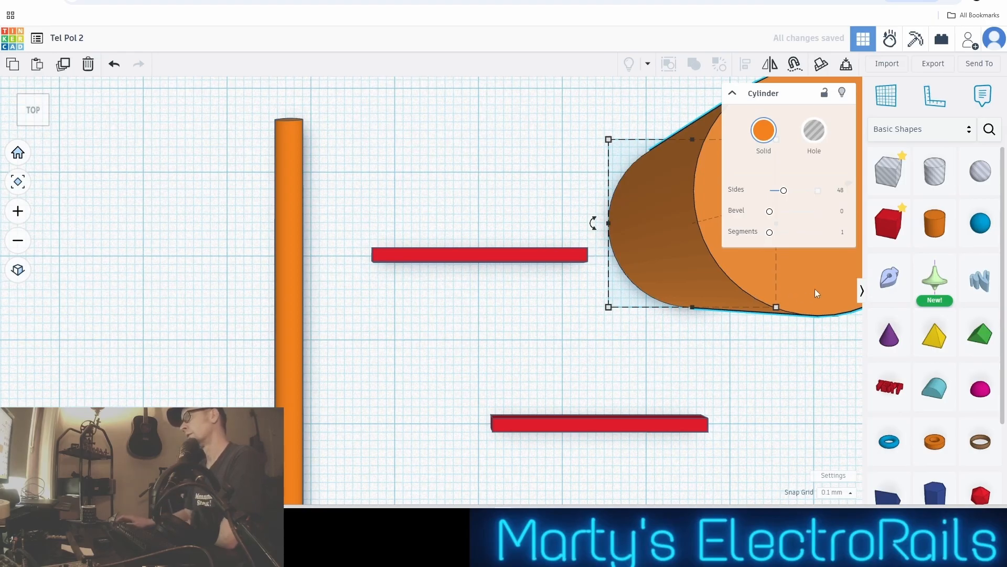
scroll(766, 257, down, 1)
middle_drag(739, 257, 514, 305)
click(550, 300)
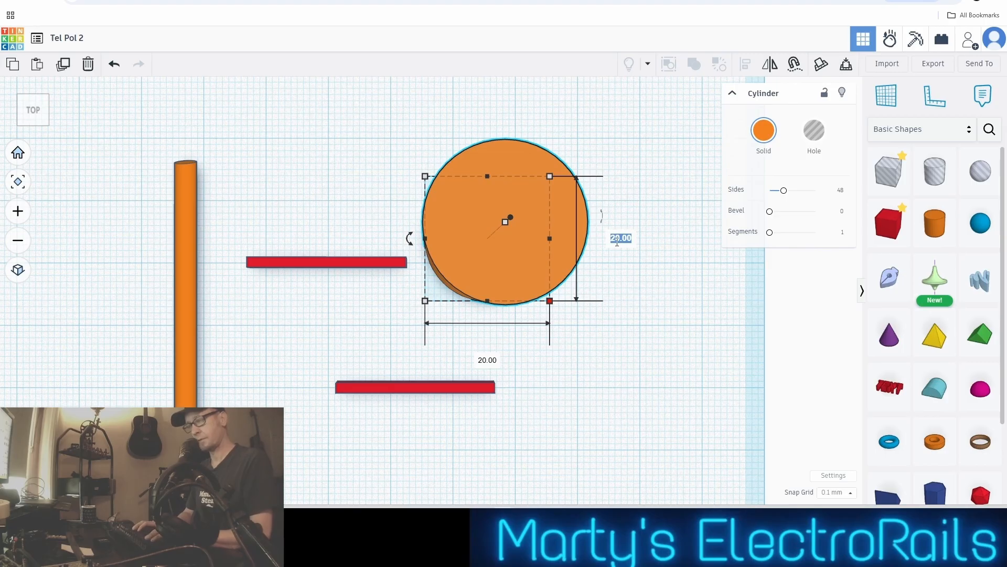
key(Return)
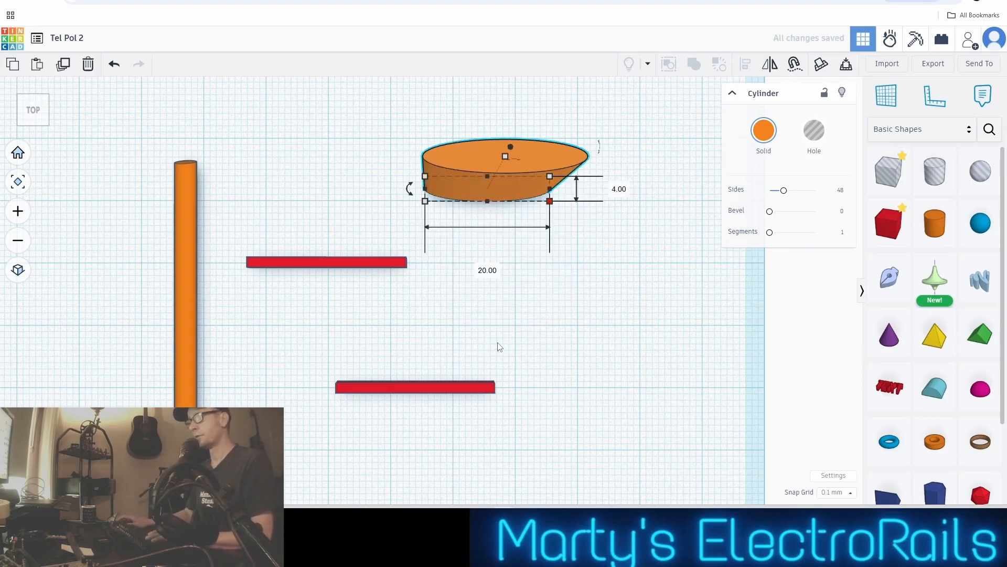
text(4)
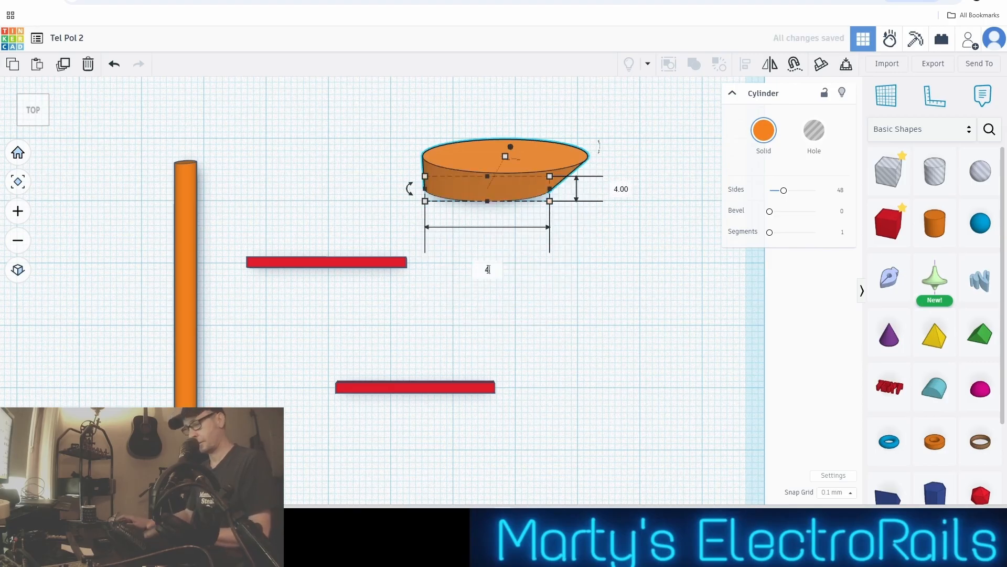
key(Return)
Place a second solid cylinder beside the 4 mm one and set its width and depth to 8 mm each
scroll(455, 231, up, 3)
scroll(455, 226, down, 2)
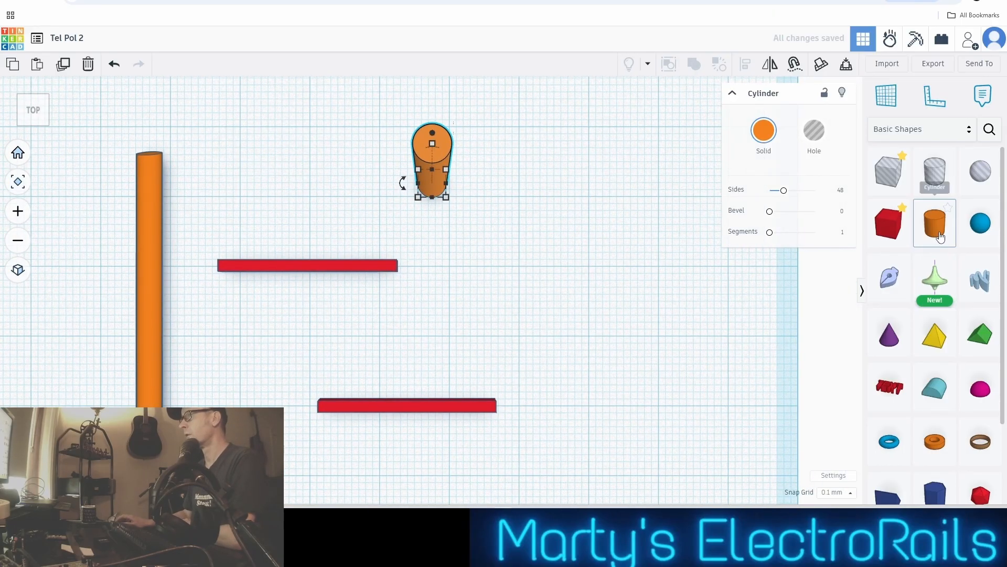
drag(941, 237, 530, 235)
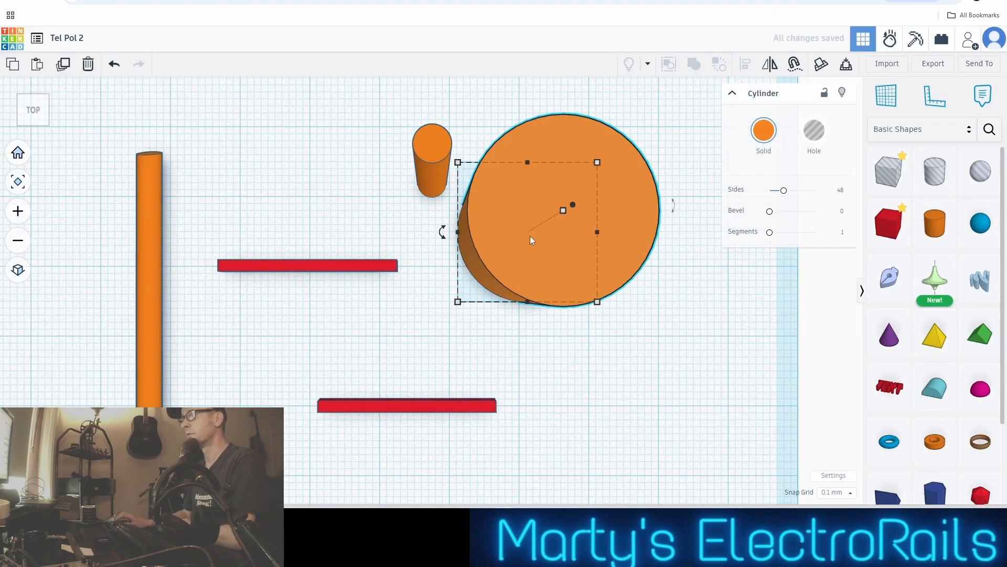
scroll(530, 235, up, 4)
scroll(530, 235, down, 3)
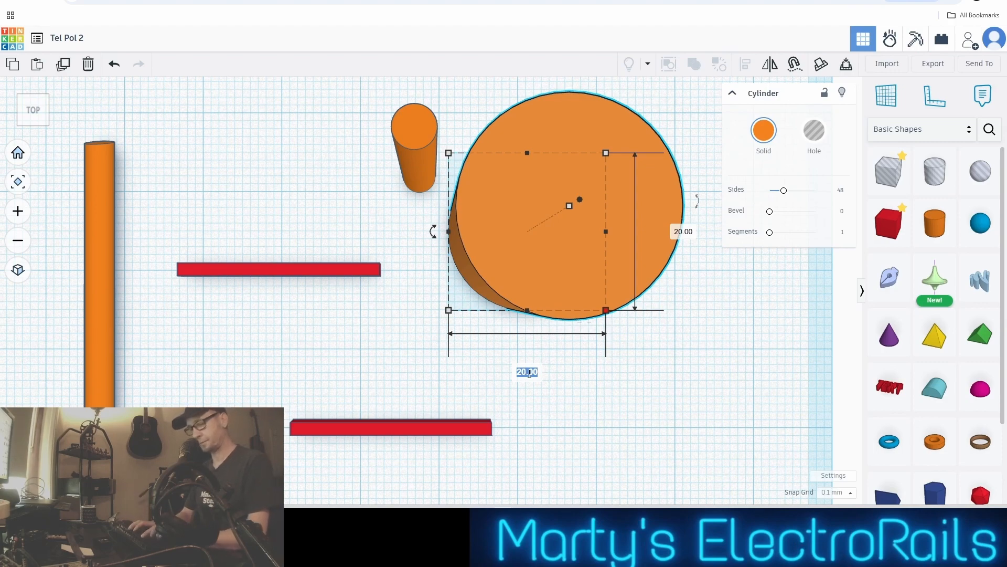
text(8)
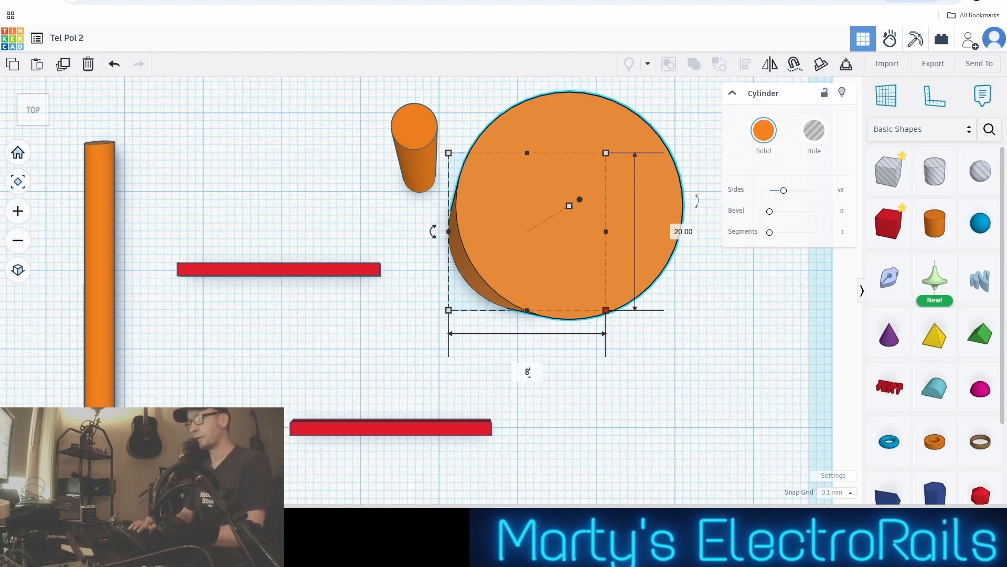
key(Return)
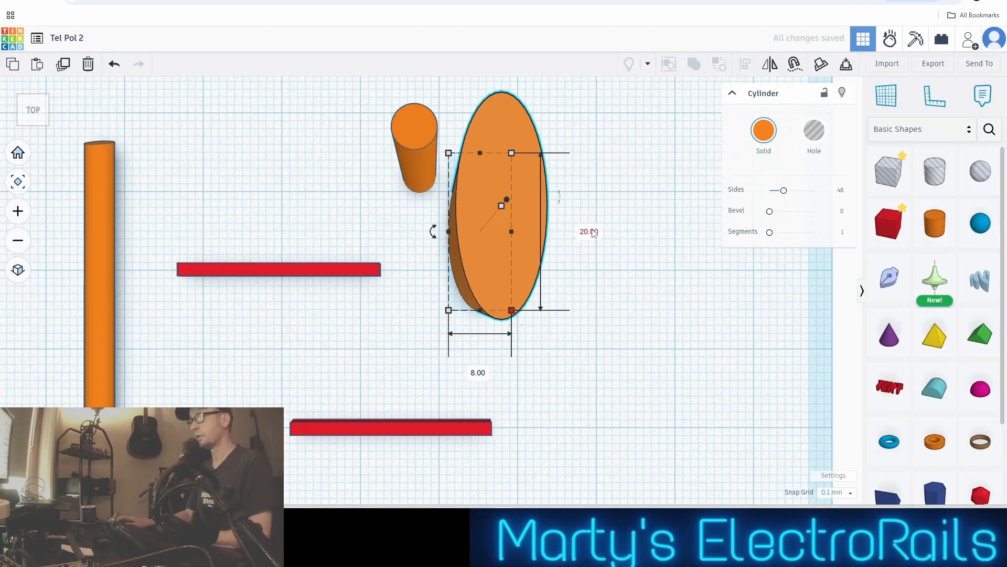
text(8)
key(Return)
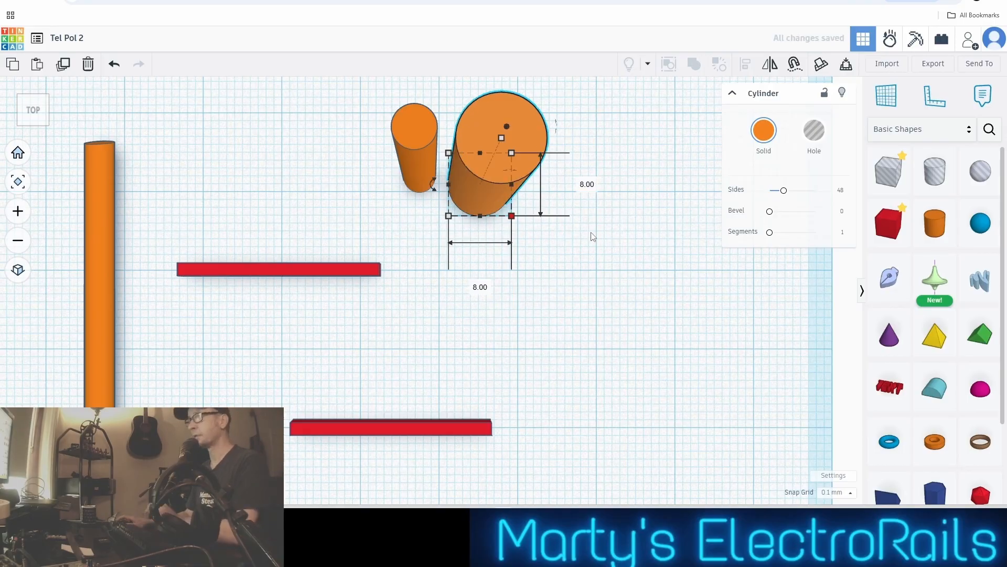
scroll(555, 209, up, 1)
scroll(556, 210, up, 1)
middle_drag(553, 213, 552, 277)
scroll(567, 278, up, 1)
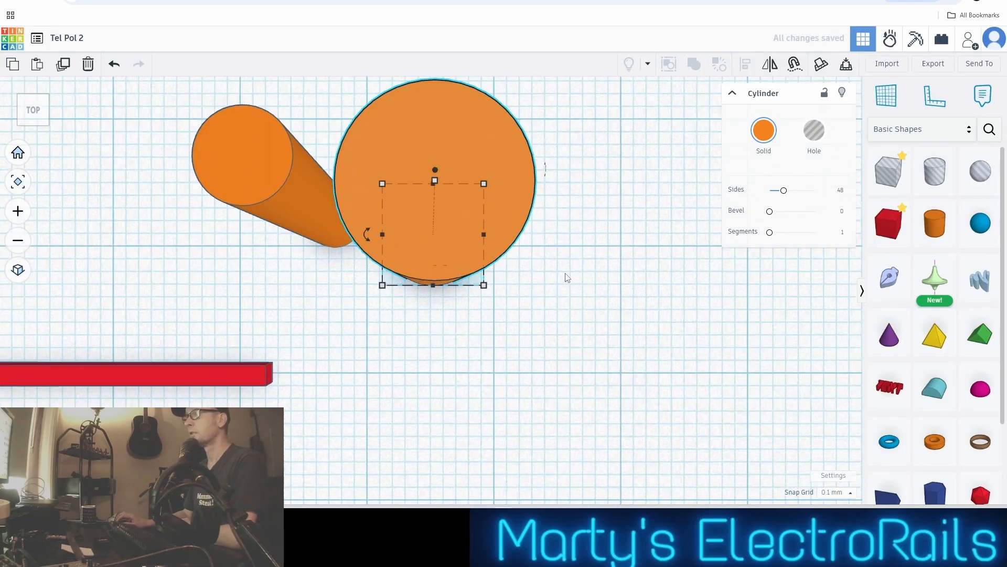
scroll(568, 277, down, 1)
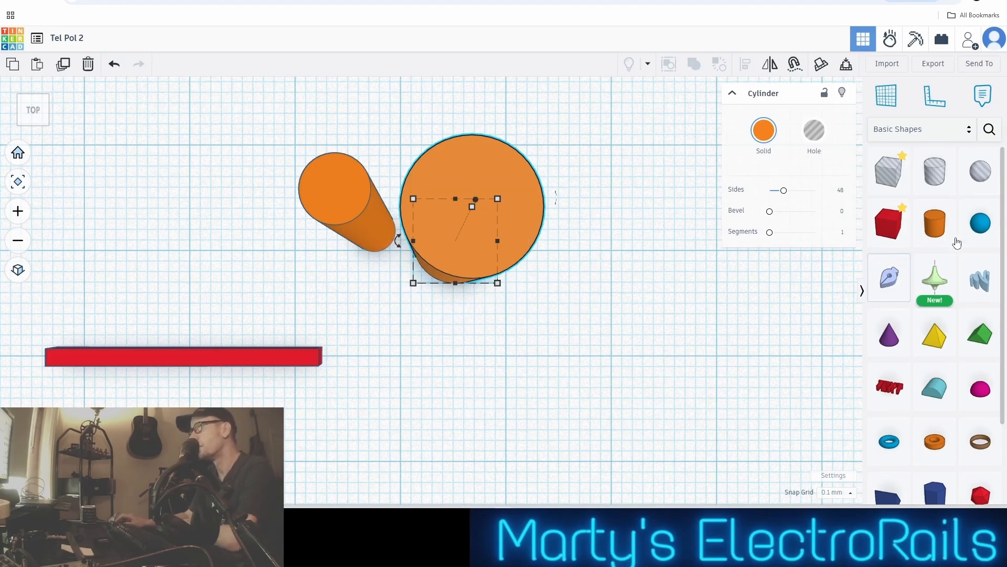
scroll(672, 310, up, 2)
scroll(665, 308, down, 2)
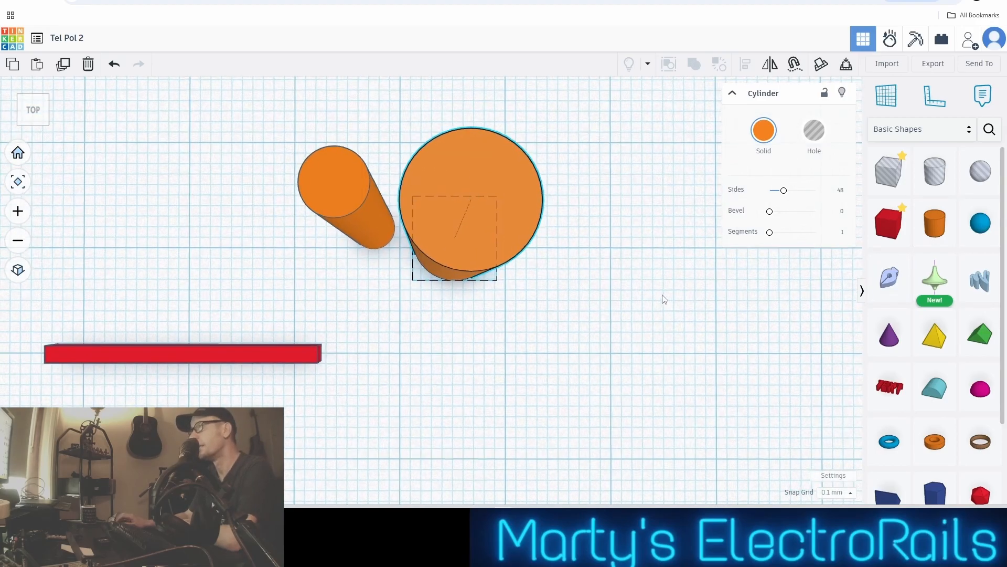
right_drag(661, 297, 653, 447)
scroll(659, 446, up, 2)
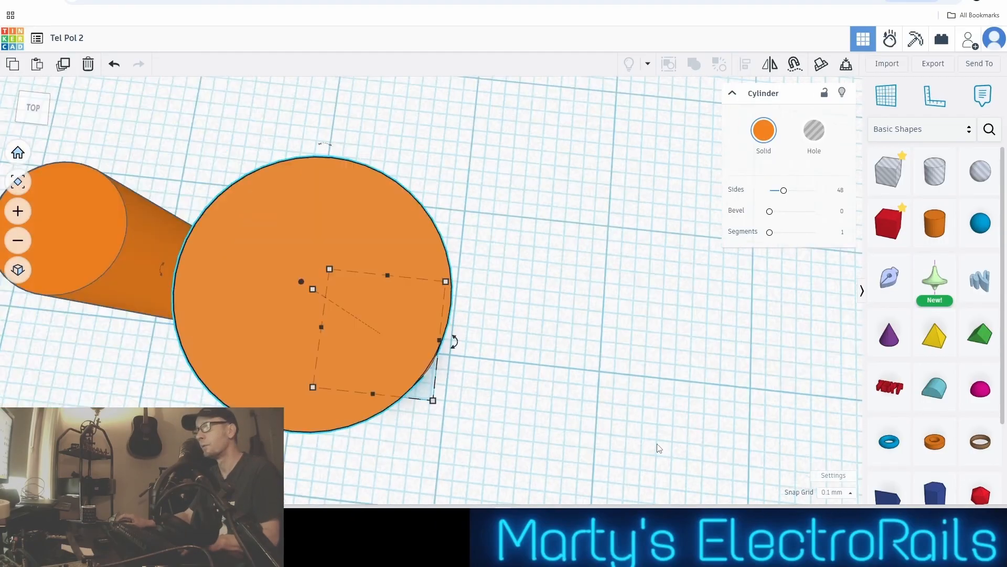
scroll(657, 443, down, 1)
scroll(651, 438, down, 1)
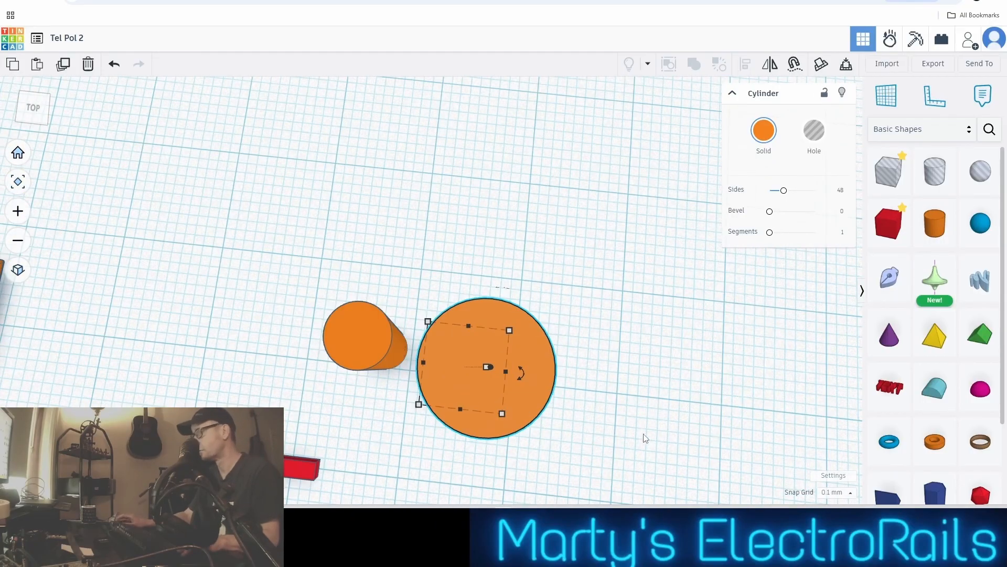
scroll(645, 438, down, 1)
scroll(646, 437, up, 4)
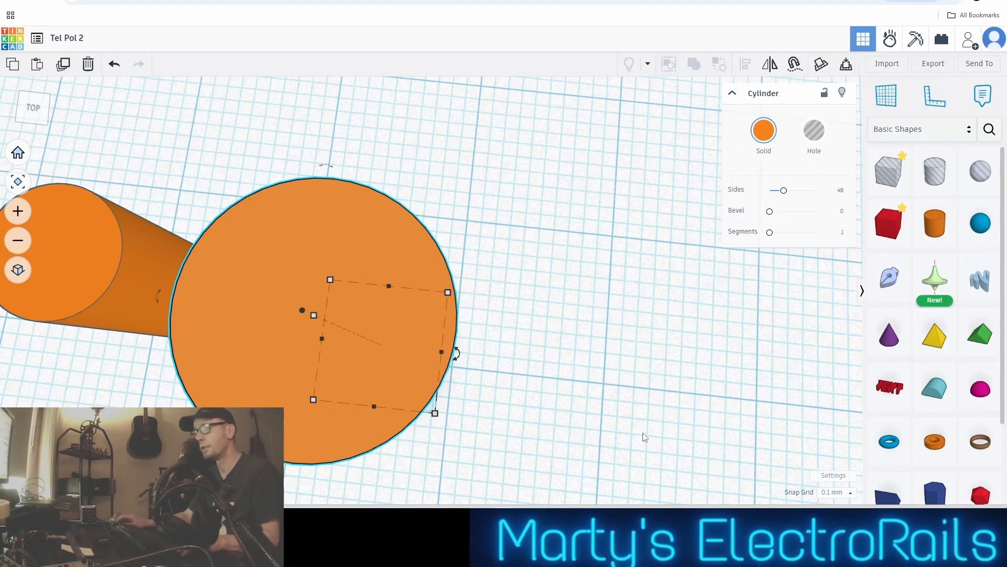
scroll(645, 437, down, 3)
right_drag(642, 438, 599, 363)
scroll(603, 356, down, 3)
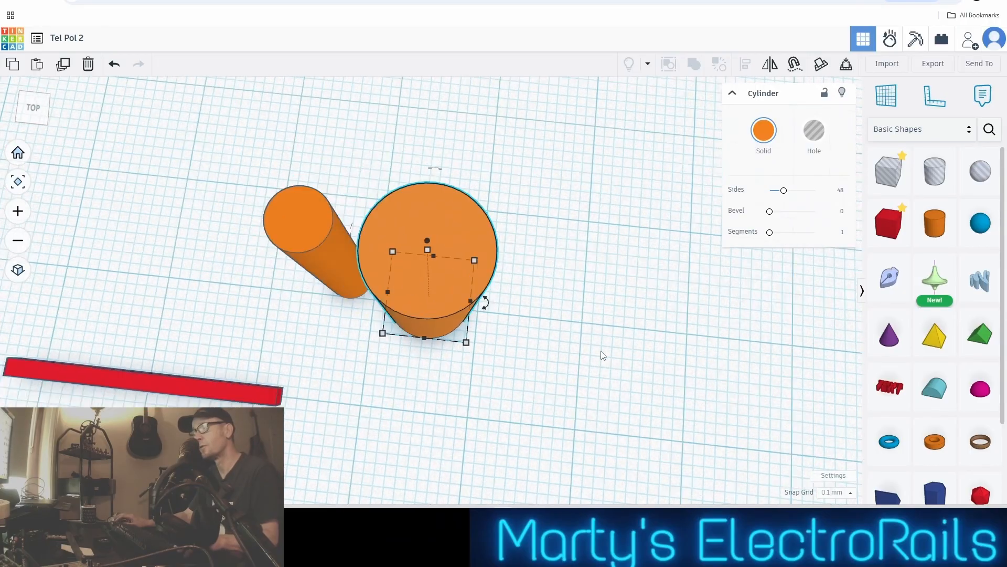
middle_drag(603, 356, 638, 362)
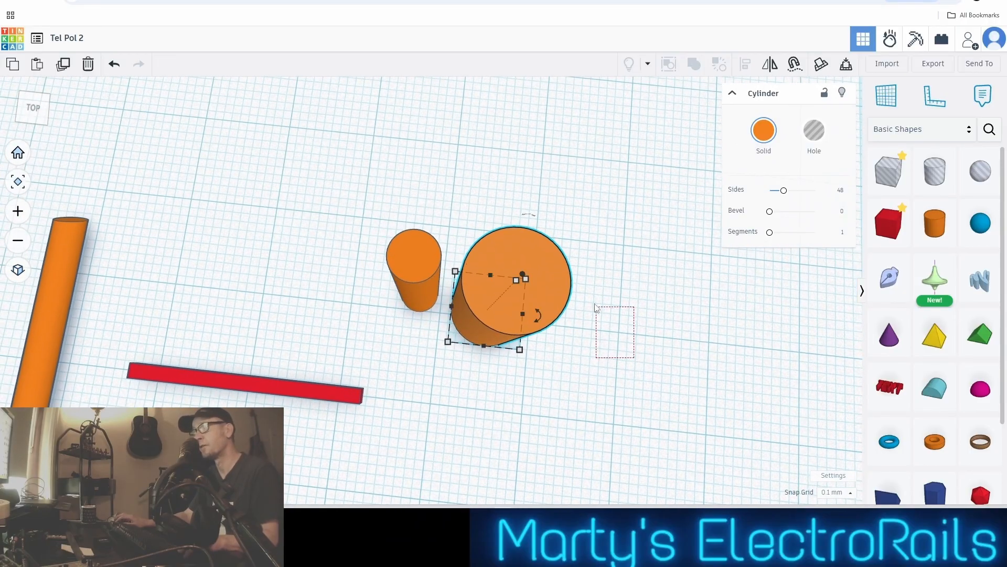
drag(596, 307, 629, 325)
right_drag(629, 326, 654, 455)
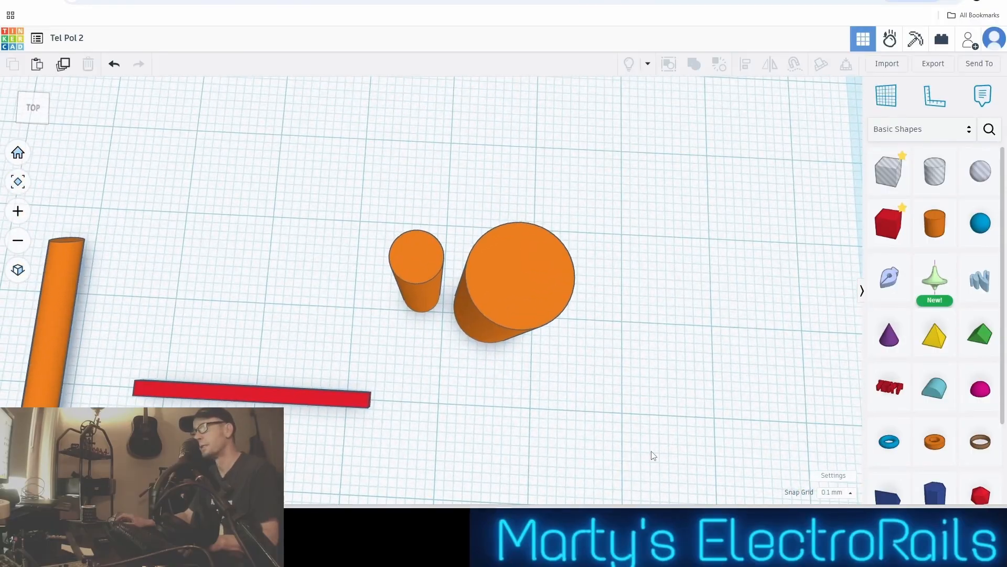
Select the wide 8 mm cylinder and lower its height to 8.2 mm
scroll(653, 456, up, 3)
click(464, 205)
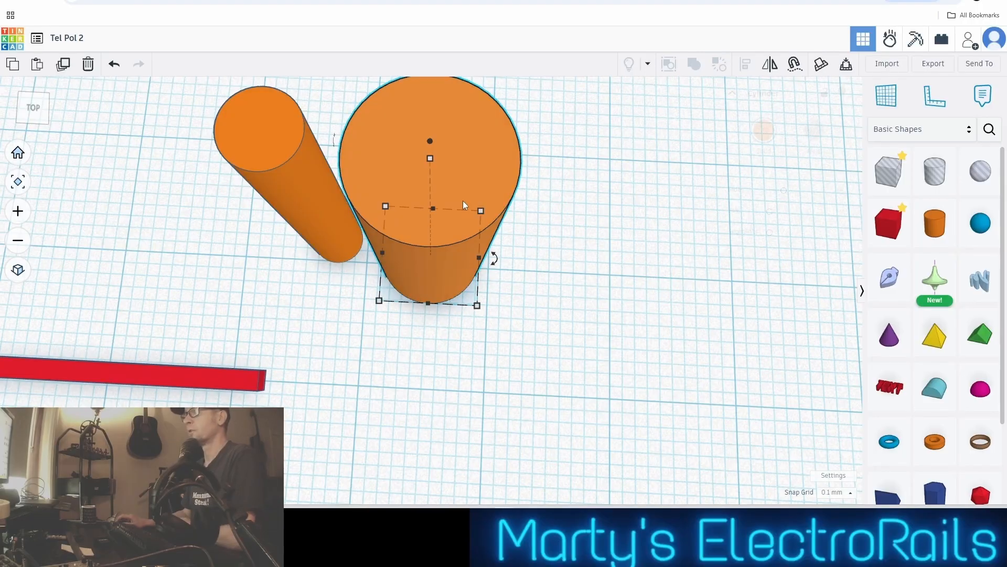
scroll(551, 266, down, 2)
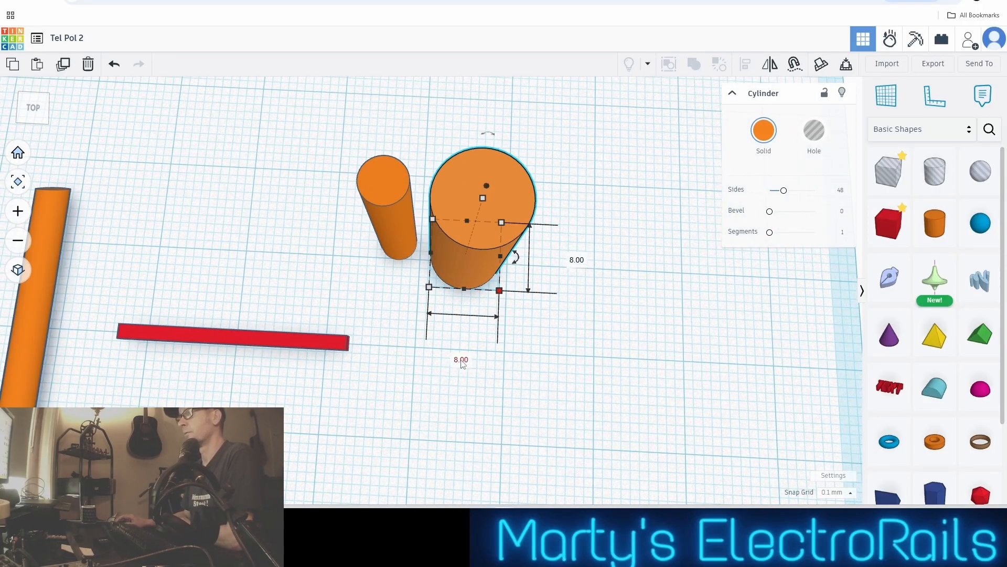
click(598, 301)
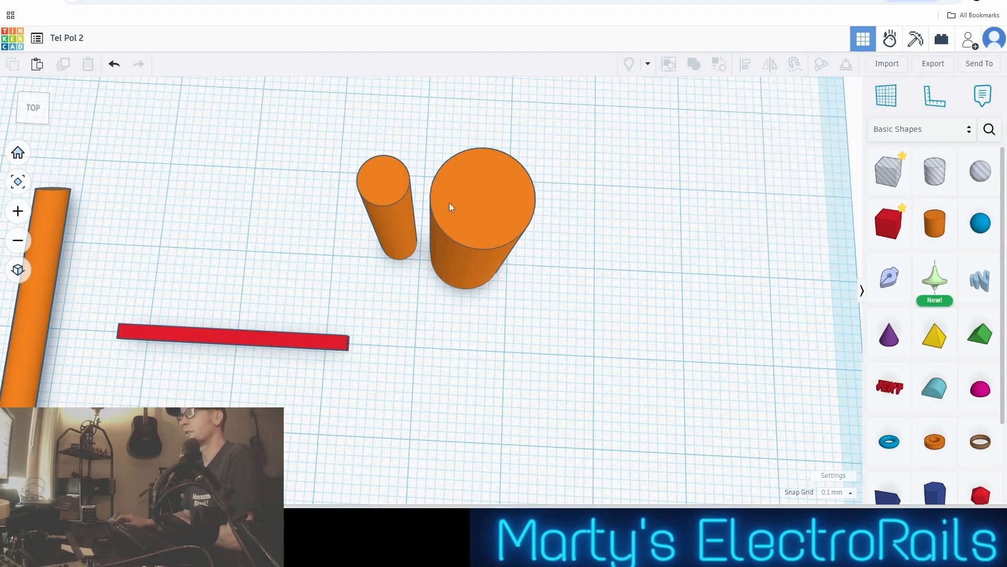
click(380, 194)
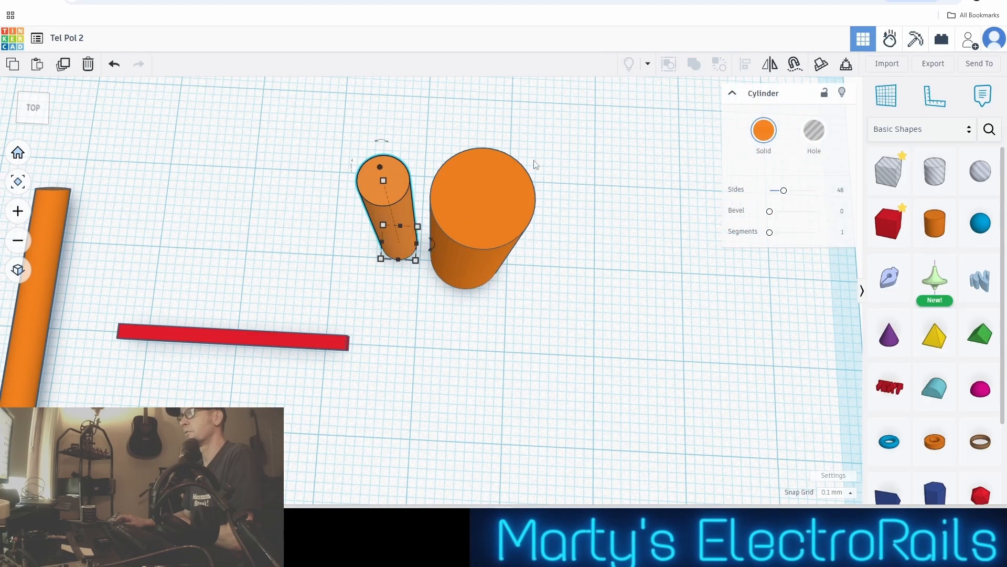
click(505, 213)
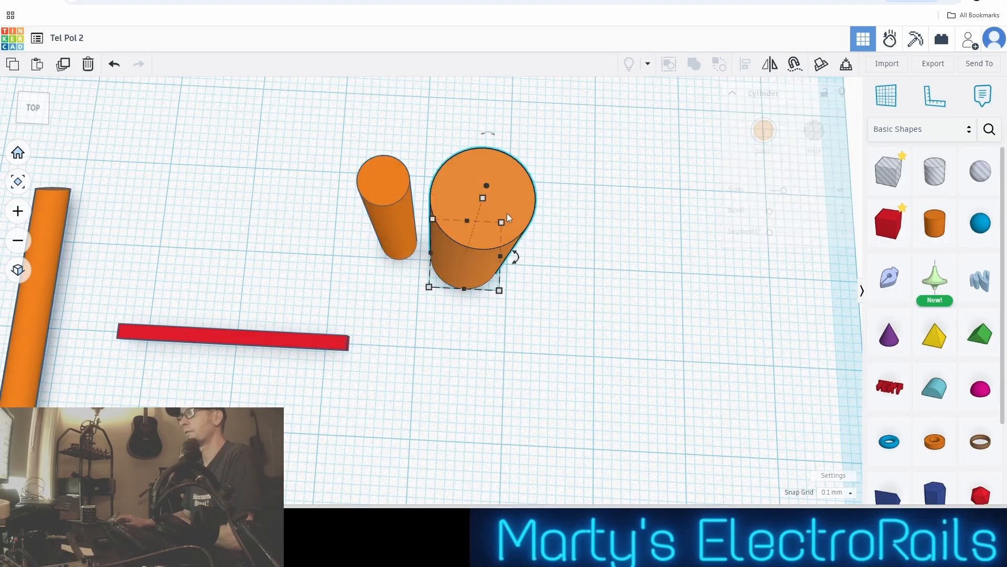
drag(483, 198, 472, 237)
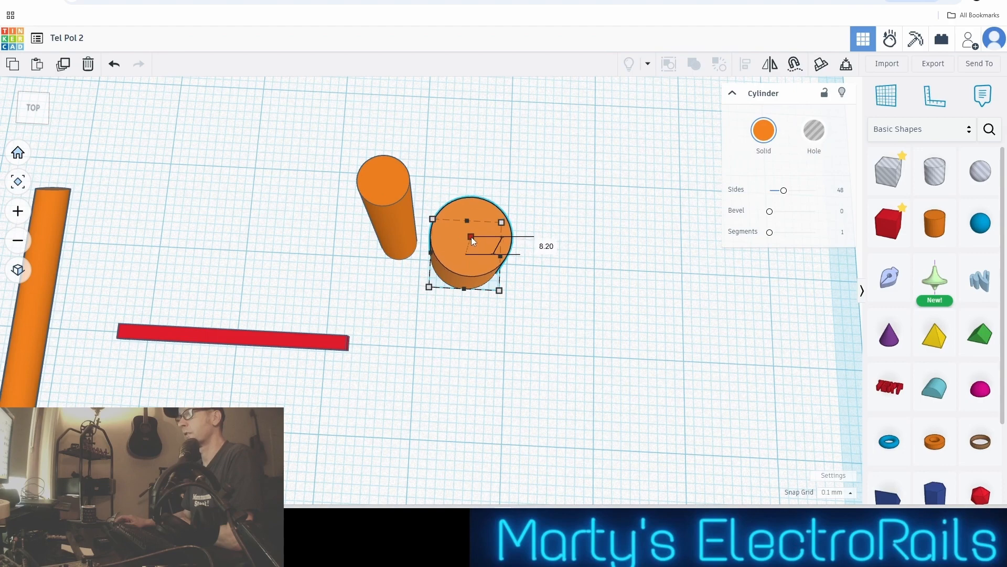
Select both small cylinders and align them on their common centre in width and depth
drag(321, 134, 506, 295)
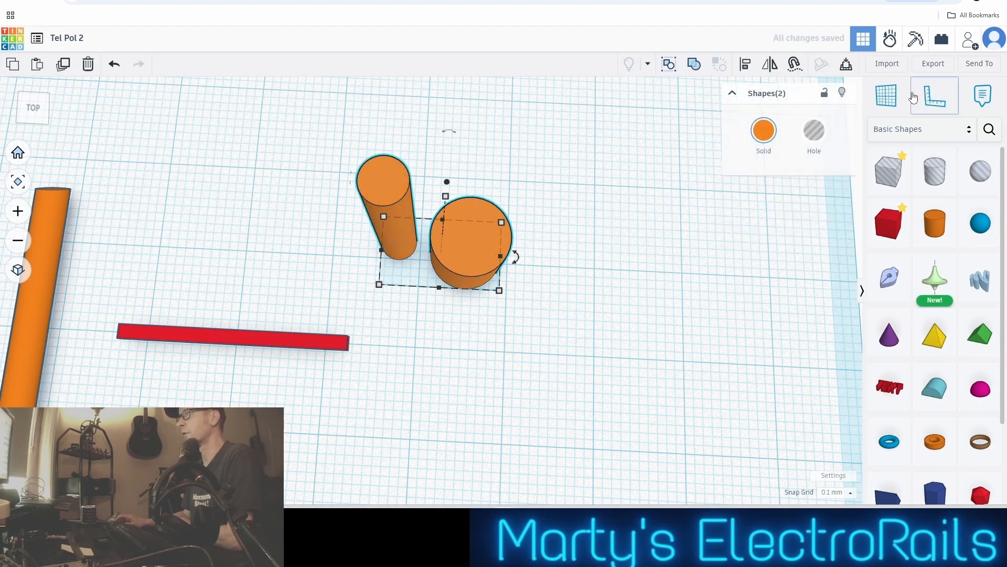
click(745, 65)
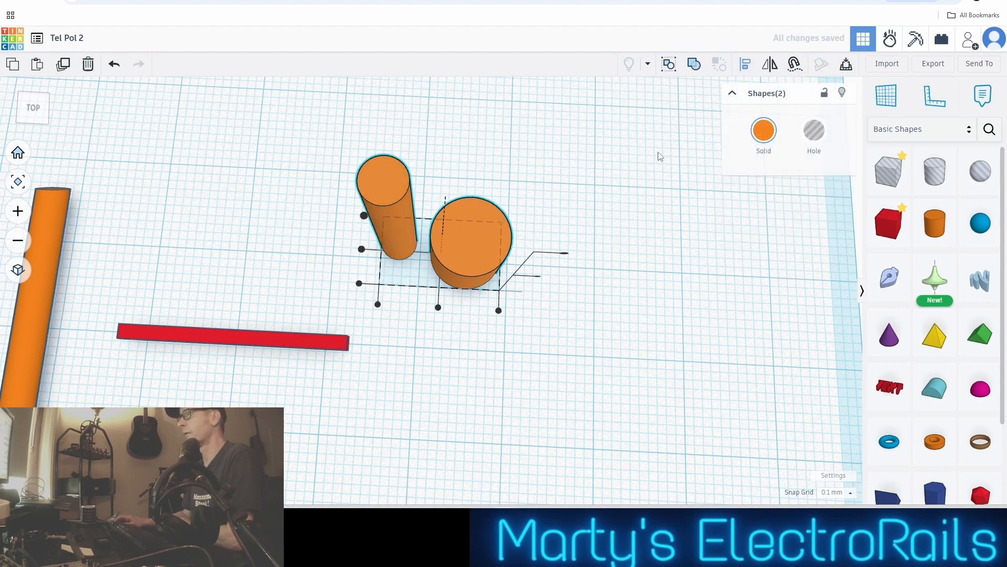
click(438, 307)
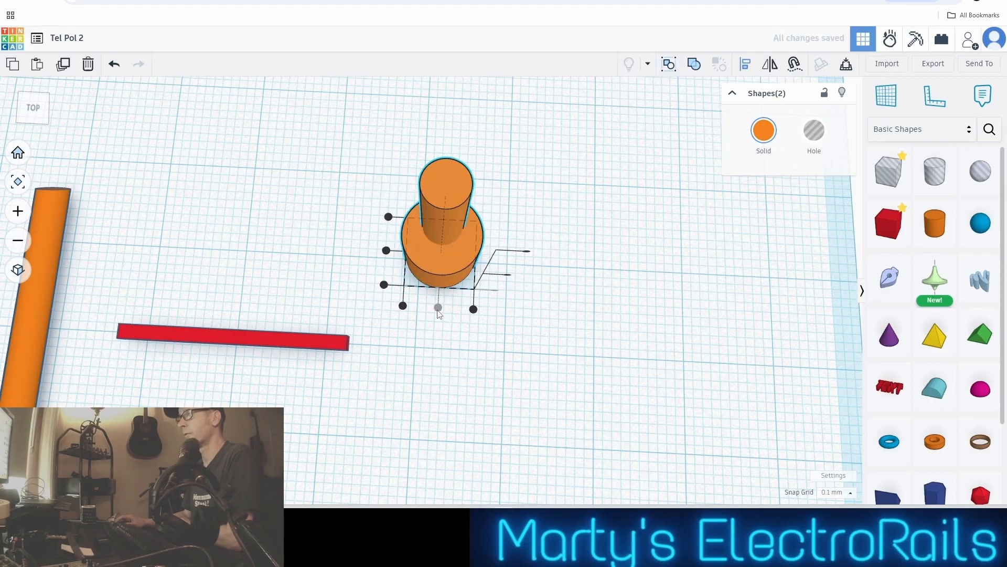
scroll(571, 311, up, 5)
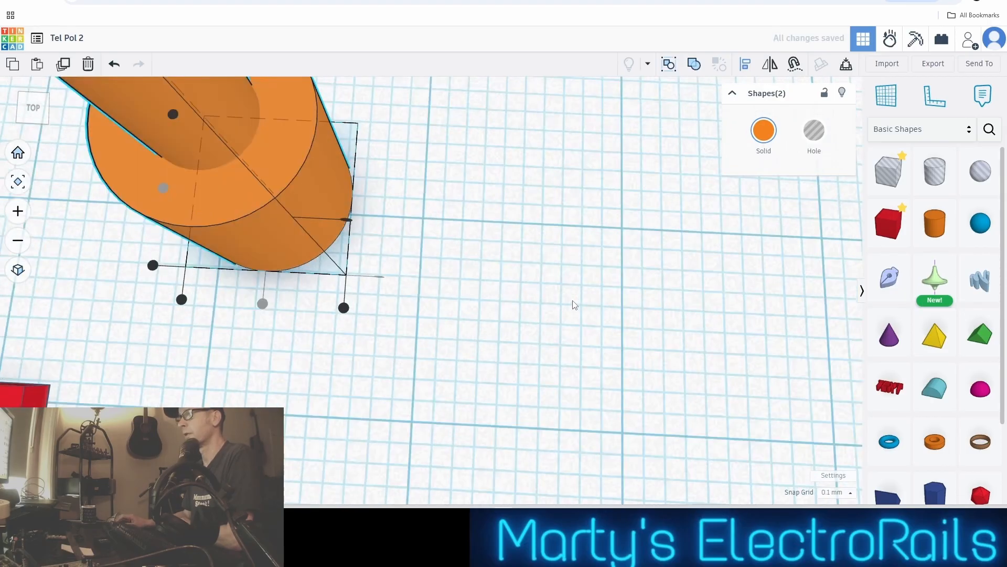
scroll(332, 143, down, 3)
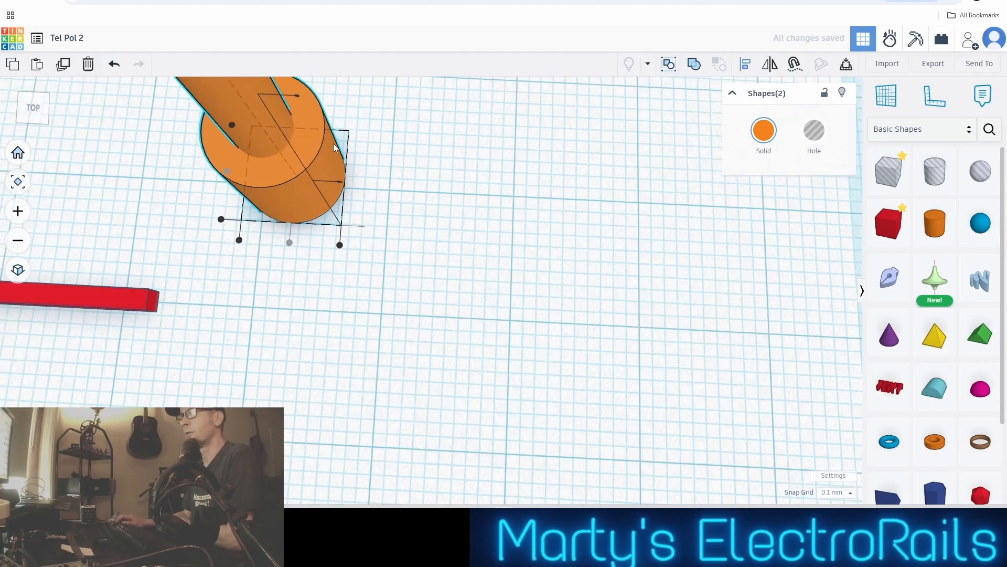
middle_drag(361, 153, 500, 207)
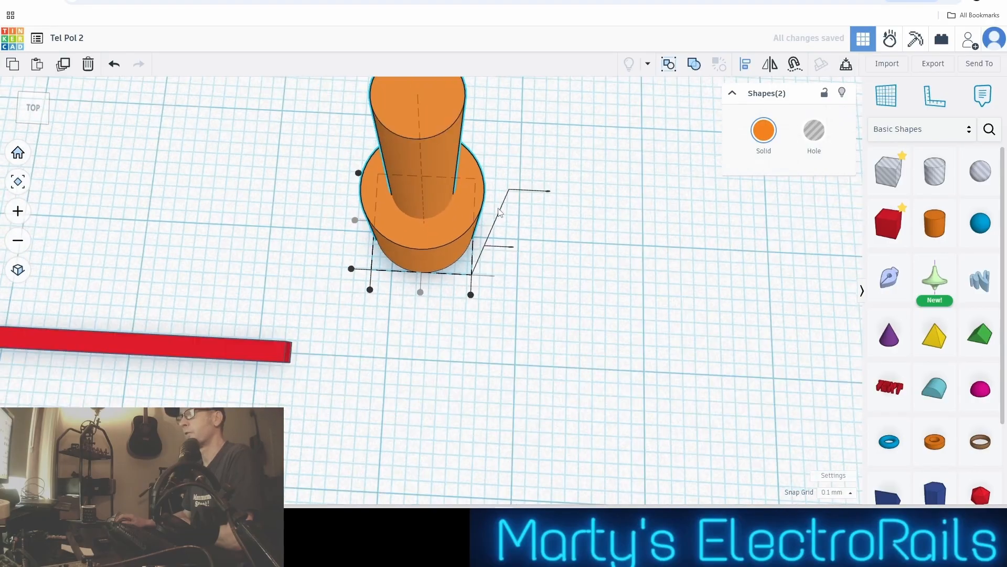
scroll(550, 239, down, 3)
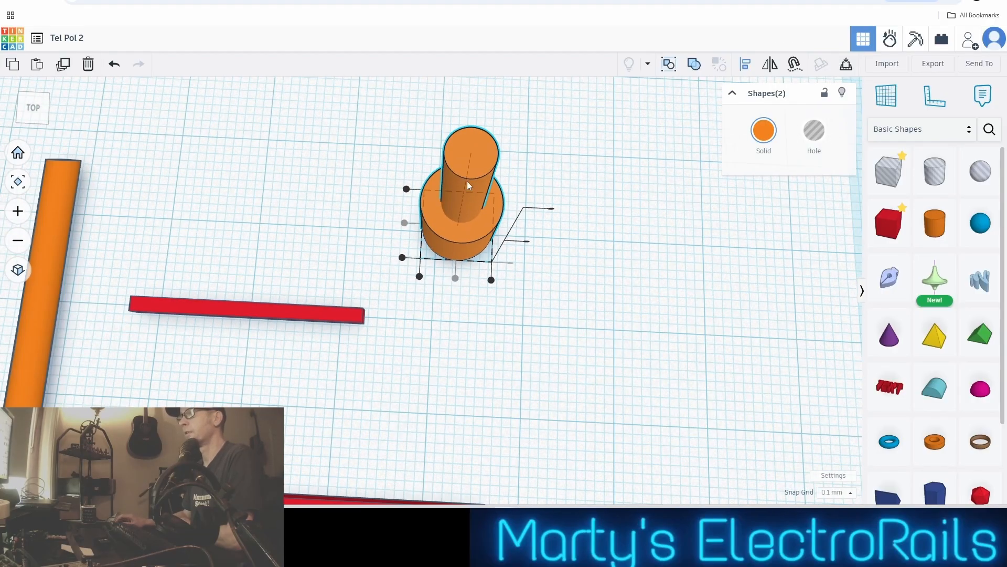
scroll(464, 181, down, 1)
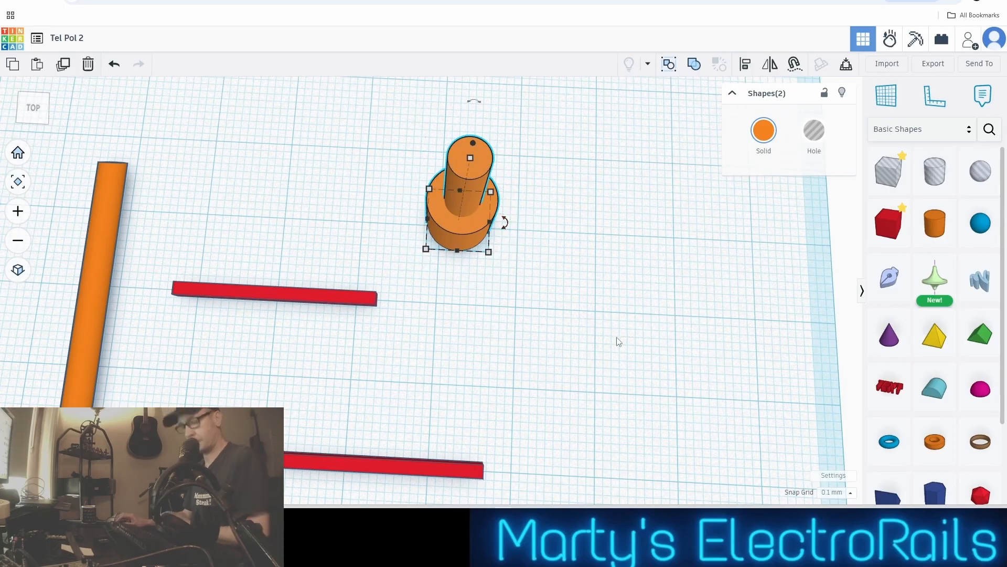
Shorten the narrow 4 mm cylinder so less of it stands above the wide cylinder
middle_drag(596, 281, 593, 235)
right_drag(593, 235, 585, 273)
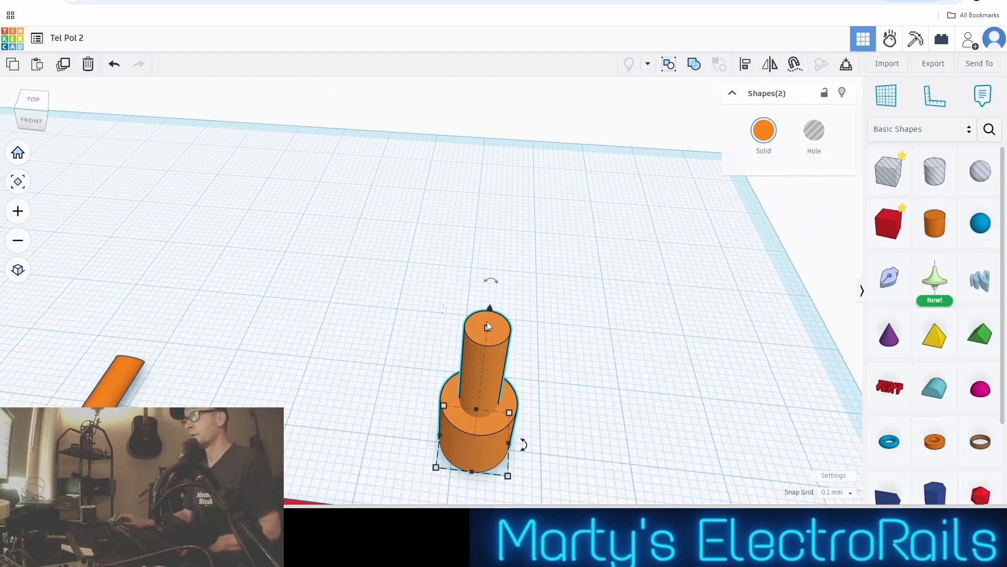
drag(485, 336, 486, 362)
click(387, 344)
click(467, 344)
Raise the wide 8 mm cylinder off the workplane so it sits around the narrow cylinder's upper end
click(474, 448)
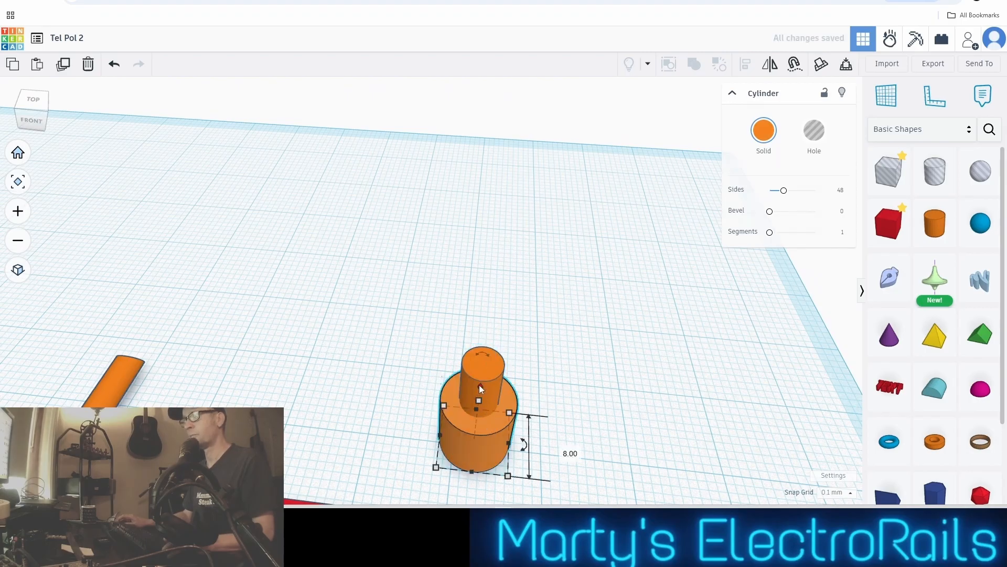
drag(482, 387, 487, 331)
scroll(488, 329, up, 2)
right_drag(488, 329, 475, 294)
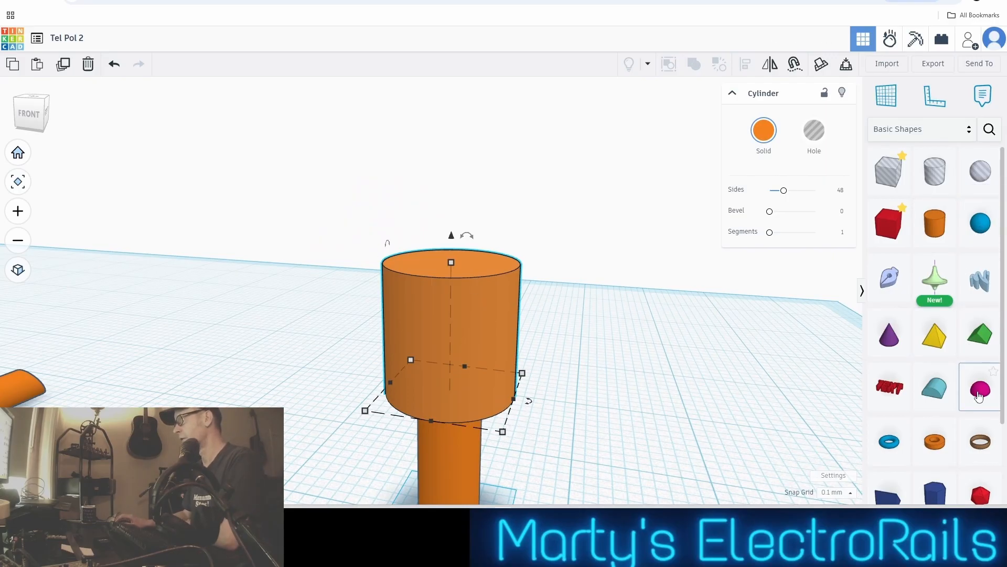
Place a solid half sphere beside the stacked cylinders and set its width and depth to 8 mm each
drag(979, 396, 669, 391)
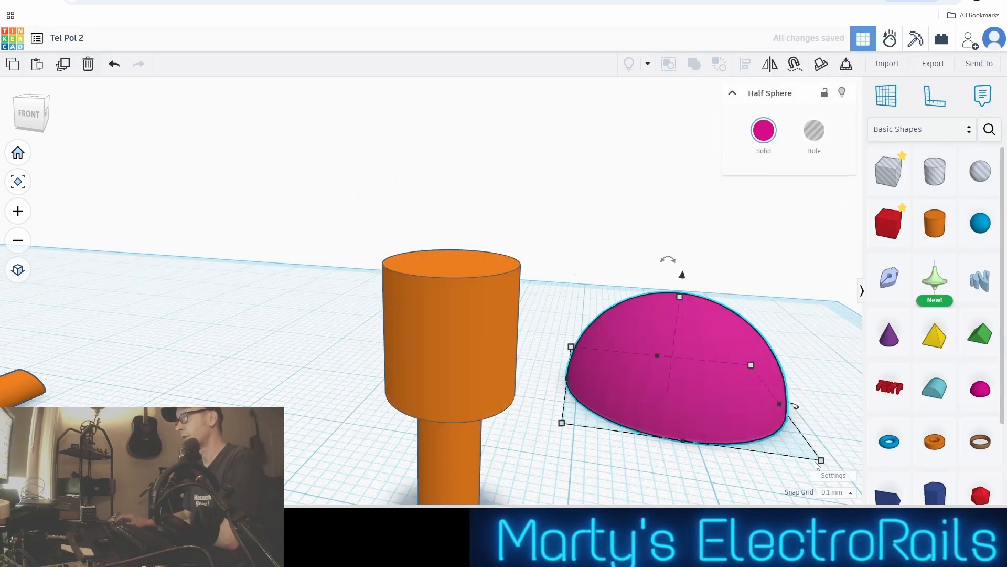
click(814, 464)
click(716, 405)
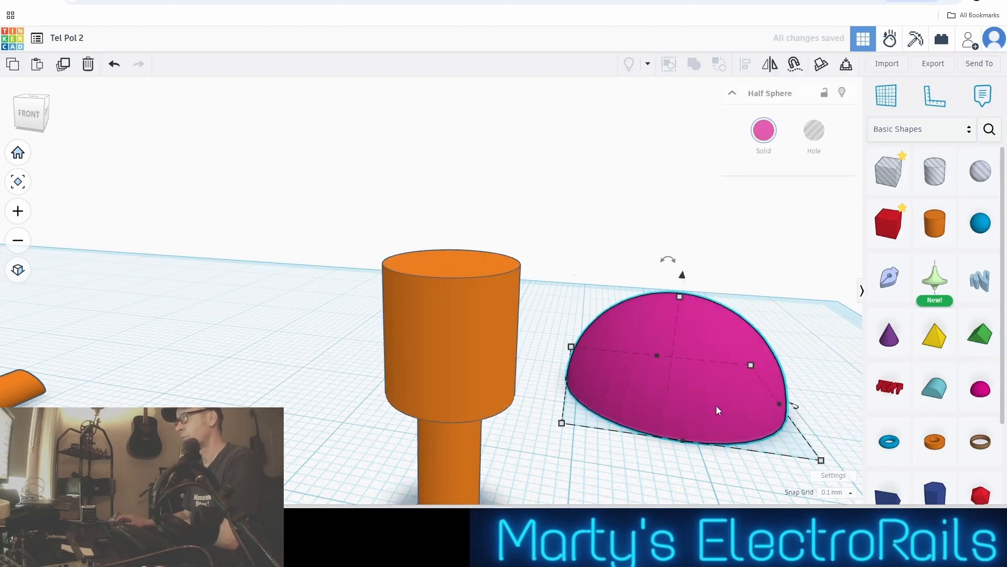
click(822, 460)
click(686, 451)
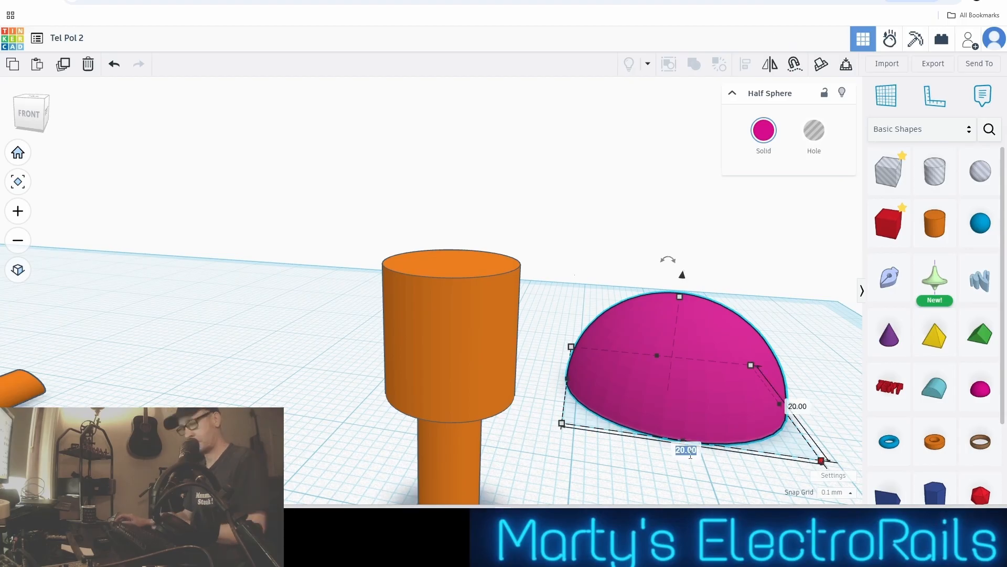
text(8)
key(Return)
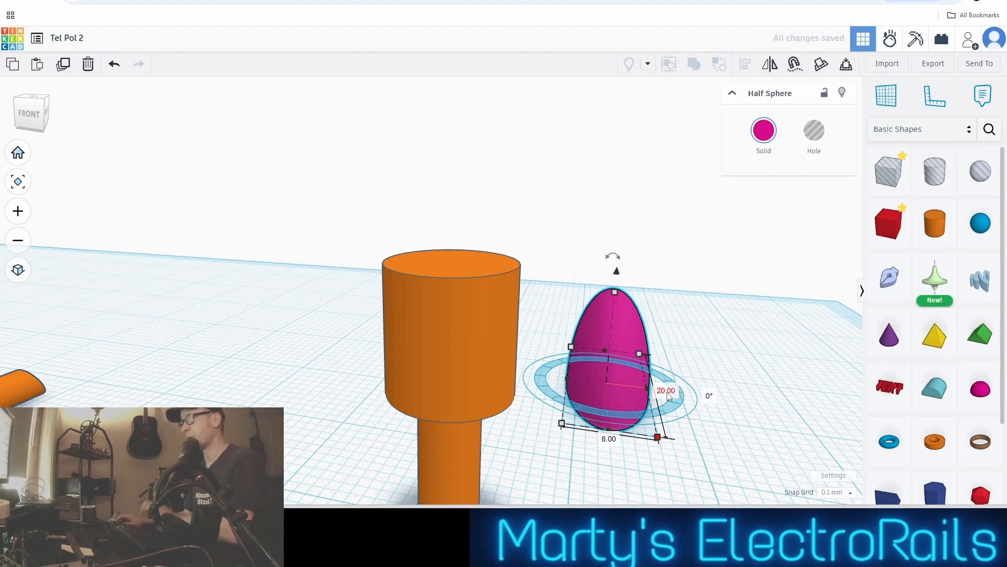
click(666, 391)
text(8)
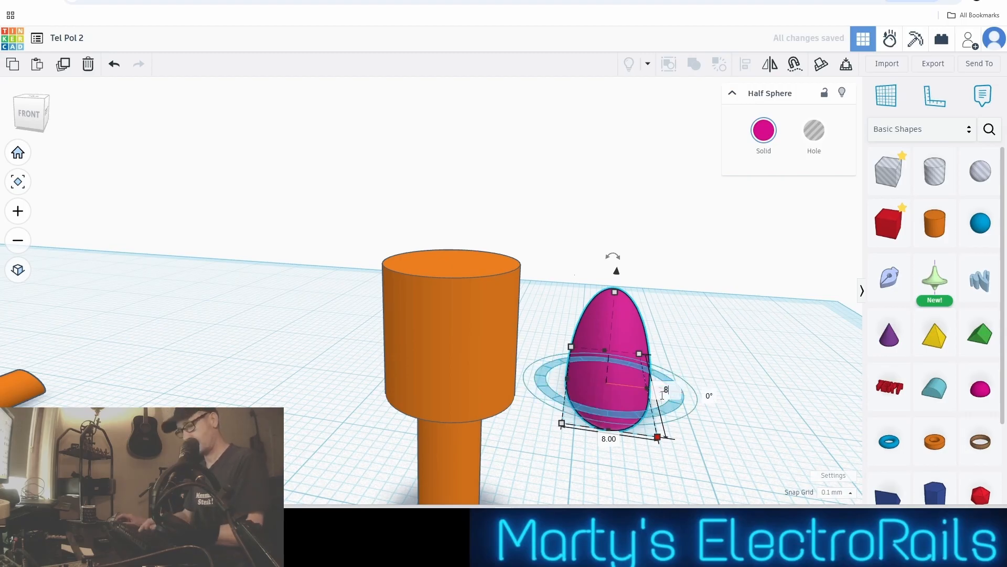
key(Return)
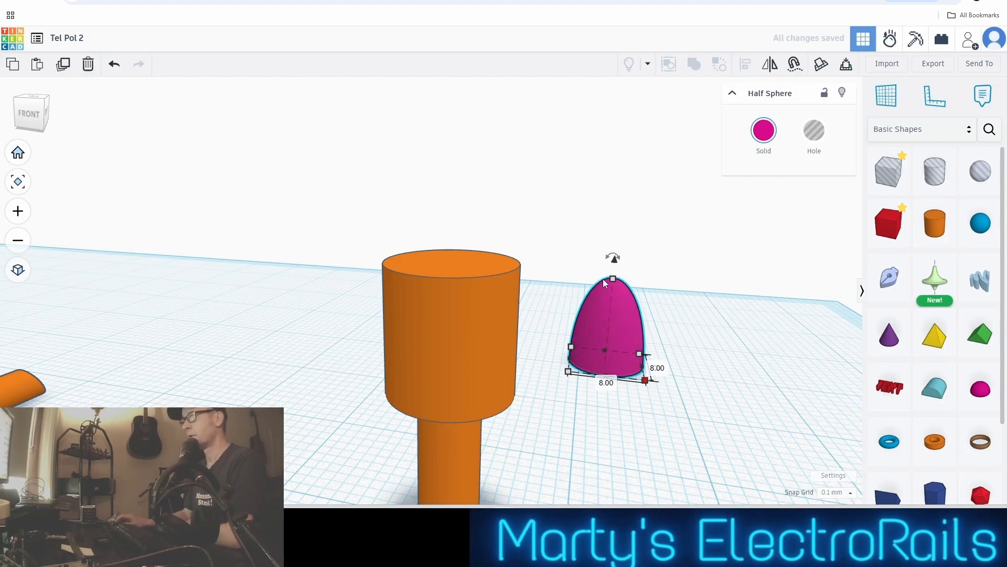
Reduce the half sphere's height to 3.2 mm to form a flat dome
drag(613, 279, 608, 318)
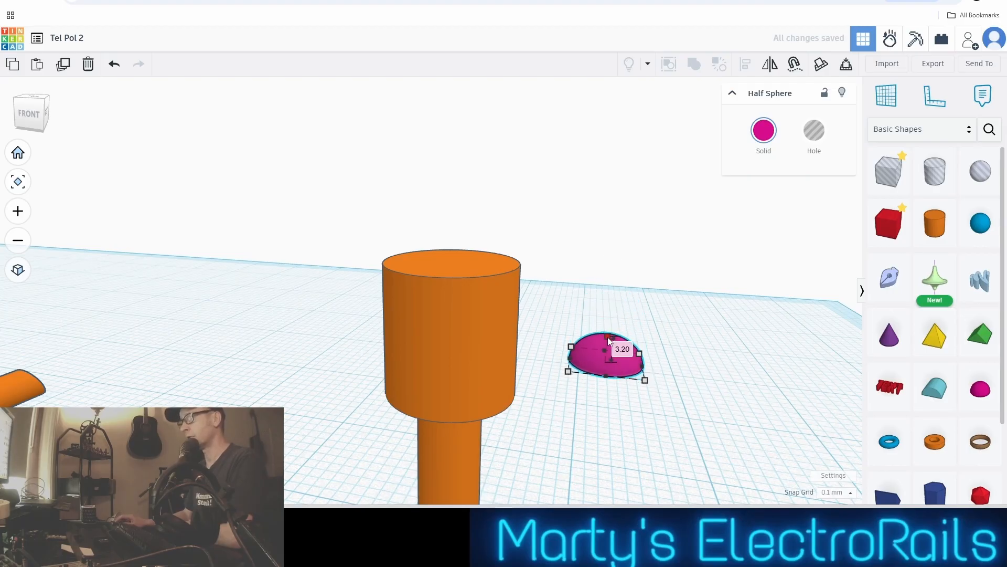
scroll(619, 351, down, 2)
scroll(621, 351, up, 4)
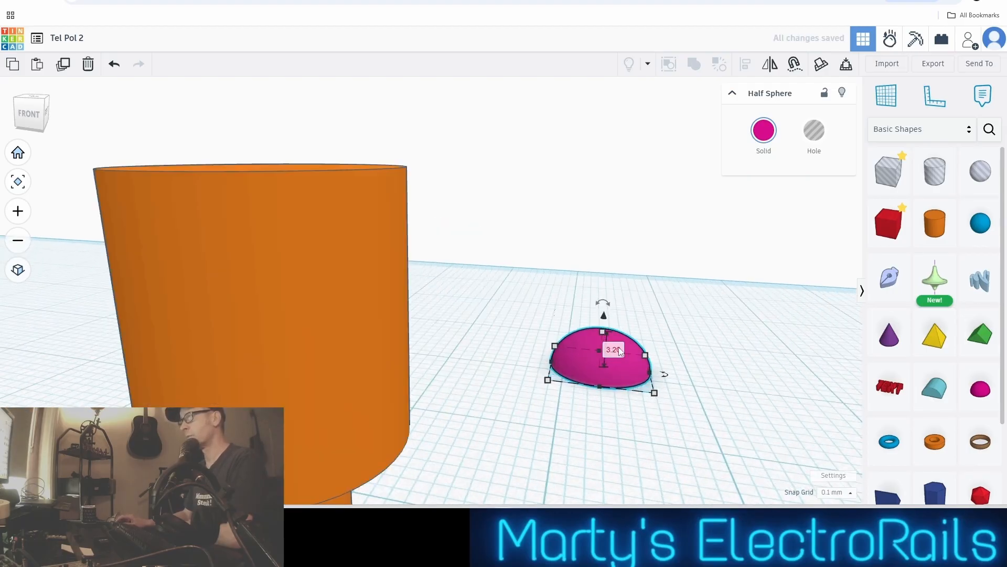
scroll(620, 351, down, 2)
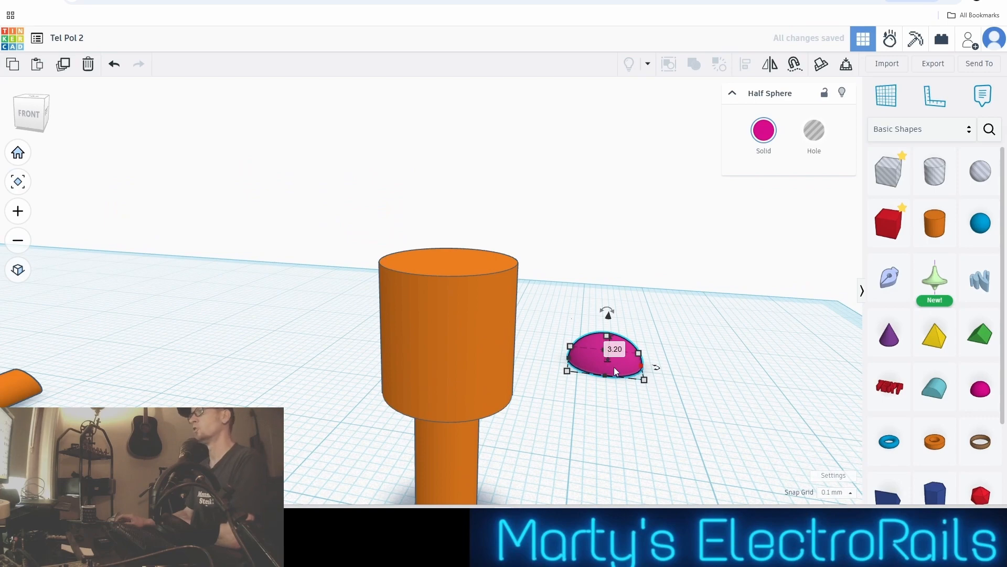
scroll(615, 369, up, 3)
scroll(615, 368, down, 2)
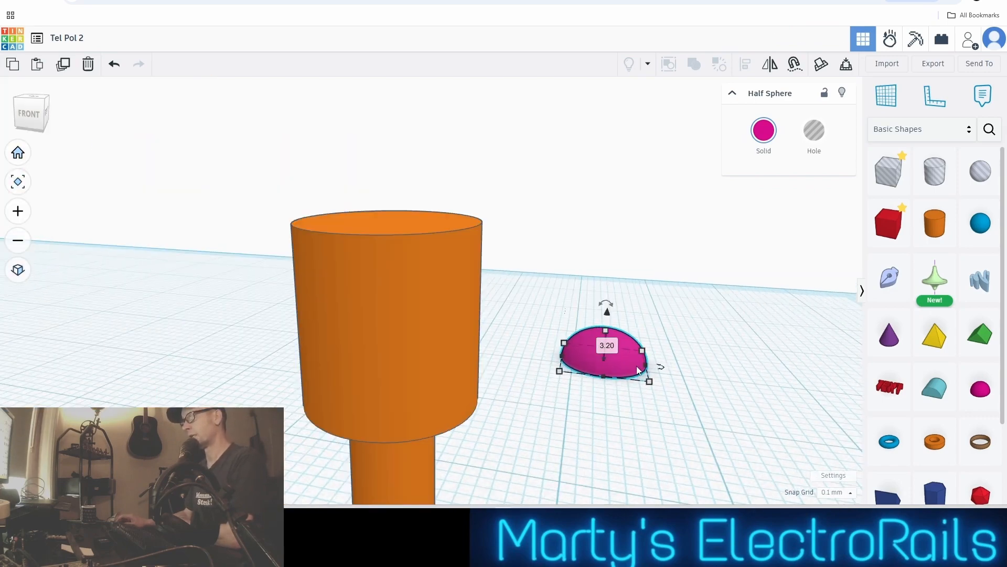
Move the half sphere onto the cylinders' axis and raise it 17.3 mm above the workplane to cap the wide cylinder
drag(630, 369, 602, 415)
scroll(601, 369, down, 2)
right_drag(675, 398, 573, 393)
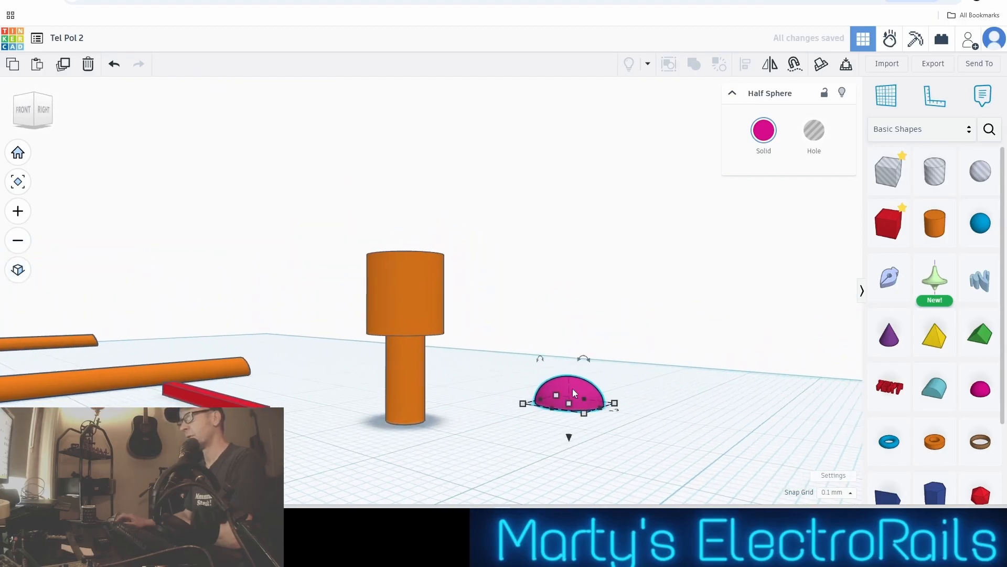
drag(576, 395, 407, 410)
scroll(414, 410, up, 3)
right_drag(522, 395, 631, 386)
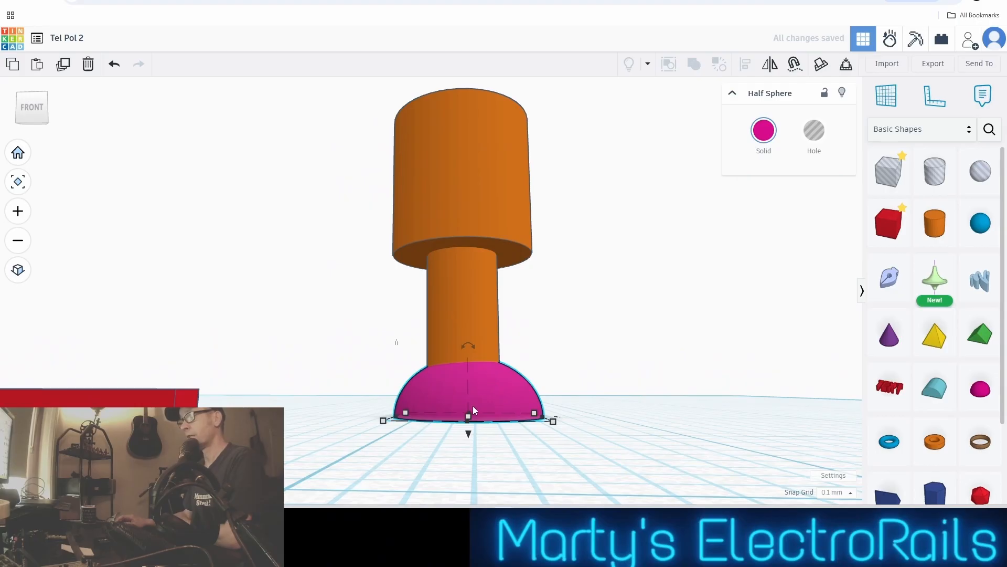
drag(469, 433, 458, 135)
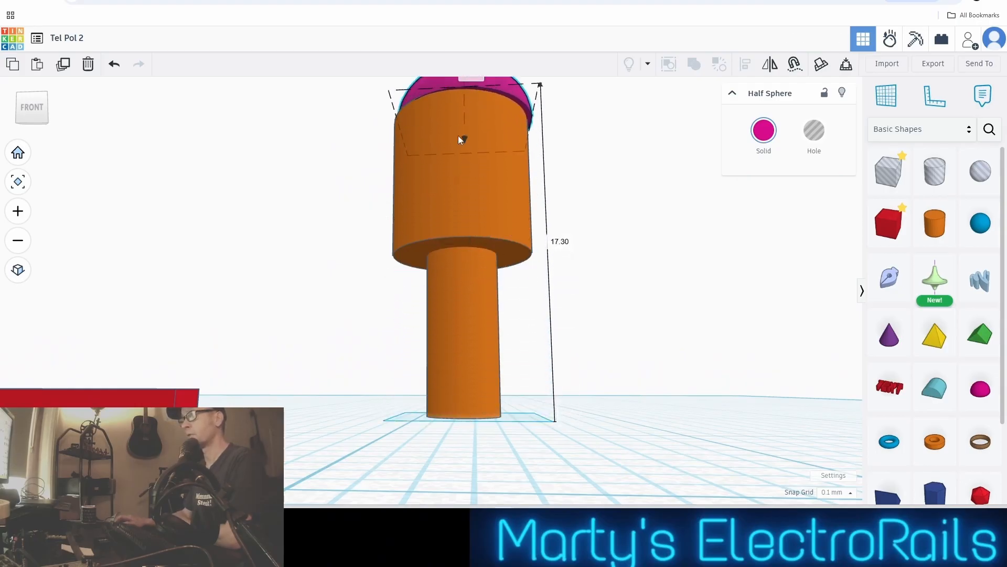
right_drag(459, 135, 590, 242)
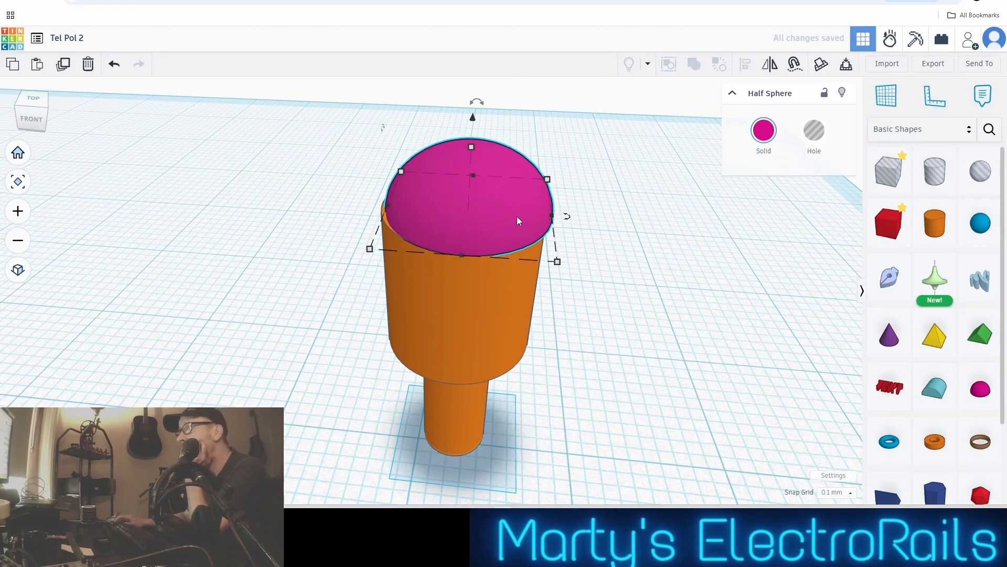
Align the half sphere and both cylinders on their centres in width and depth
scroll(518, 217, down, 2)
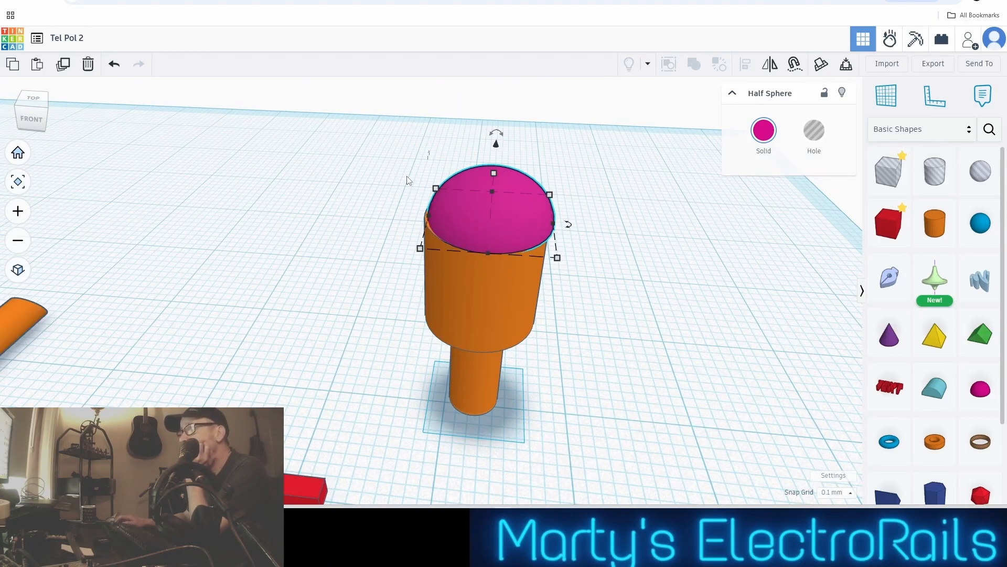
drag(408, 180, 541, 381)
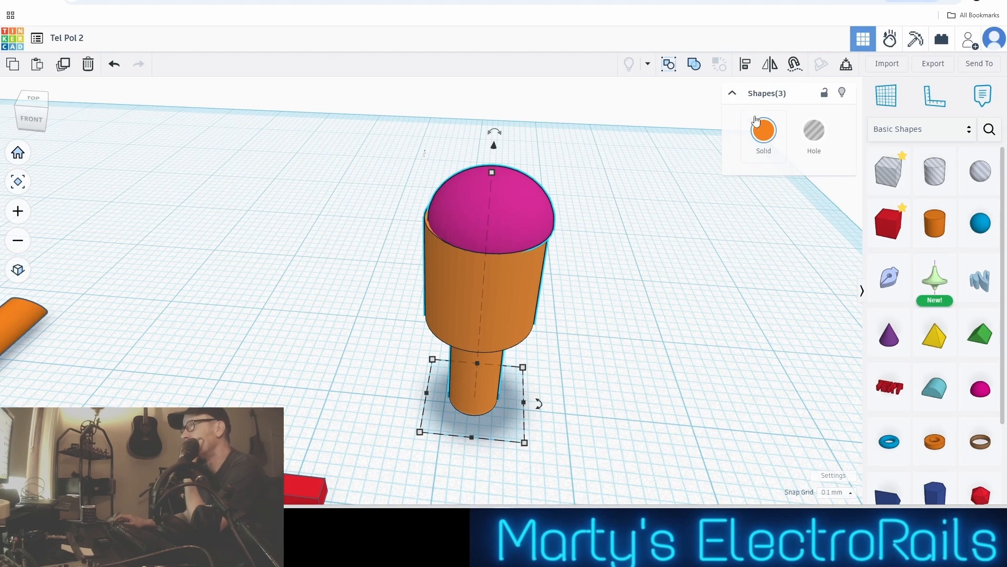
click(745, 70)
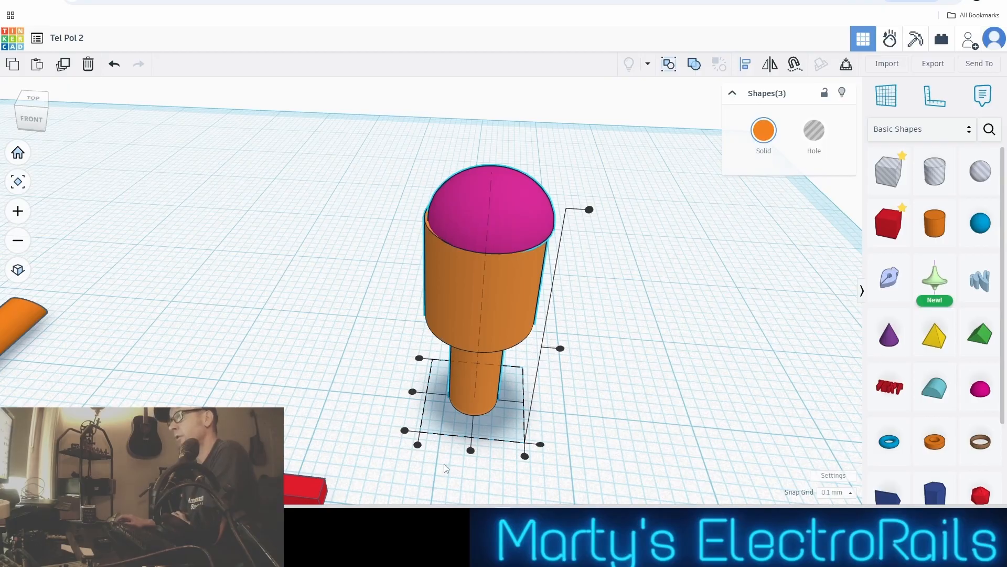
click(471, 450)
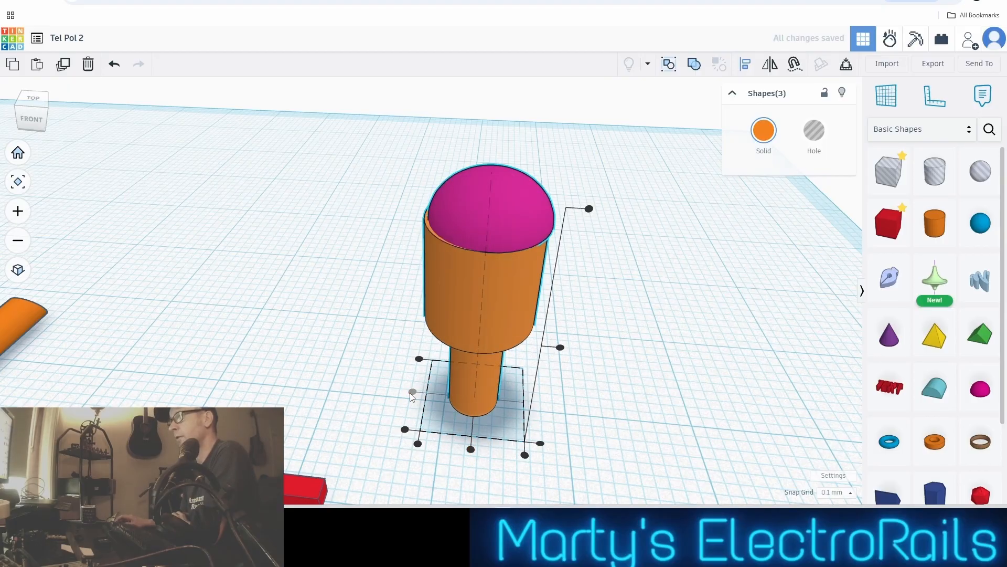
click(470, 450)
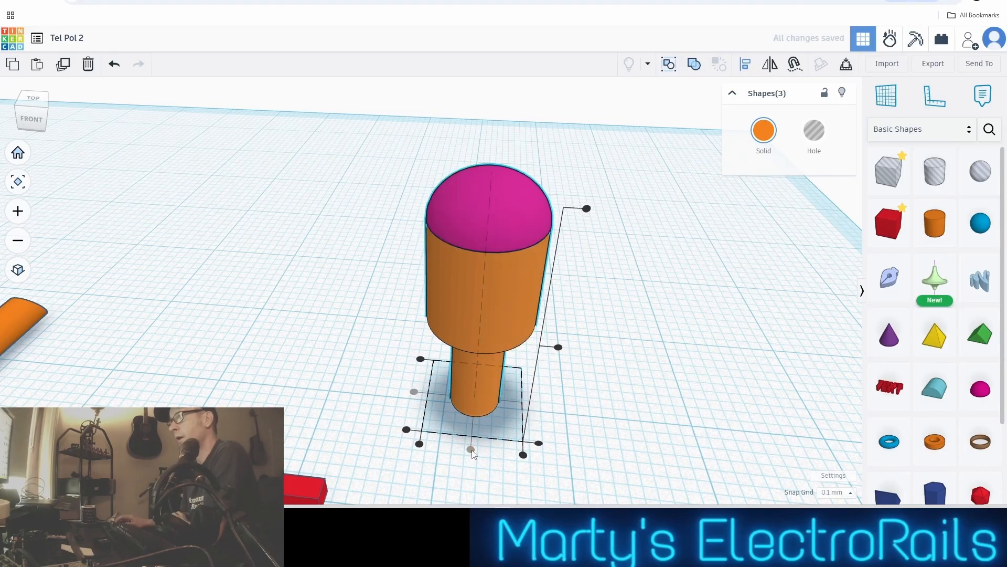
click(582, 344)
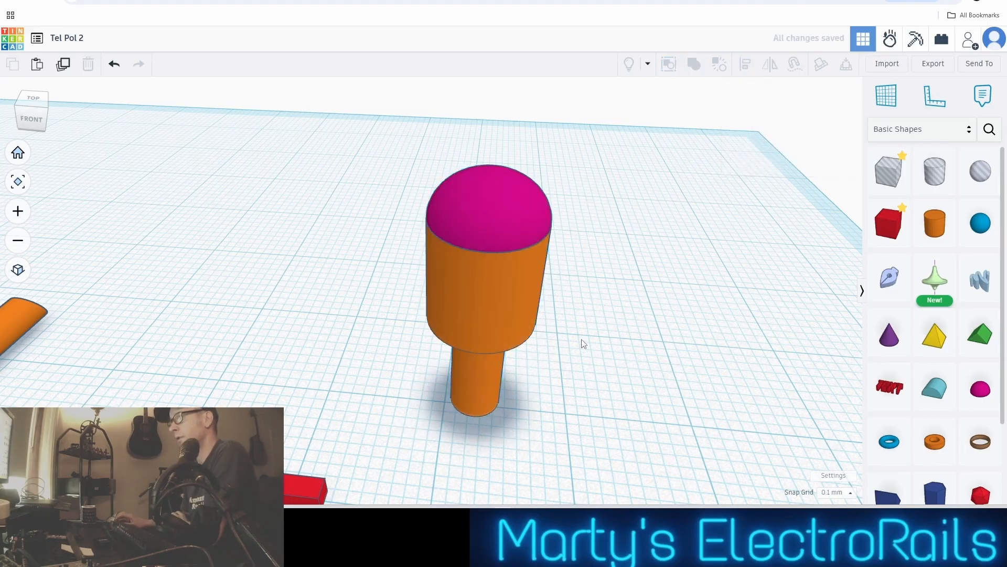
Lower the half sphere by 0.1 mm so it sits slightly inside the top of the wide cylinder
scroll(582, 344, down, 3)
right_drag(582, 344, 522, 202)
click(523, 201)
scroll(522, 200, up, 5)
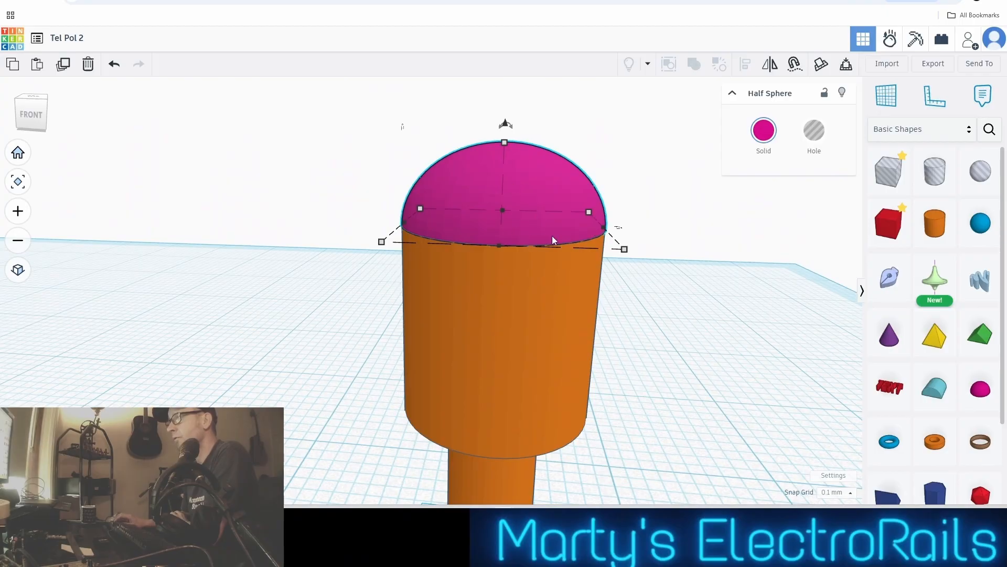
mouse_move(552, 240)
right_down()
mouse_move(569, 277)
mouse_move(568, 247)
right_up()
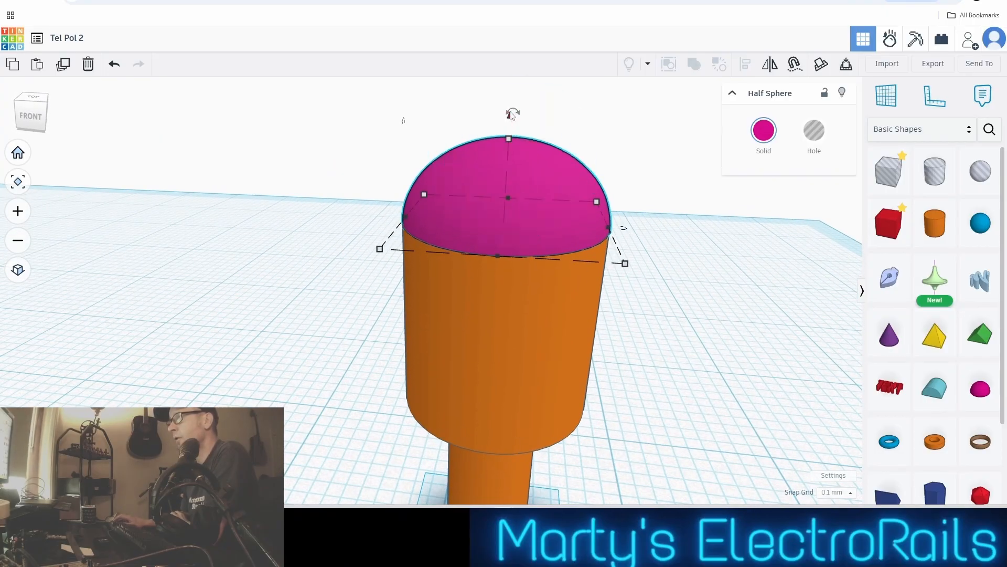
drag(512, 115, 509, 140)
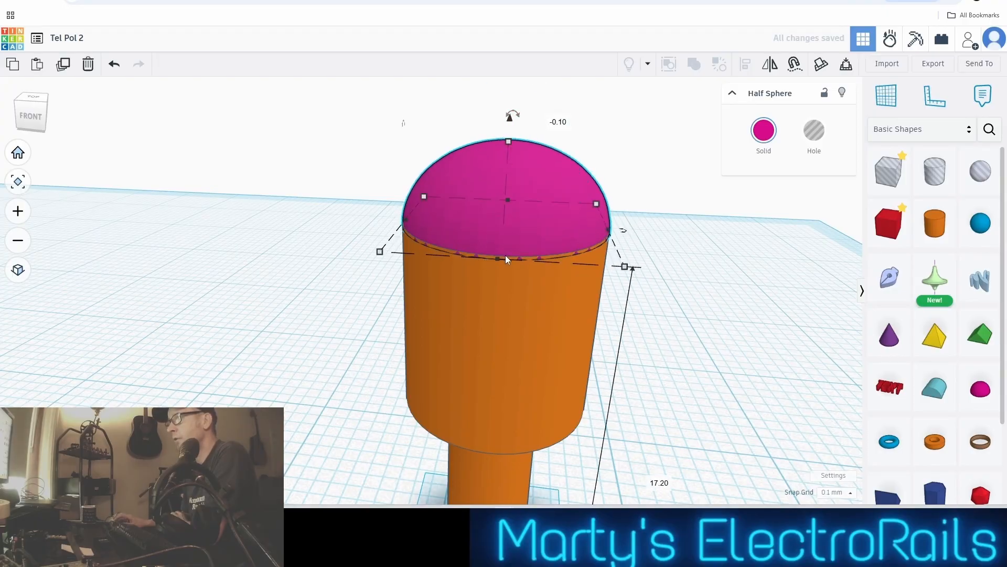
Shorten the narrow 4 mm cylinder and raise it slightly off the workplane so less of it protrudes below the wide cylinder
scroll(506, 256, down, 1)
scroll(505, 256, up, 1)
scroll(656, 294, down, 5)
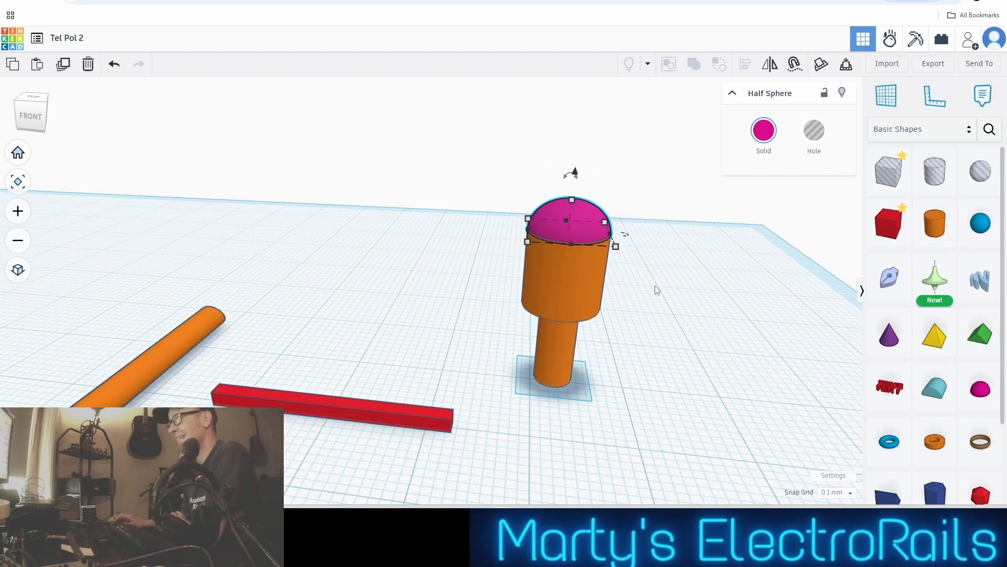
scroll(688, 329, down, 1)
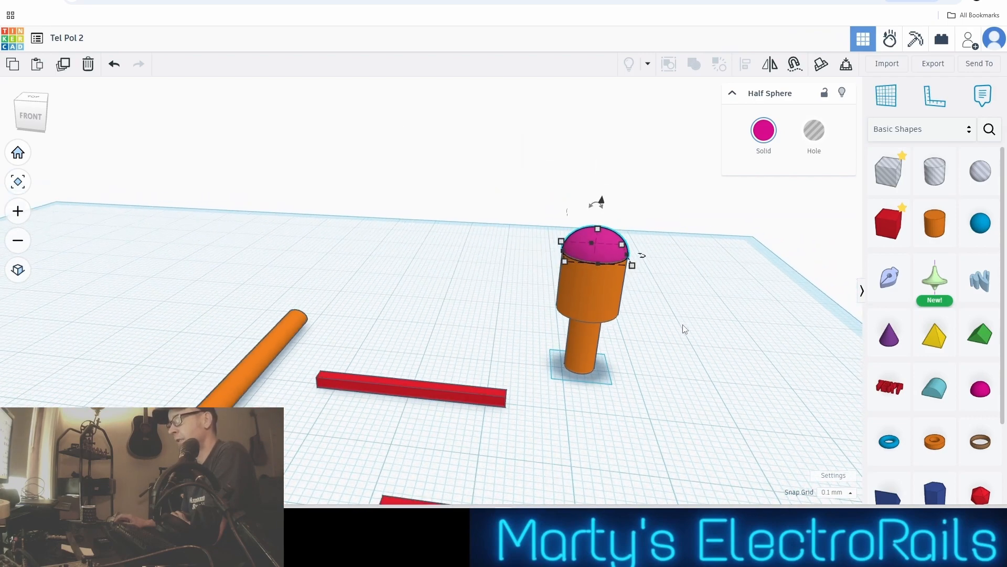
click(588, 345)
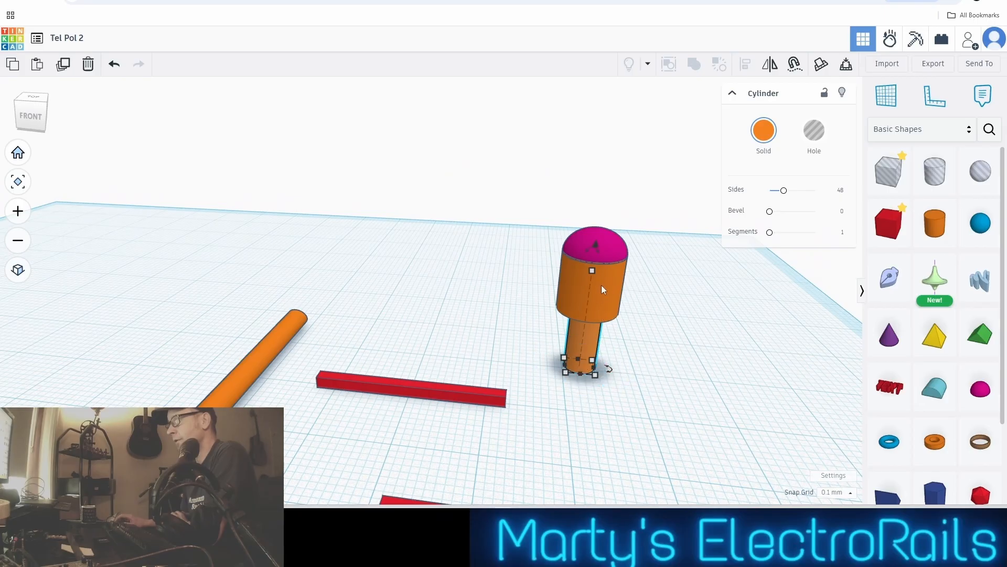
drag(591, 270, 589, 285)
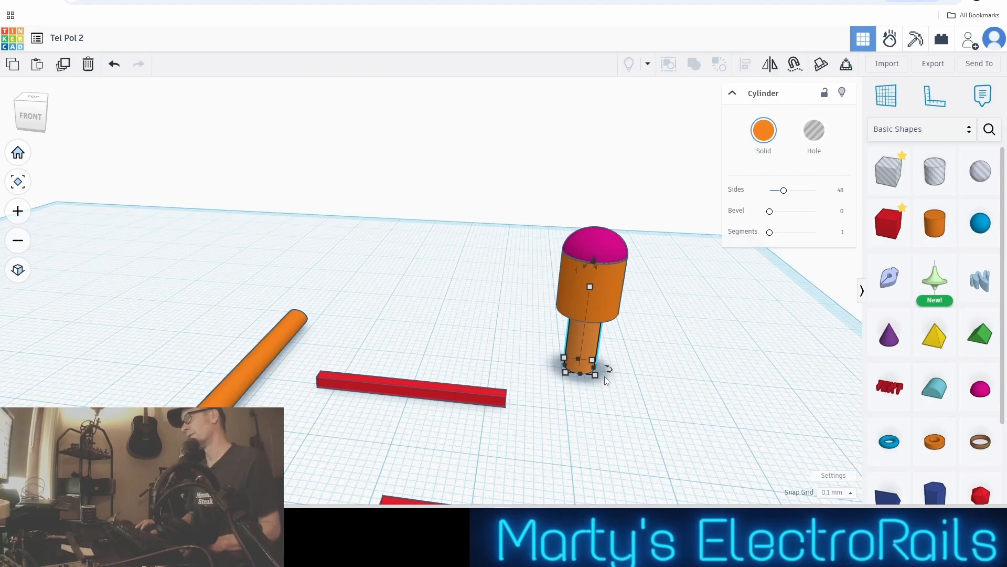
key(ctrl+Up)
key(ctrl+Up)
key(ctrl+Up)
key(ctrl+Up)
key(ctrl+Up)
key(ctrl+Up)
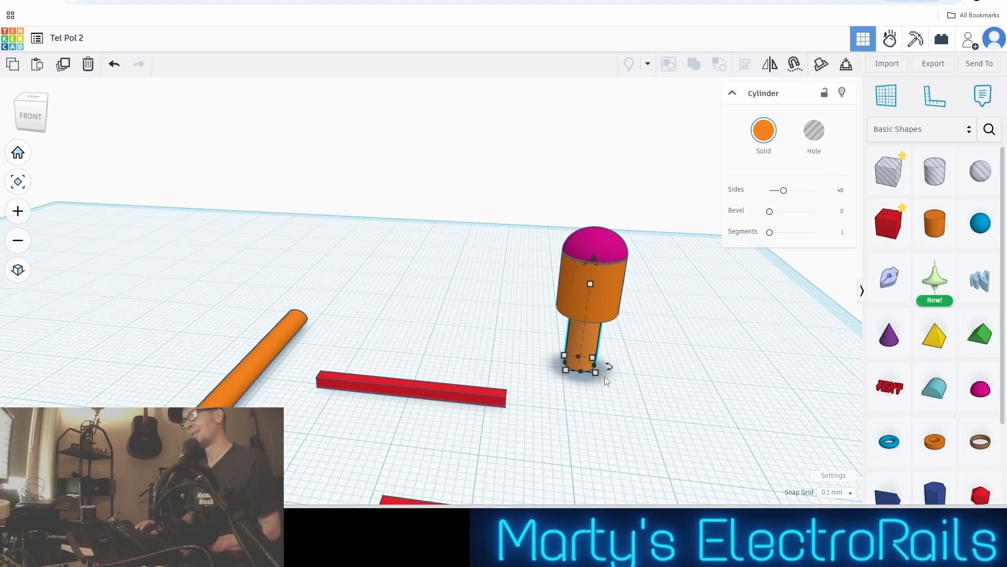
key(ctrl+Up)
key(ctrl+Up)
key(ctrl+Up)
key(ctrl+Up)
key(ctrl+Up)
key(ctrl+Up)
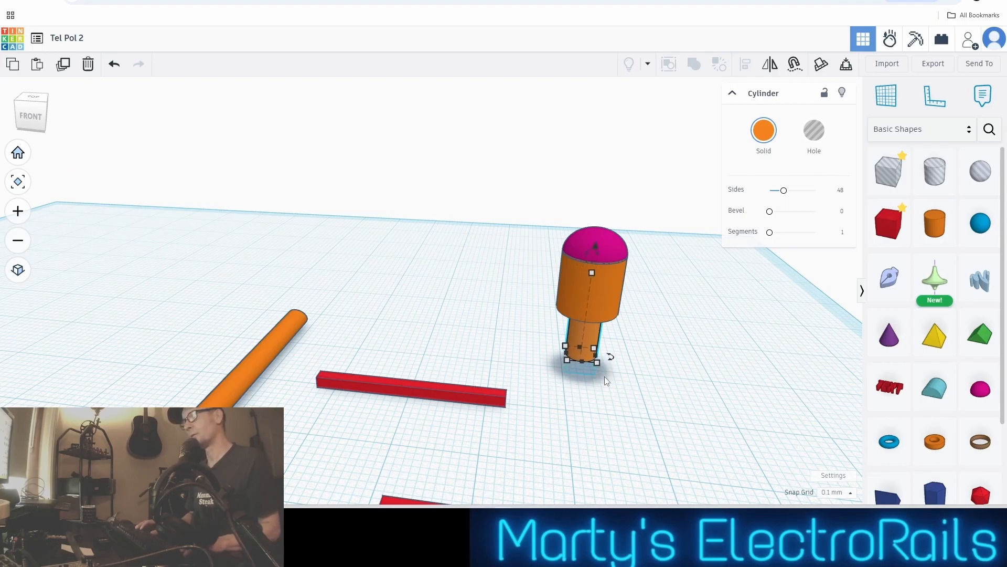
Group the half sphere and both cylinders into a single solid union and select the combined part
scroll(546, 286, up, 2)
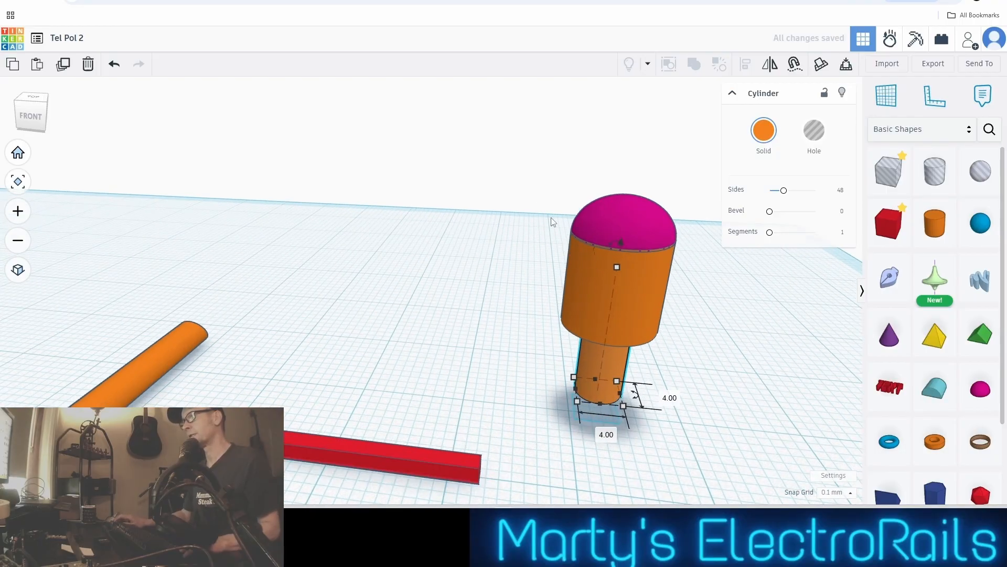
drag(620, 310, 614, 361)
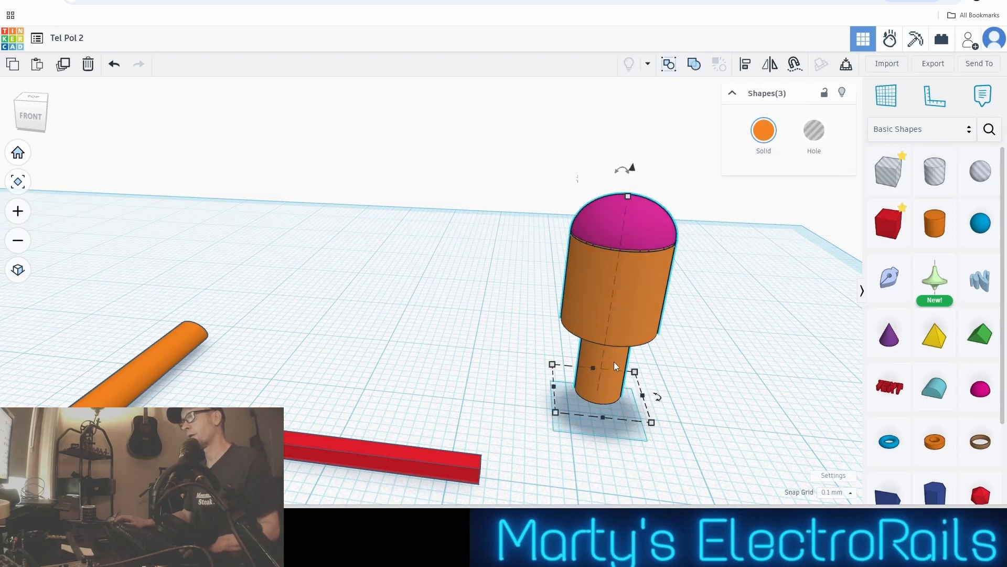
click(695, 67)
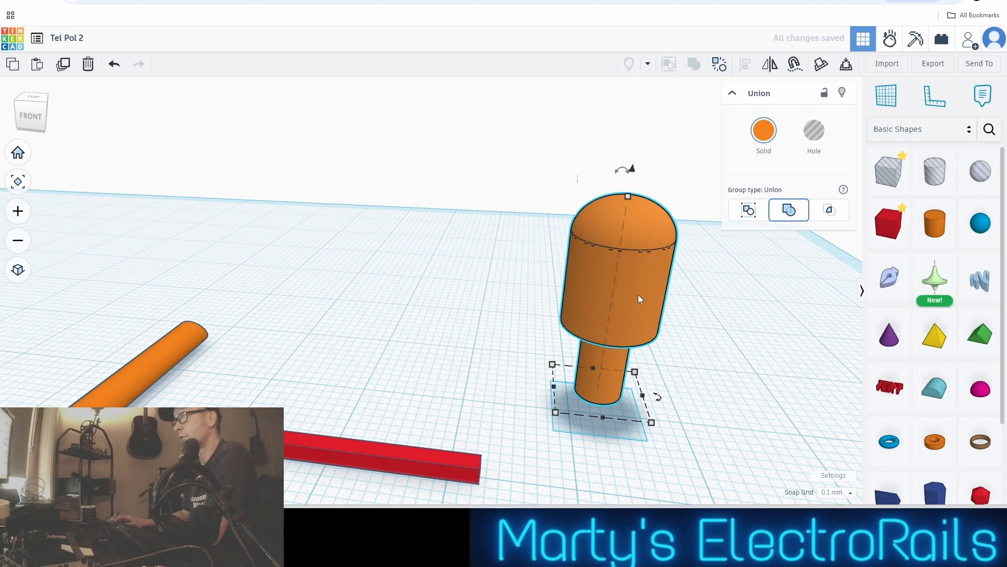
click(546, 342)
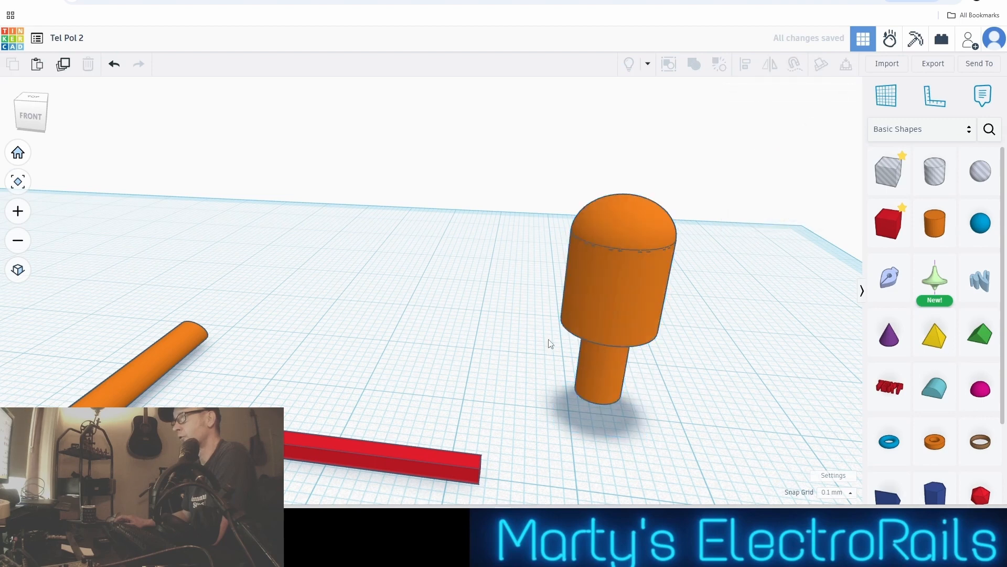
click(659, 280)
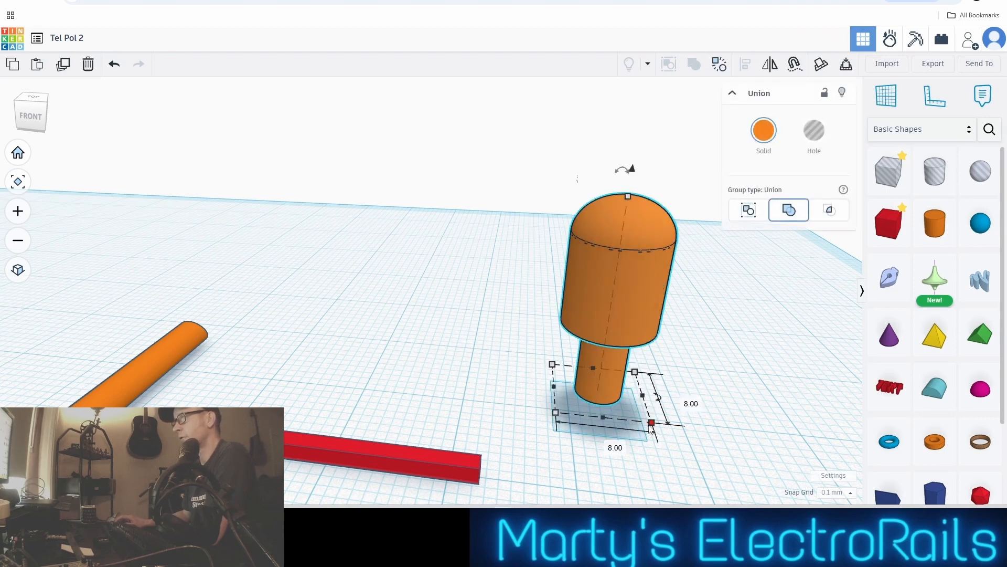
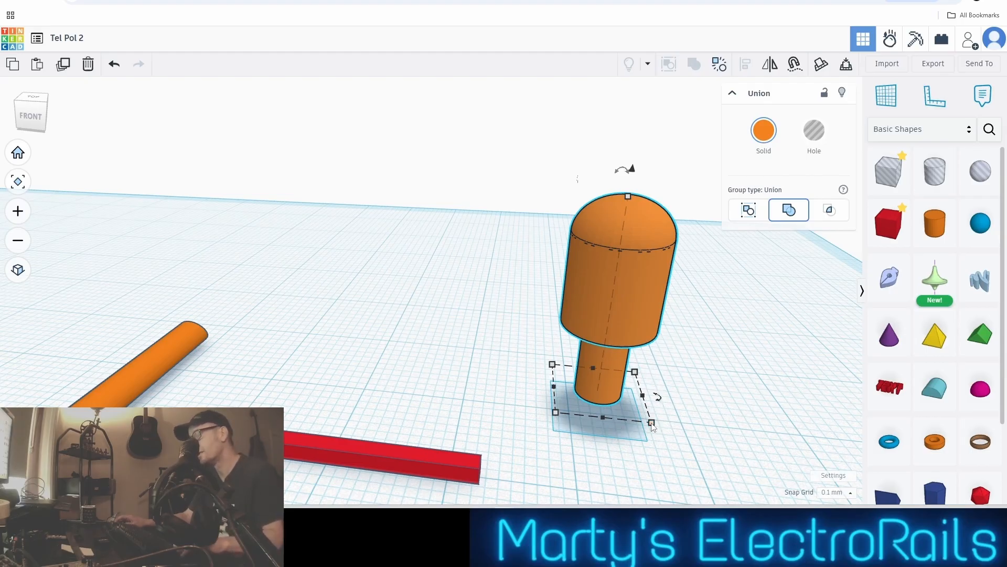
Scale the united domed part down proportionally to about 2.03 by 2.03 mm at its base
drag(651, 422, 576, 381)
scroll(577, 384, up, 5)
scroll(559, 412, down, 3)
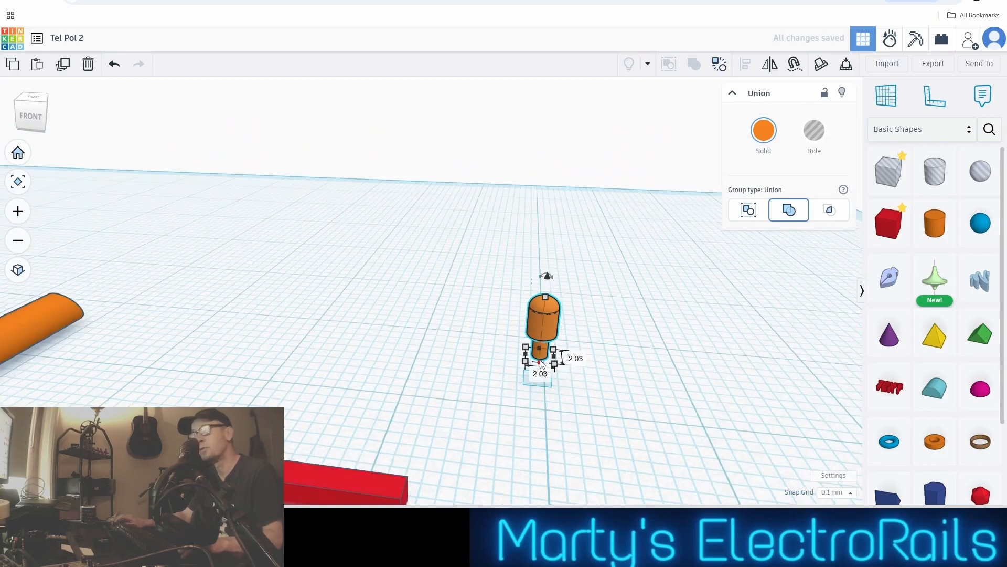
Lay the domed part on its side with a -90° rotation and drop it onto the workplane
right_drag(594, 408, 510, 420)
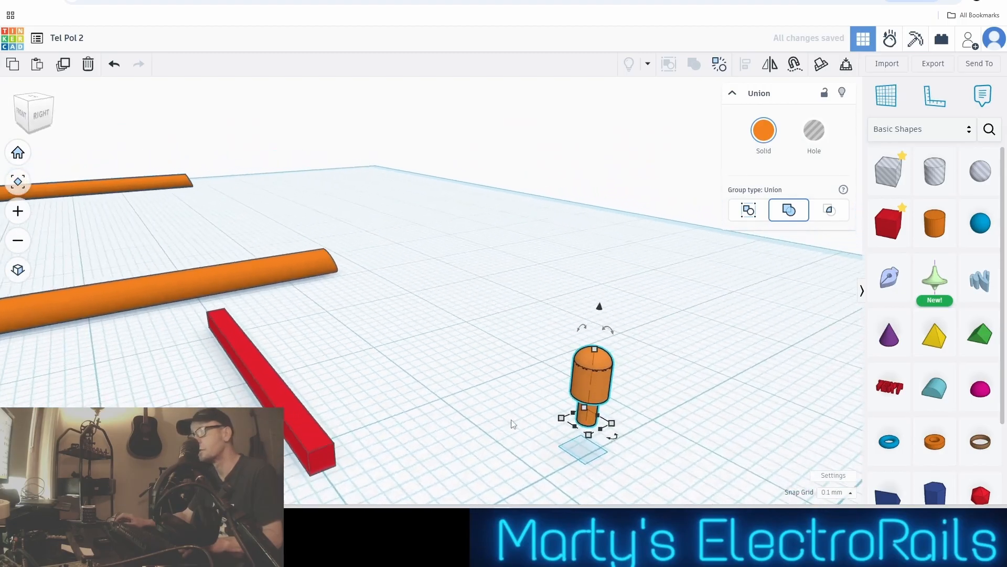
drag(581, 329, 624, 361)
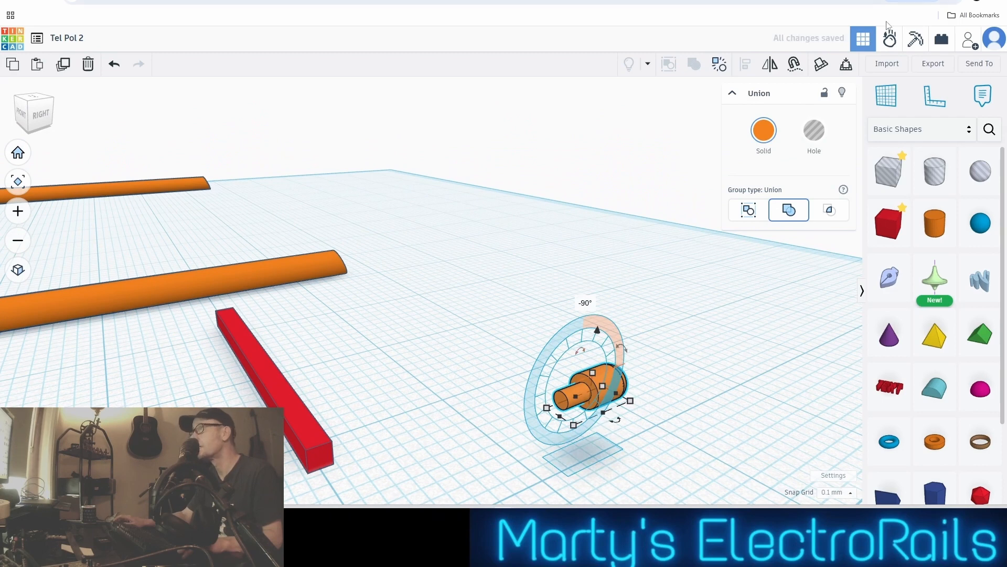
click(847, 65)
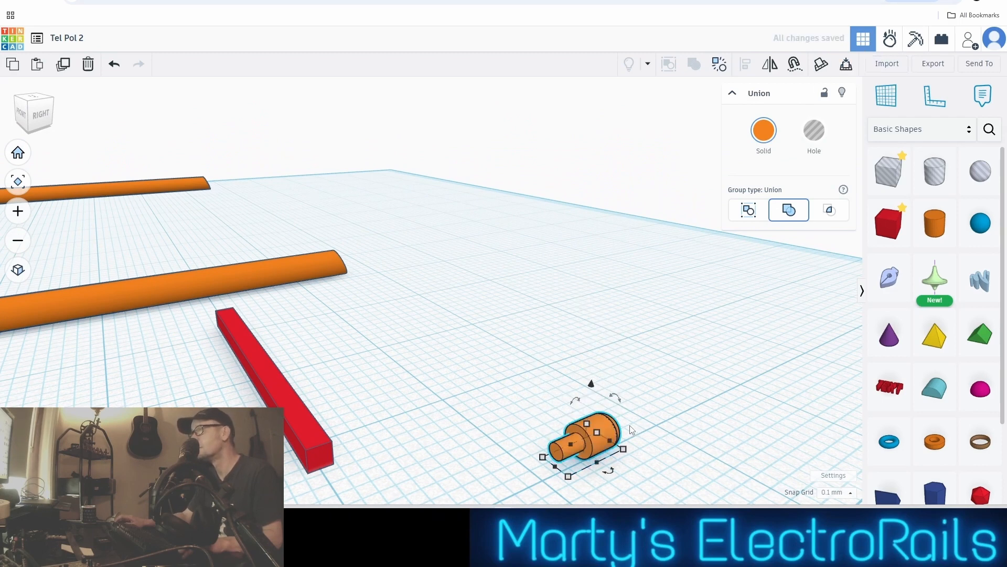
Move the domed part to the near end of the red bar so its narrow stem meets the bar's side
drag(585, 451, 358, 432)
scroll(363, 430, up, 3)
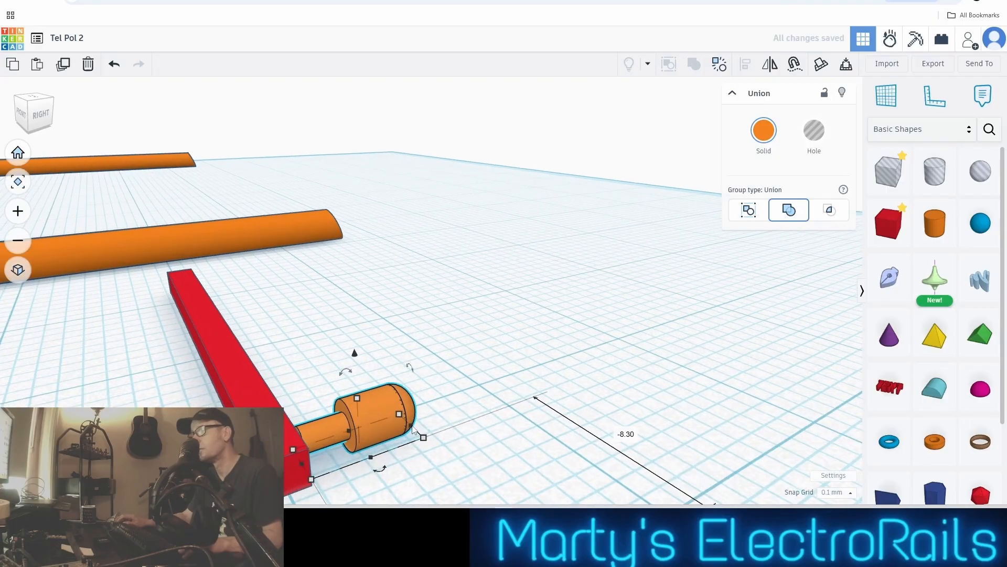
middle_drag(589, 365, 638, 387)
right_drag(638, 389, 552, 395)
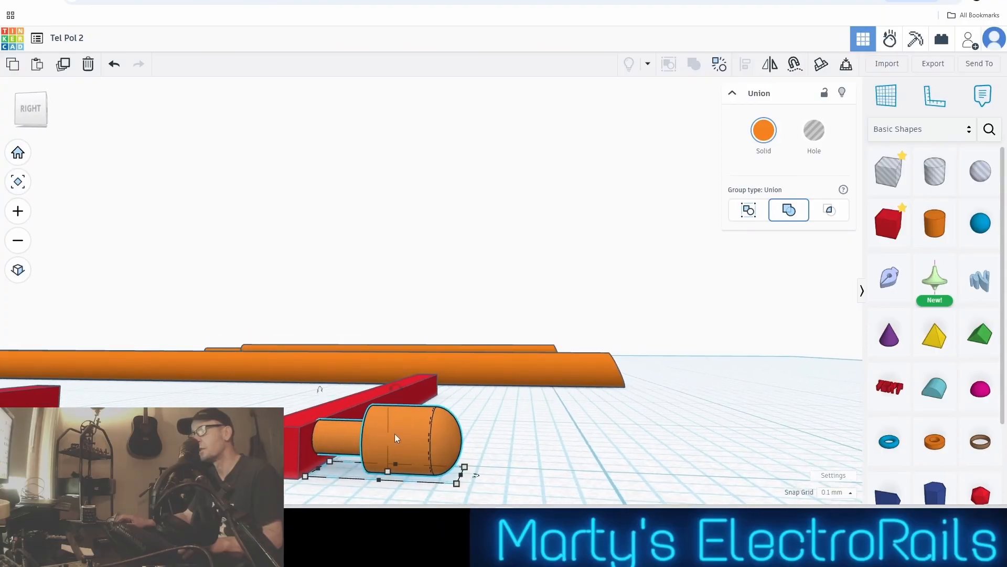
Scale the domed part down proportionally to about 3.50 by 1.52 mm and nudge its stem back towards the red bar
mouse_move(458, 486)
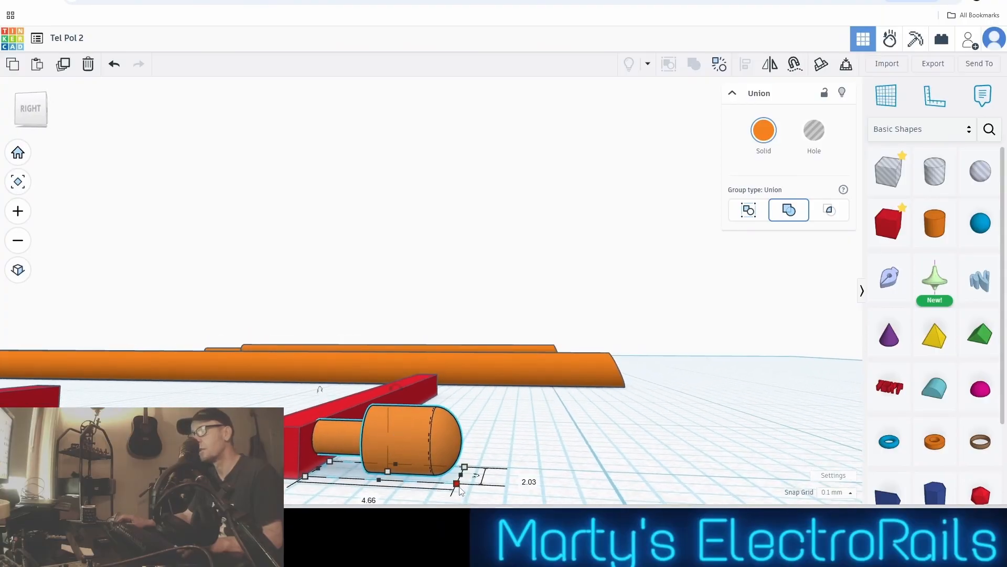
drag(448, 483, 429, 475)
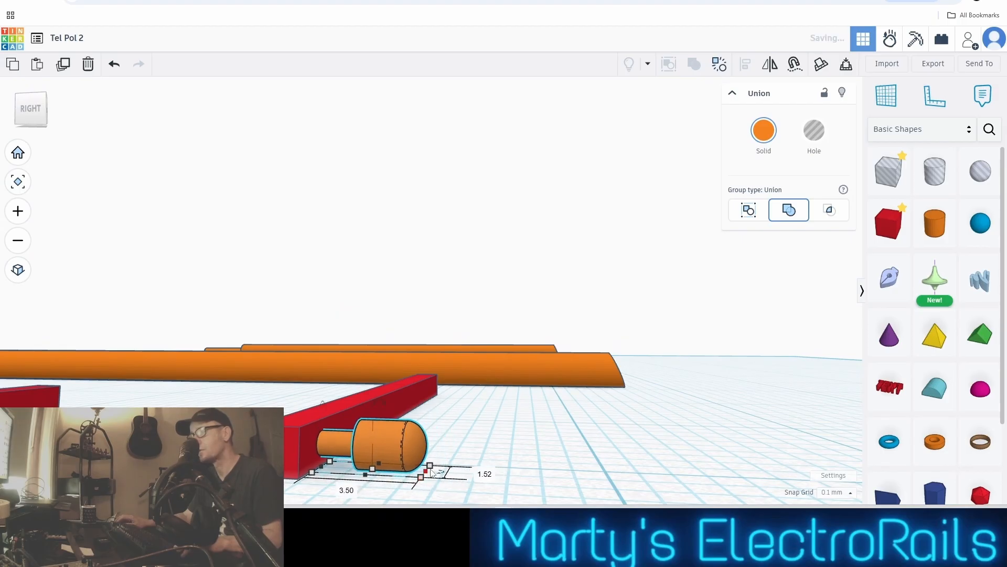
middle_drag(451, 460, 459, 459)
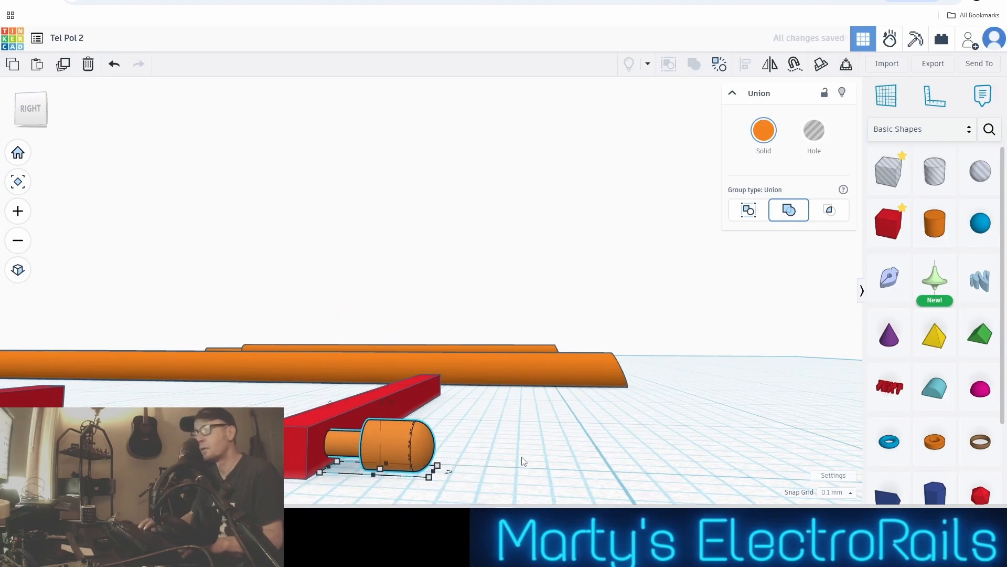
key(Left)
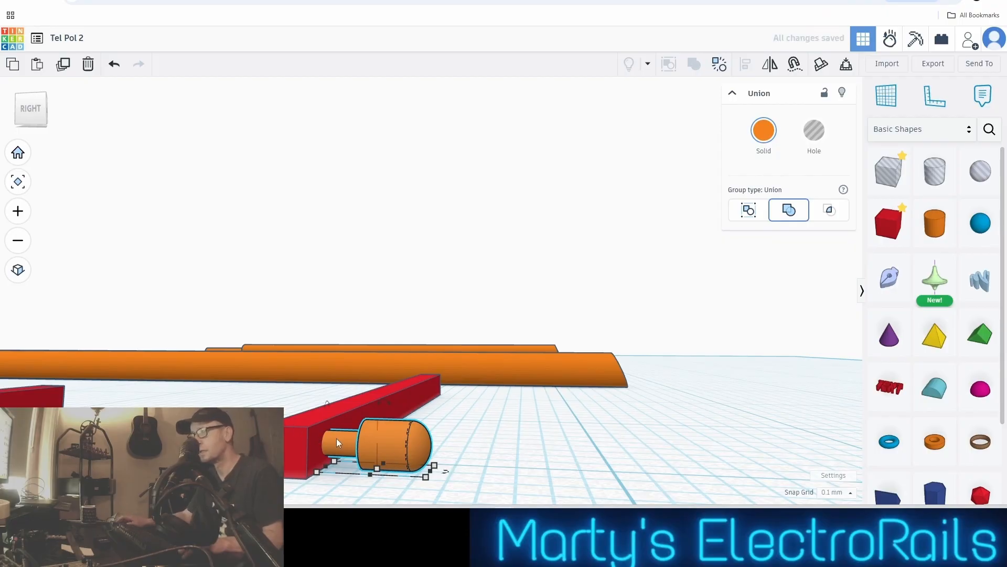
From a straight top view, shift the domed part about 11 mm along the red bar to its midpoint, stem touching the bar
scroll(396, 420, up, 1)
middle_drag(593, 378, 686, 403)
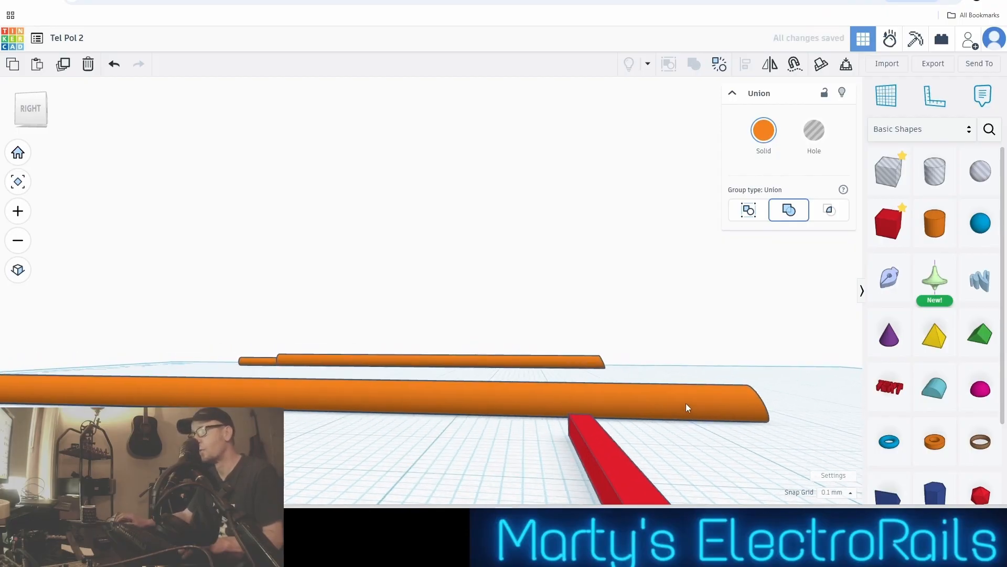
scroll(685, 403, down, 1)
click(32, 111)
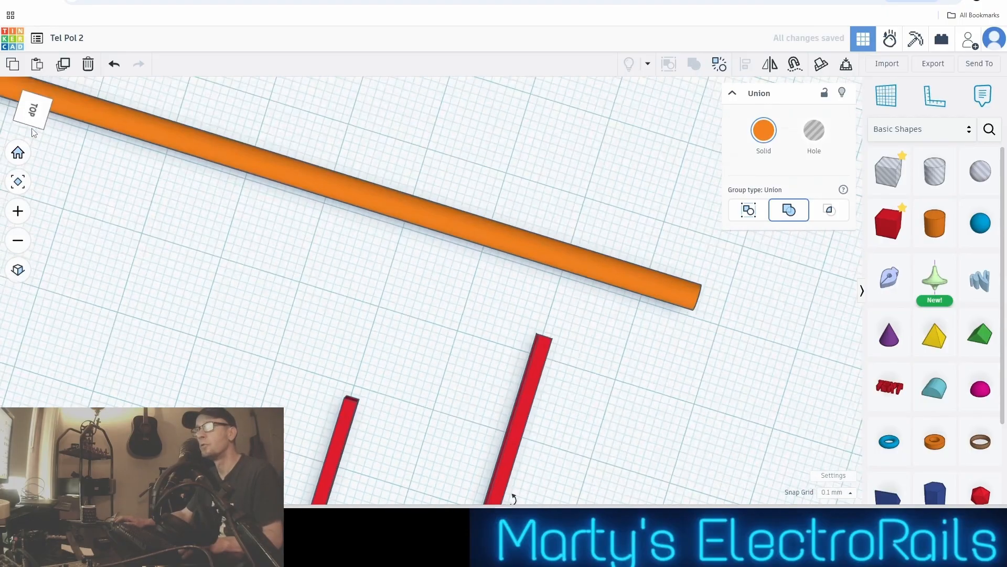
right_drag(400, 247, 523, 370)
scroll(556, 341, up, 5)
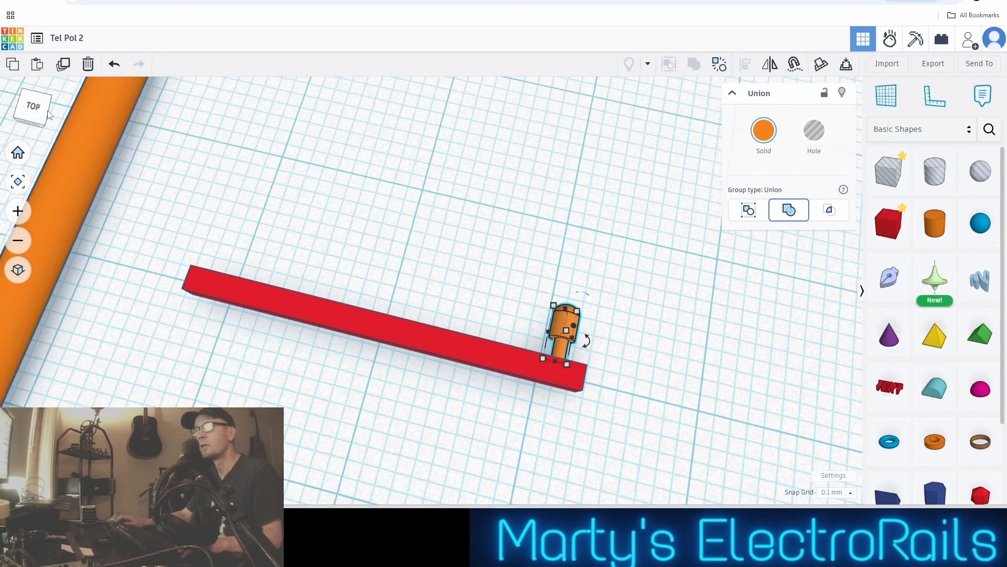
click(33, 106)
scroll(303, 306, down, 1)
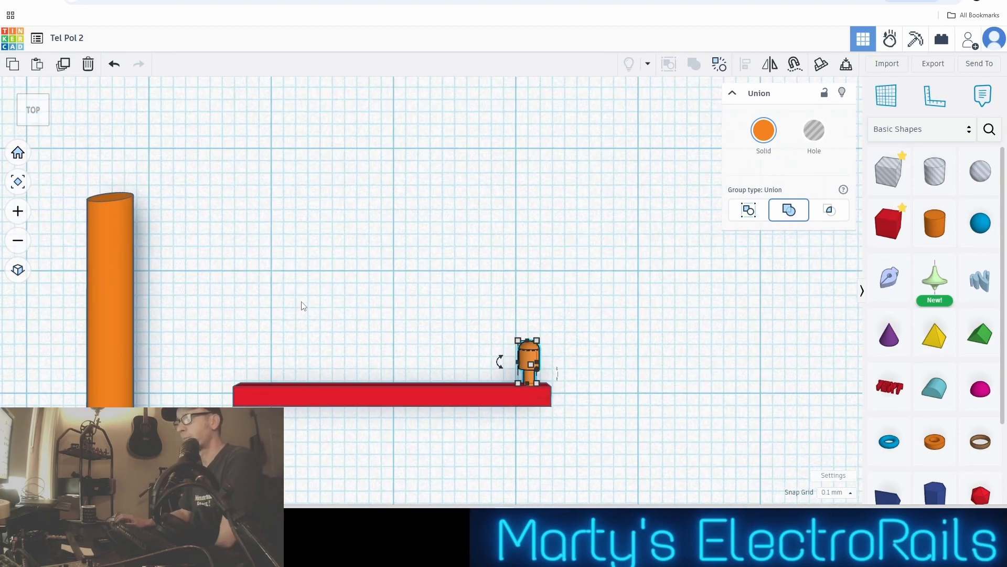
scroll(351, 461, up, 3)
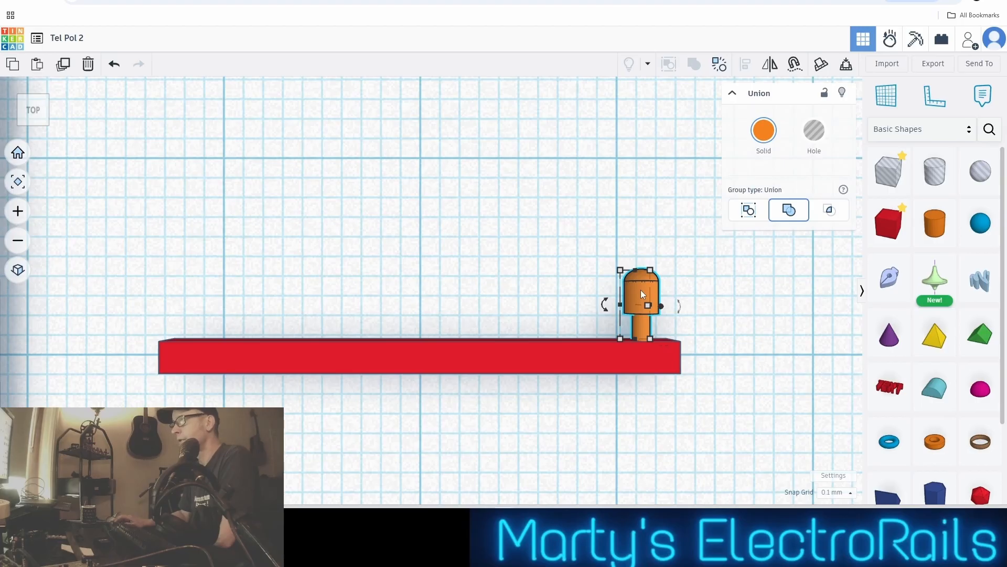
drag(640, 289, 413, 293)
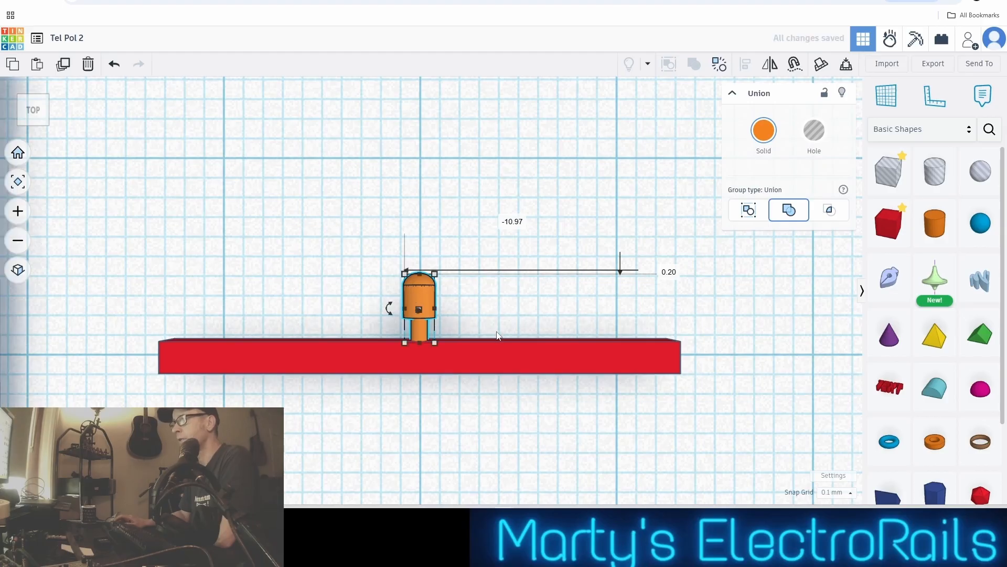
scroll(496, 332, up, 3)
middle_drag(533, 315, 562, 295)
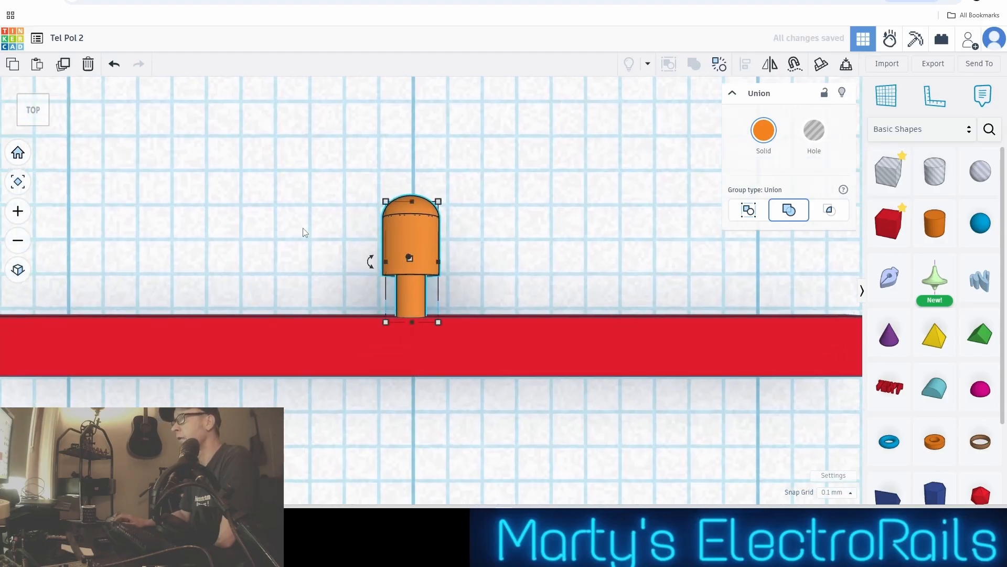
Turn the domed part into a hole, paste a copy of it and move the copy well clear of the bar
click(814, 134)
scroll(496, 274, down, 4)
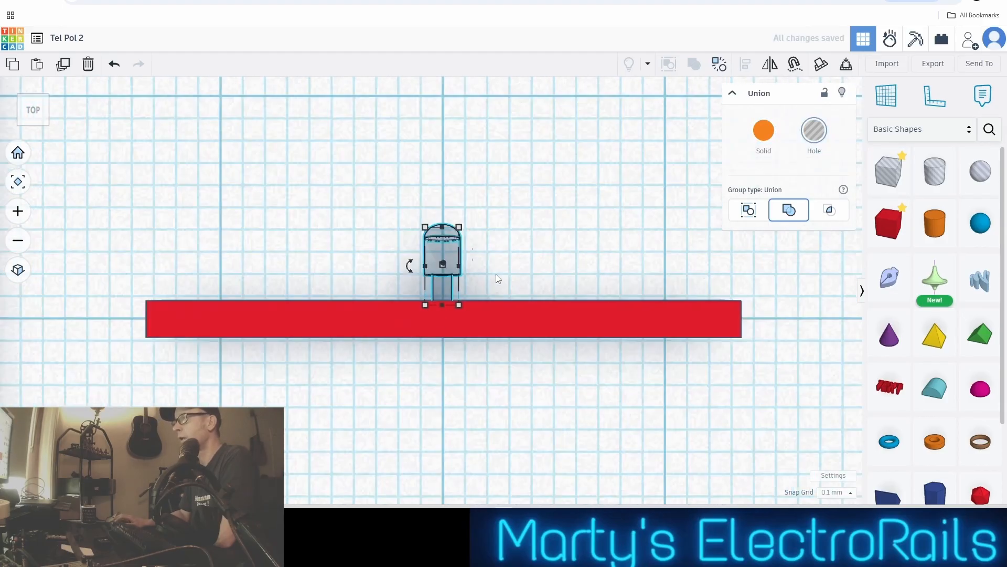
key(ctrl+c)
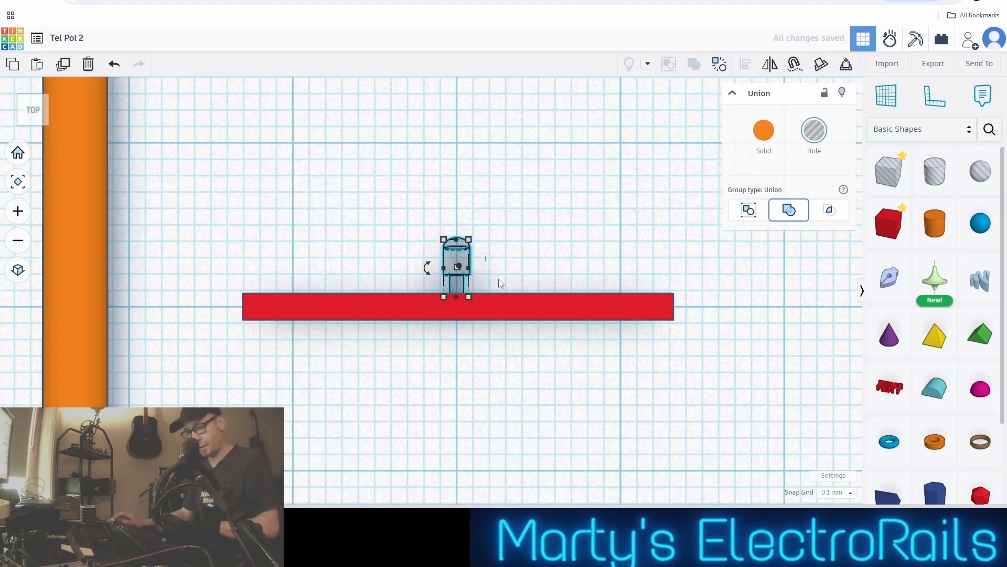
key(ctrl+v)
key(Up)
key(Up)
key(Up)
key(Up)
key(Up)
key(Up)
key(Up)
key(Up)
key(Up)
key(Up)
key(Up)
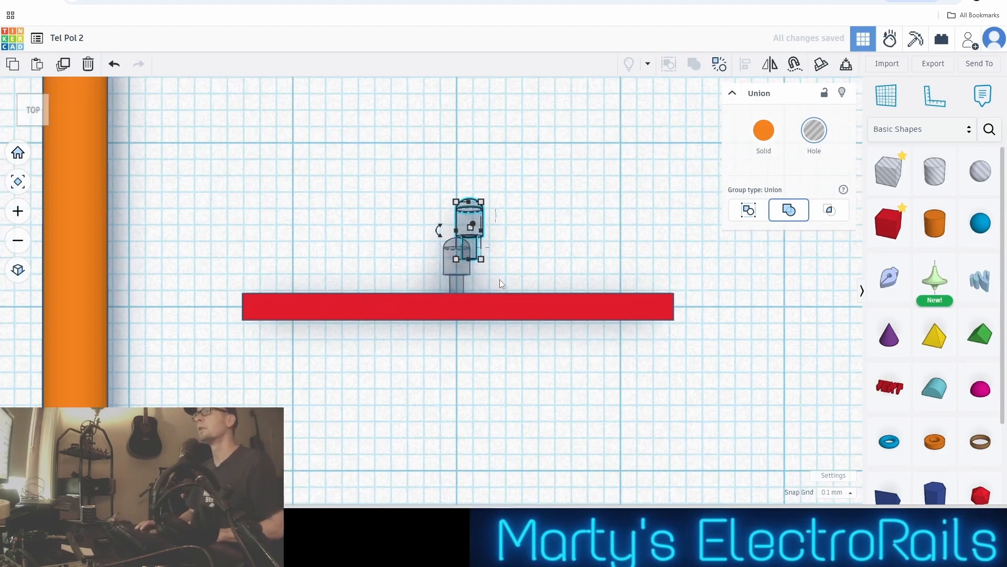
key(Up)
key(Up)
key(Up)
key(Up)
key(Up)
key(Up)
key(Up)
key(Up)
key(Up)
key(Up)
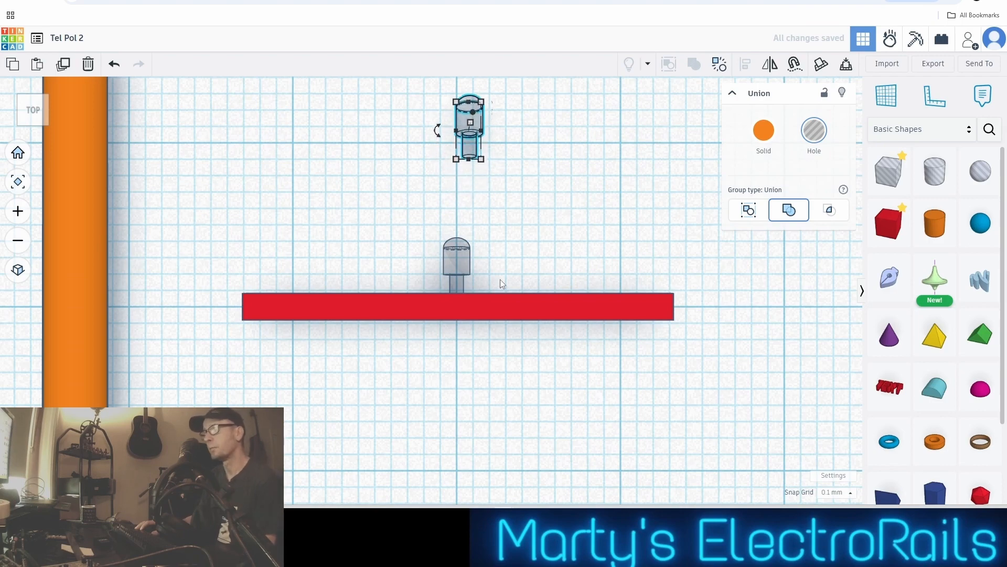
Set the snap grid to 1.0 mm and shift the hole part at the bar's midpoint 11 mm towards the bar's right-hand end
click(452, 268)
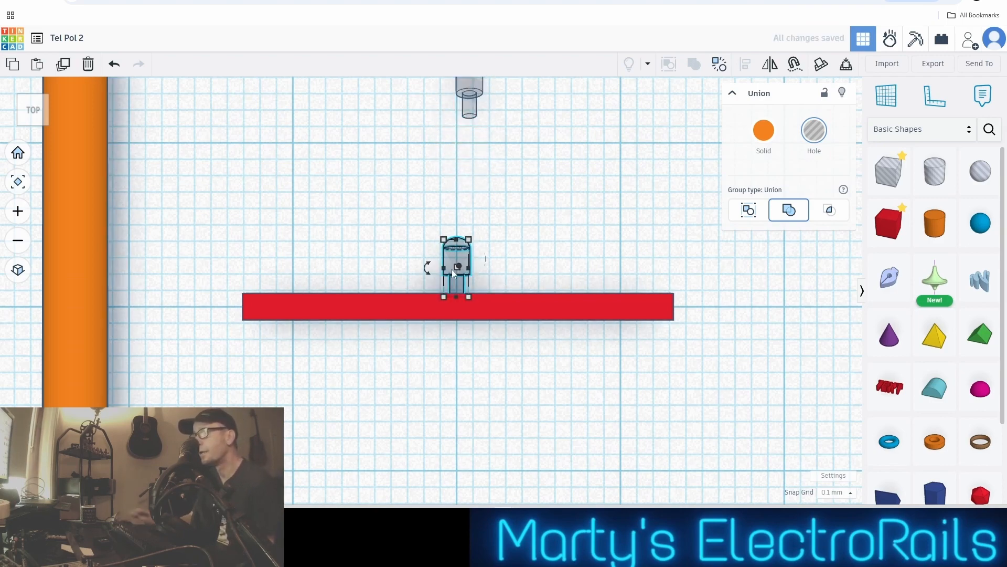
scroll(452, 269, up, 3)
scroll(476, 257, down, 3)
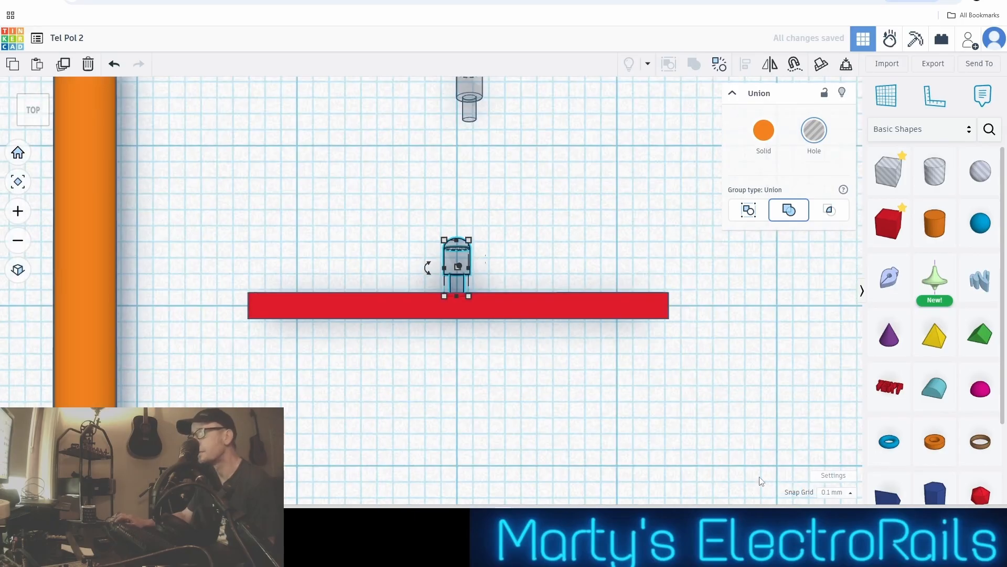
click(851, 496)
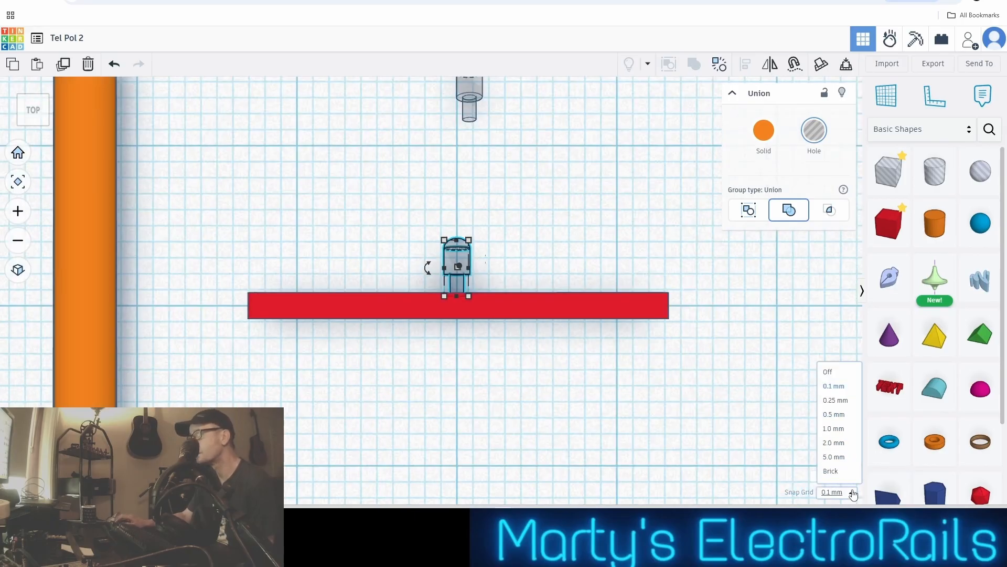
click(841, 432)
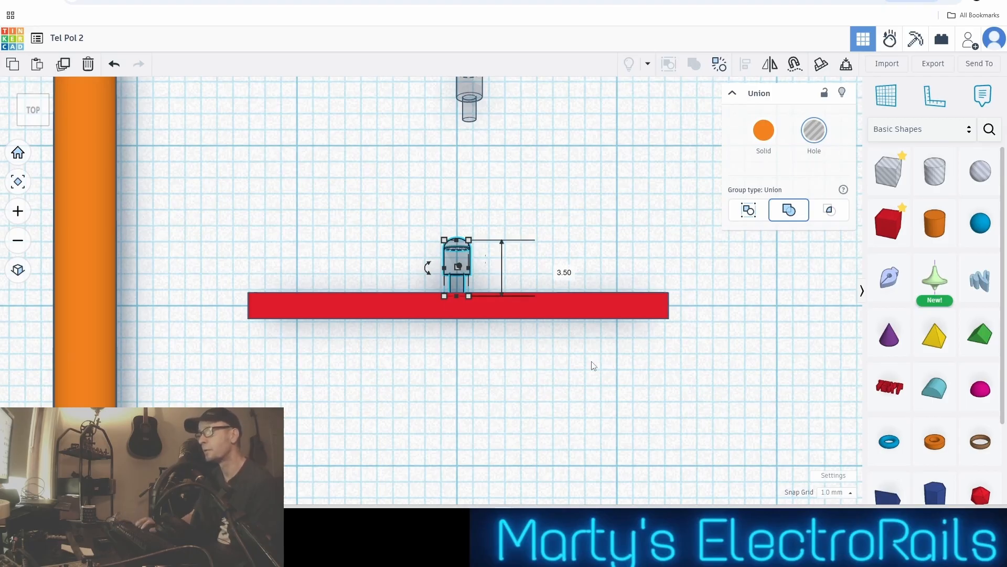
key(Right)
key(Right)
key(Right)
key(Right)
key(Right)
key(Right)
key(Right)
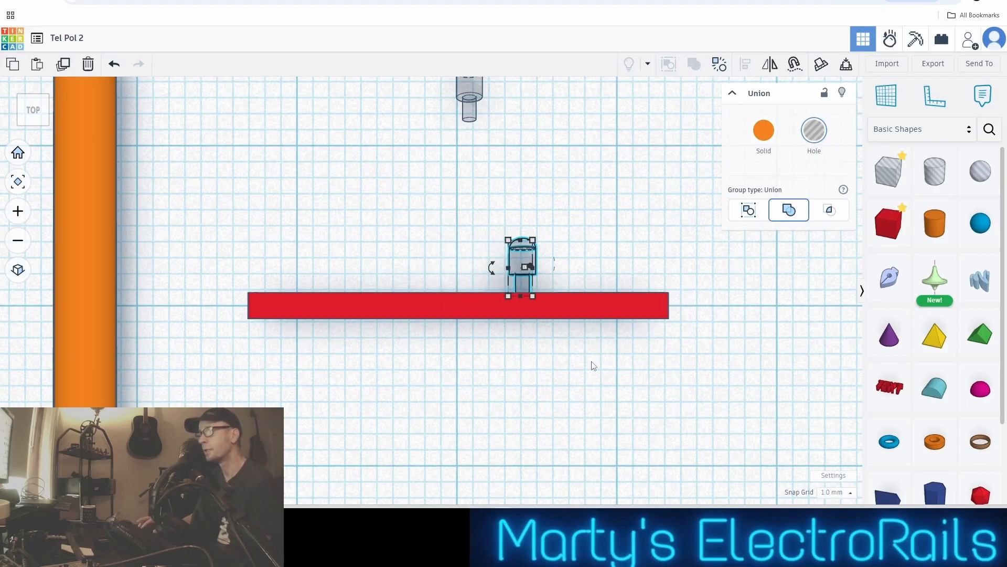
key(Right)
key(Right)
key(Right)
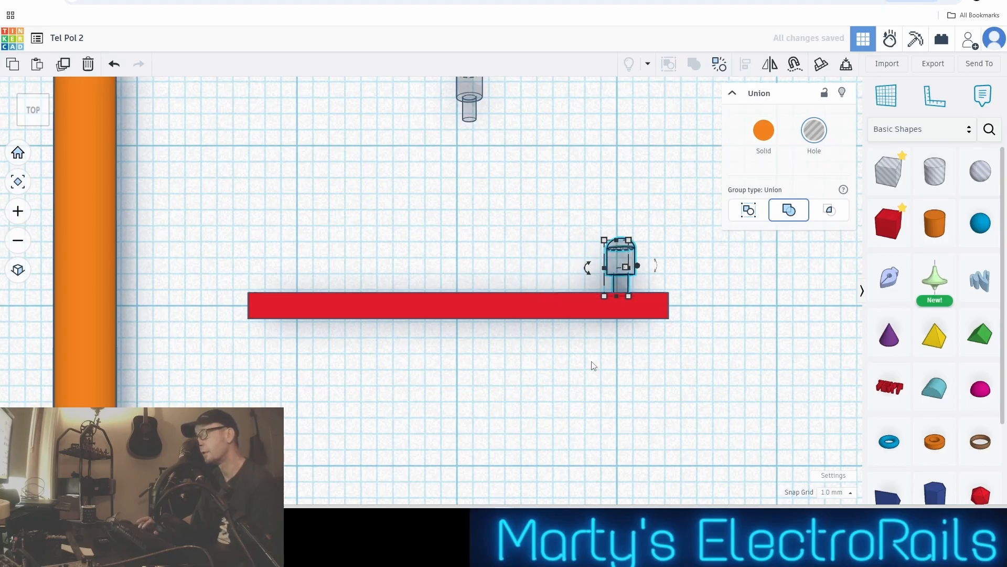
key(Right)
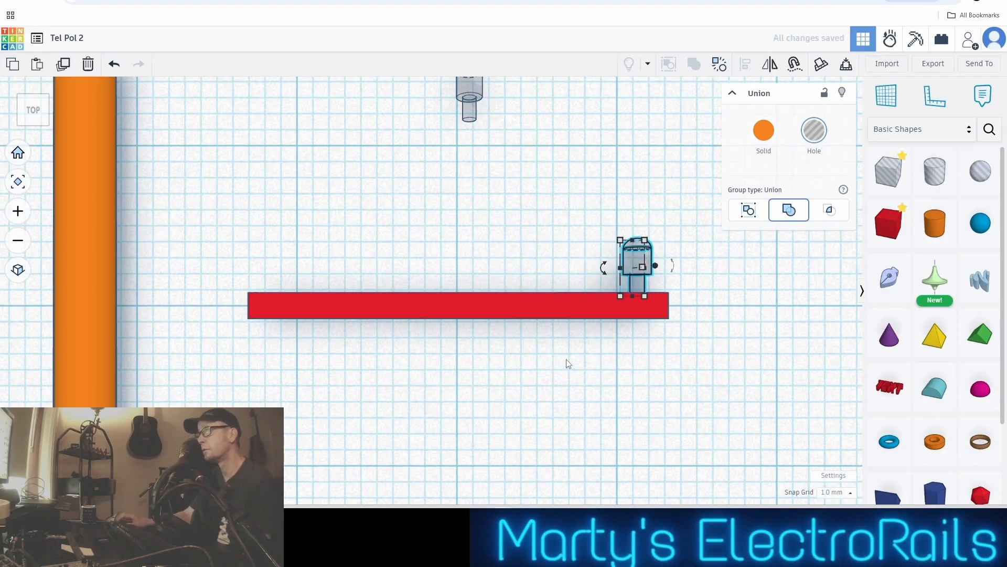
Add another copy of the hole part at the bar's end and shift it 1 mm back so it overlaps the original
scroll(567, 364, up, 4)
middle_drag(435, 380, 405, 427)
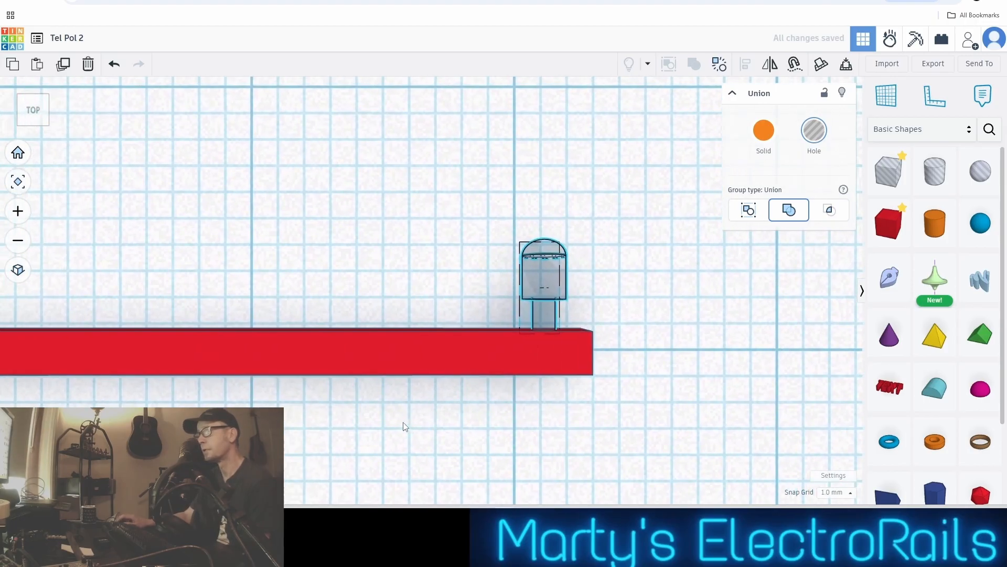
scroll(407, 427, down, 3)
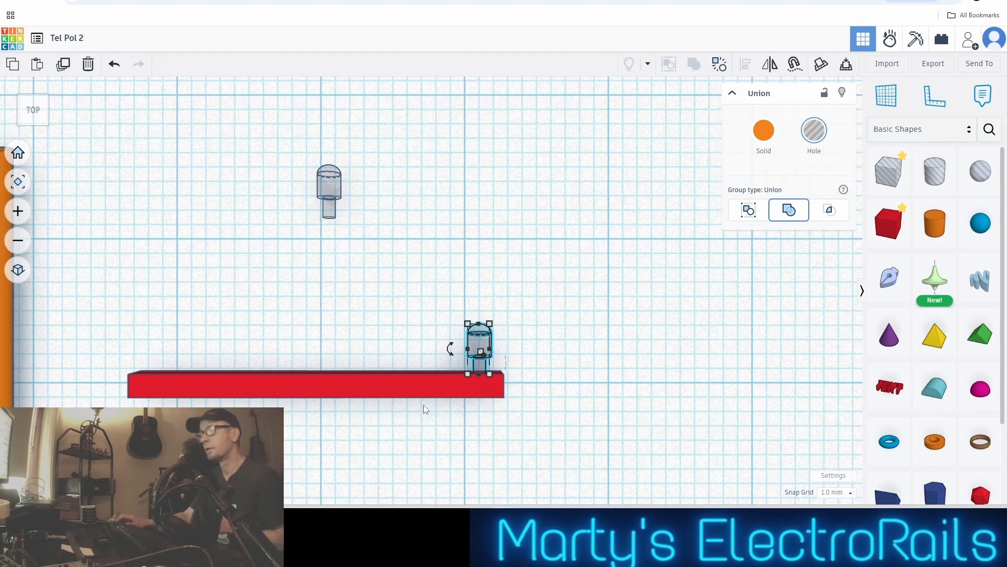
click(540, 341)
click(487, 341)
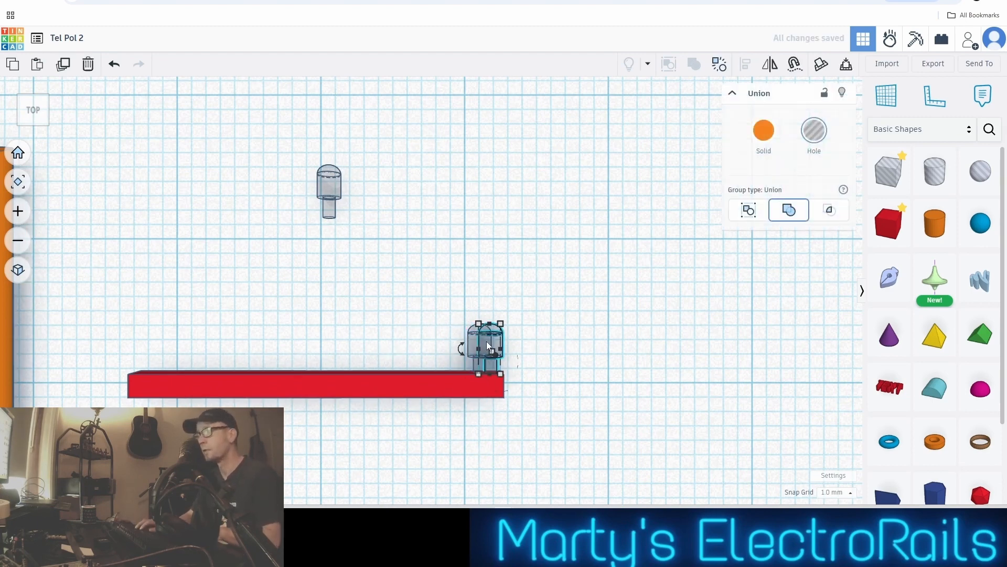
key(Left)
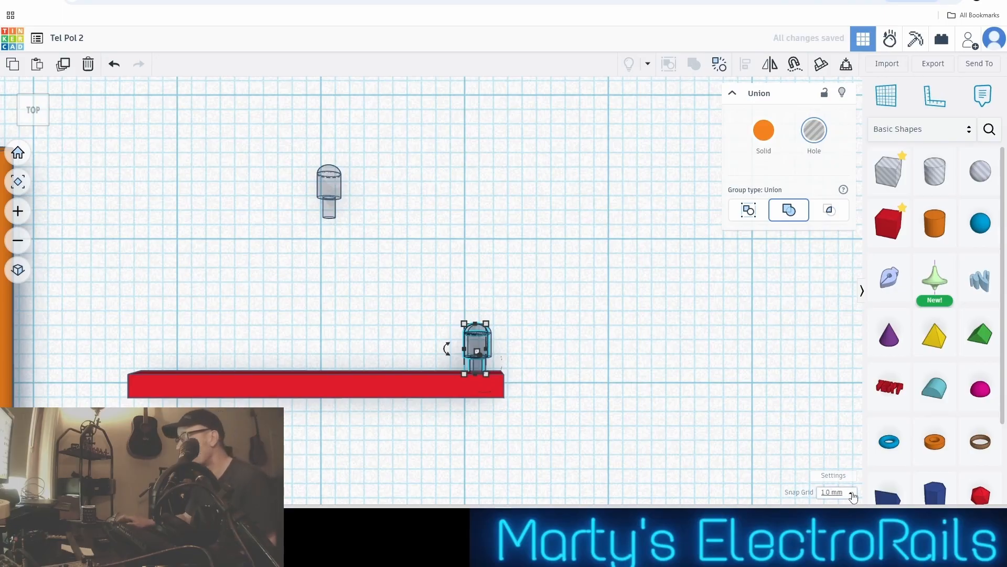
Set the snap grid to 0.1 mm and select both overlapping hole parts at the red bar's right-hand end
click(836, 492)
click(838, 388)
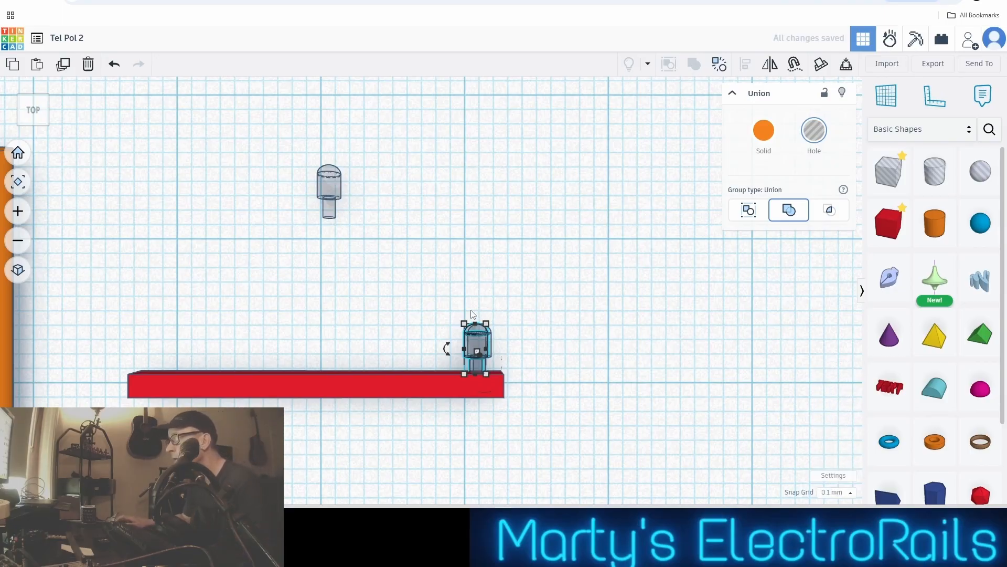
key(ctrl+shift+g)
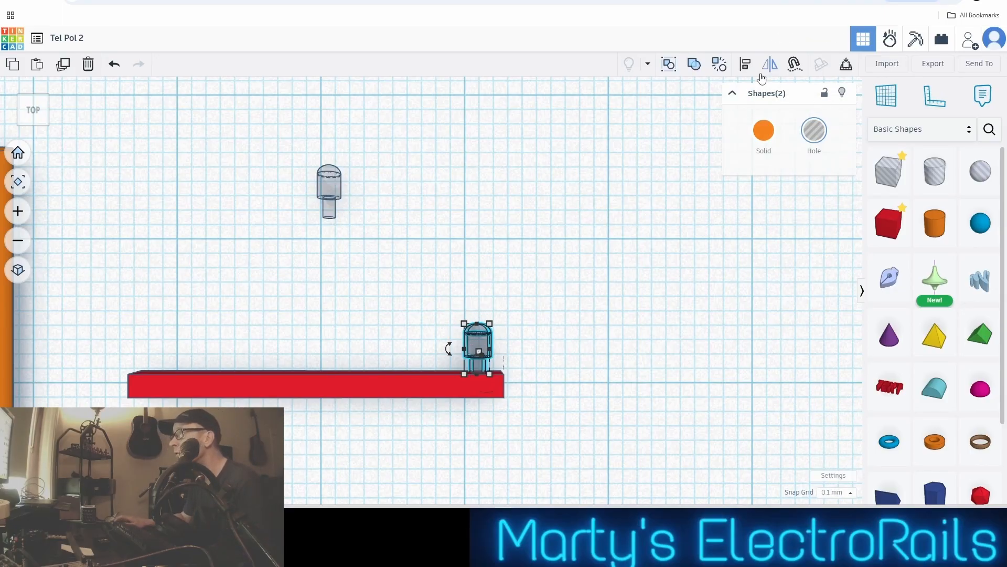
Try to align the two overlapping hole parts on a common centre along the bar, and undo the alignment
click(745, 67)
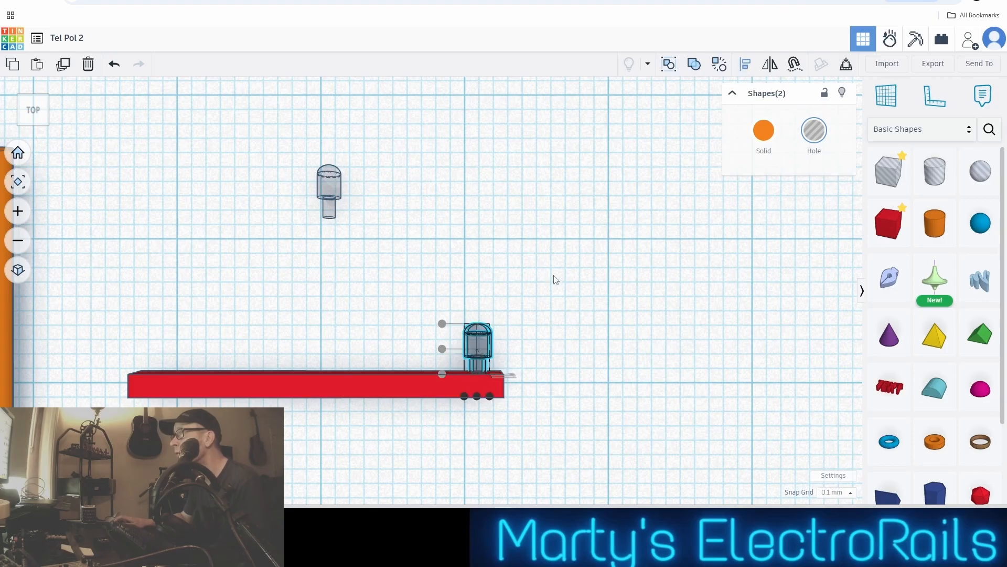
click(477, 397)
scroll(591, 381, up, 2)
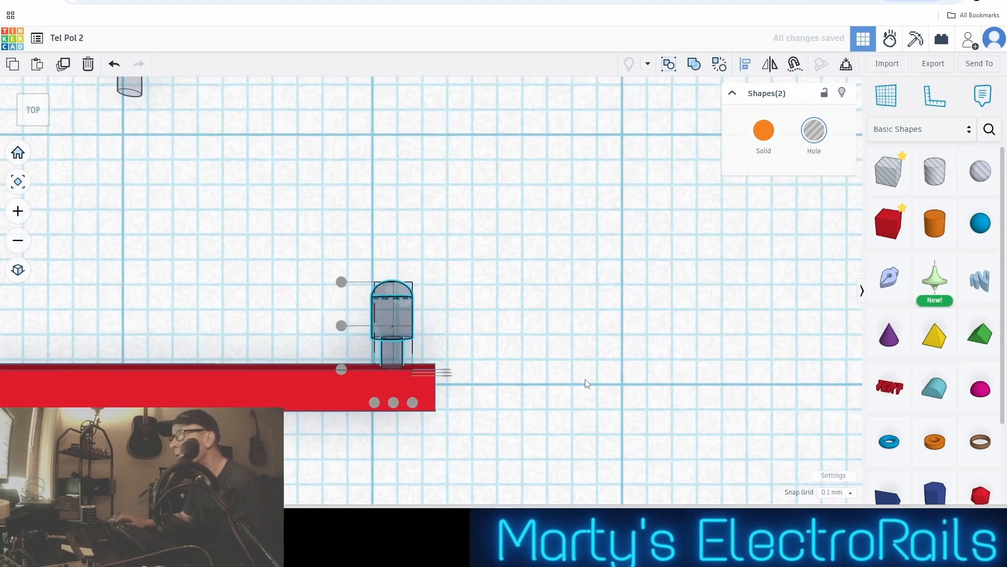
scroll(473, 351, up, 2)
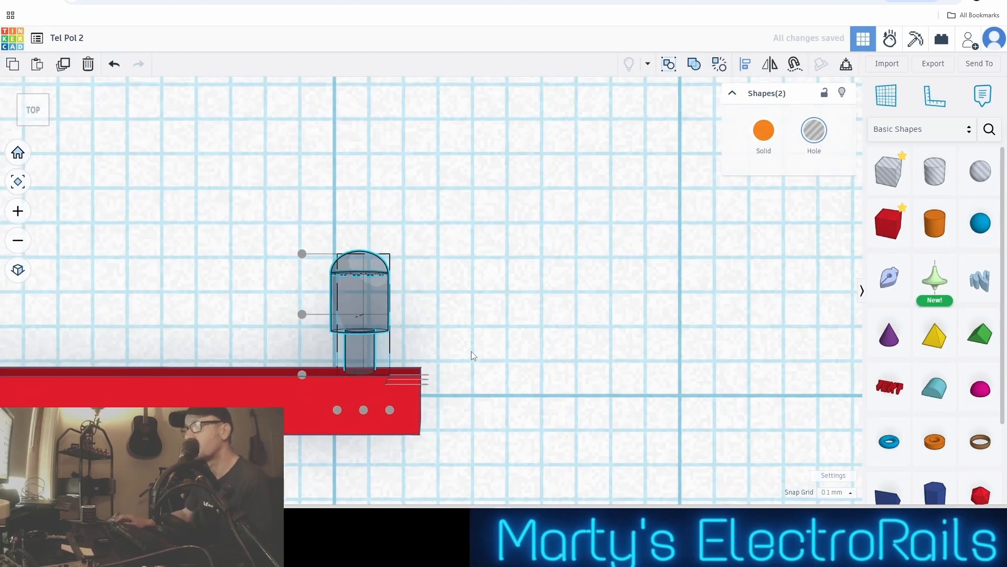
click(114, 64)
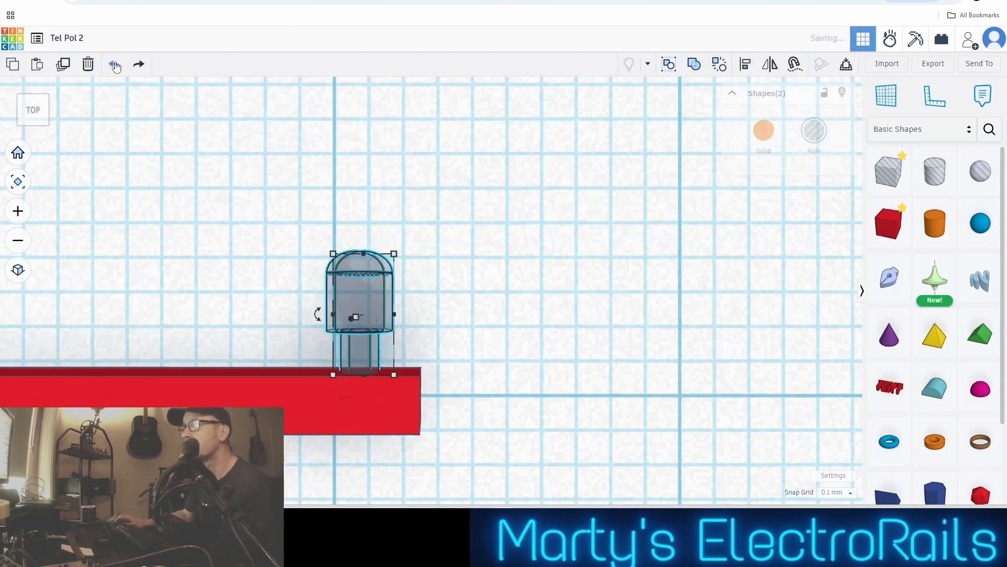
Try shifting both overlapping hole parts together along the bar towards its right-hand end, and undo the shift
key(Right)
key(Right)
key(Right)
key(Right)
key(Right)
key(Right)
key(Right)
key(Right)
key(Right)
key(Right)
key(Right)
key(Right)
key(Right)
key(Right)
key(Right)
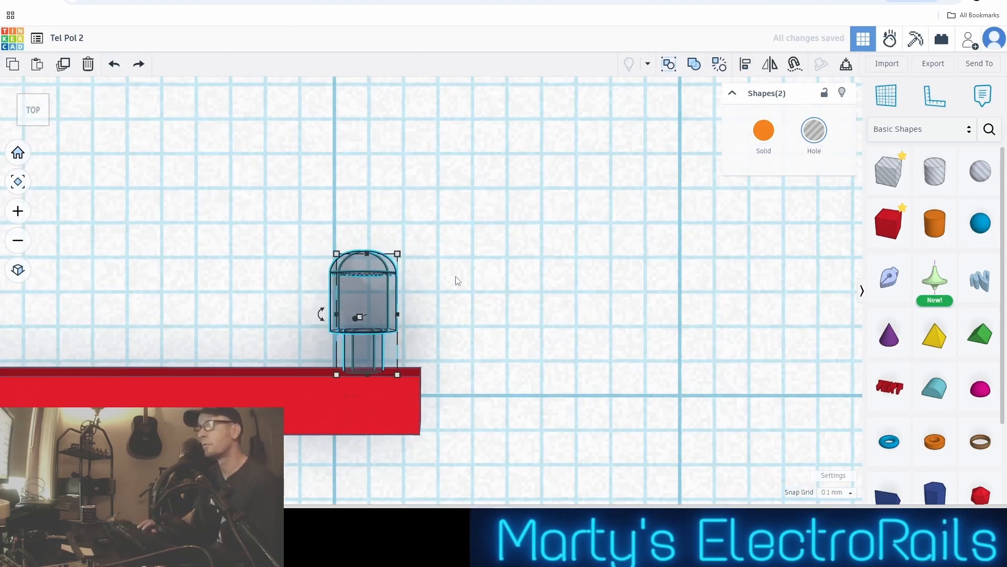
key(Left)
key(Left)
key(Left)
key(Left)
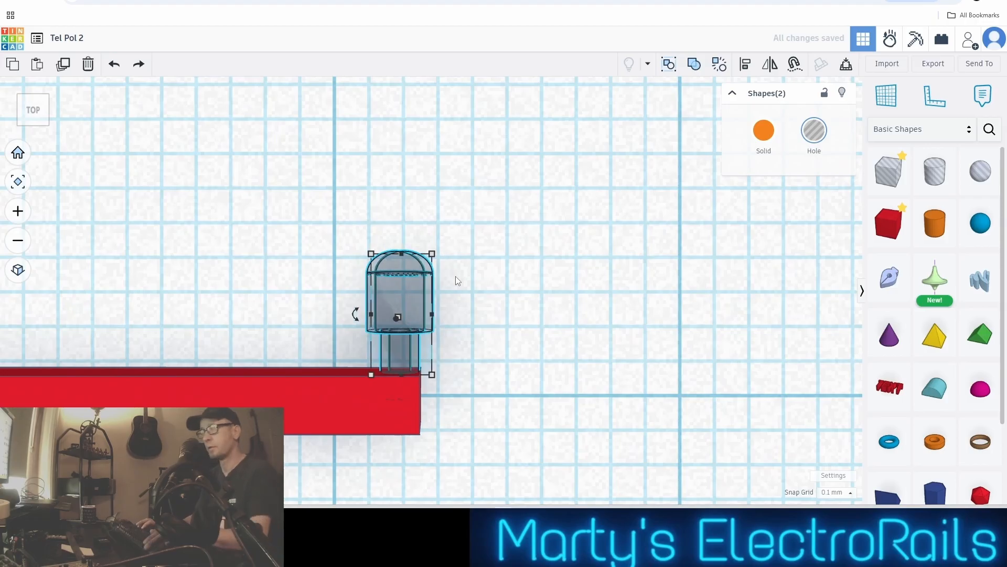
click(115, 64)
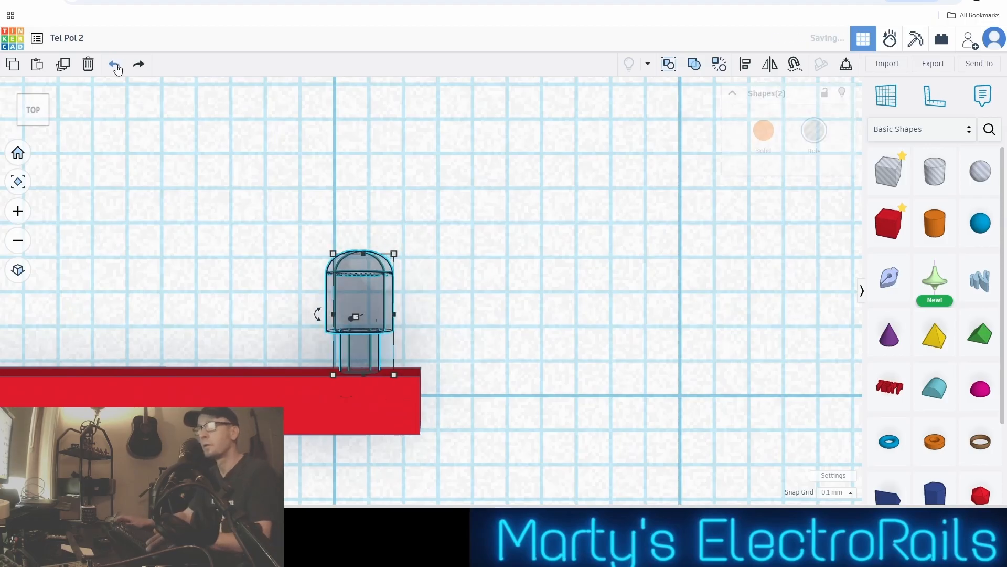
Separate the two overlapping hole parts by shifting one of them along the bar's direction until it sits clear past the bar's right-hand end
click(242, 175)
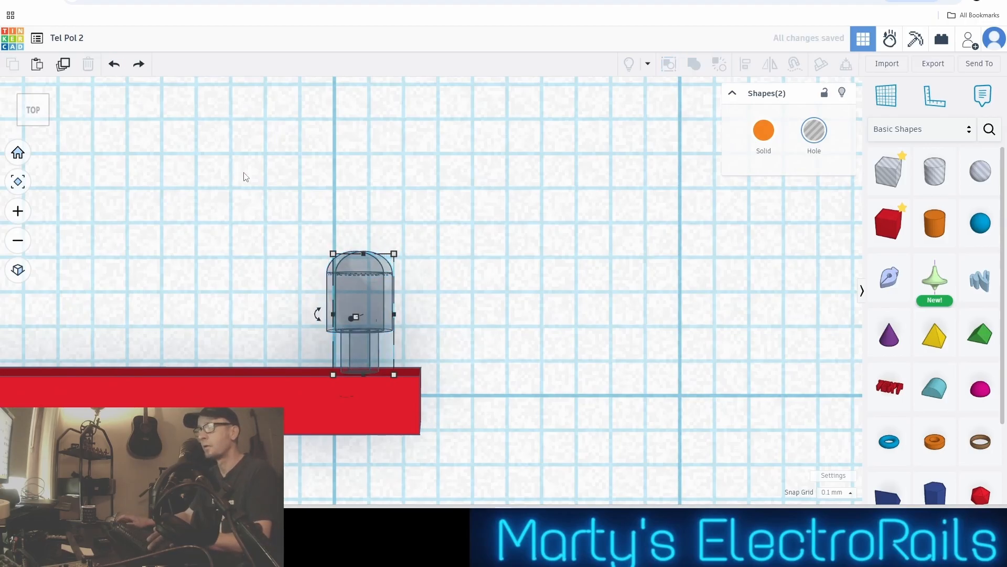
scroll(332, 291, up, 2)
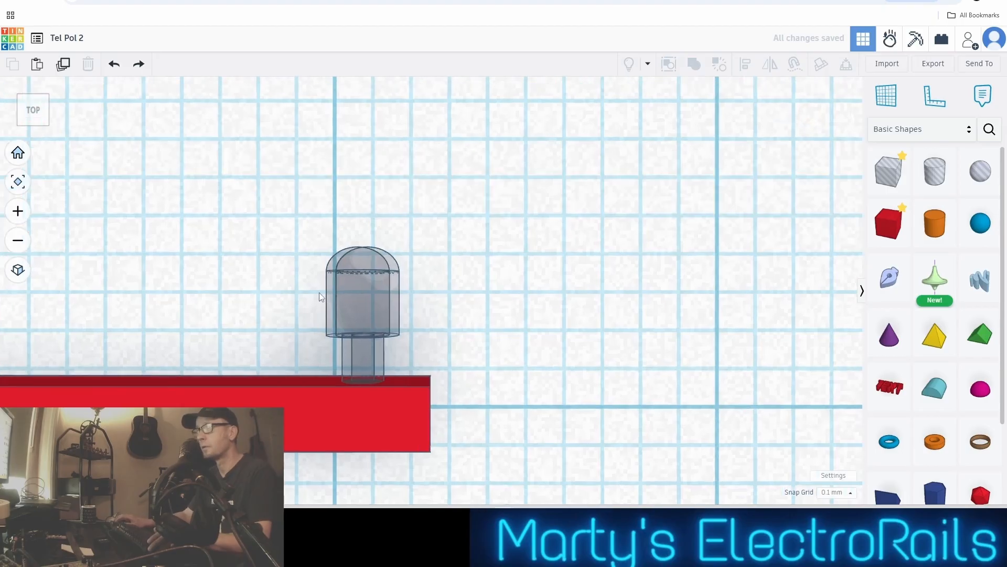
middle_drag(319, 292, 400, 308)
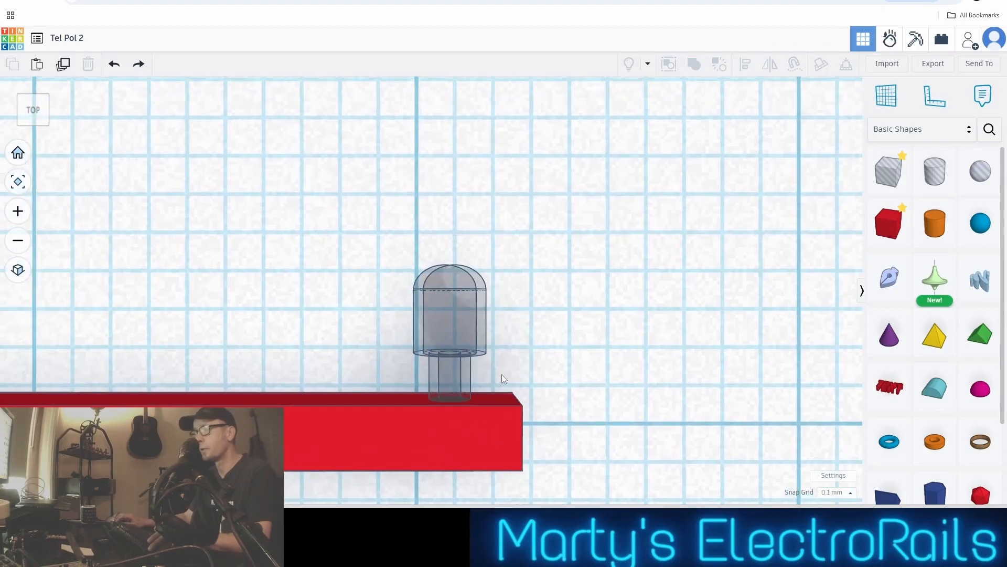
click(483, 297)
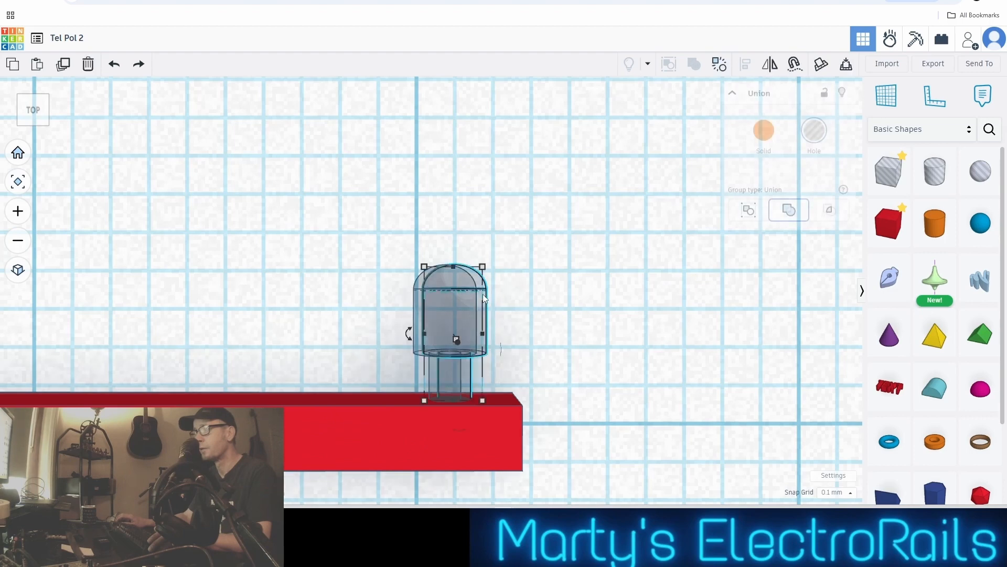
click(114, 65)
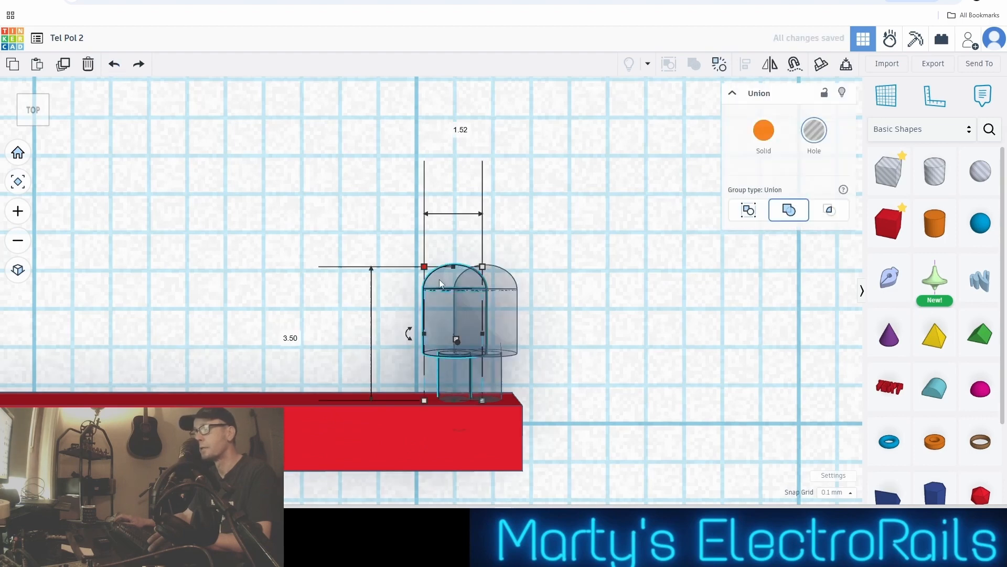
click(508, 306)
key(Right)
key(Right)
key(Right)
key(Right)
key(Right)
key(Right)
key(Right)
key(Right)
key(Right)
key(Right)
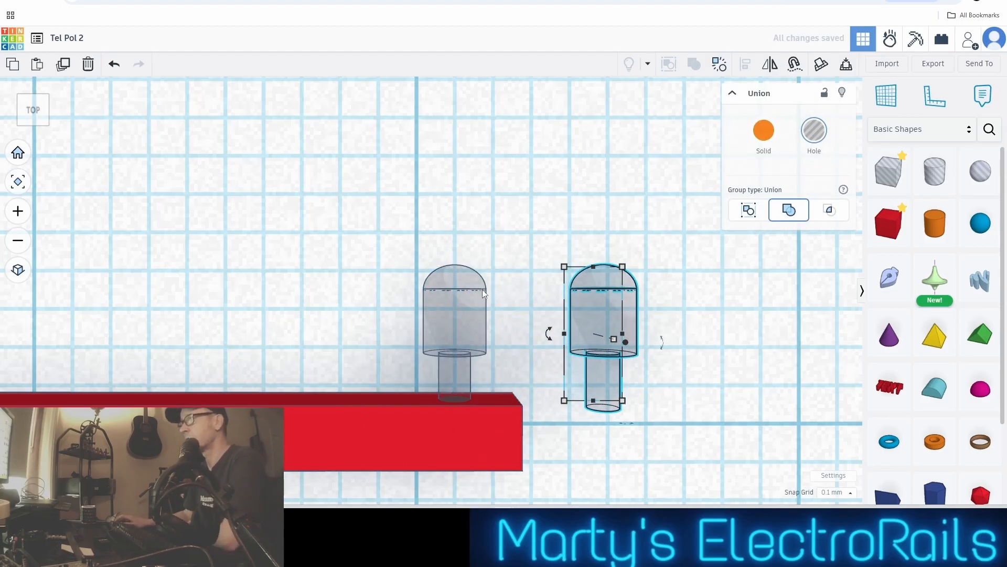
Select both separated hole parts and shift them about 0.4 mm towards the bar so the first one's stem sinks deeper into it
scroll(543, 313, up, 1)
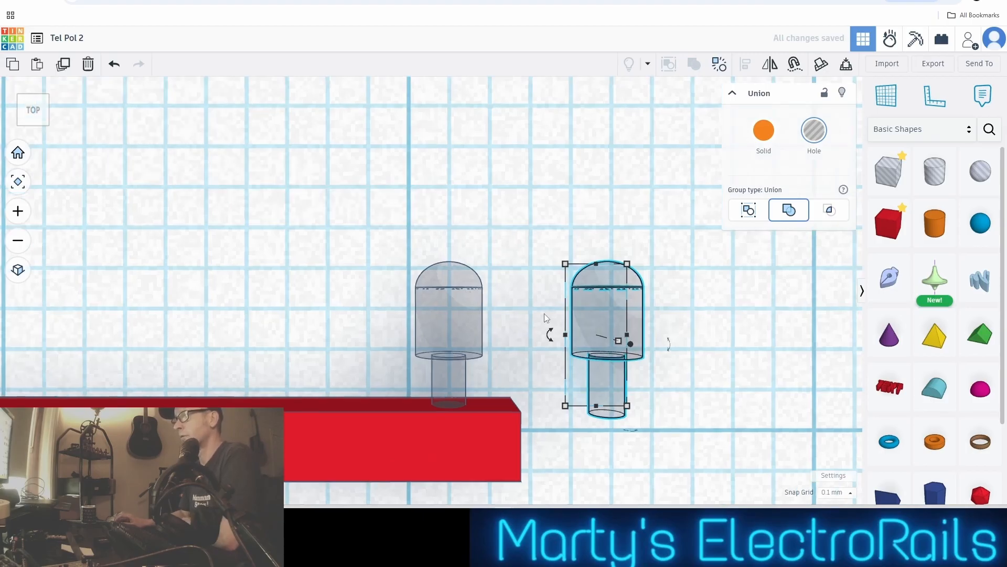
click(448, 306)
drag(371, 230, 631, 304)
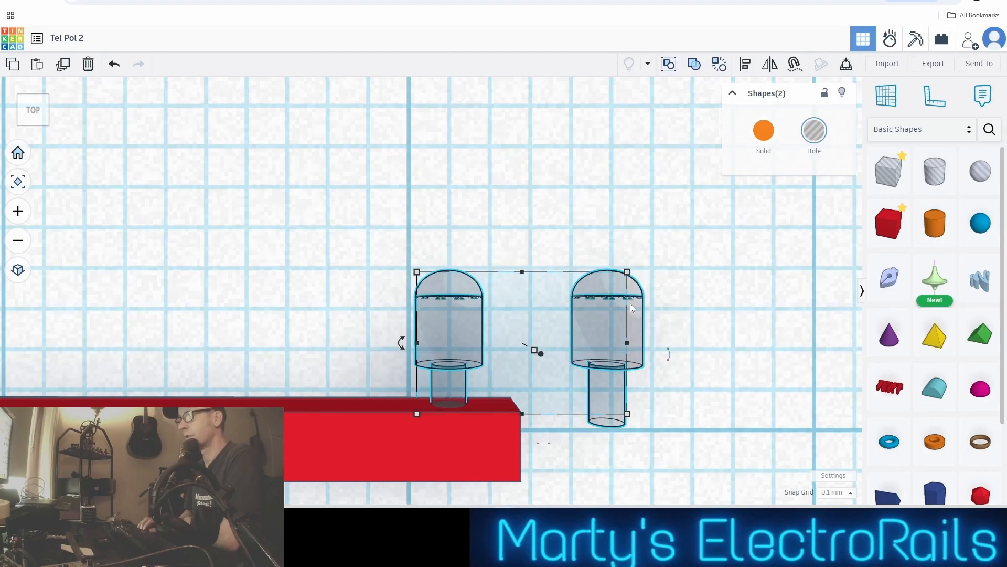
key(Down)
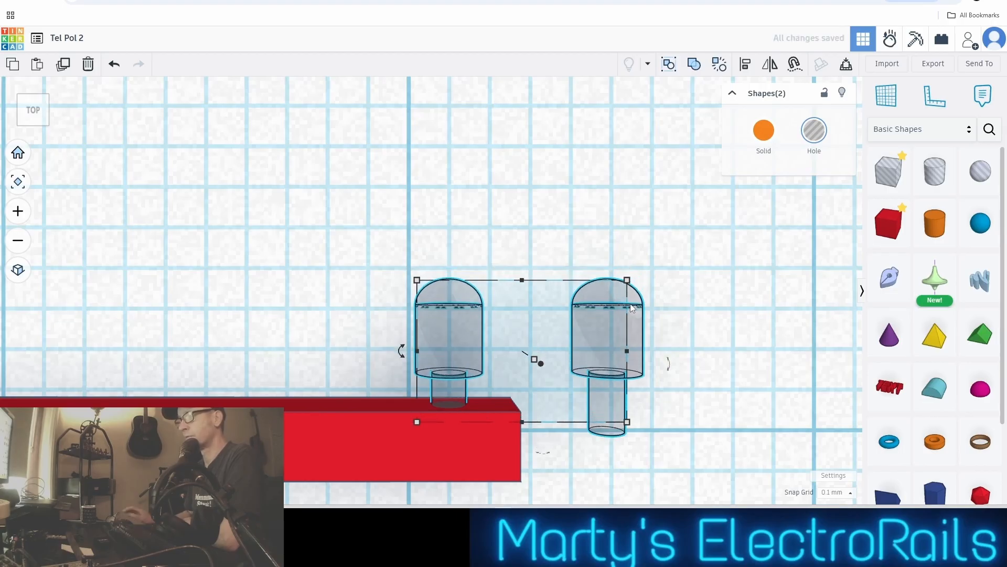
click(331, 254)
scroll(326, 255, down, 5)
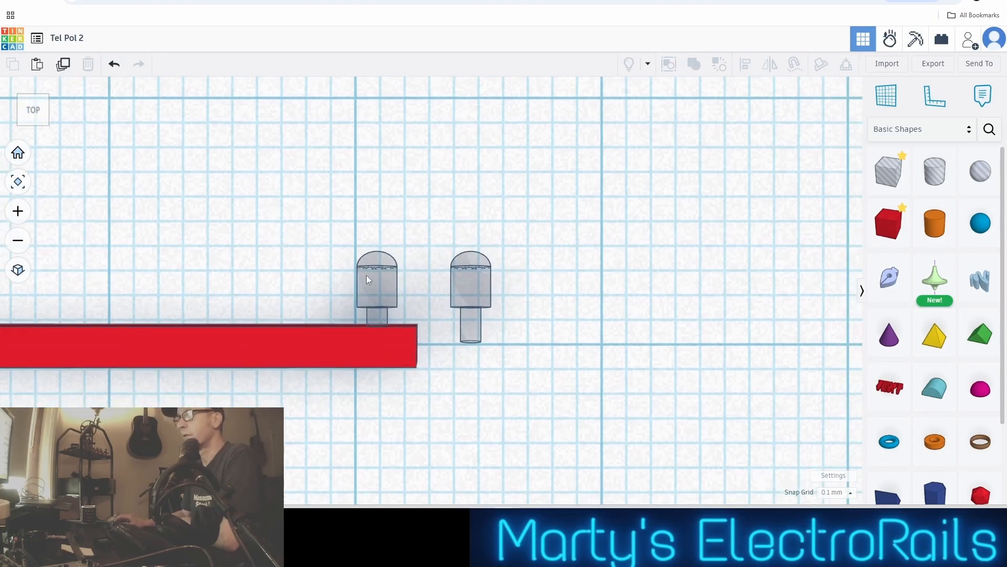
Align the outer hole part to the centre of the one on the bar, using the part on the bar as the fixed reference
drag(324, 230, 498, 279)
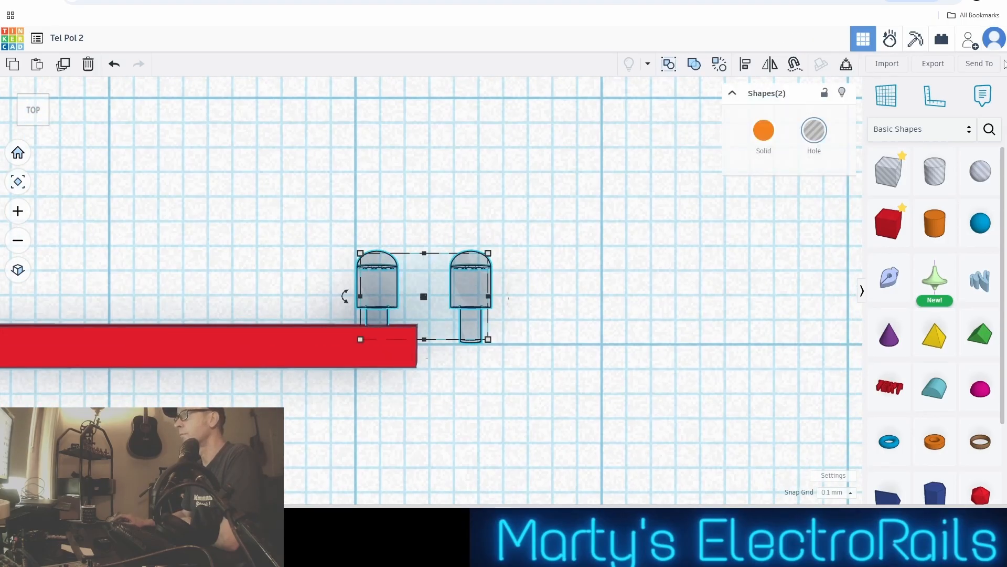
click(746, 65)
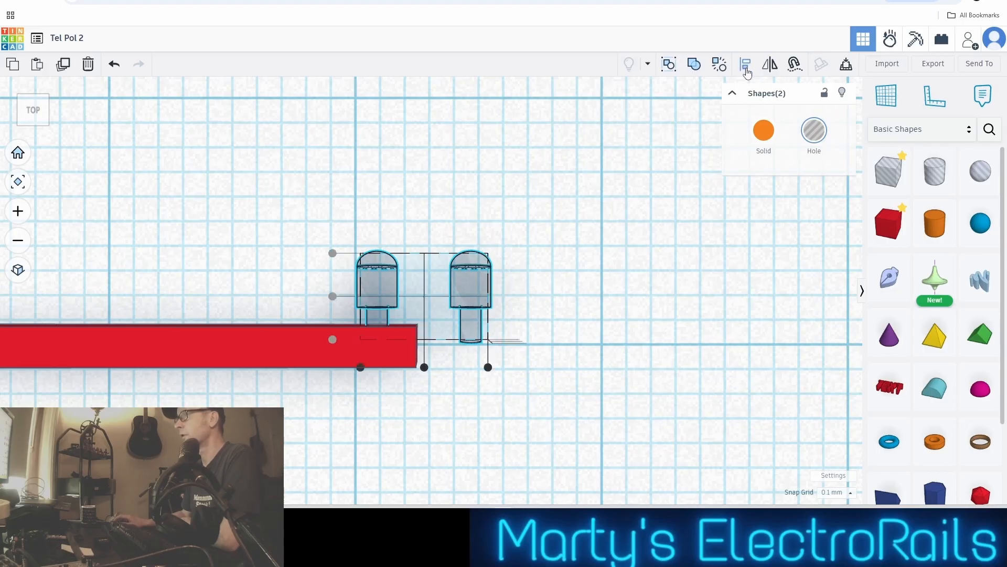
click(370, 279)
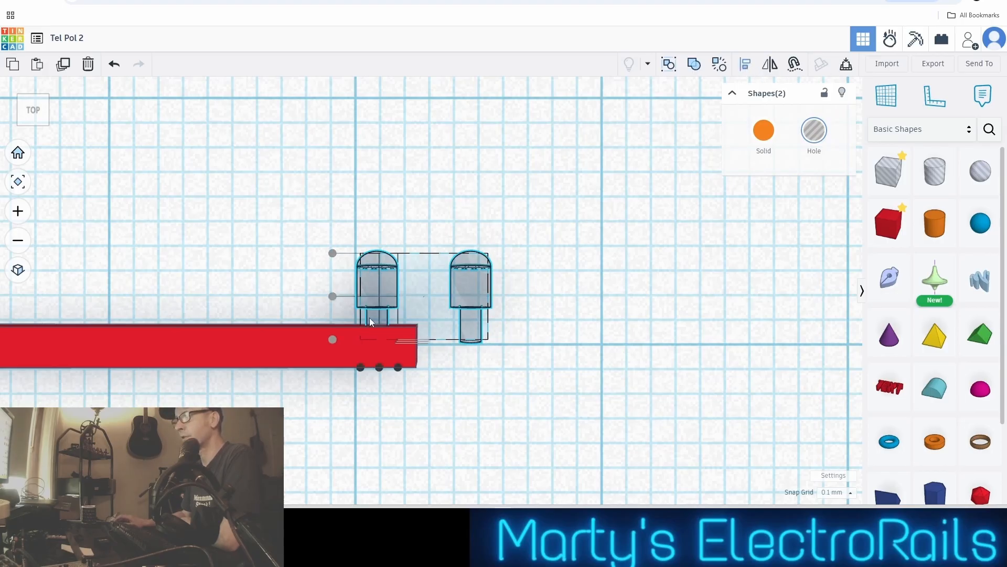
click(380, 368)
scroll(420, 287, up, 3)
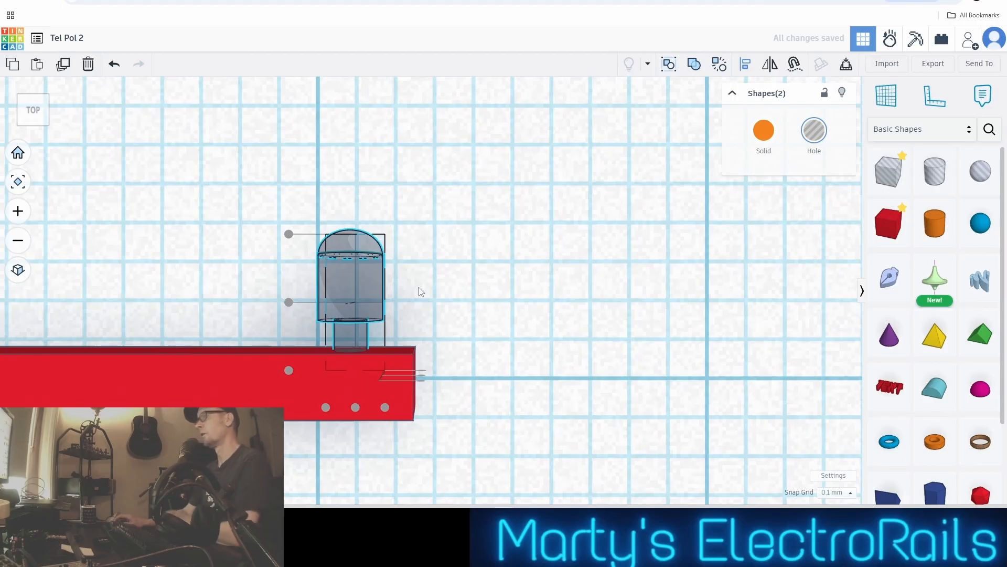
click(461, 264)
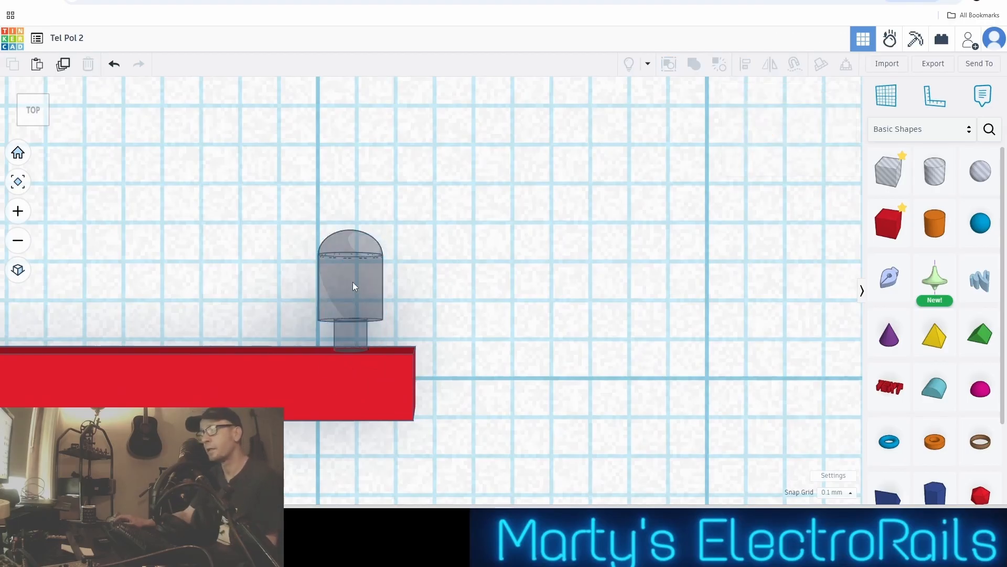
Set the snap grid to 1.0 mm and shift one of the two coincident hole parts 4 mm along the bar towards its left-hand end
click(837, 493)
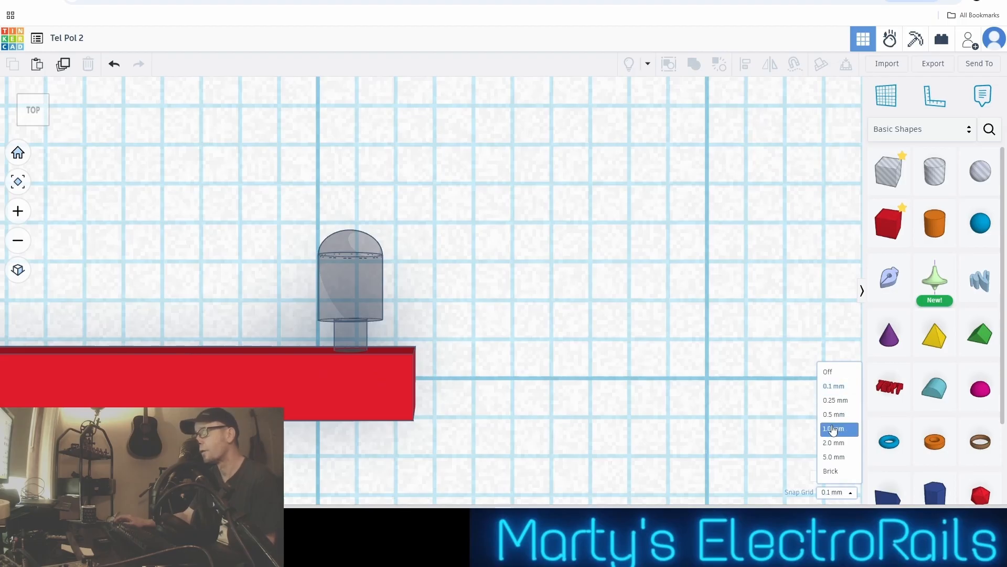
click(834, 429)
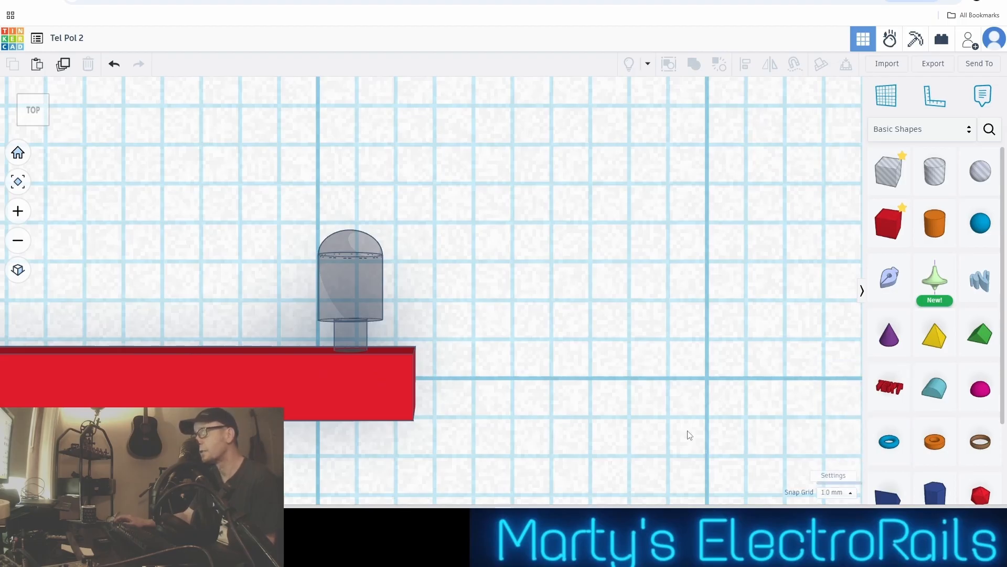
click(374, 267)
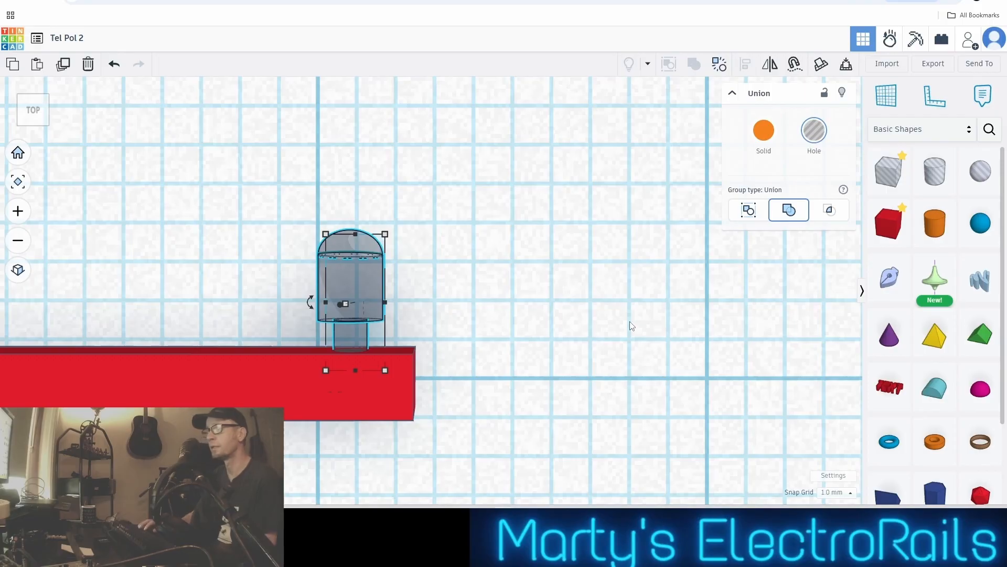
scroll(445, 355, down, 5)
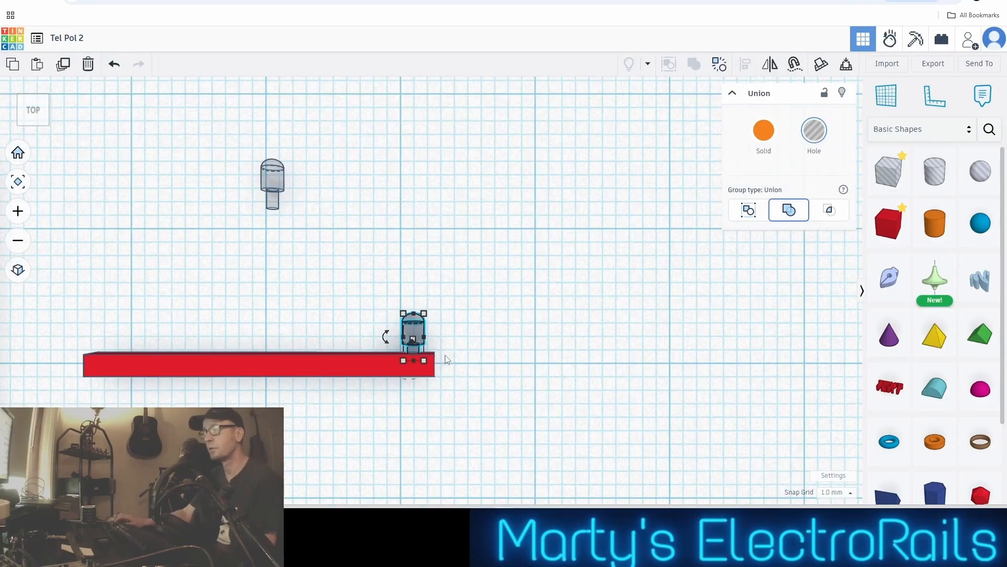
middle_drag(429, 351, 596, 332)
key(ctrl+d)
key(Left)
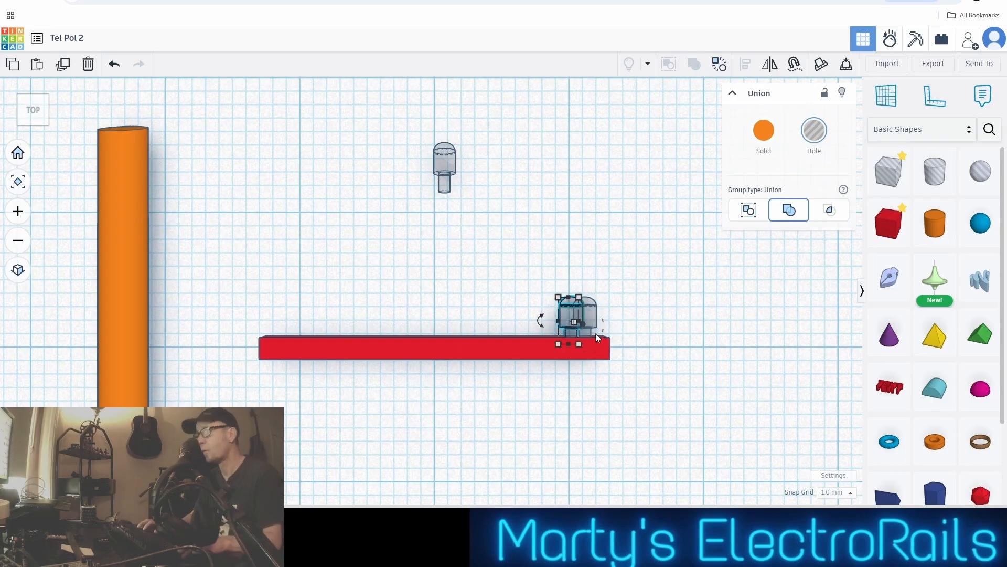
key(Left)
key(Left)
key(Left)
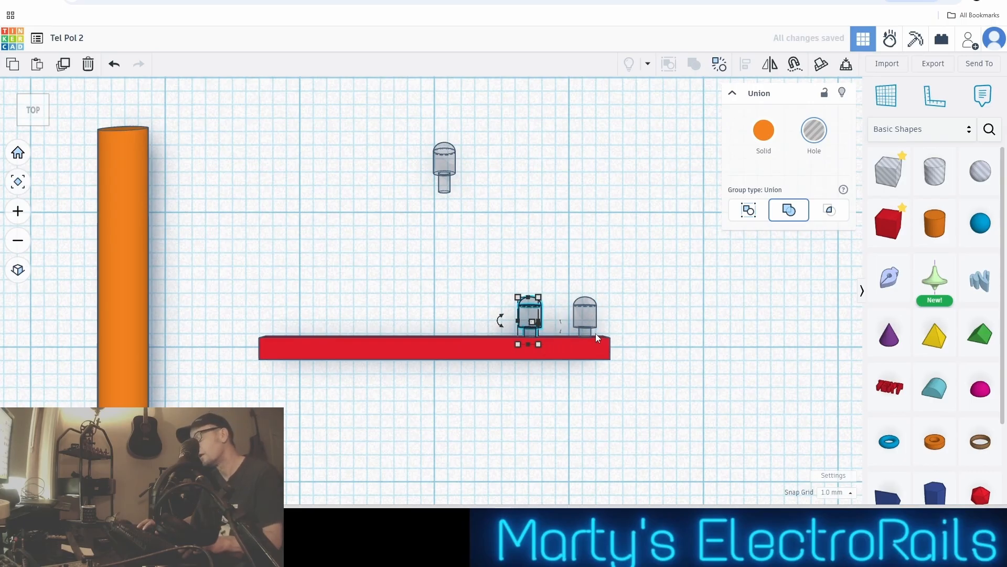
Duplicate the two hole parts on the bar and line the copies up over the originals, using a 0.25 mm snap grid for the final nudge
click(549, 257)
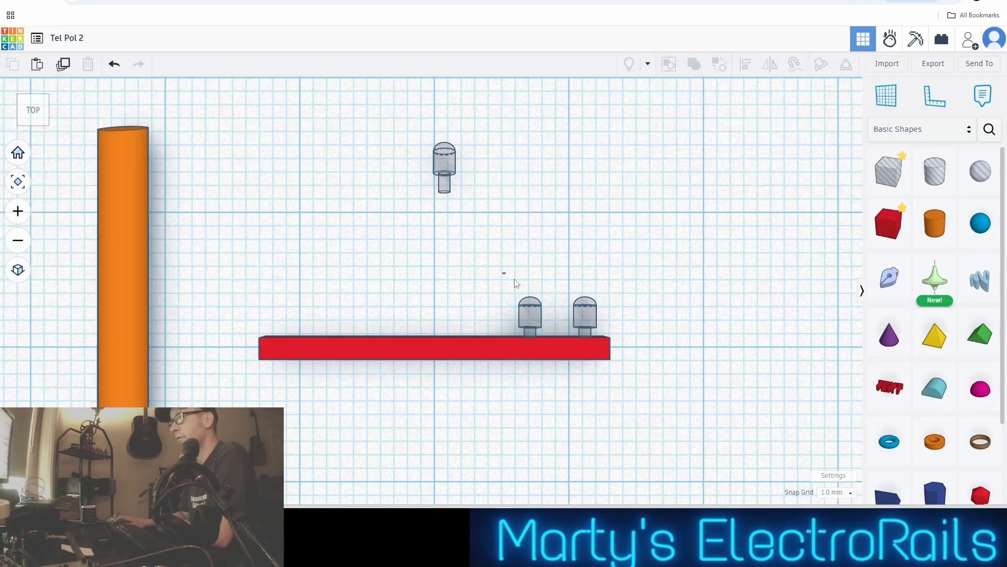
drag(516, 284, 620, 313)
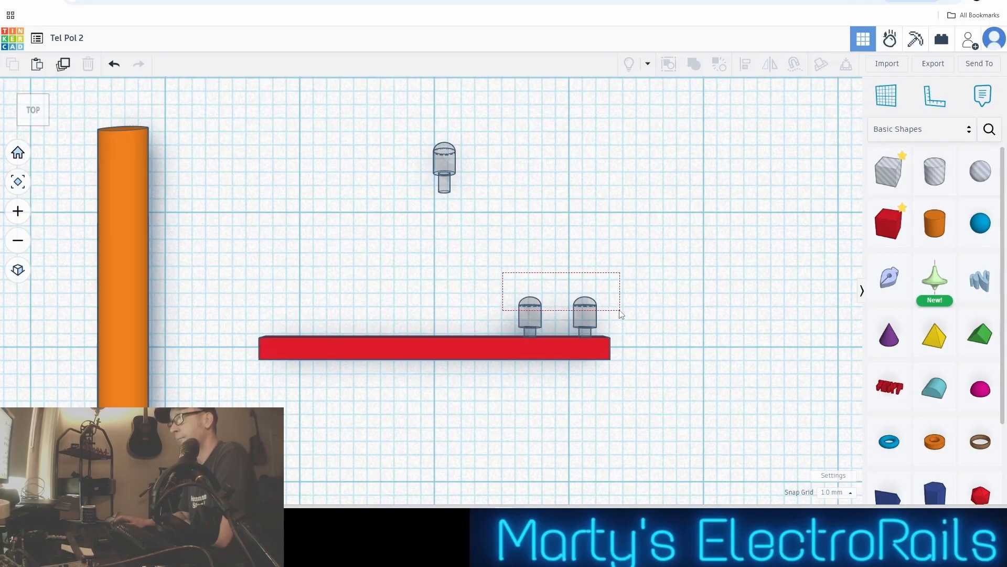
drag(620, 313, 621, 314)
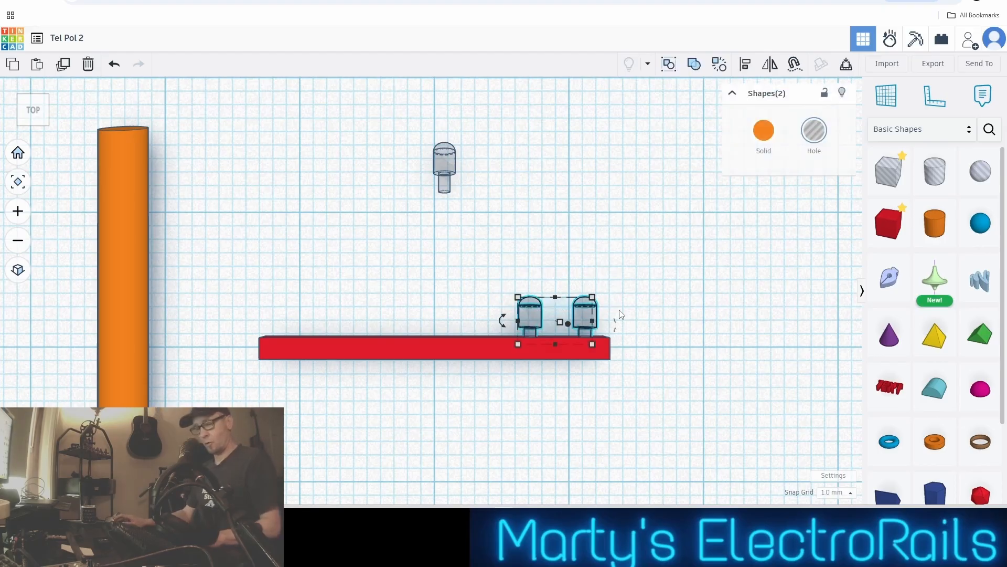
key(ctrl+d)
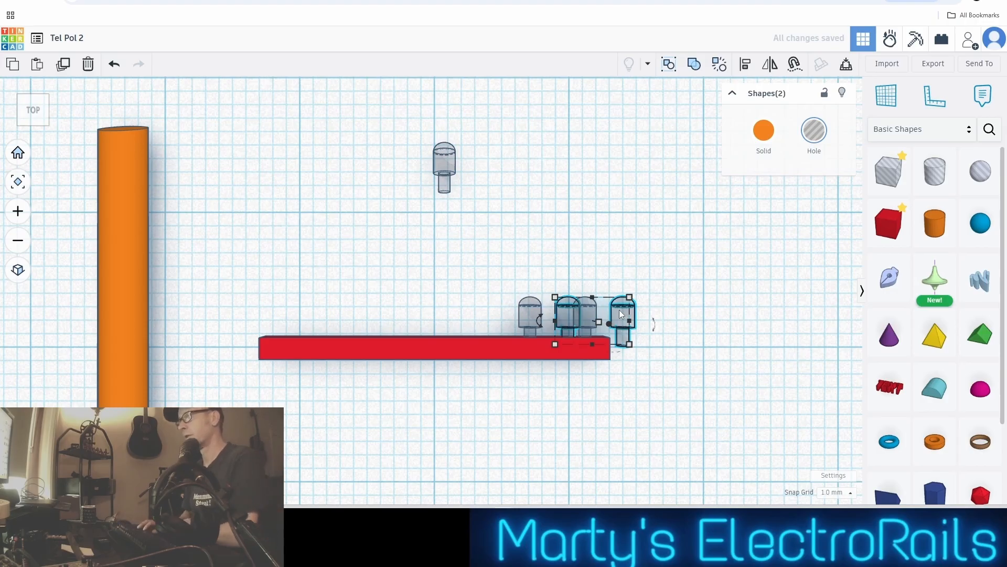
key(Left)
key(Left)
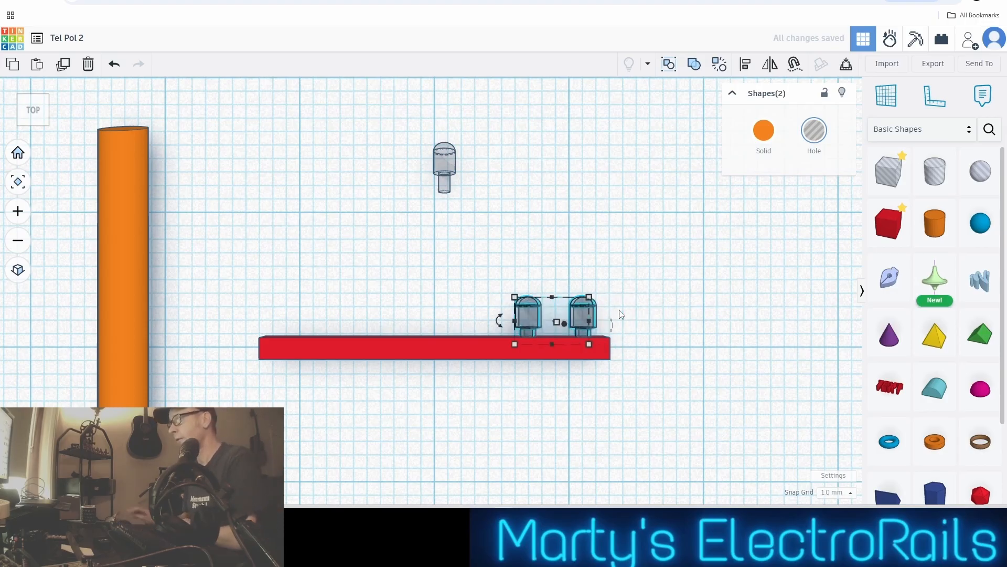
click(836, 492)
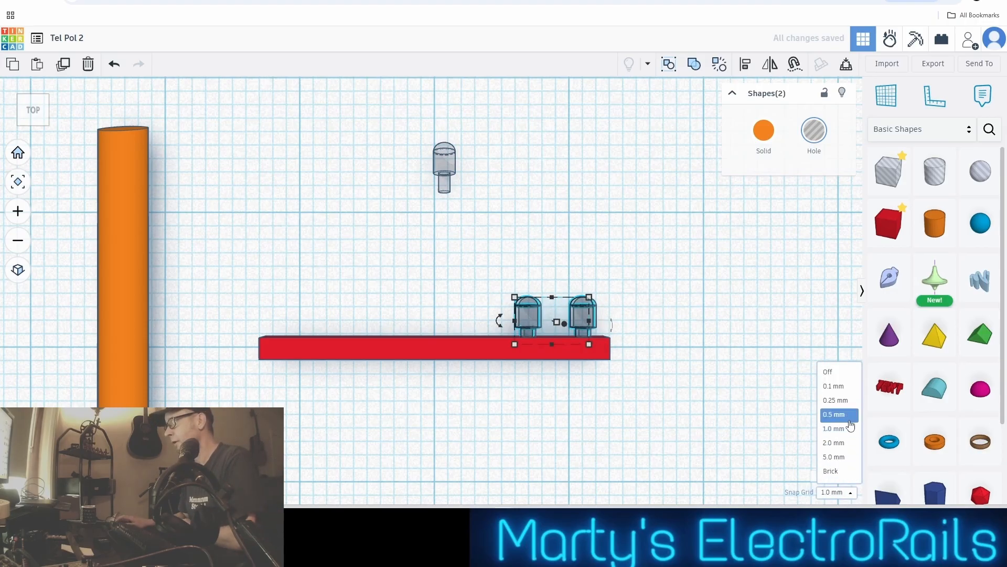
click(835, 400)
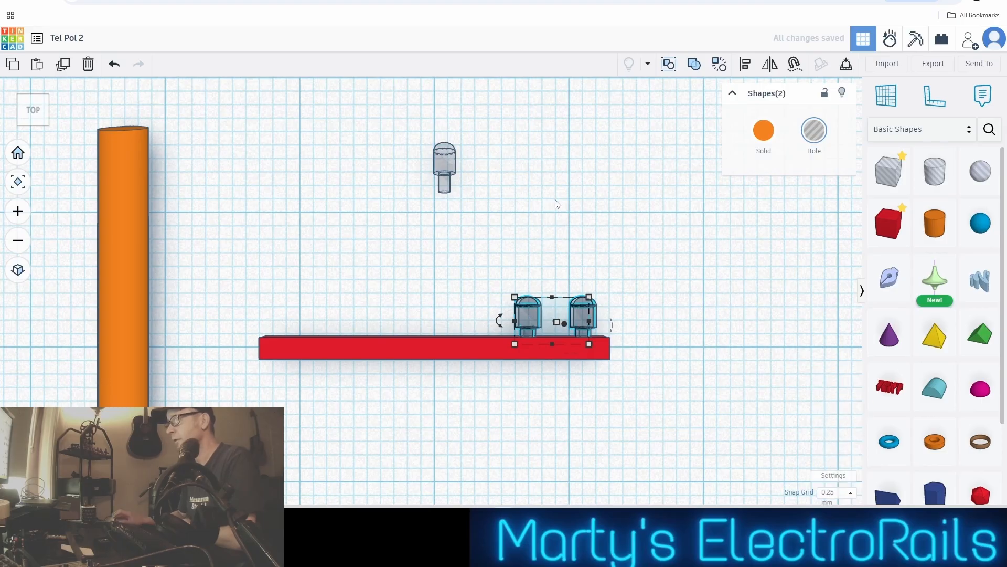
scroll(558, 204, up, 3)
key(Right)
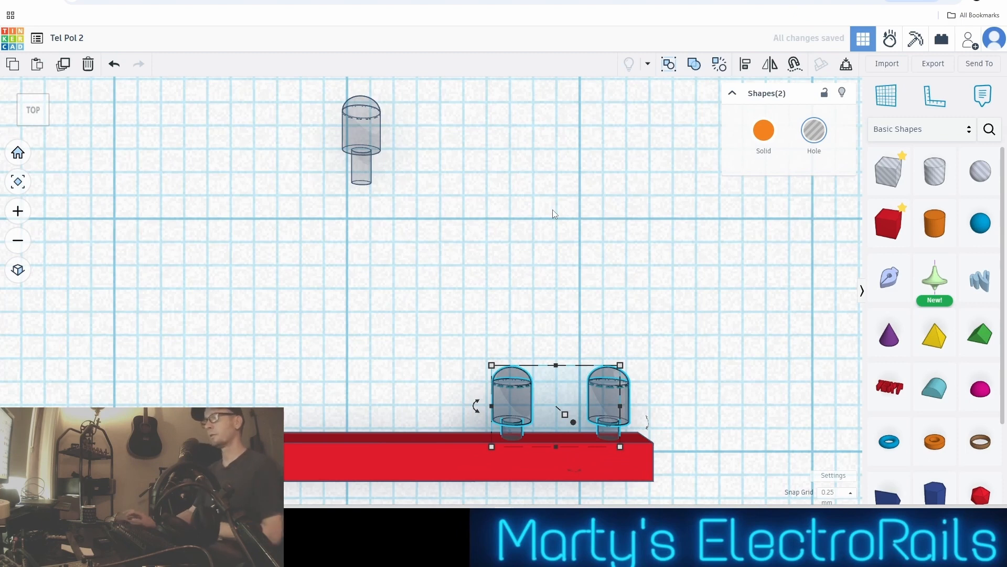
Set the snap grid to 1.0 mm and shift the duplicated pair along the bar to its left-hand end, mirroring the pair at the right-hand end
click(851, 493)
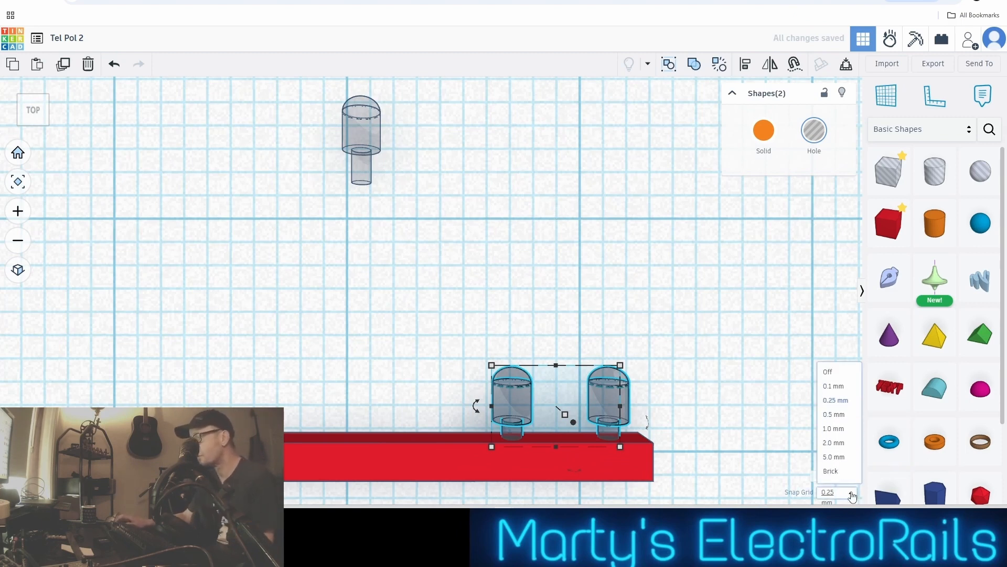
click(834, 428)
key(ctrl+d)
key(Left)
key(Left)
key(Left)
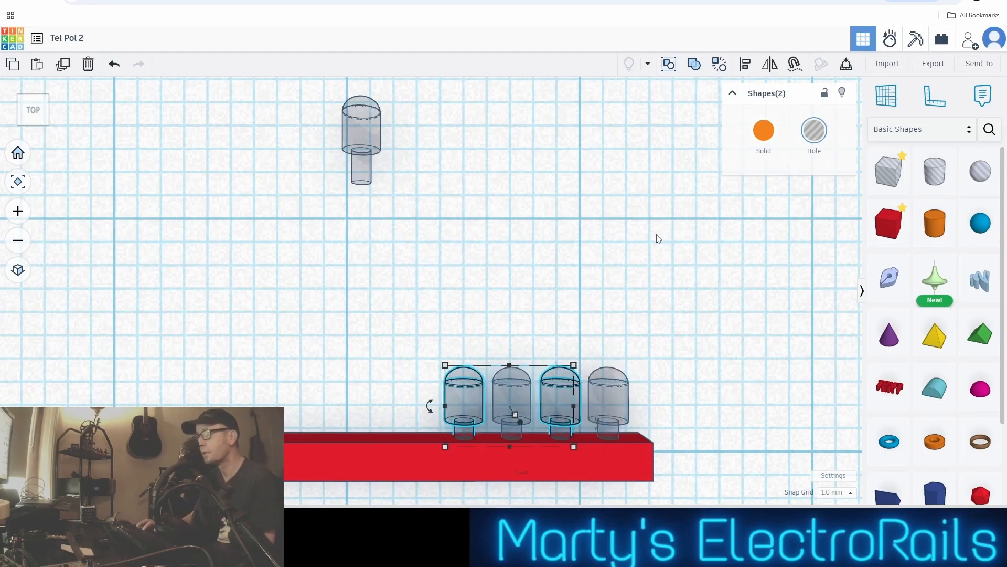
key(Left)
key(Left)
key(Left)
key(Left)
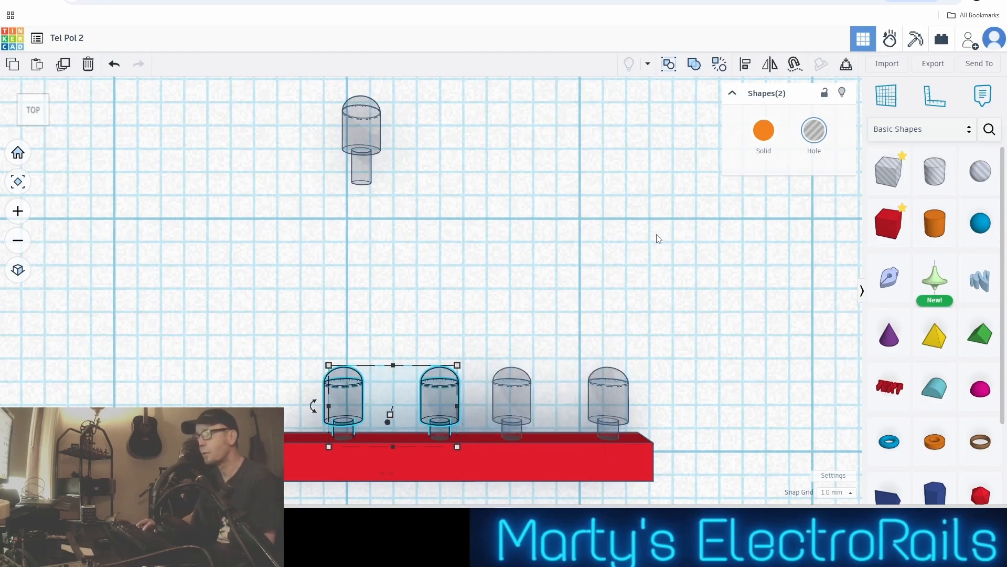
middle_drag(434, 267, 499, 227)
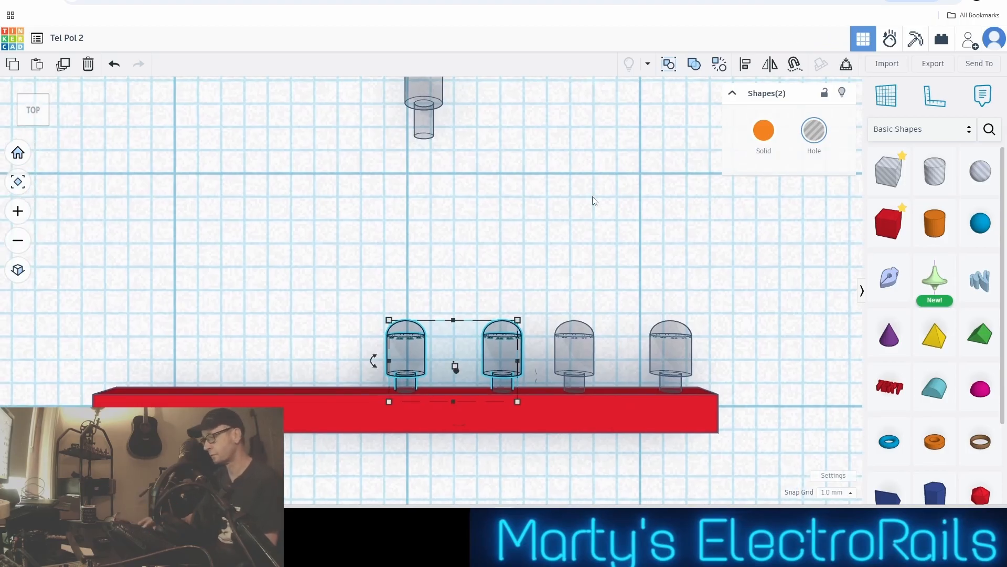
key(Left)
key(Left)
key(Left)
key(Left)
key(Left)
key(Left)
key(Left)
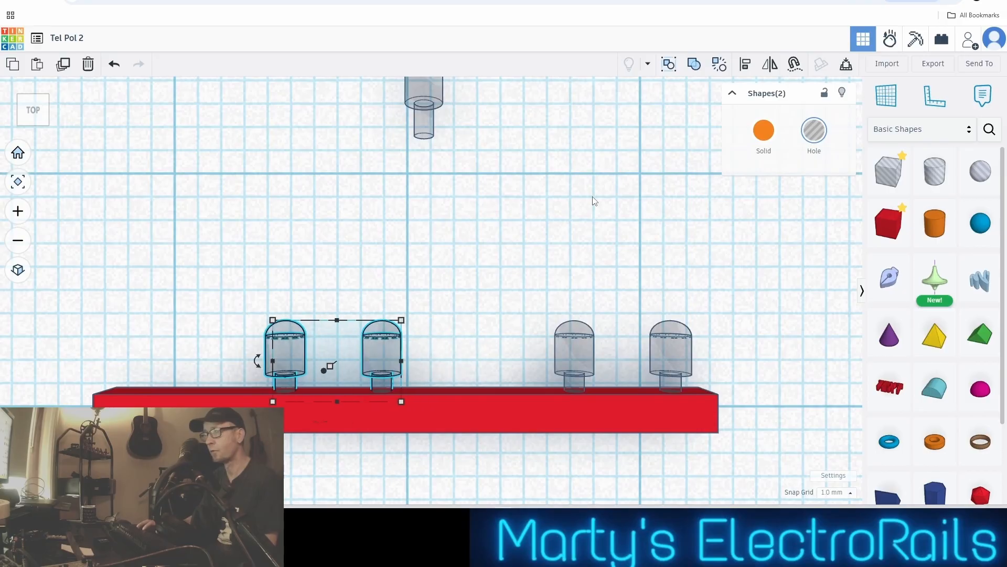
key(Left)
key(Left)
key(Left)
key(Left)
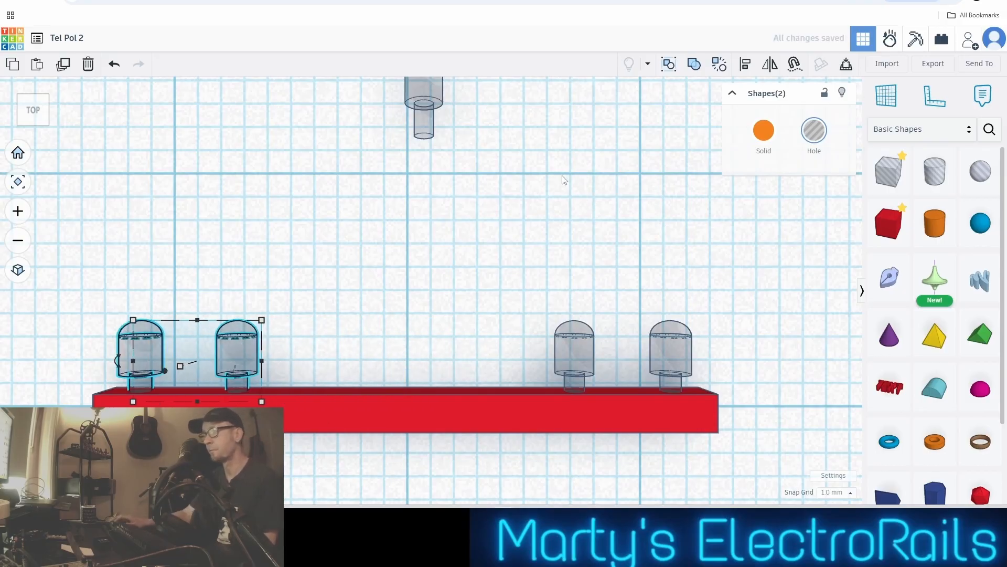
scroll(562, 180, down, 2)
middle_drag(530, 247, 542, 222)
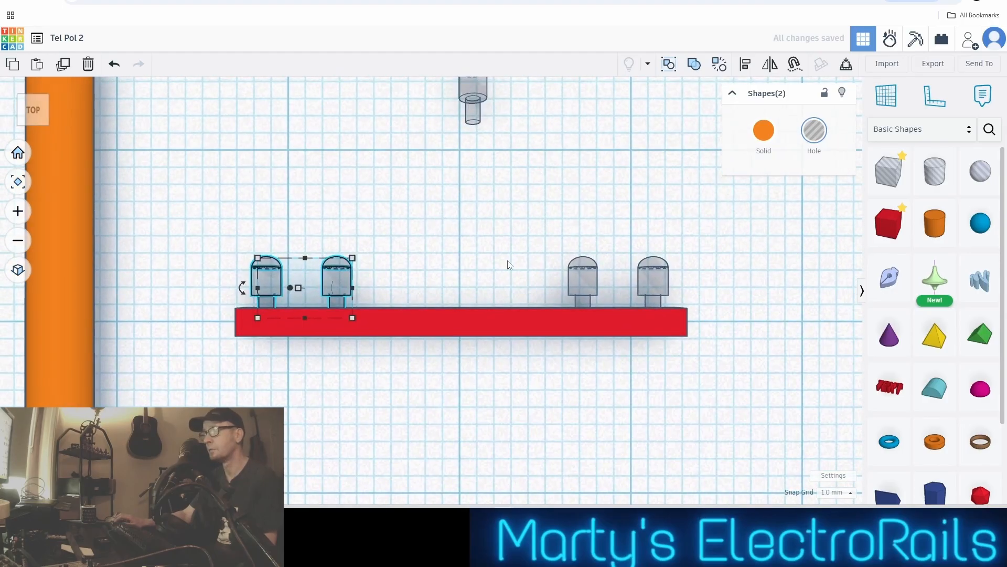
scroll(509, 264, up, 2)
scroll(509, 266, down, 2)
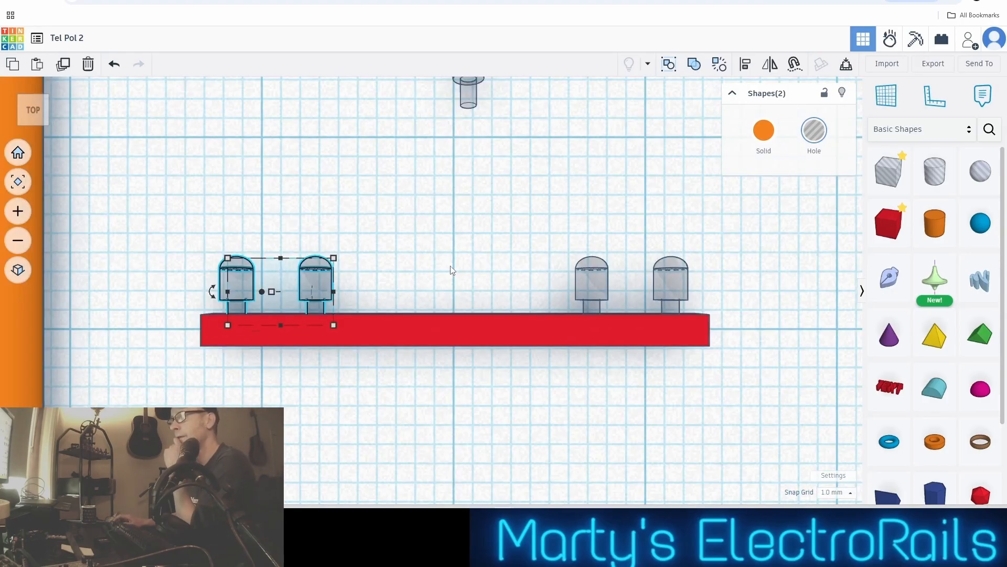
Select all four hole parts on the bar and turn them into orange solids
click(423, 264)
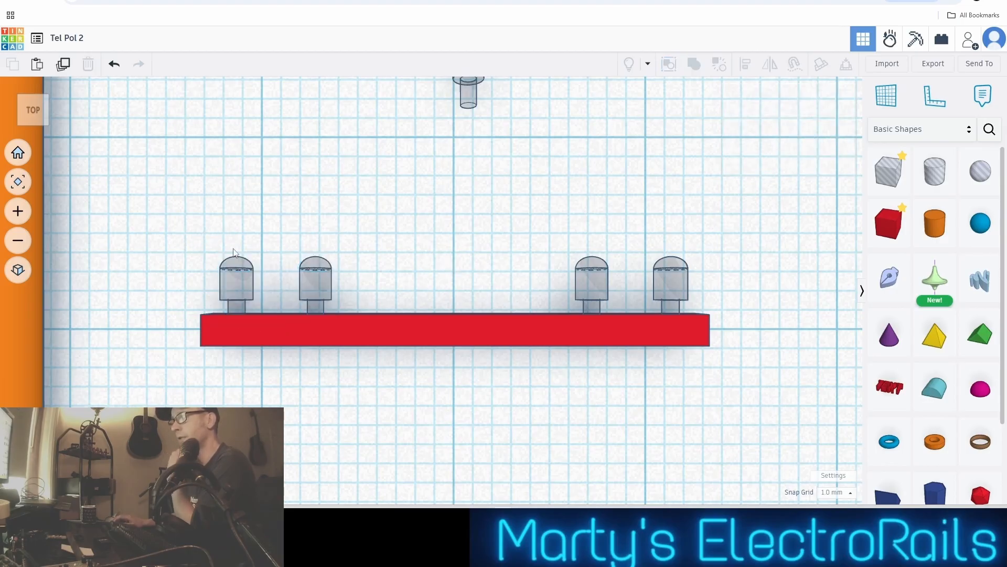
drag(179, 221, 693, 282)
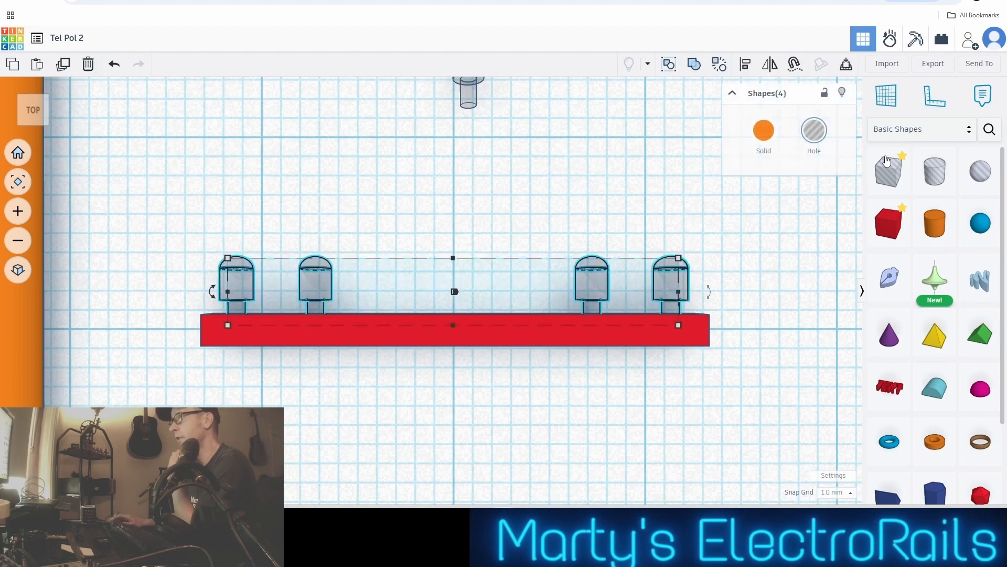
click(764, 130)
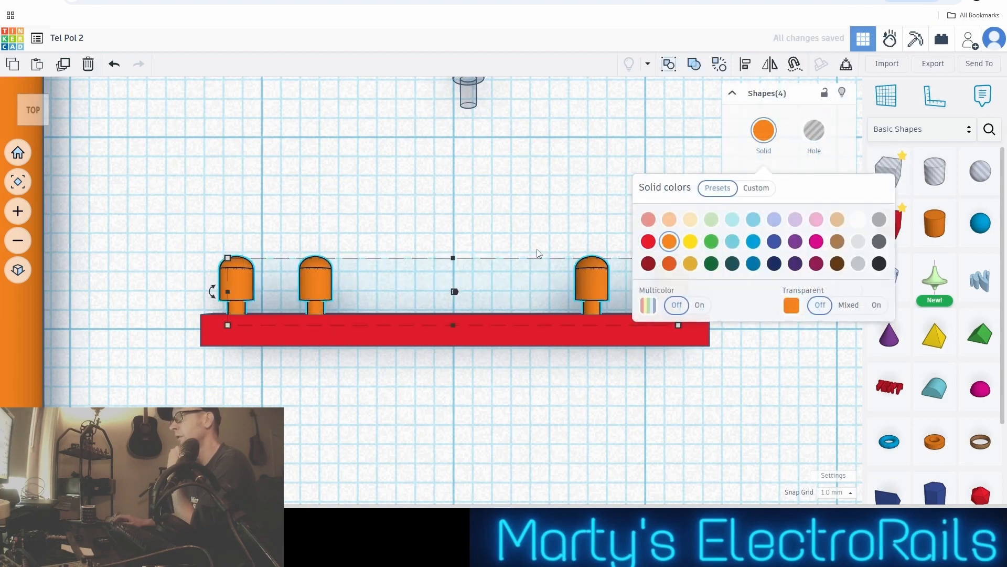
scroll(474, 327, down, 2)
click(475, 327)
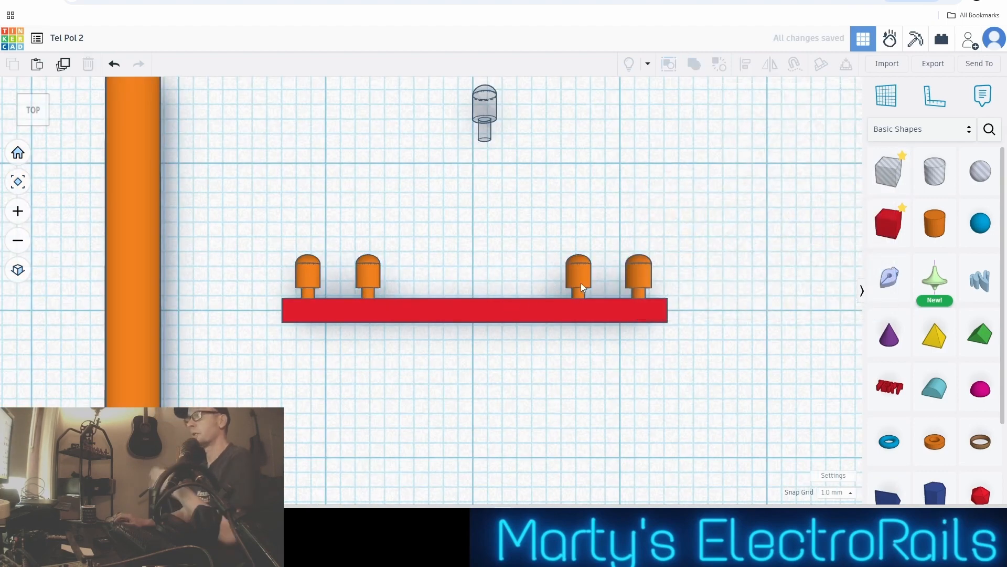
Group the four orange insulators on the bar as a Bundle
drag(253, 214, 694, 275)
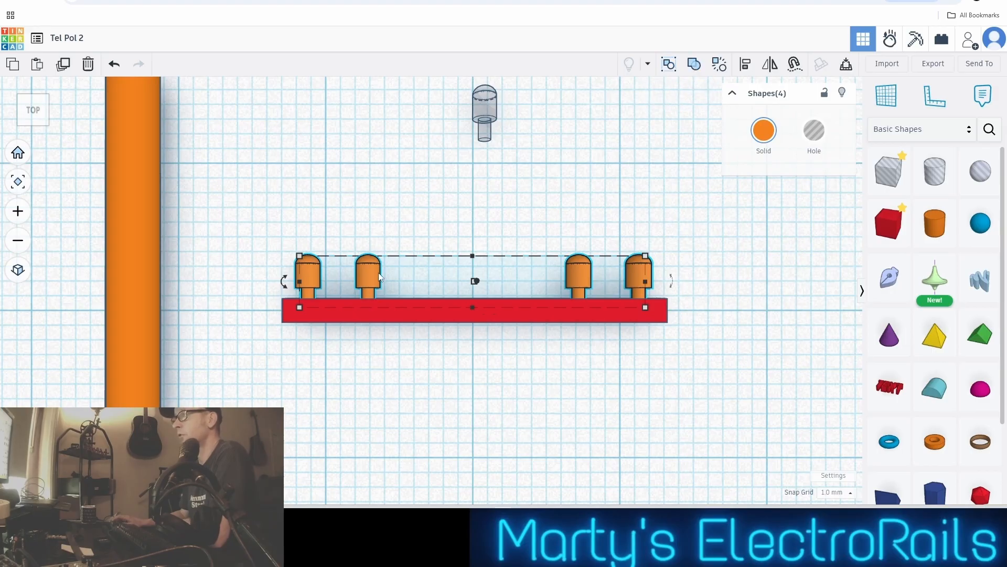
click(669, 65)
click(485, 186)
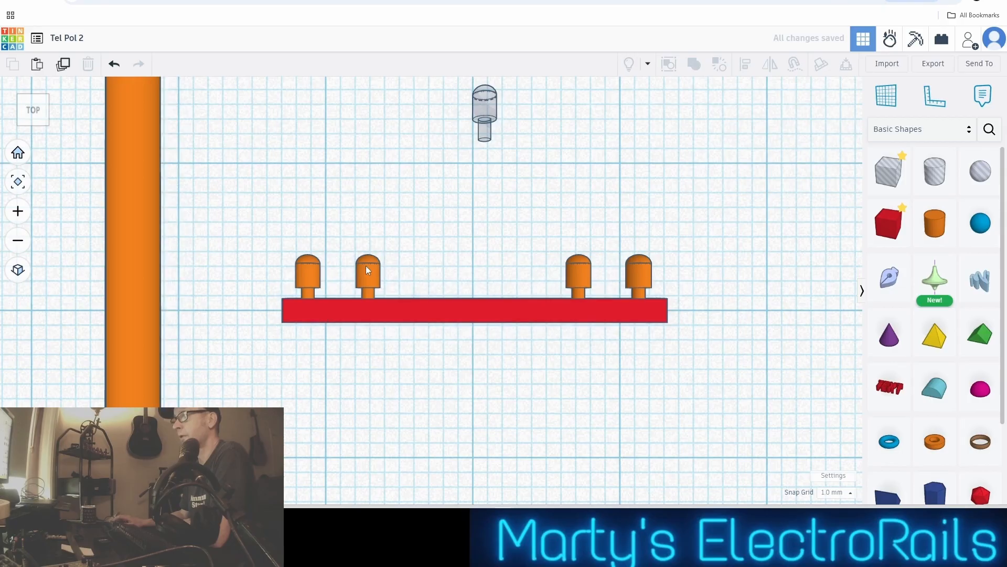
Copy and paste the insulator bundle, and move the copy clear behind the bar, roughly in line with the original
click(367, 266)
key(ctrl+c)
key(ctrl+v)
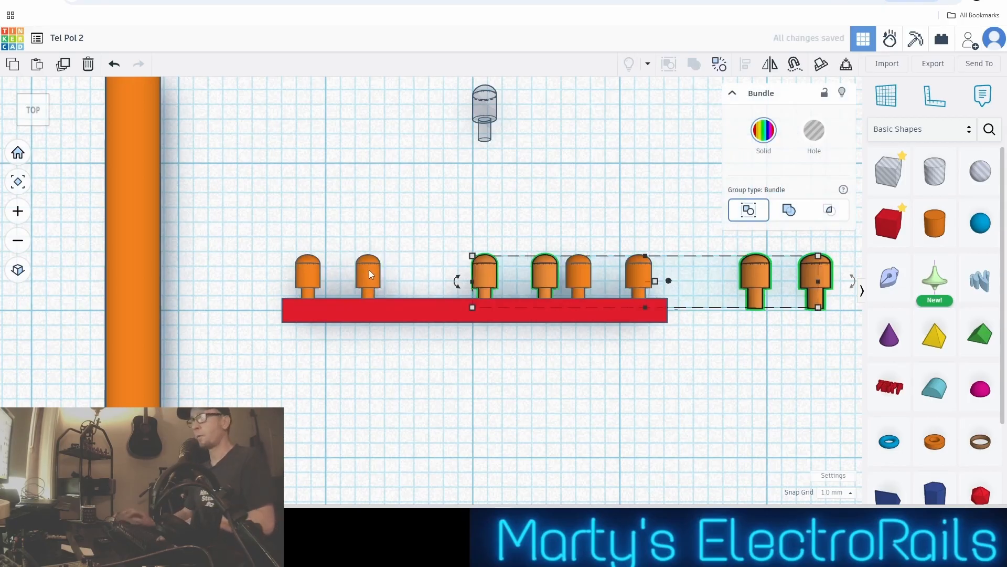
key(Up)
key(Up)
key(Up)
key(Up)
key(Up)
key(Up)
key(Up)
key(Up)
key(Up)
key(Up)
key(Up)
key(Up)
key(Up)
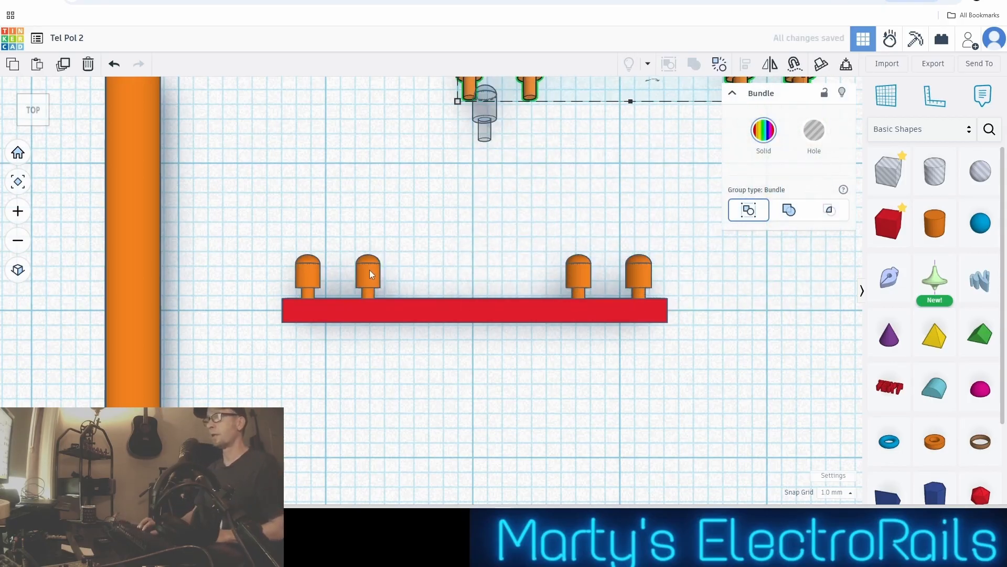
key(Left)
key(Left)
key(Left)
key(Left)
key(Left)
key(Left)
key(Left)
key(Left)
key(Left)
key(Left)
key(Left)
key(Left)
key(Left)
key(Right)
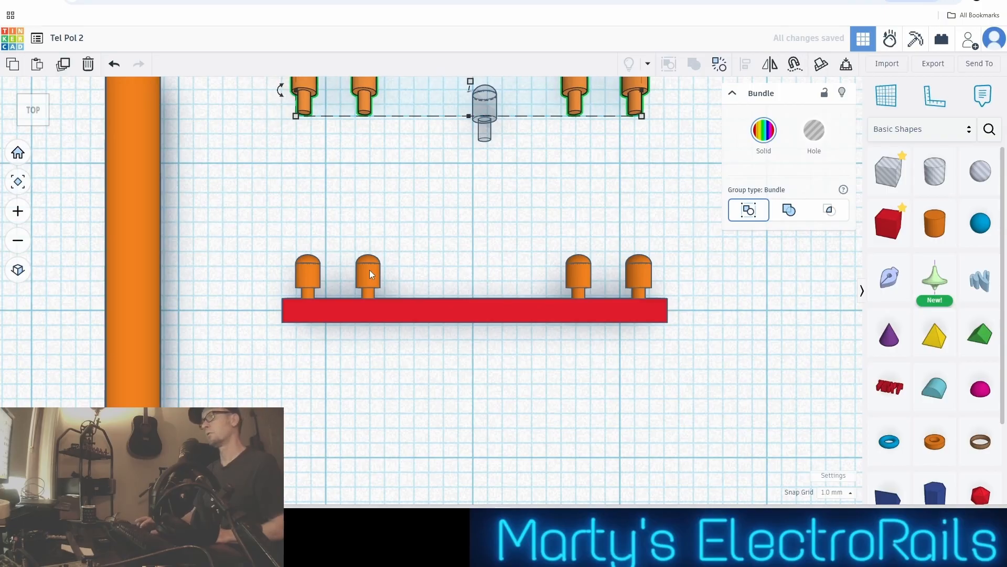
Select the copied insulator bundle together with the loose hole part and move both well away to the far left of the pole
click(472, 358)
scroll(456, 330, down, 3)
scroll(456, 332, down, 1)
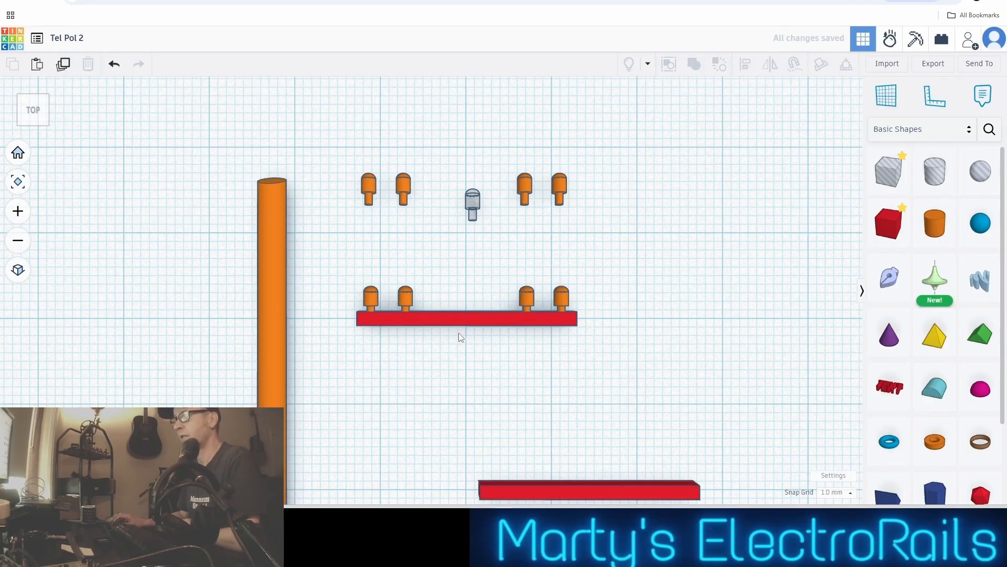
drag(354, 174, 576, 222)
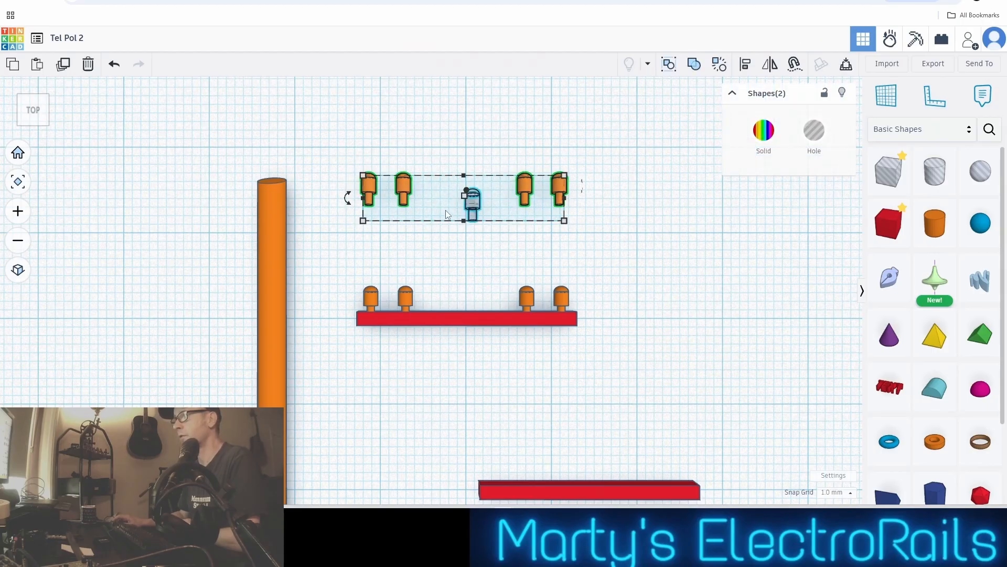
drag(404, 195, 3, 98)
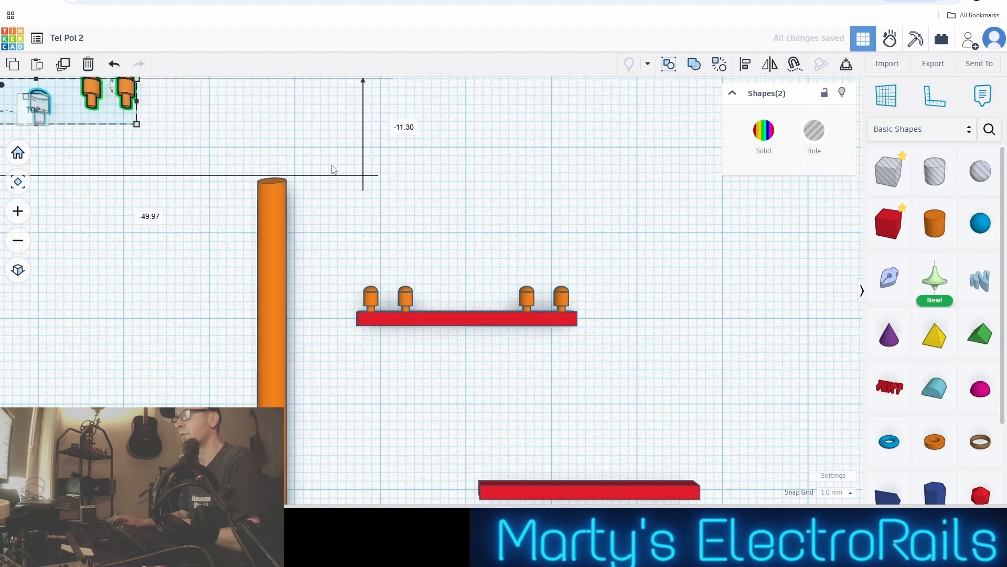
scroll(334, 169, down, 3)
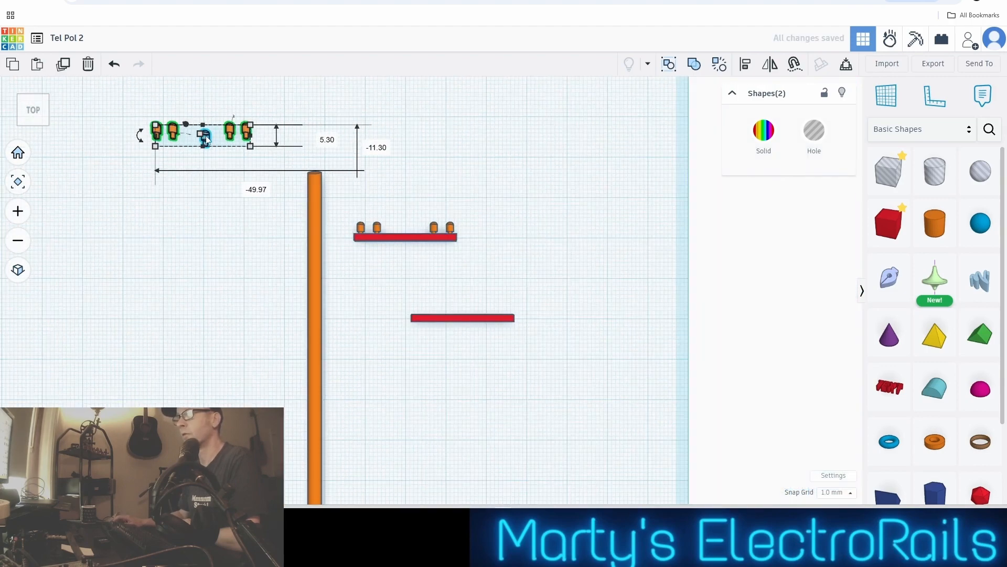
drag(222, 132, 70, 125)
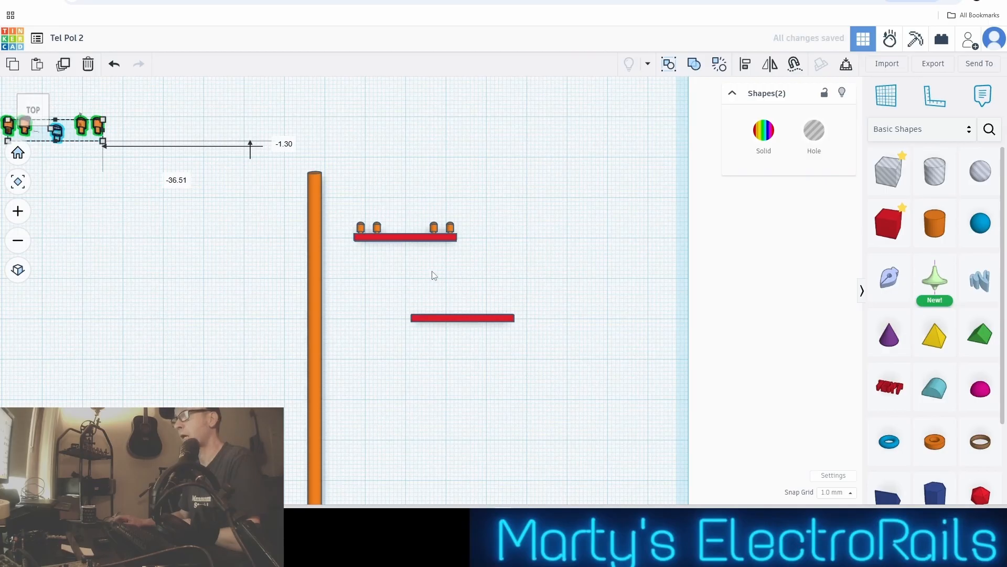
Move the spare red bar far to the right, across the workplane's edge and clear of the crossarm with insulators
scroll(435, 275, up, 3)
drag(477, 350, 747, 355)
click(485, 242)
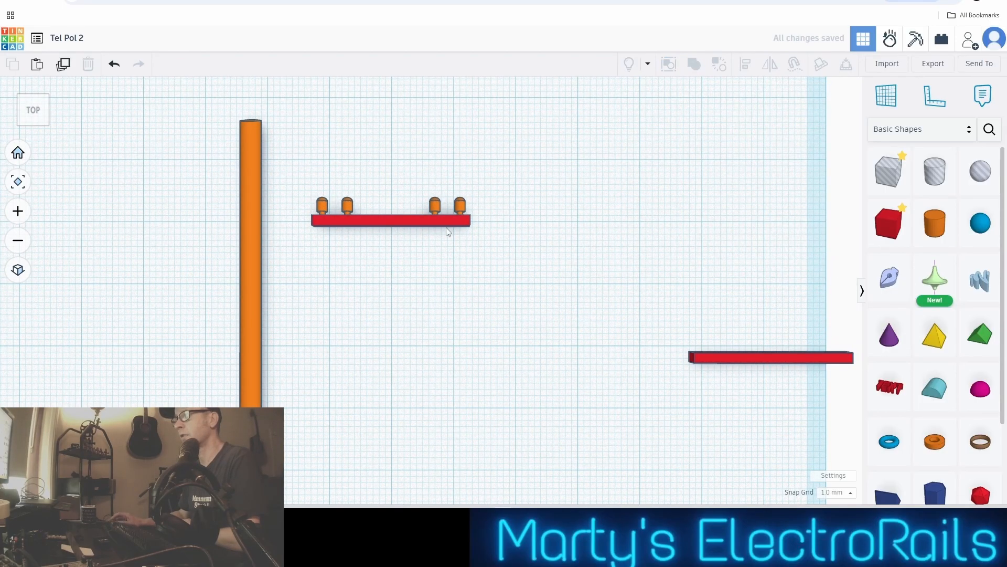
Select the red bar and its insulator bundle and combine them into one Union group
click(413, 218)
drag(297, 181, 479, 227)
scroll(419, 223, up, 3)
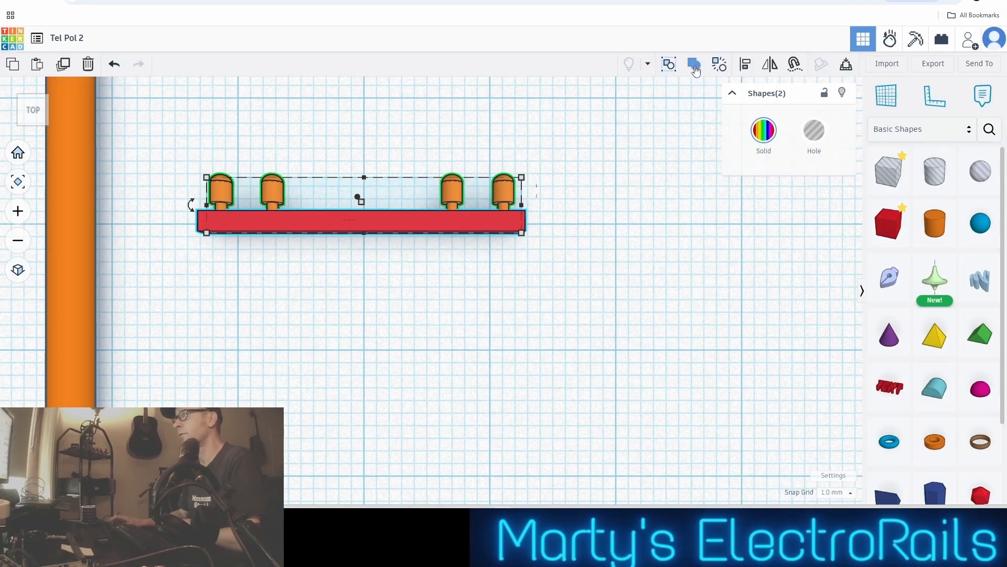
click(695, 70)
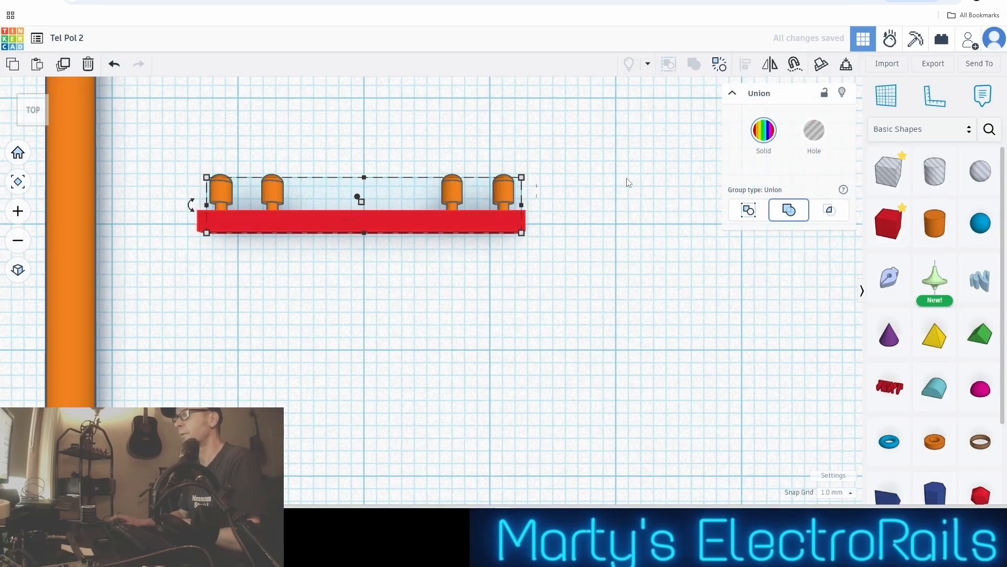
click(563, 244)
Shift the united crossarm about 0.50 mm to the right and 1.30 mm towards the front of the workplane
click(470, 213)
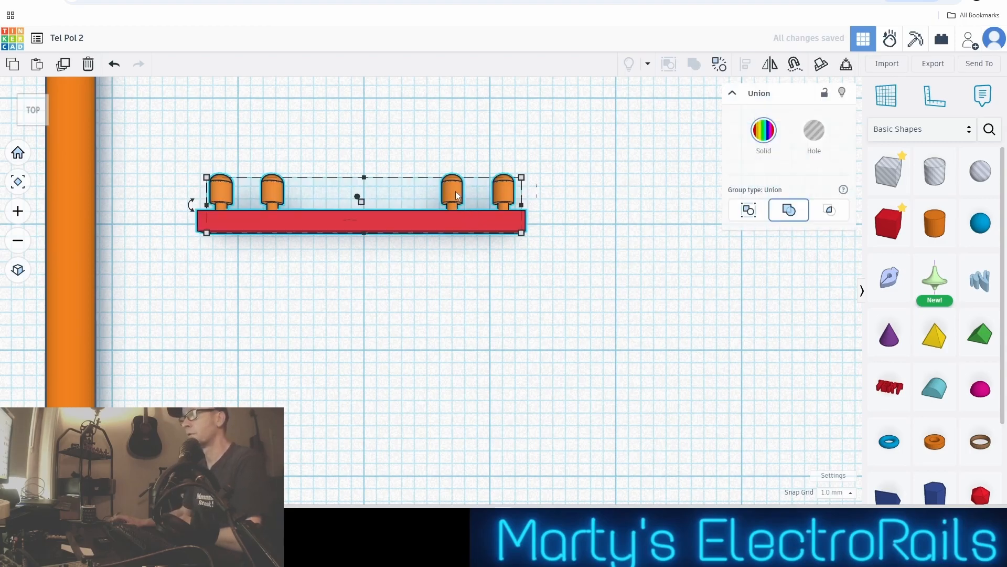
mouse_move(477, 222)
mouse_down()
mouse_move(535, 219)
mouse_move(467, 221)
mouse_move(480, 237)
mouse_up()
scroll(480, 235, down, 3)
scroll(472, 238, up, 5)
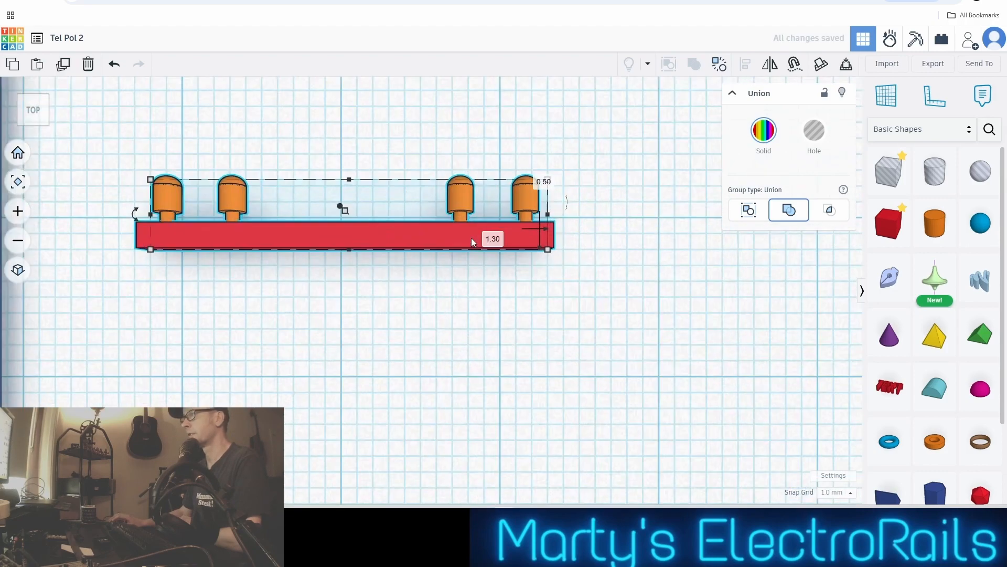
Move the united crossarm with its four insulators further to the right of the pole's upper end
middle_drag(471, 238, 600, 219)
scroll(607, 234, down, 4)
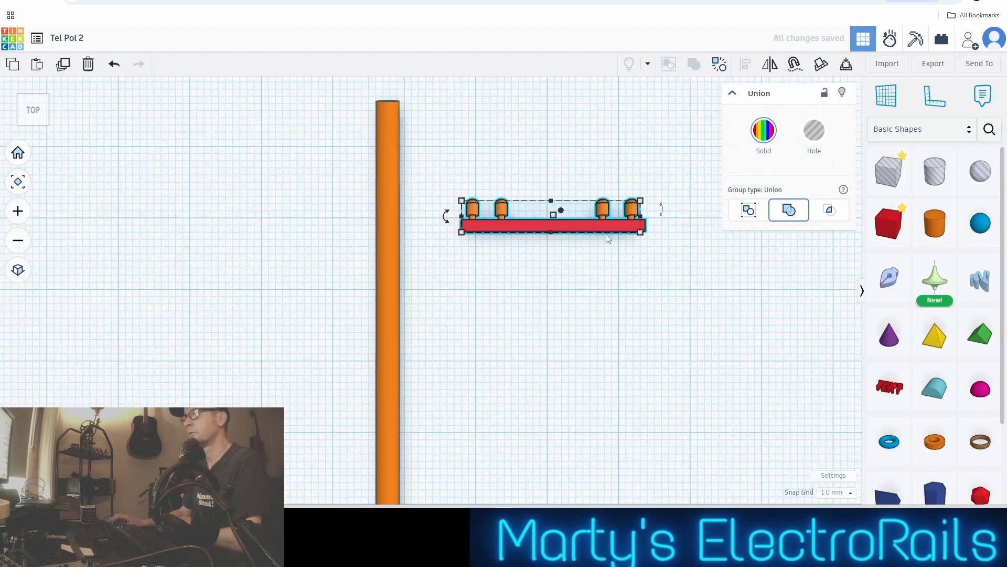
scroll(604, 236, up, 2)
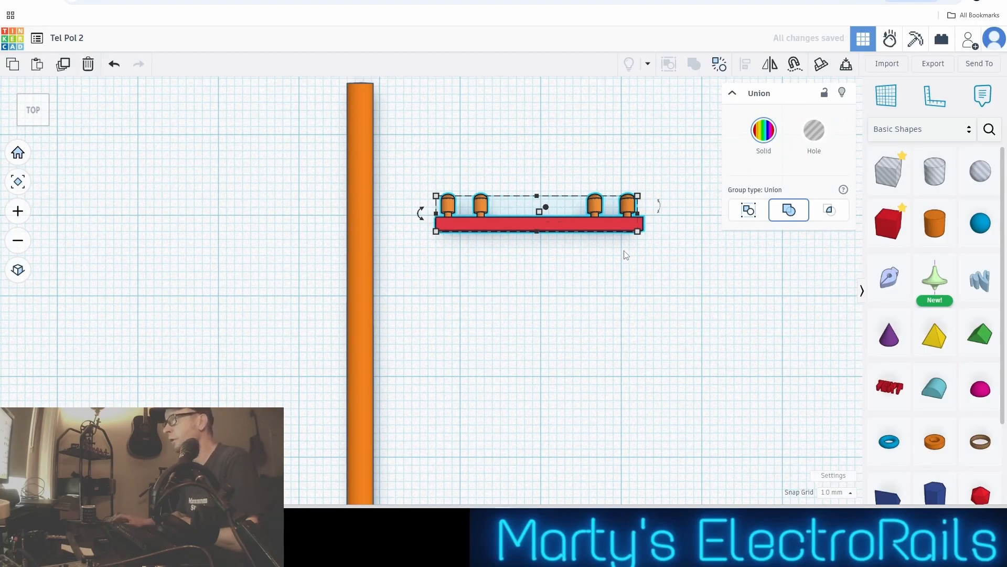
scroll(624, 254, up, 2)
scroll(626, 255, down, 3)
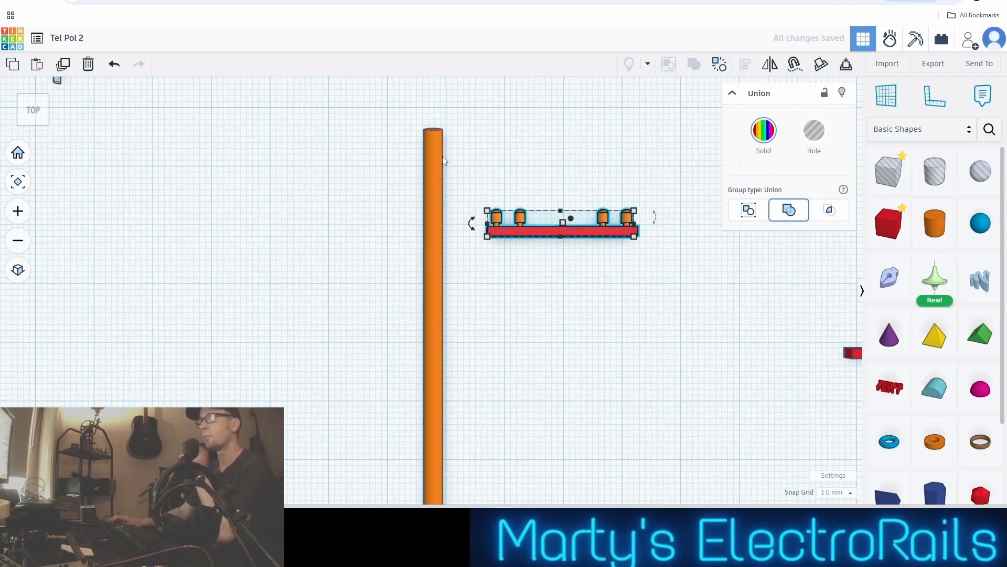
Set the snap grid to 0.25 mm and nudge the pole slightly towards the front of the workplane
click(437, 195)
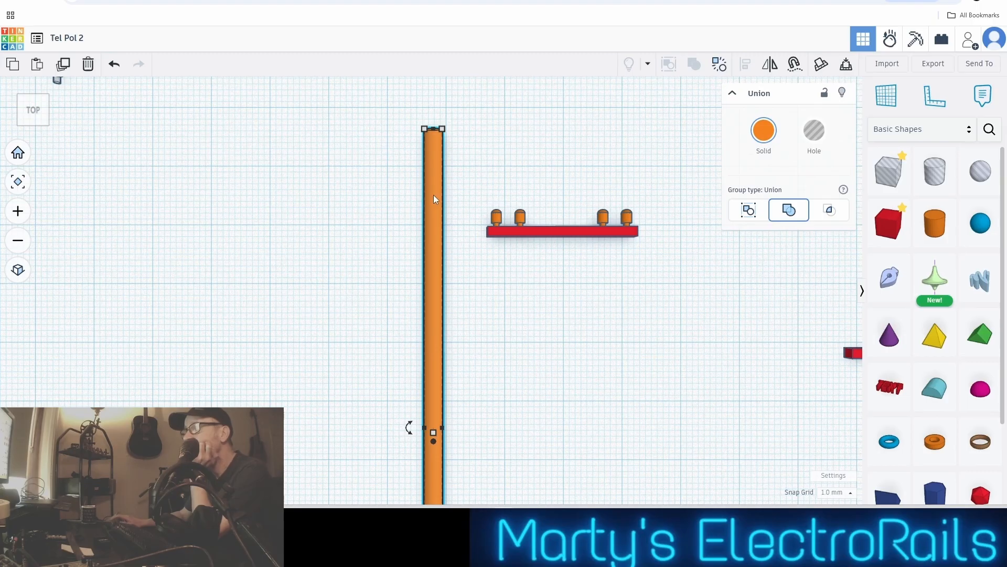
key(Down)
scroll(464, 105, up, 3)
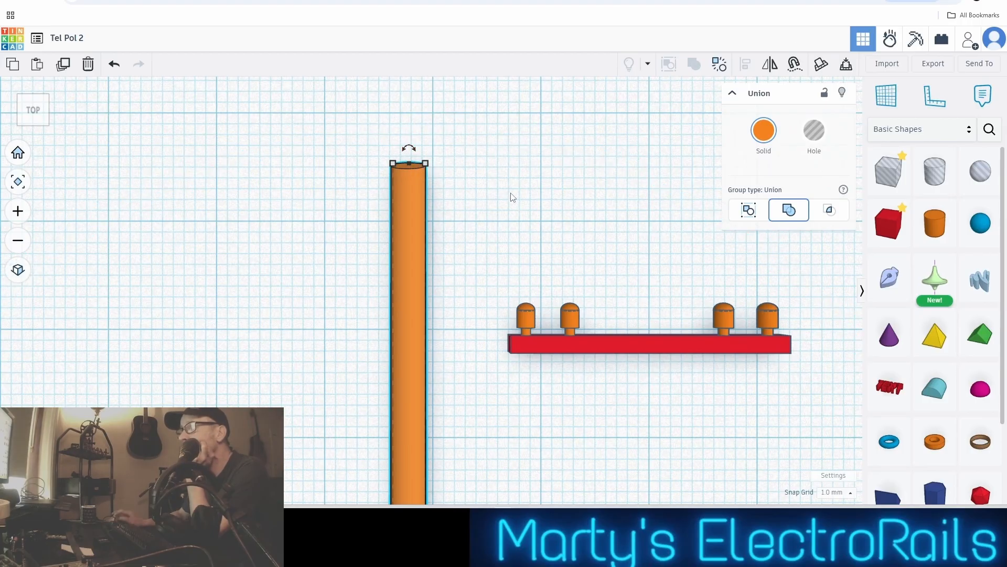
key(Up)
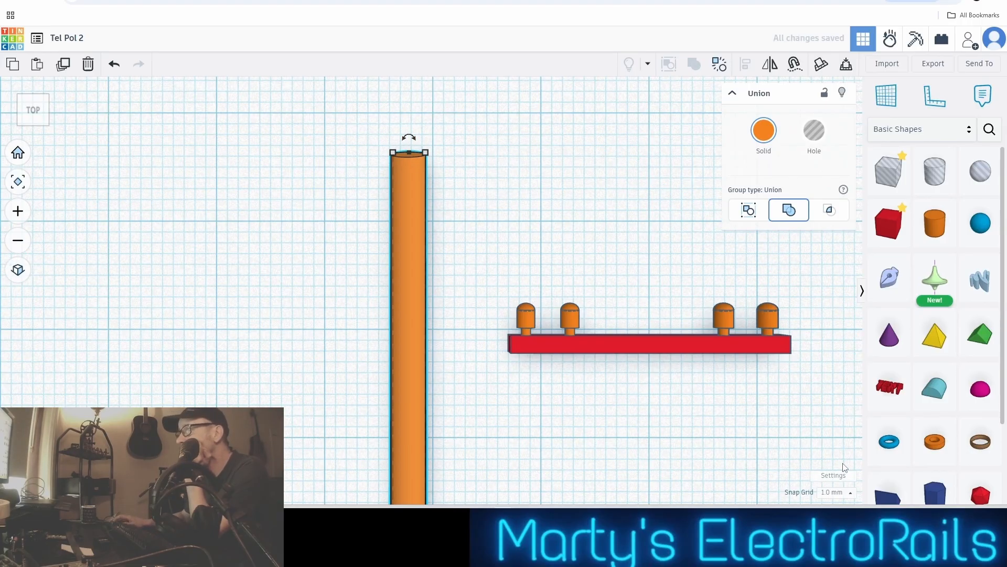
click(837, 492)
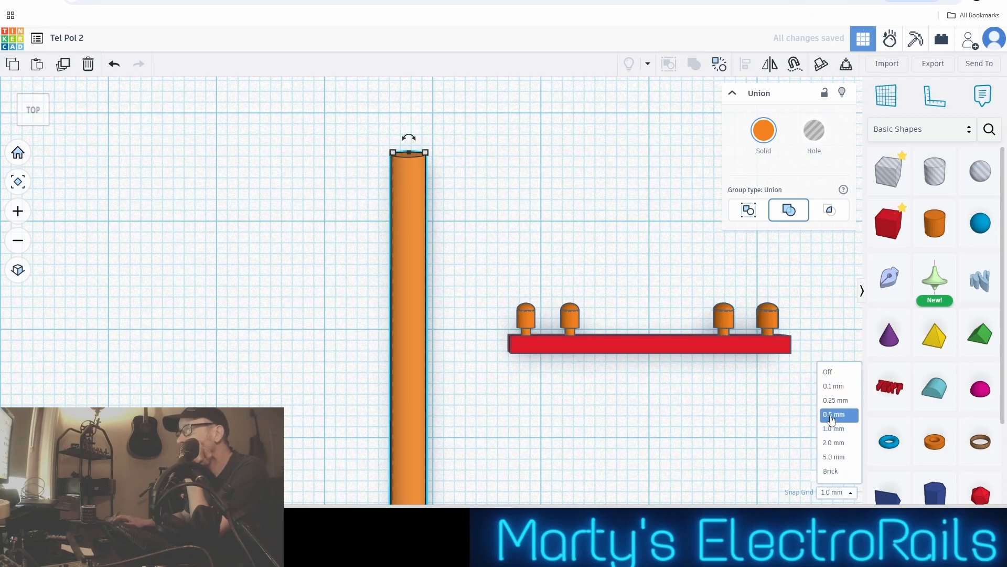
click(835, 400)
key(Down)
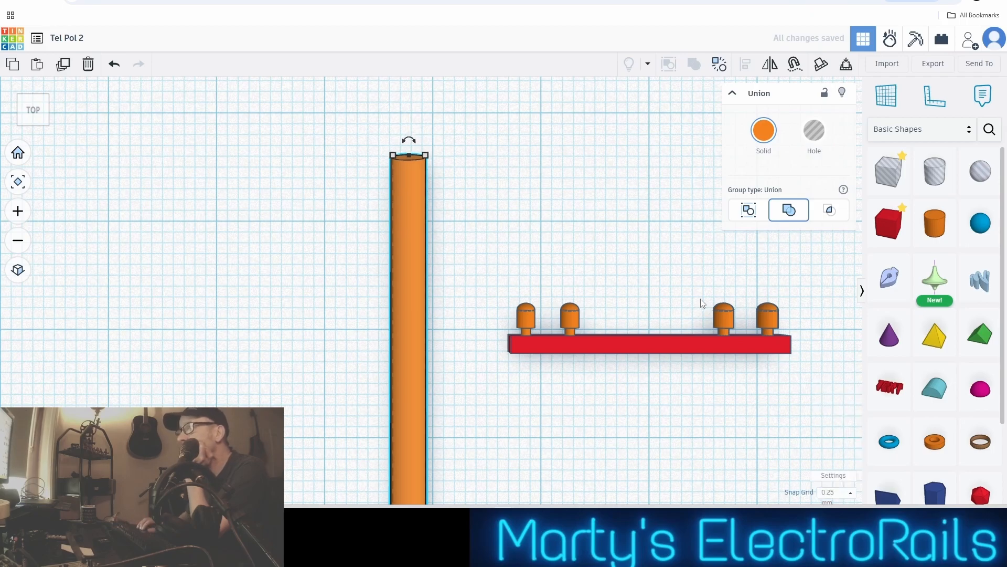
key(Down)
key(Down)
key(Down)
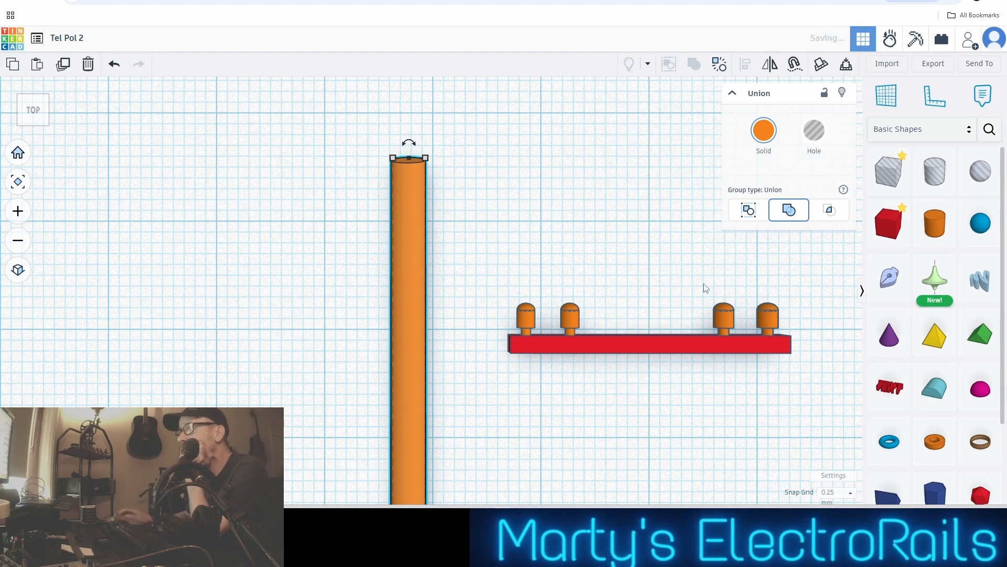
Try the united crossarm across the pole just below its top, roughly centred on the shaft
click(637, 257)
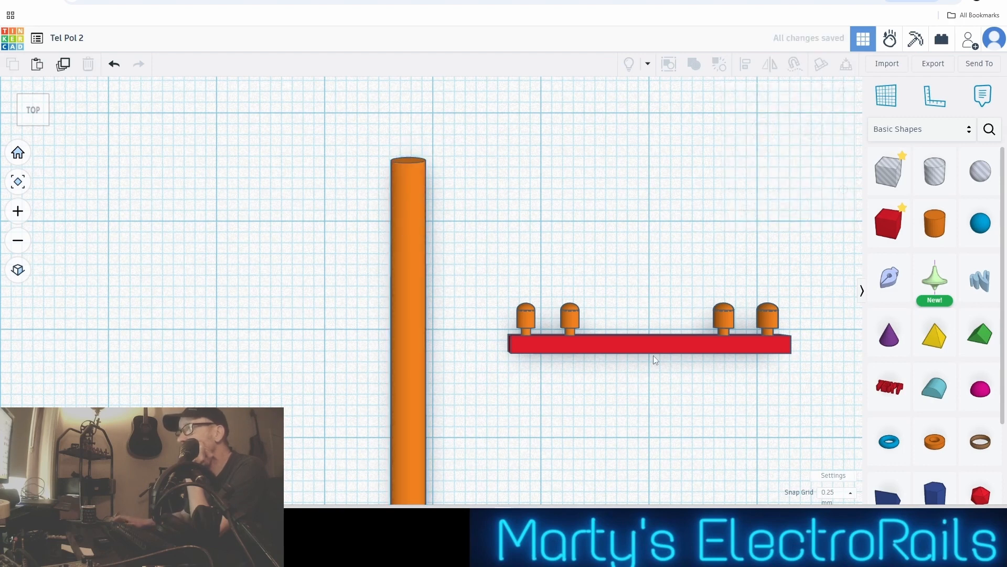
drag(655, 351, 407, 240)
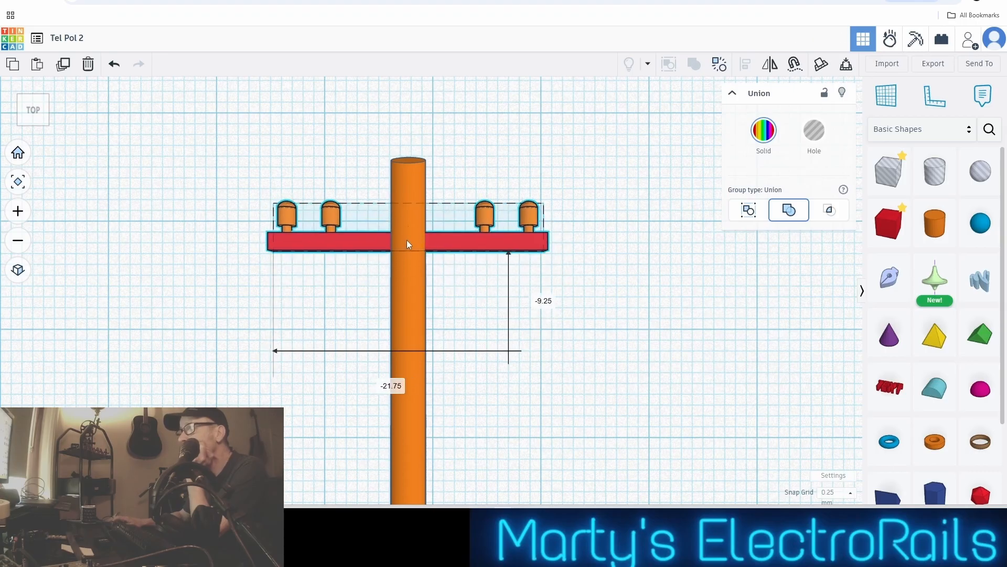
scroll(493, 291, up, 3)
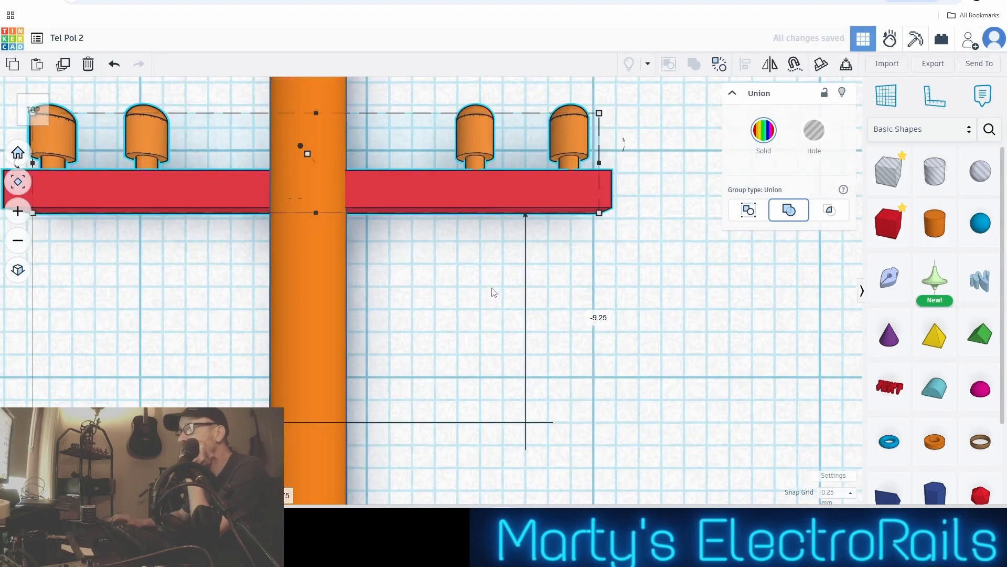
scroll(494, 293, down, 3)
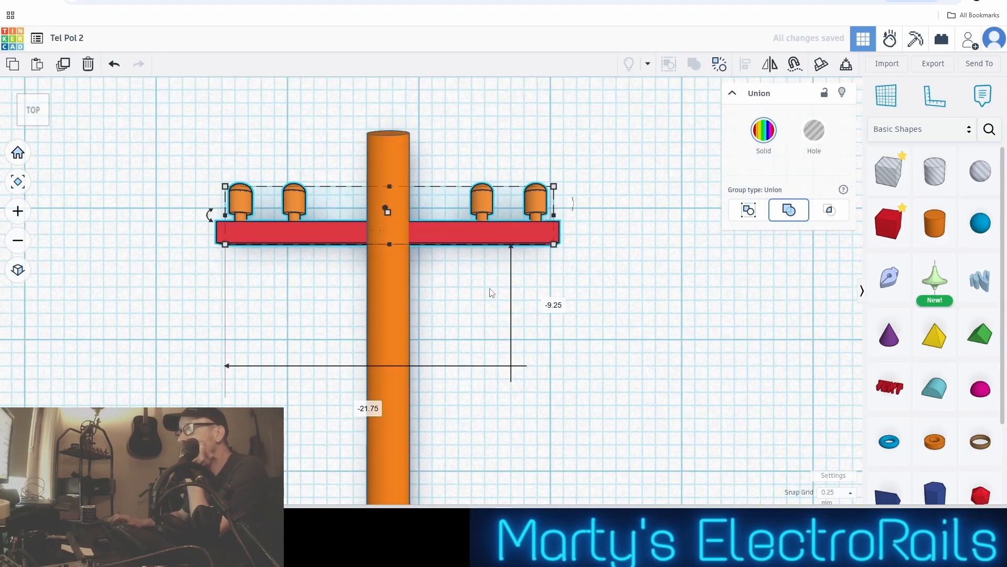
drag(427, 236, 423, 225)
scroll(476, 295, down, 4)
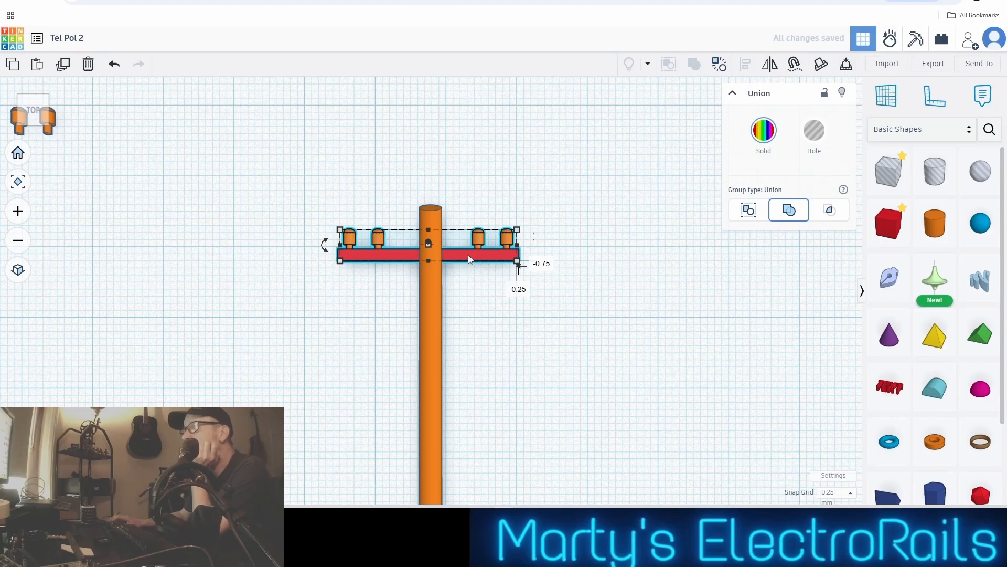
Move the crossarm about 22 mm to the right, clear of the pole, and nudge it about 1.75 mm towards the back
drag(470, 258, 629, 270)
scroll(630, 270, down, 3)
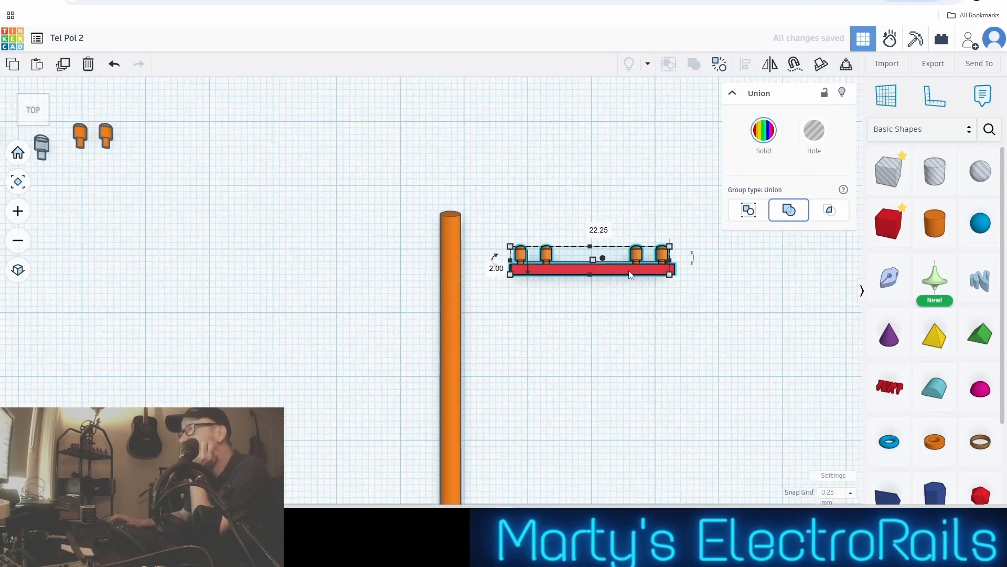
scroll(613, 277, up, 5)
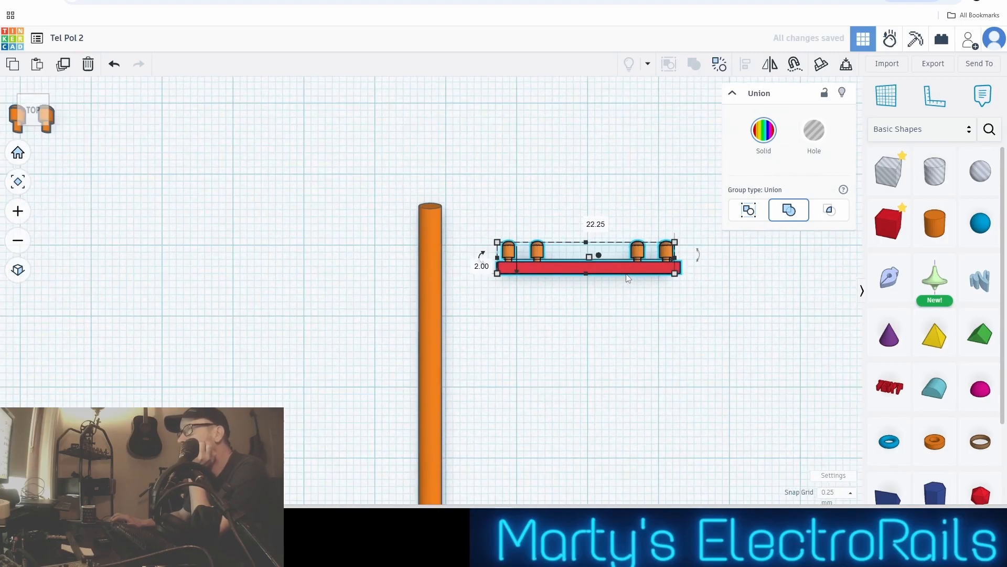
scroll(612, 280, up, 2)
key(Right)
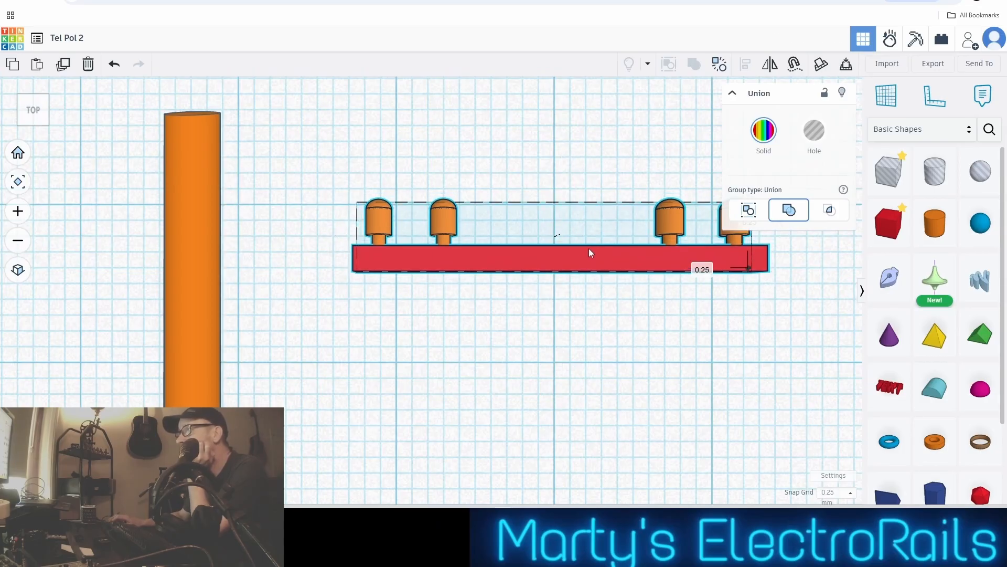
drag(590, 251, 591, 221)
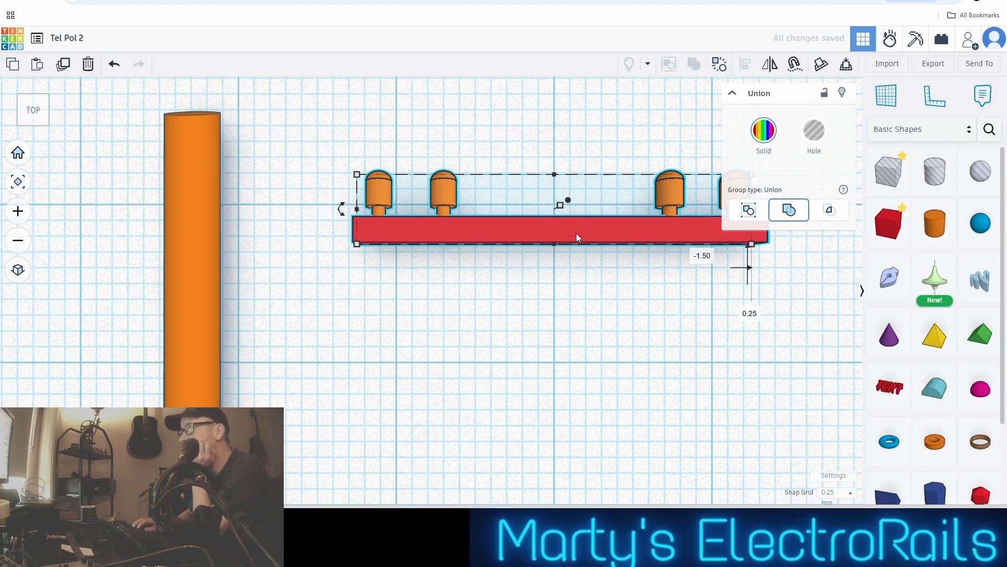
key(Up)
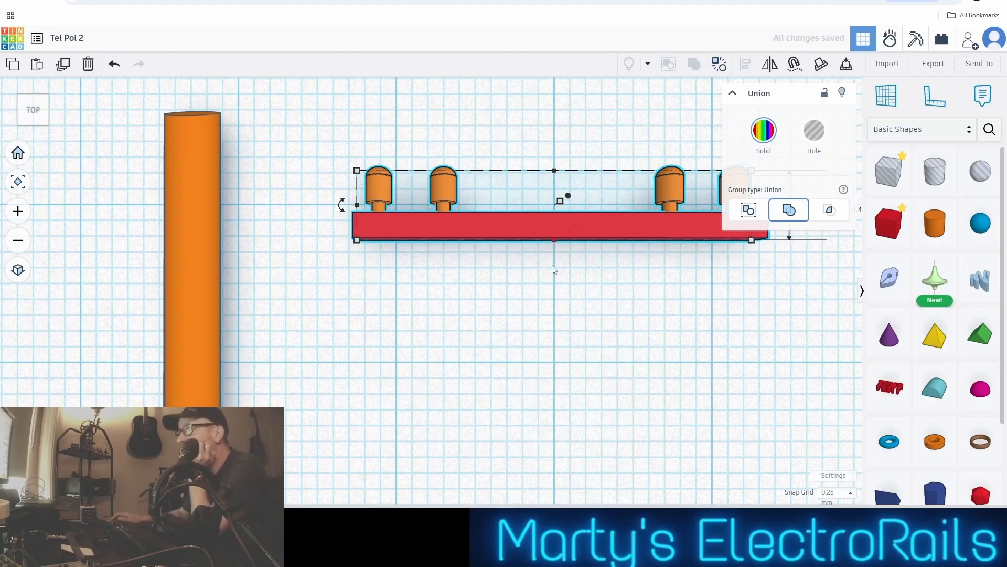
Bring the spare red bar back beside the pole, below the crossarm, moving it 54 mm left and 13.25 mm towards the back
click(539, 321)
scroll(577, 340, down, 4)
right_drag(583, 359, 833, 414)
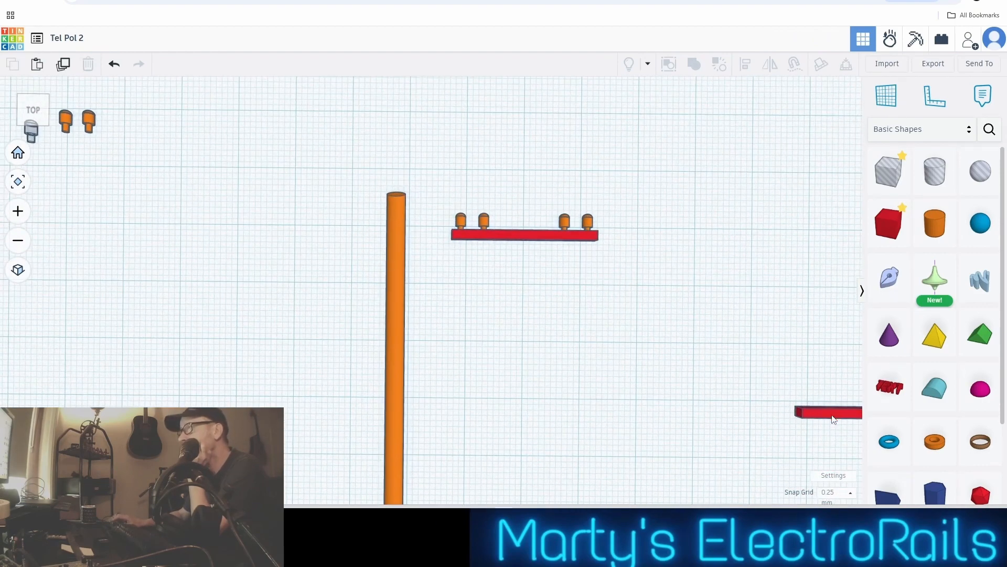
drag(834, 415, 528, 342)
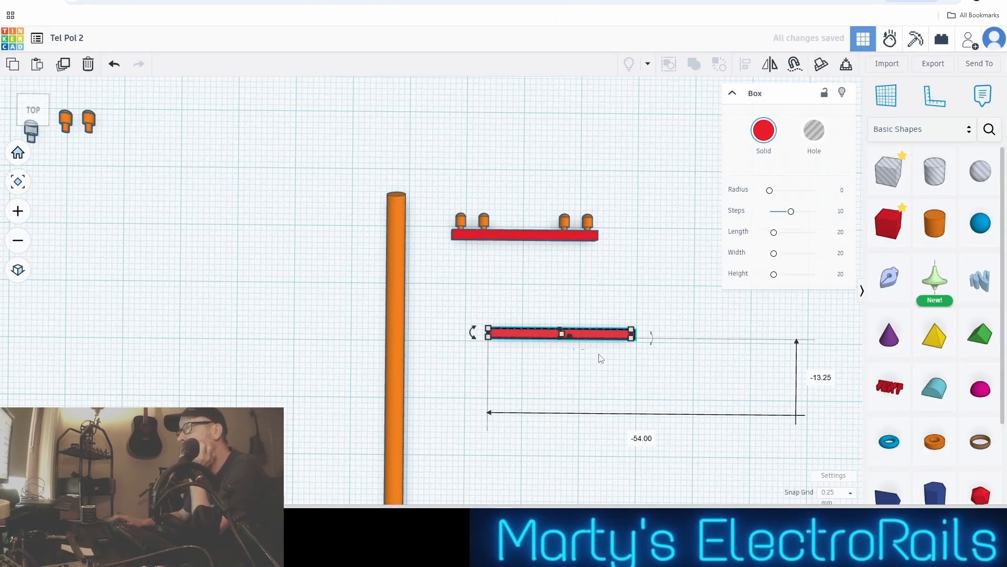
scroll(600, 359, up, 5)
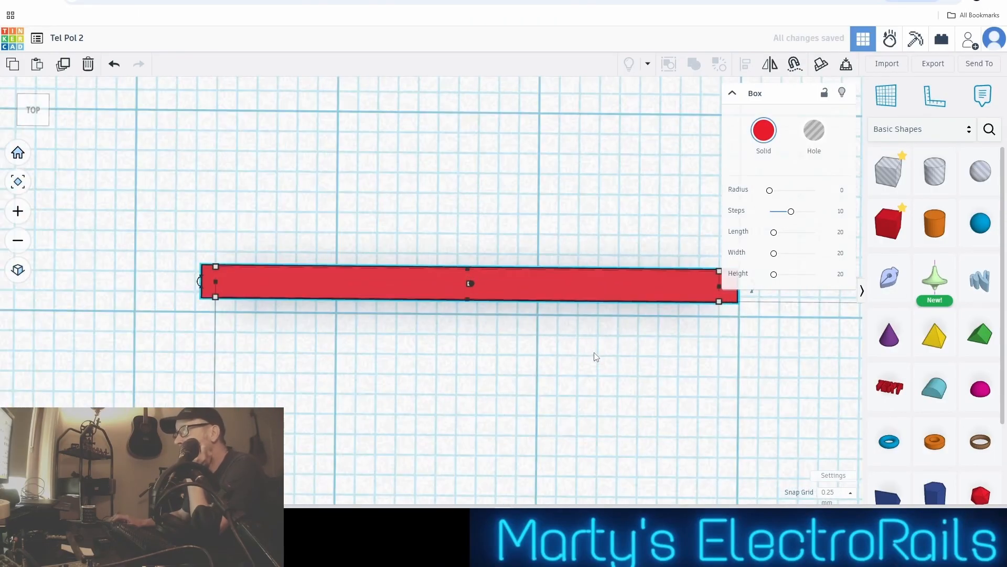
scroll(596, 357, down, 3)
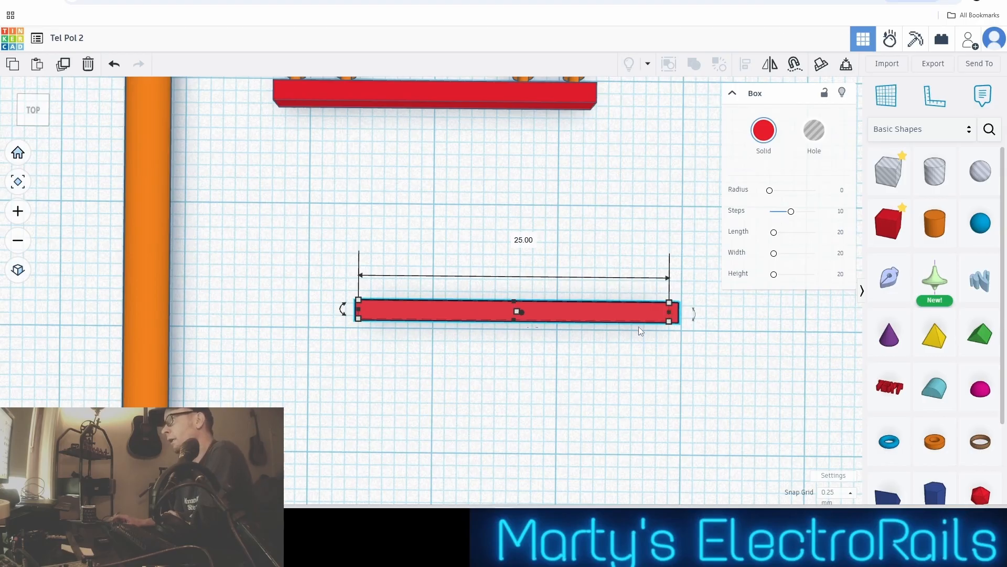
scroll(638, 326, down, 3)
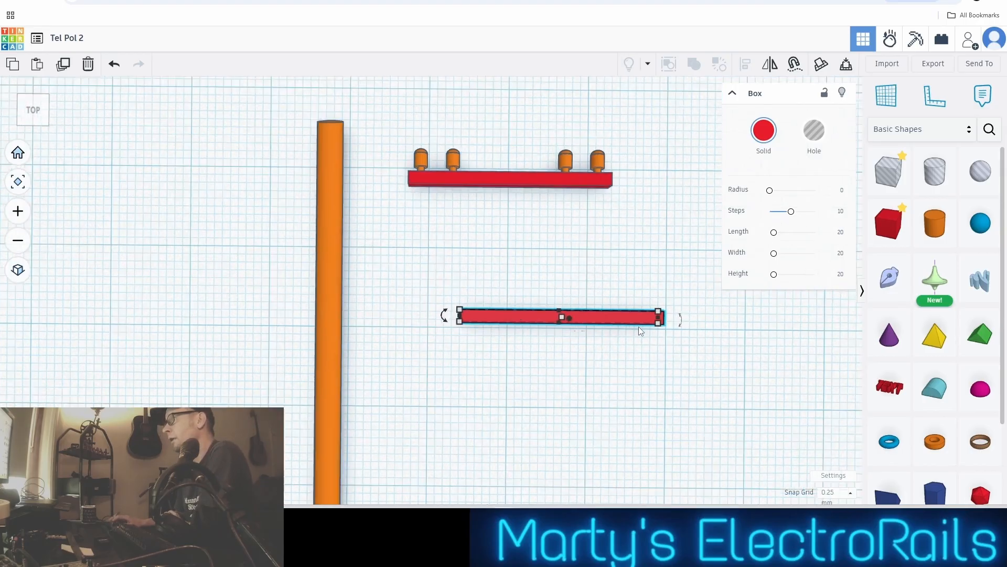
Rotate the united crossarm 45° clockwise in the plane of the workplane
click(546, 201)
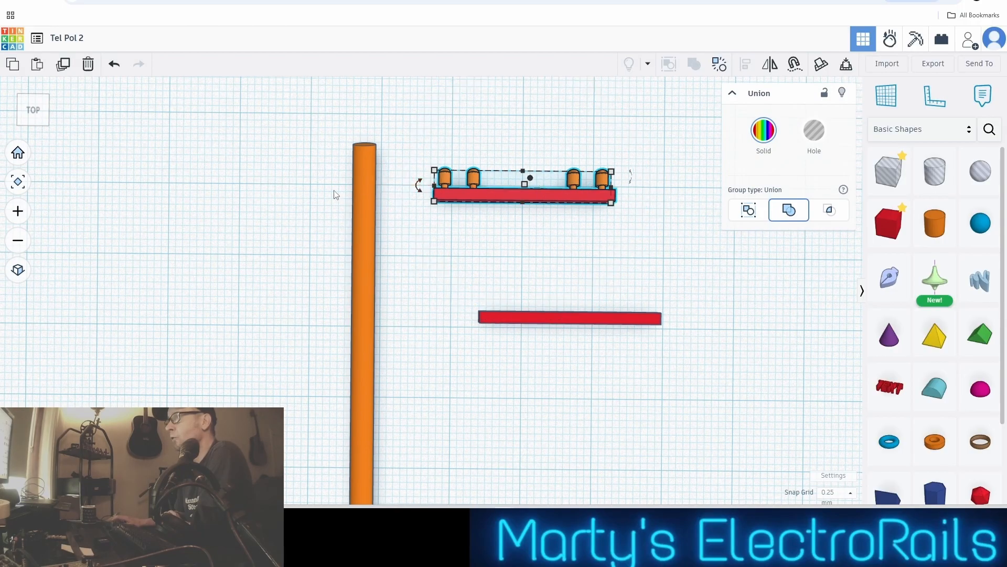
drag(416, 187, 440, 116)
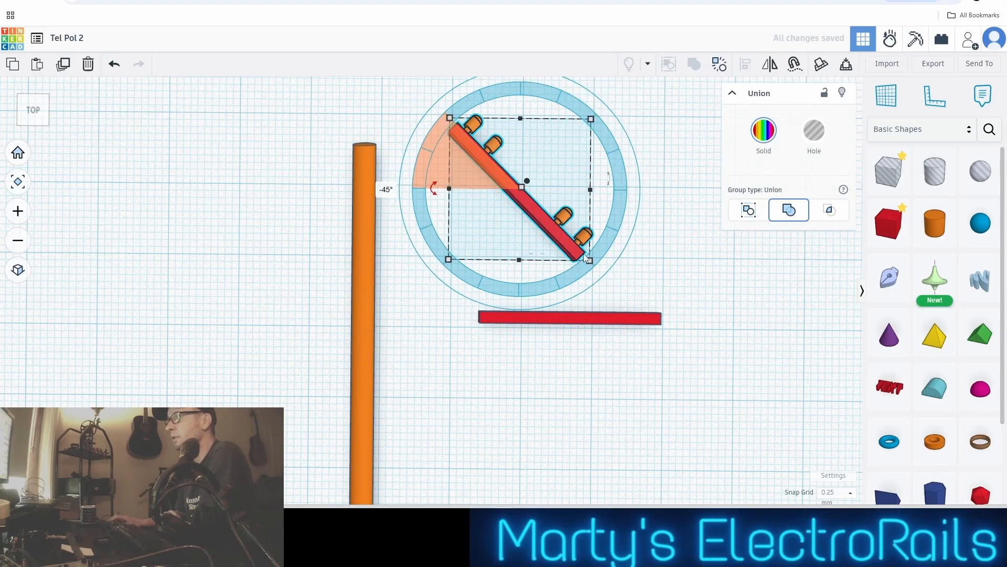
scroll(585, 258, up, 2)
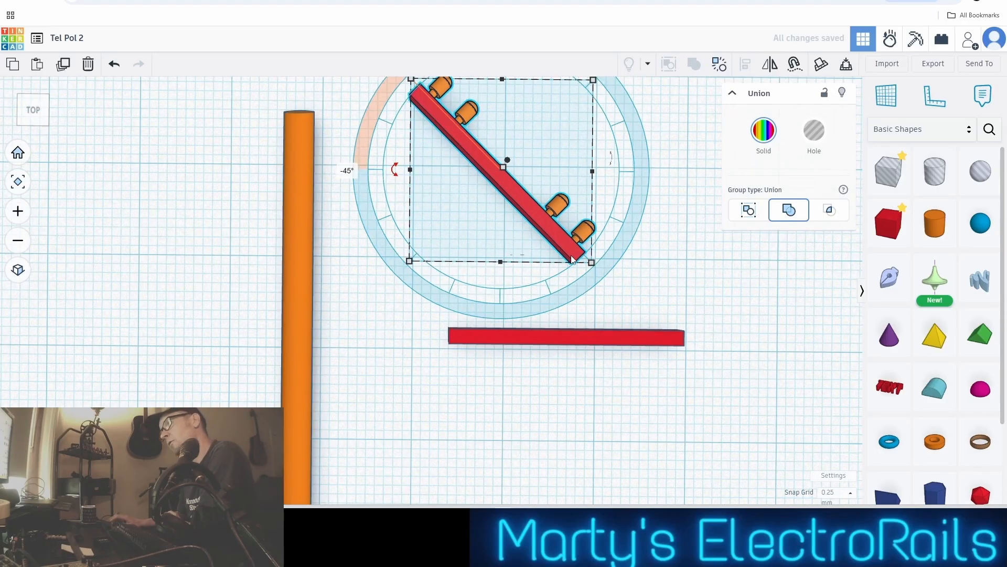
click(582, 317)
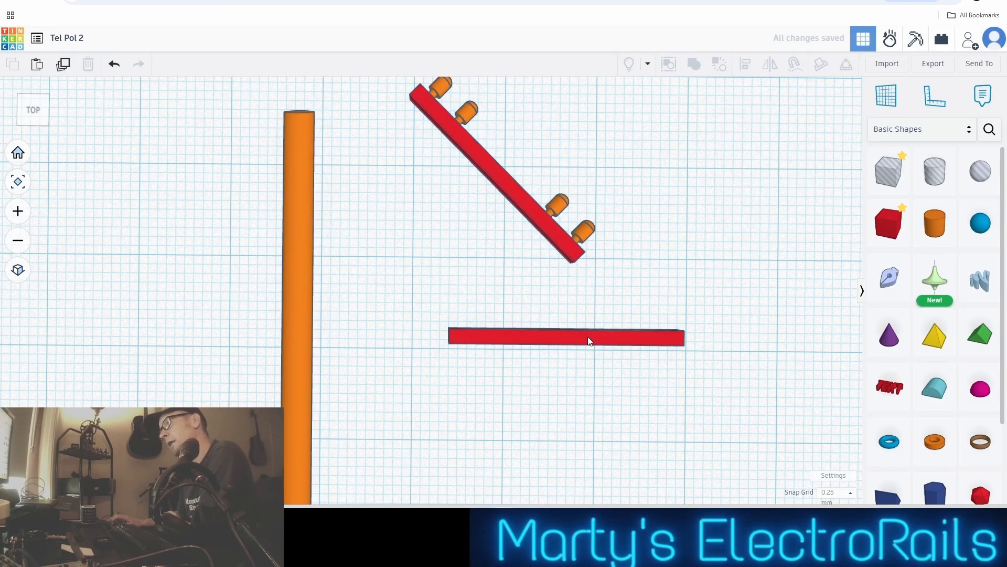
Set the spare red bar's width and height to 1 mm each
click(587, 338)
mouse_move(677, 344)
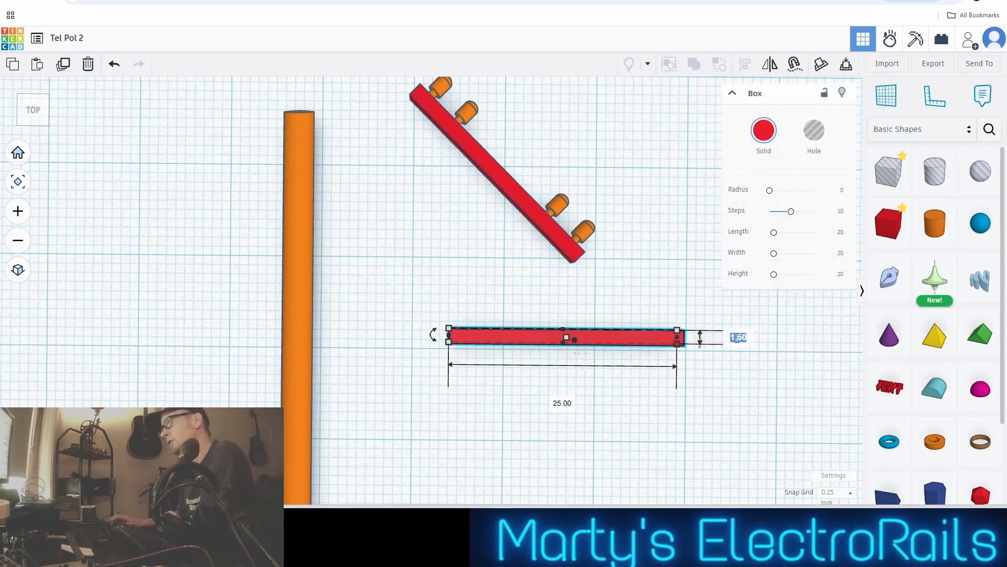
text(1)
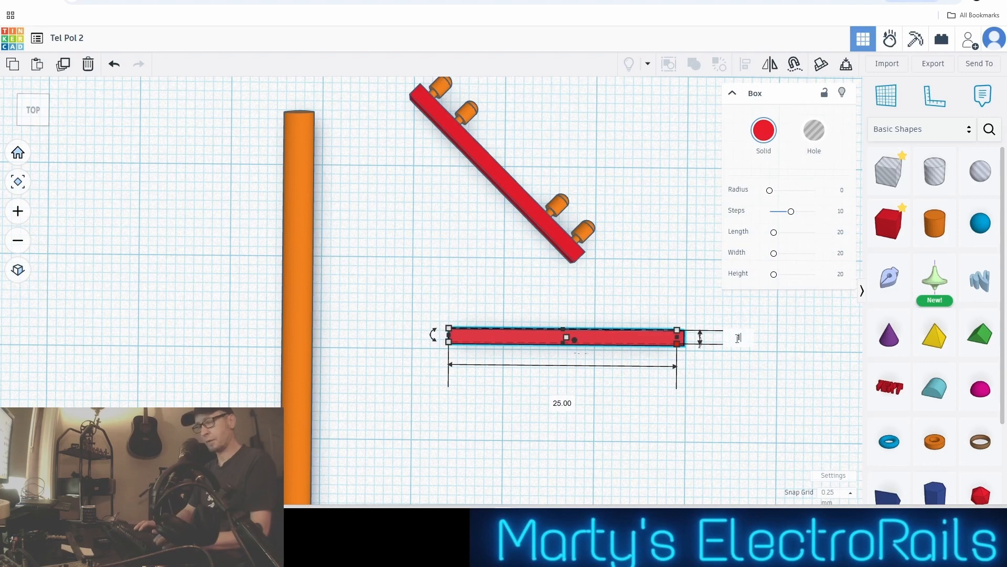
key(Return)
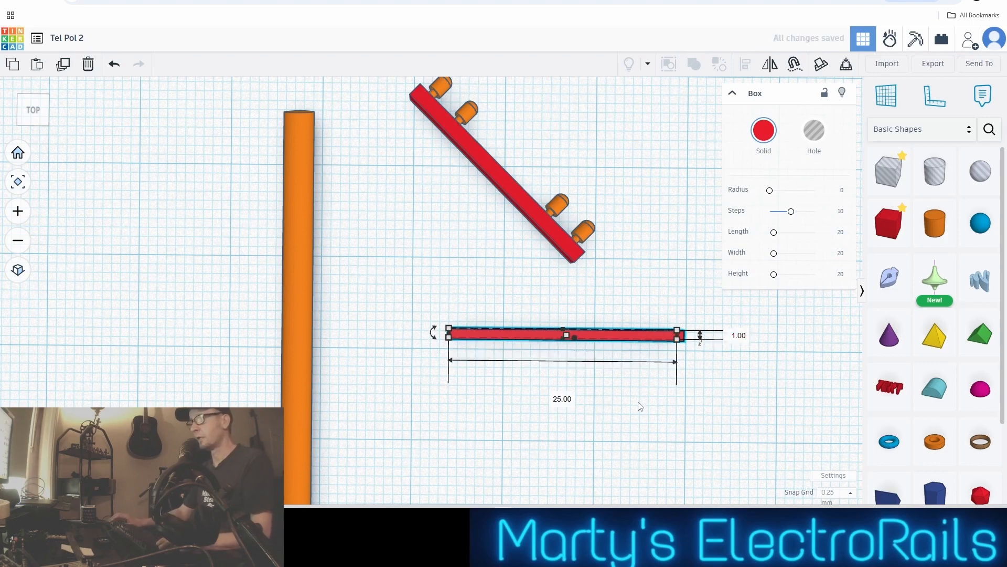
right_drag(639, 406, 610, 234)
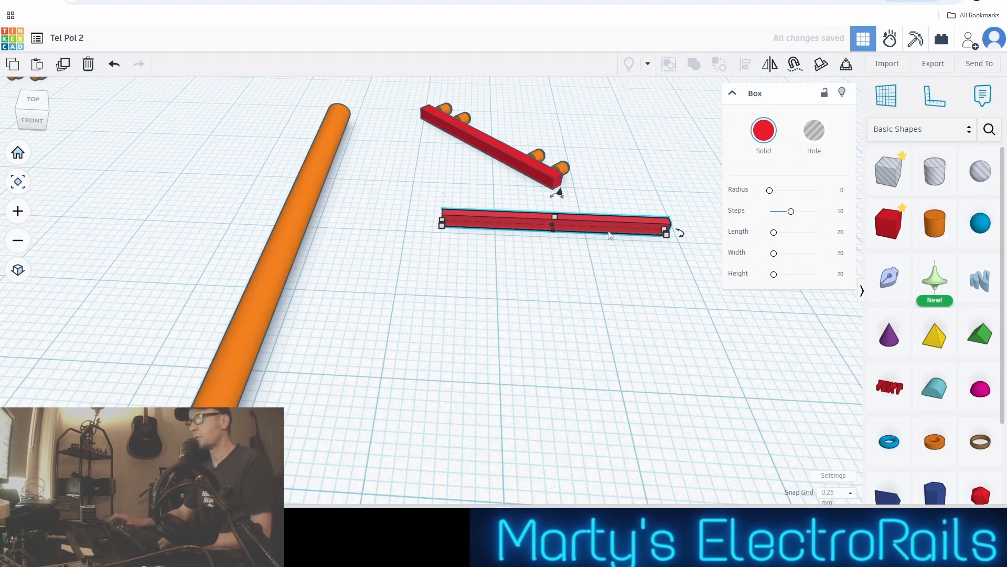
mouse_move(556, 219)
click(604, 222)
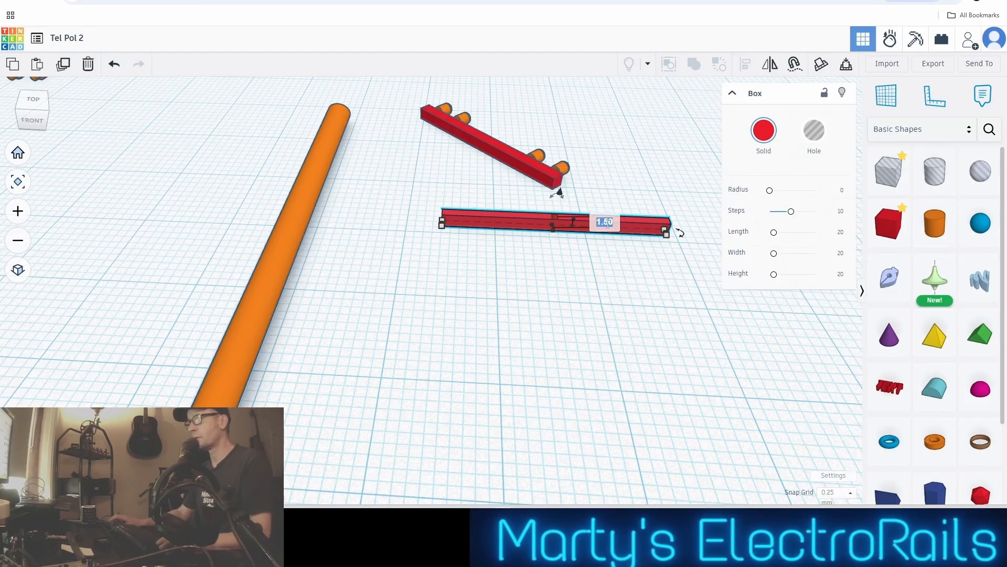
text(1)
key(Return)
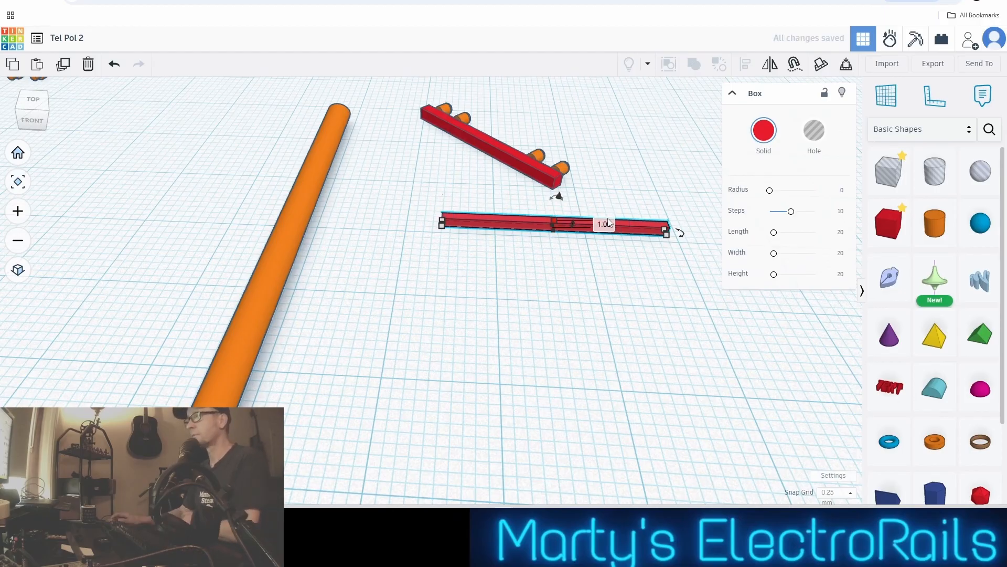
Shorten the spare red bar from its left end to a length of about 10.75 mm
scroll(607, 224, up, 2)
click(553, 278)
click(336, 223)
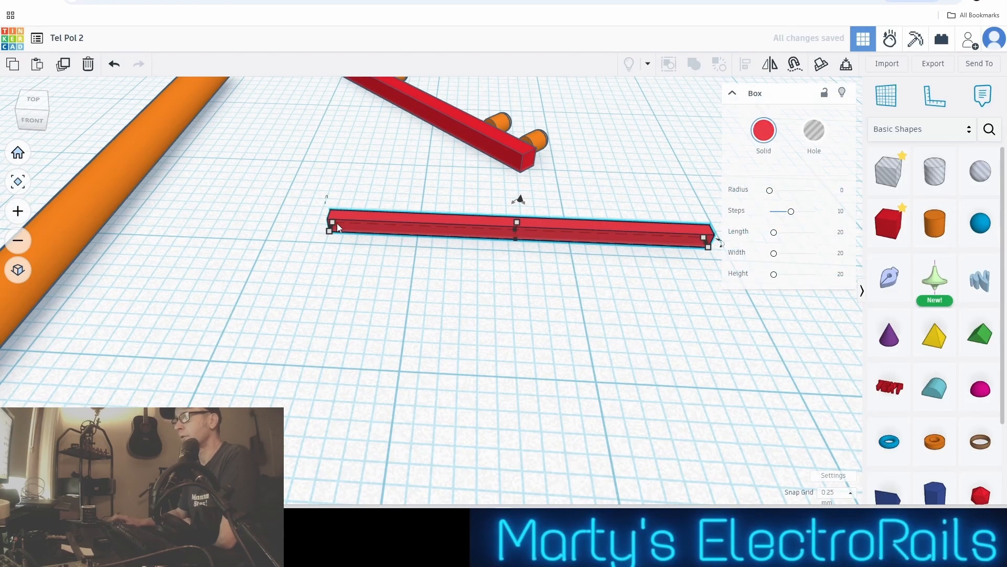
mouse_move(331, 230)
drag(331, 230, 538, 242)
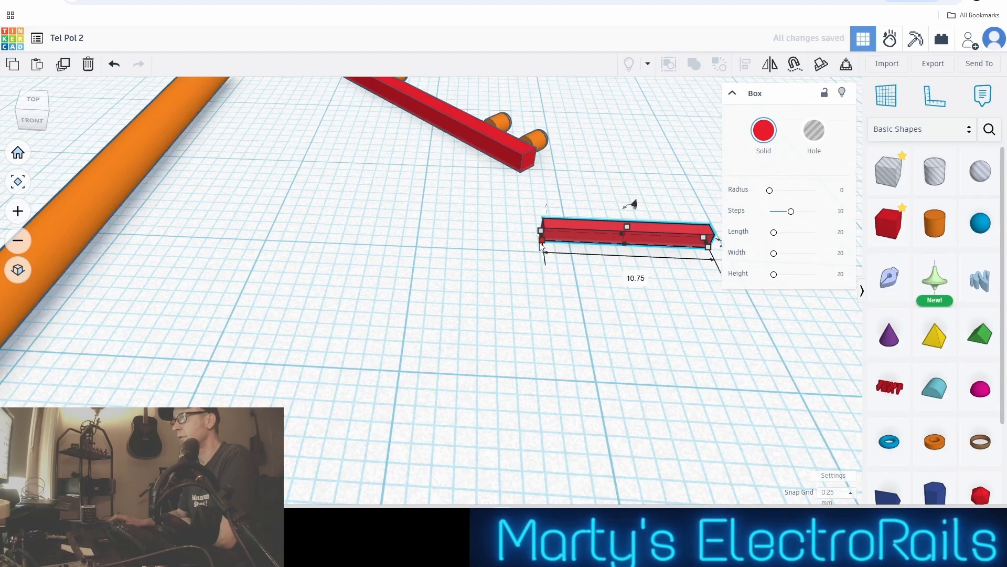
Lengthen the spare red bar from its left end to 11 mm
scroll(544, 243, up, 2)
drag(537, 234, 531, 234)
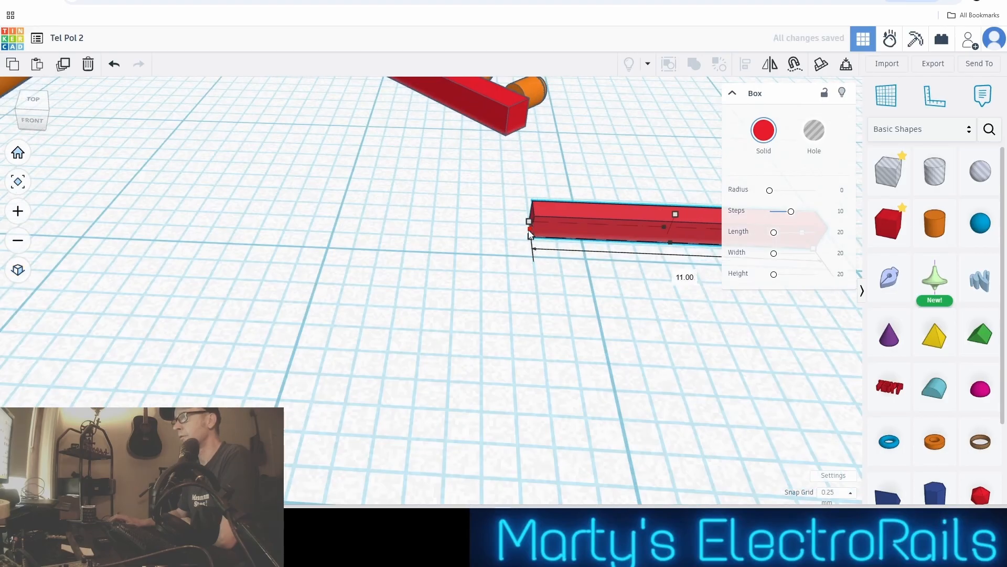
scroll(530, 233, down, 3)
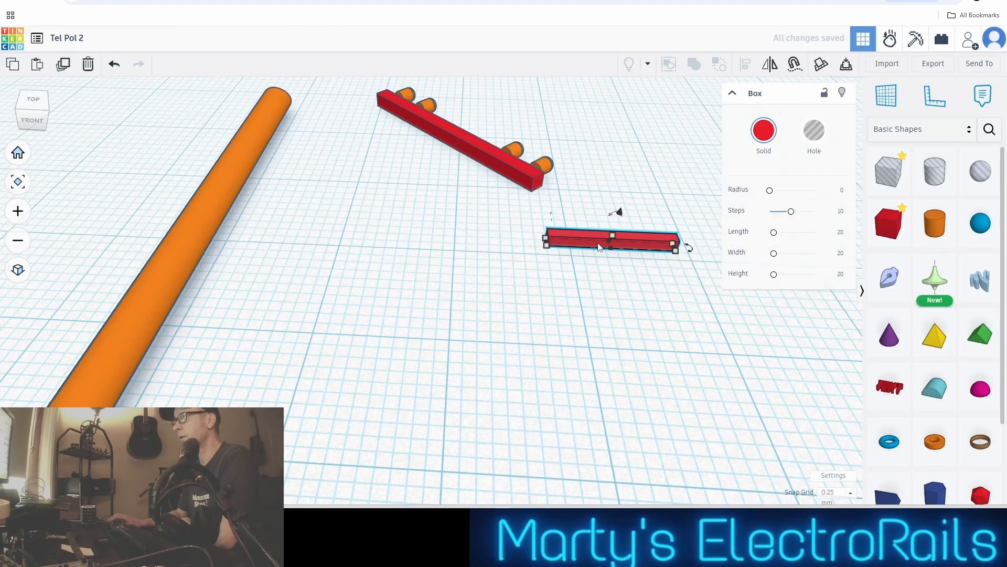
Move the 11 mm red bar left and back until one end meets the crossarm on the side opposite the insulators
scroll(607, 259, up, 1)
scroll(605, 261, down, 2)
middle_drag(605, 261, 605, 302)
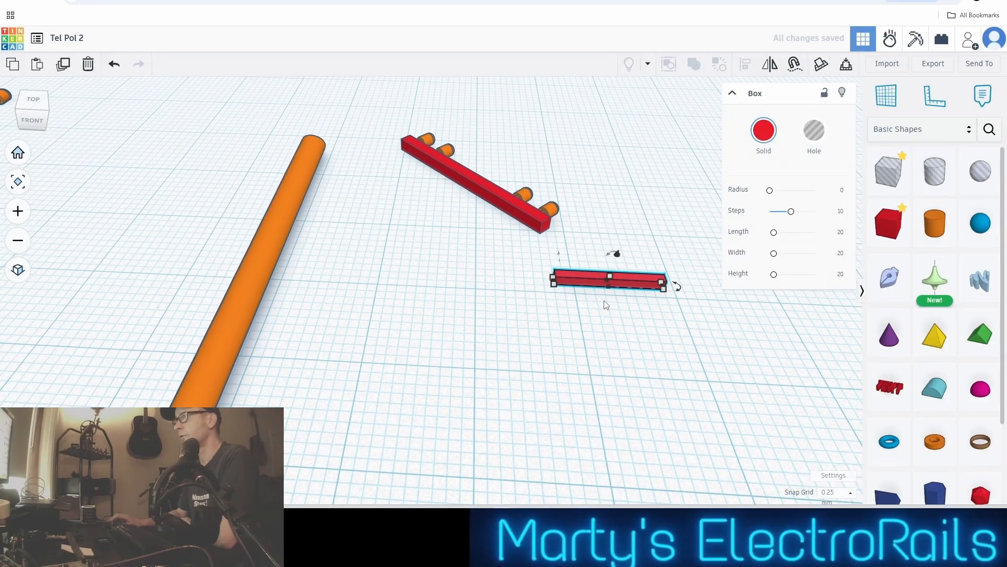
key(Left)
key(Left)
key(Left)
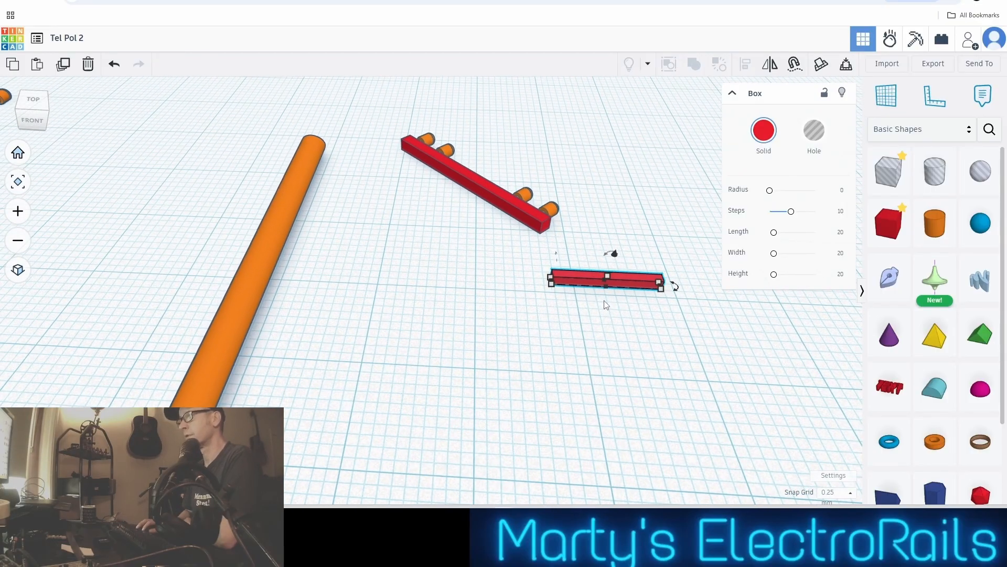
key(Left)
key(Left)
key(Left)
key(Left)
key(Left)
key(Left)
key(Left)
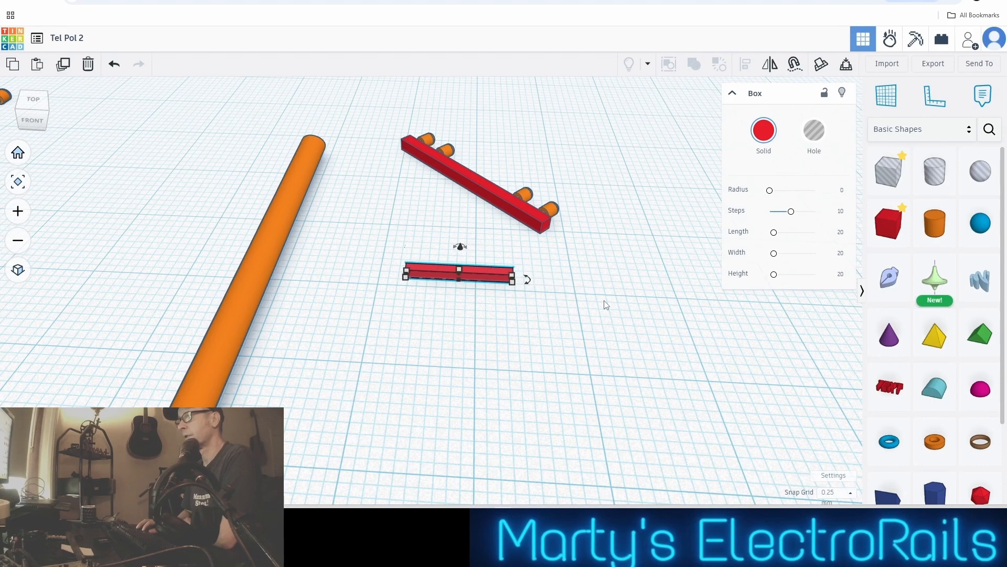
key(Up)
key(Up)
key(Up)
key(Up)
key(Up)
key(Up)
key(Up)
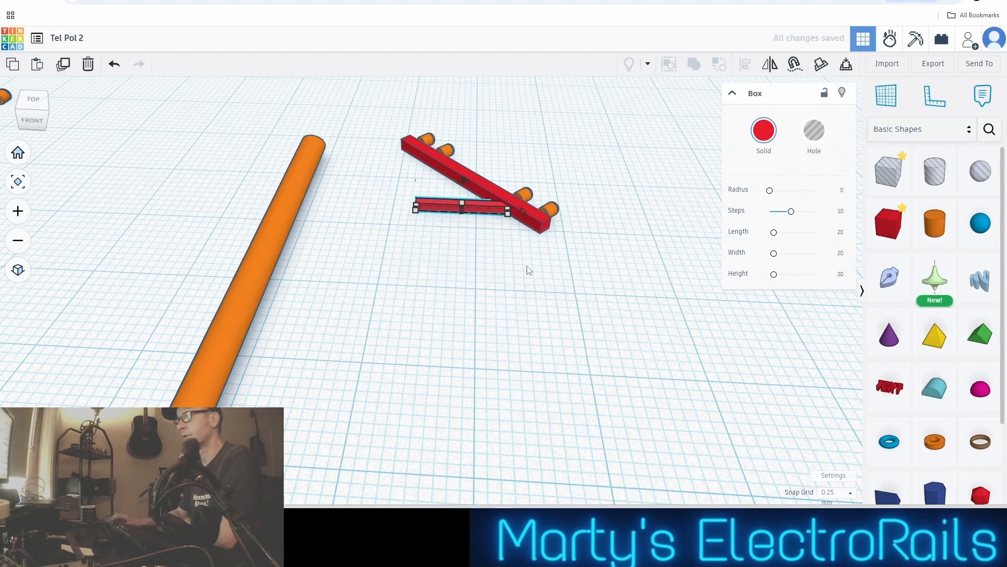
Fine-position the diagonal brace so its upper end overlaps the crossarm below the inner insulator of the right-hand pair
right_drag(529, 270, 494, 247)
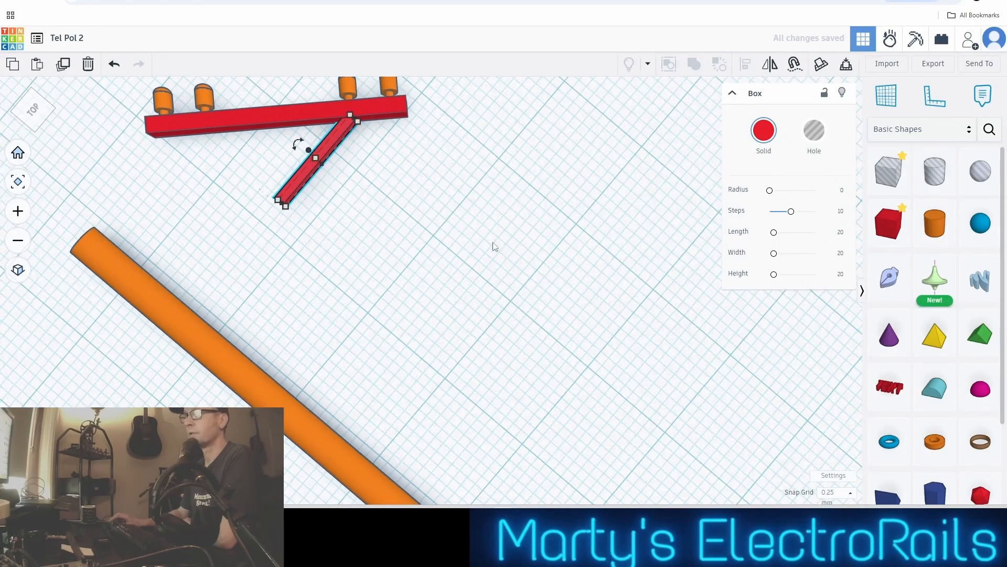
scroll(341, 201, up, 2)
scroll(344, 199, down, 2)
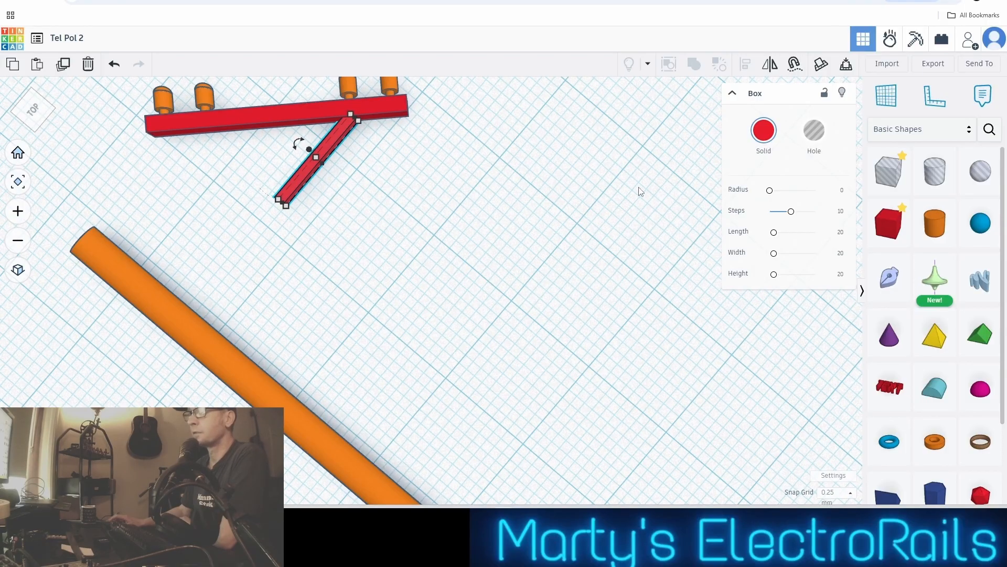
key(Right)
key(Up)
key(Up)
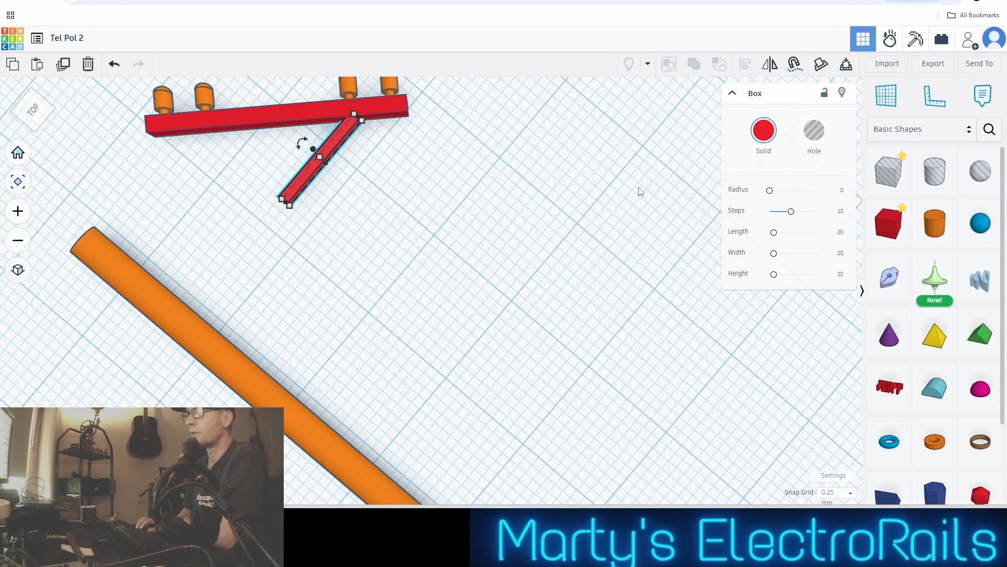
key(Left)
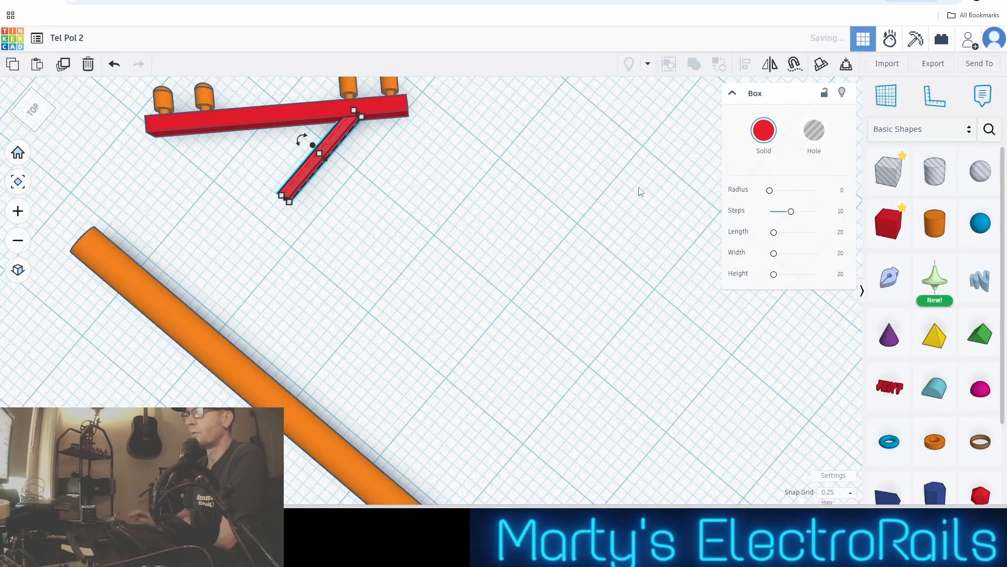
Shift the diagonal brace a little towards the crossarm's centre, keeping its upper end embedded in the crossarm
scroll(651, 201, down, 1)
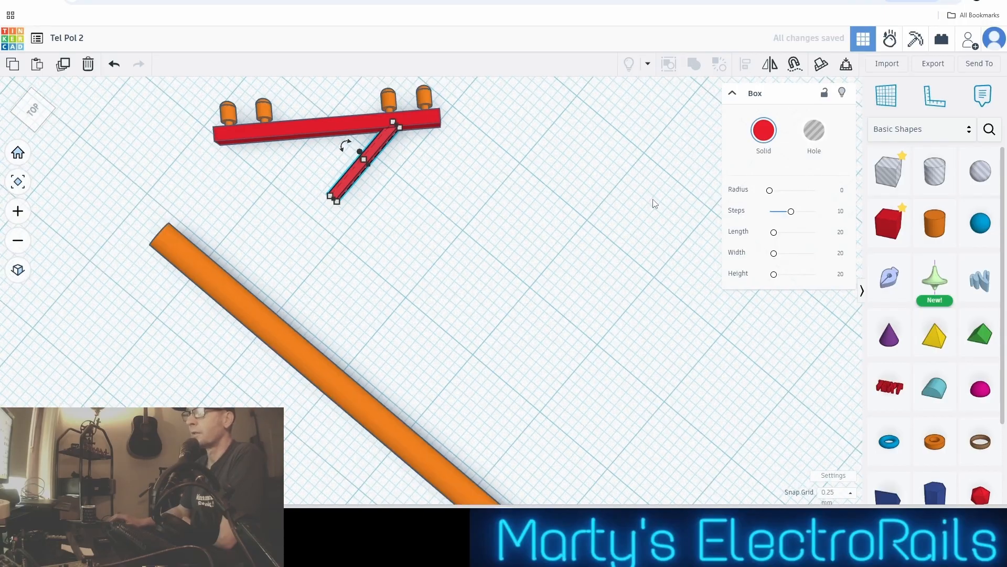
key(Left)
key(Left)
key(Left)
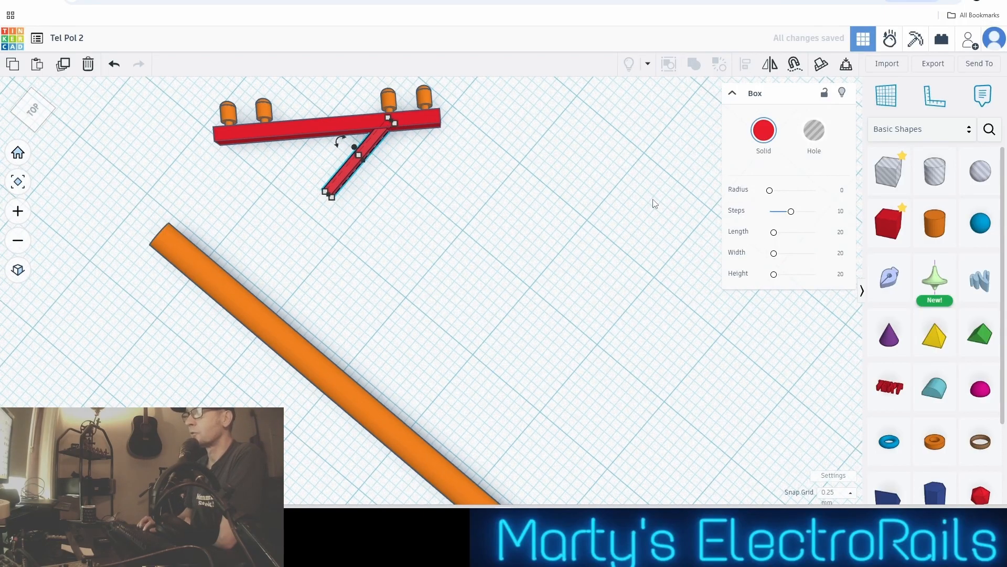
key(Left)
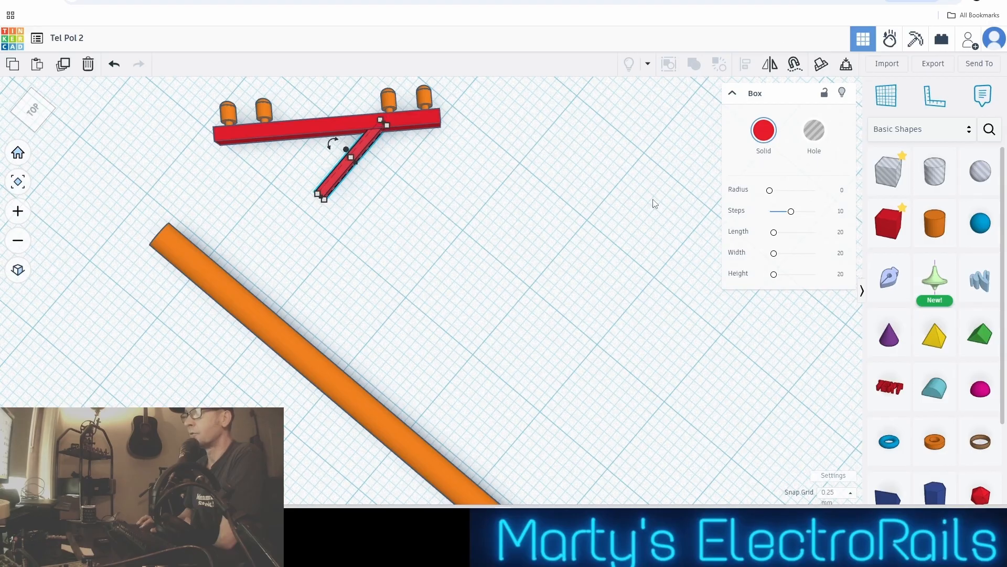
key(Left)
key(Left)
key(Left)
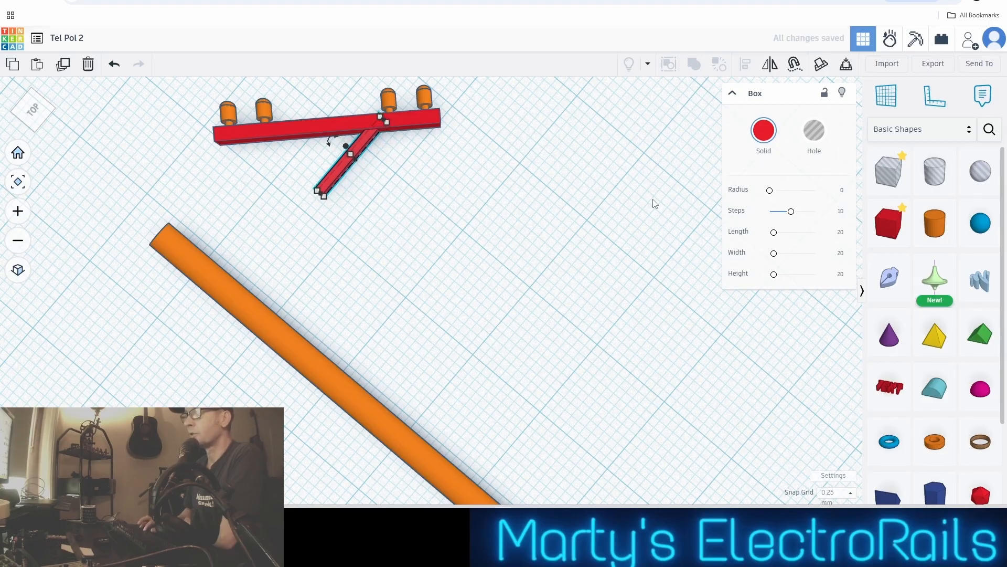
key(Up)
key(Up)
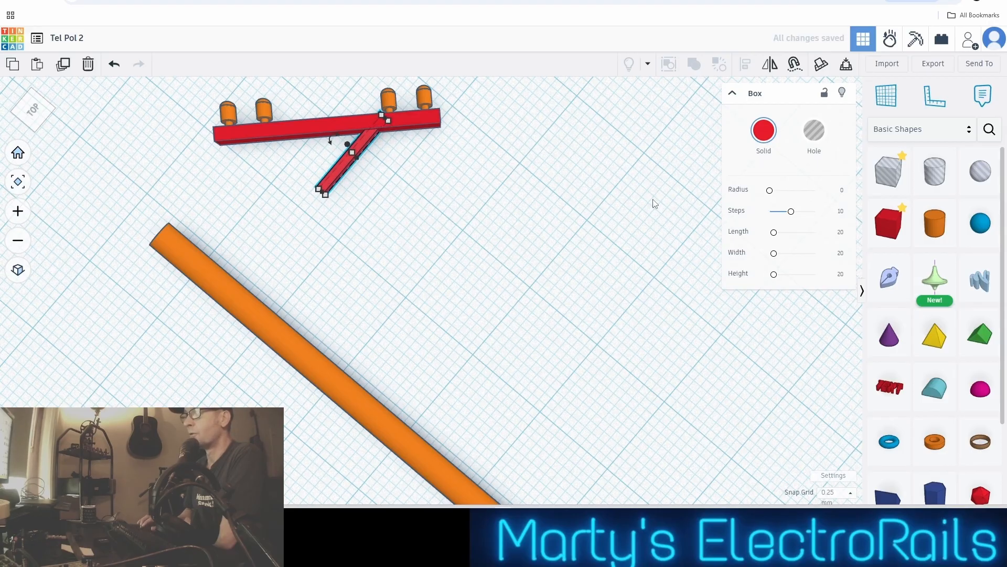
key(Down)
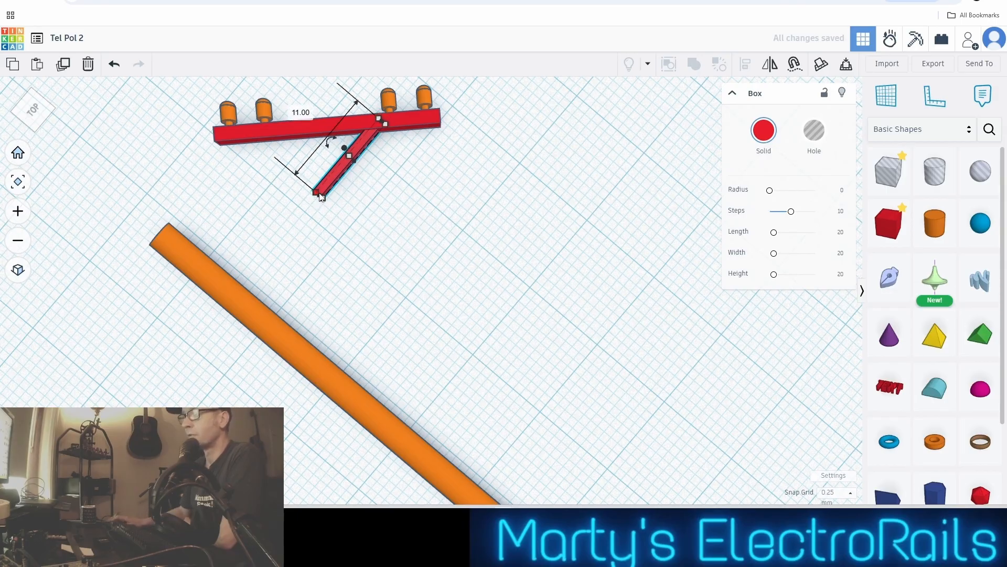
Shorten the diagonal brace from its free lower end, then deselect it
scroll(321, 199, up, 5)
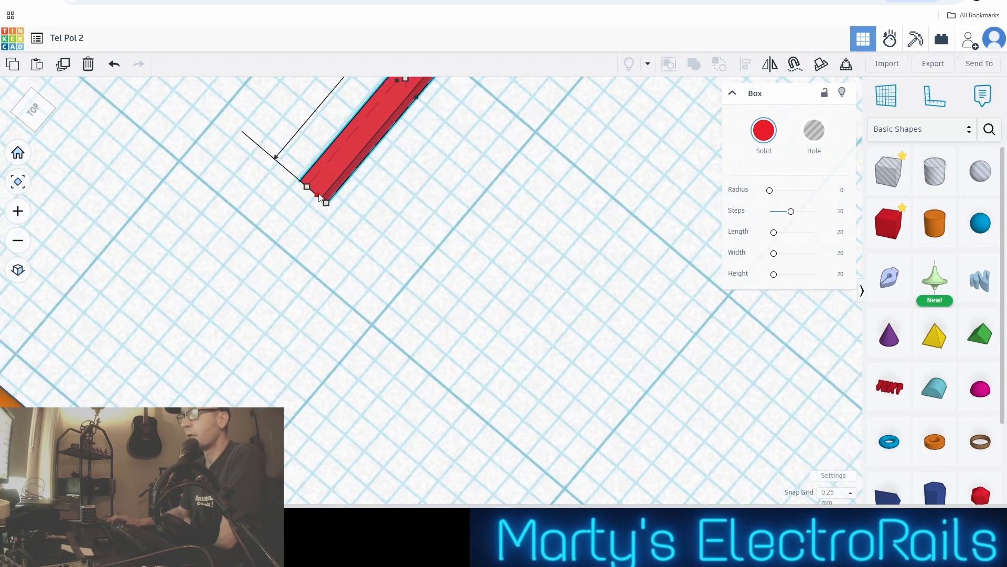
drag(314, 198, 369, 157)
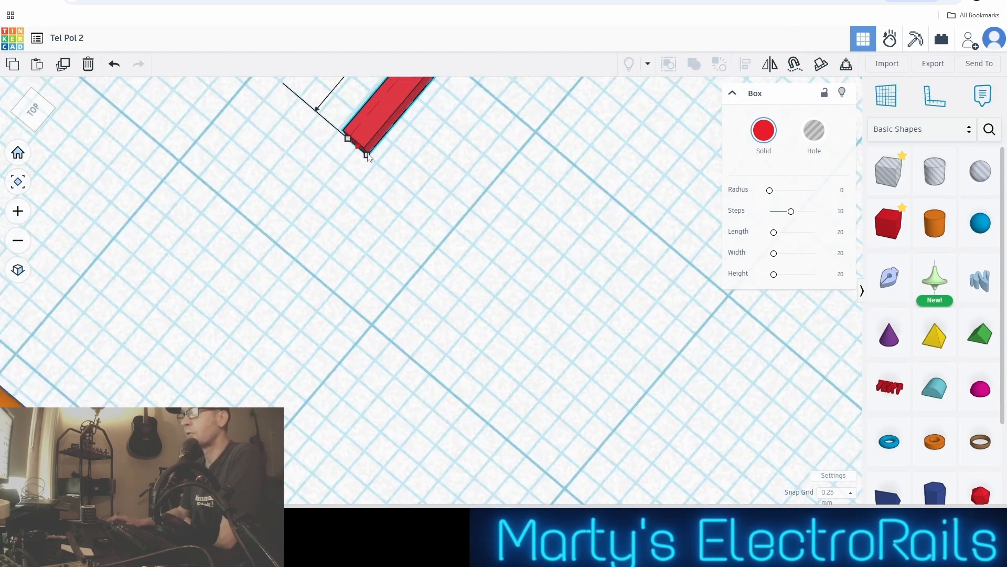
drag(366, 158, 361, 163)
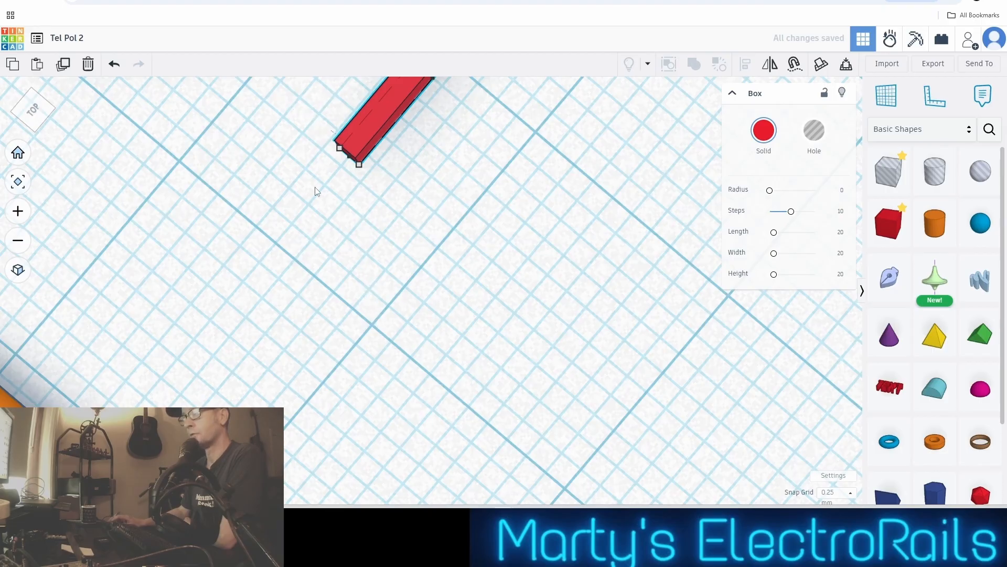
scroll(317, 191, down, 4)
click(382, 189)
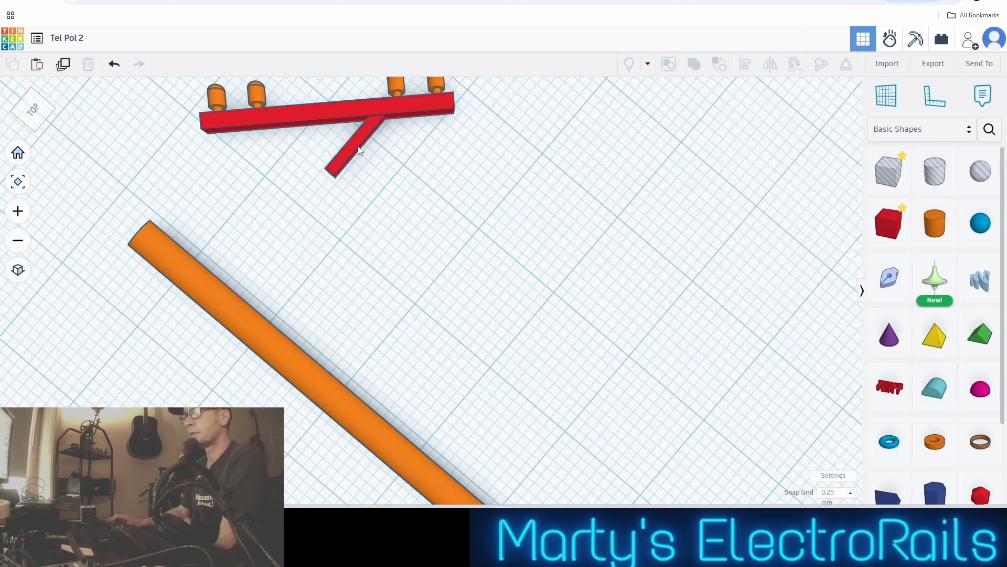
Duplicate the diagonal brace and move the copy clear of the original, towards the pole
click(335, 171)
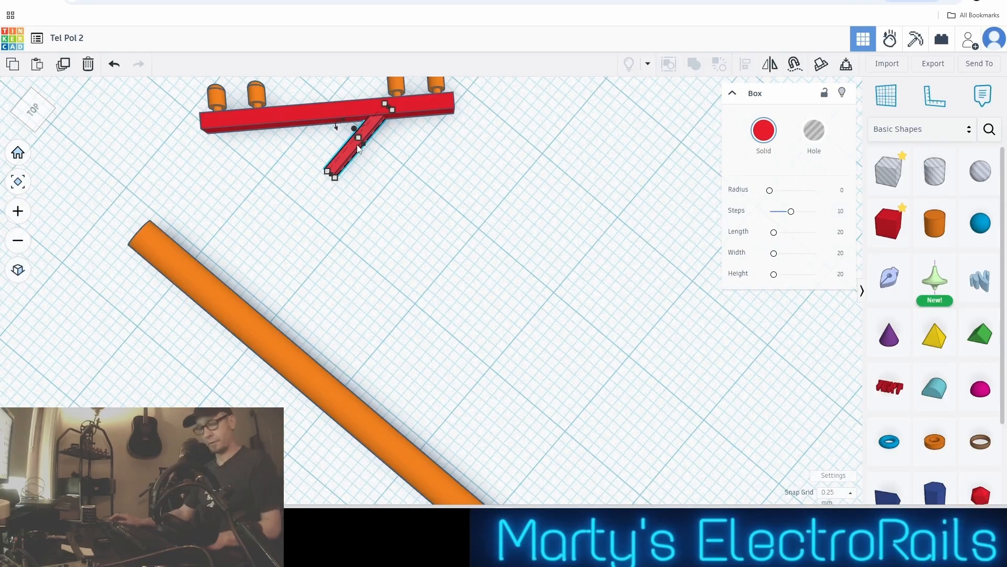
key(ctrl+v)
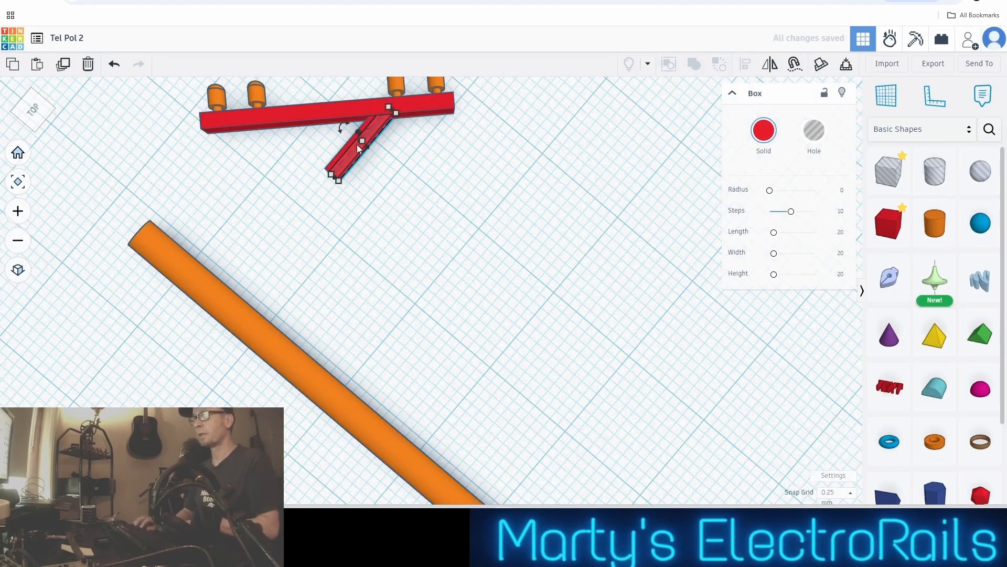
key(Down)
key(Down)
key(Down)
key(Down)
key(Down)
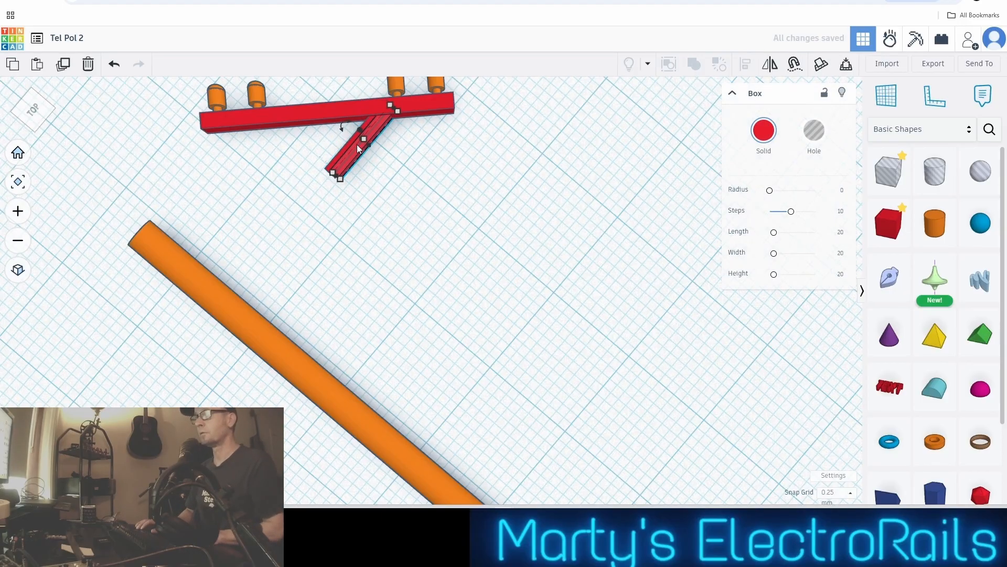
key(Down)
key(Down)
key(Down)
key(Down)
key(Down)
key(Down)
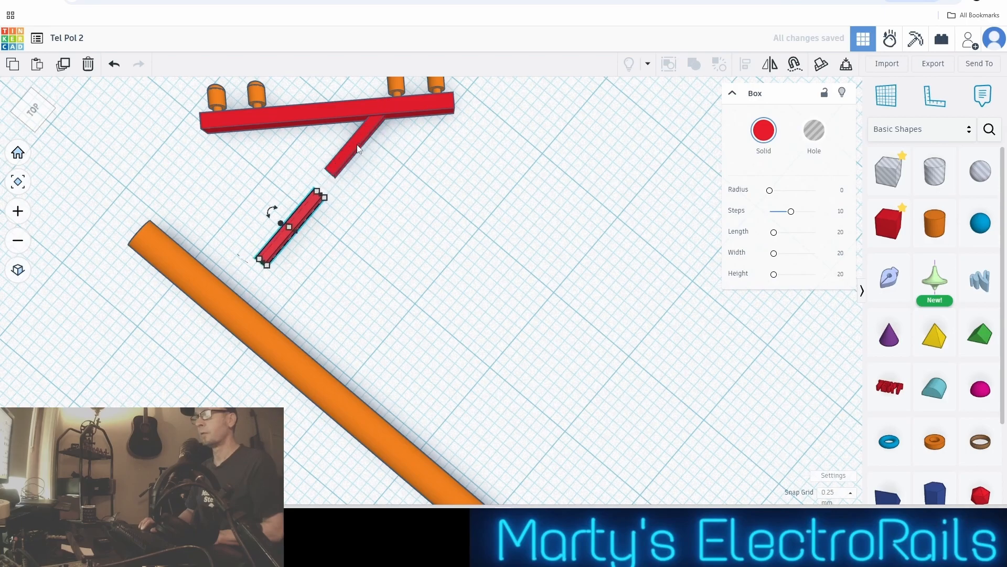
Rotate the brace copy 90° and position it to form a V with the first brace, its upper end touching the crossarm
mouse_move(273, 220)
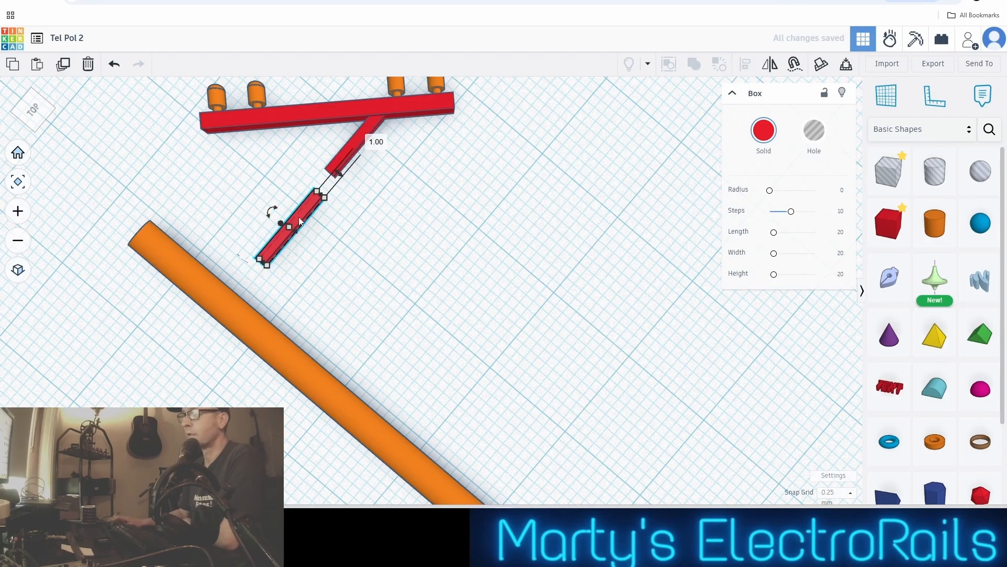
drag(271, 215, 406, 237)
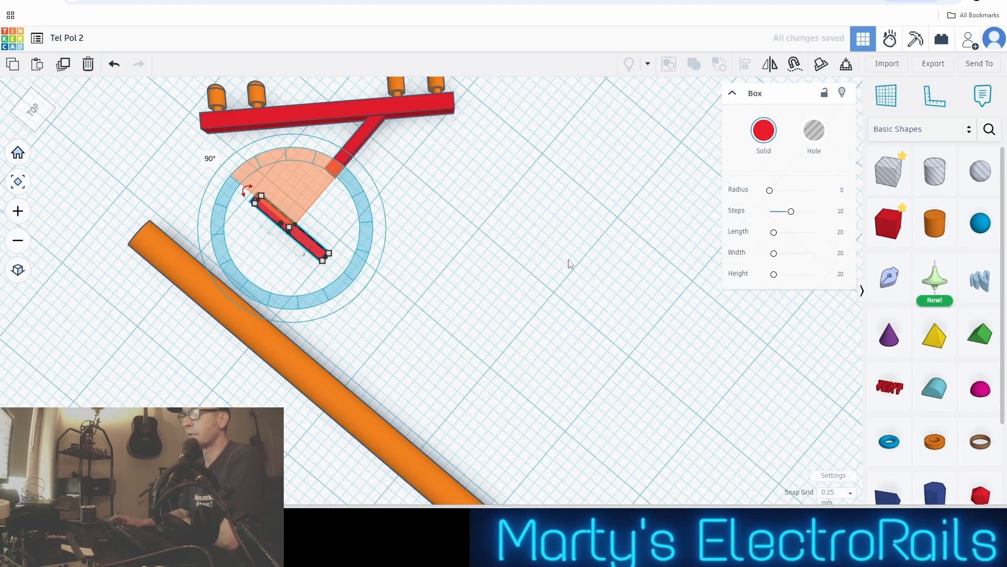
key(Up)
key(Up)
key(Up)
key(Up)
key(Up)
key(Up)
key(Up)
key(Up)
key(Up)
key(Up)
key(Up)
key(Up)
key(Up)
key(Up)
key(Up)
key(Up)
key(Up)
key(Up)
key(Up)
key(Up)
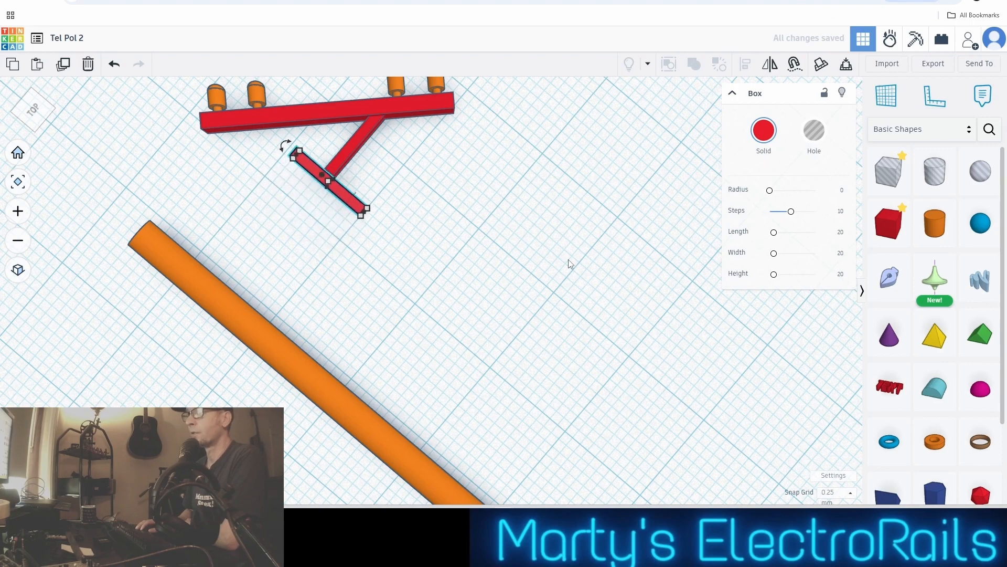
key(Left)
key(Left)
key(Left)
key(Left)
key(Left)
key(Left)
key(Left)
key(Left)
key(Left)
key(Left)
key(Left)
key(Left)
key(Left)
key(Left)
key(Left)
key(Left)
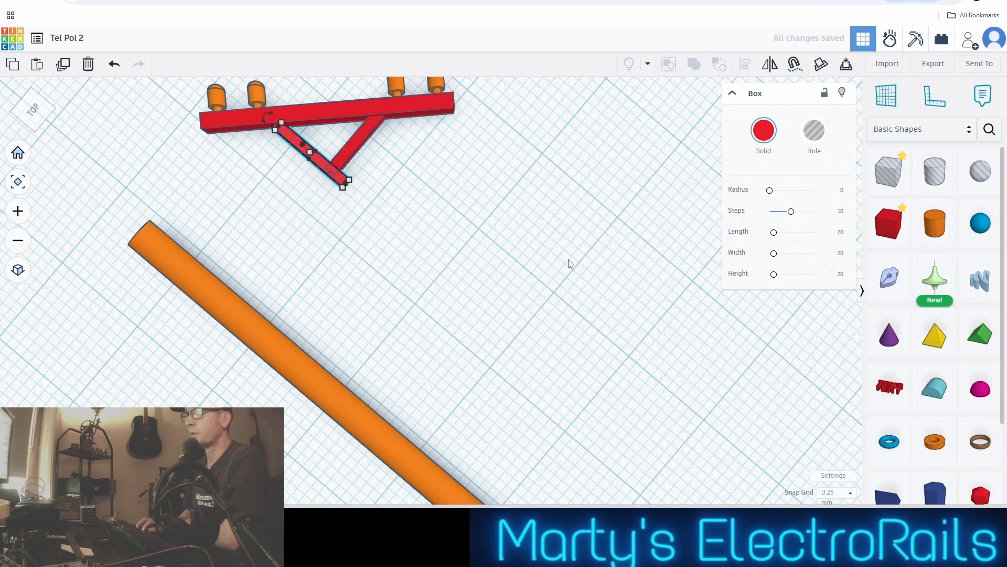
key(Left)
key(Left)
key(Left)
key(Left)
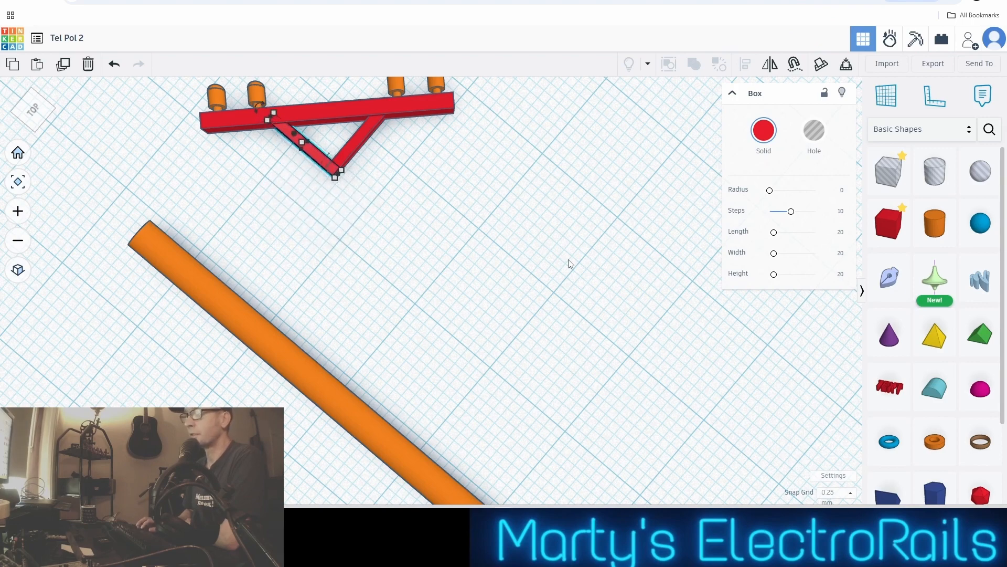
click(382, 180)
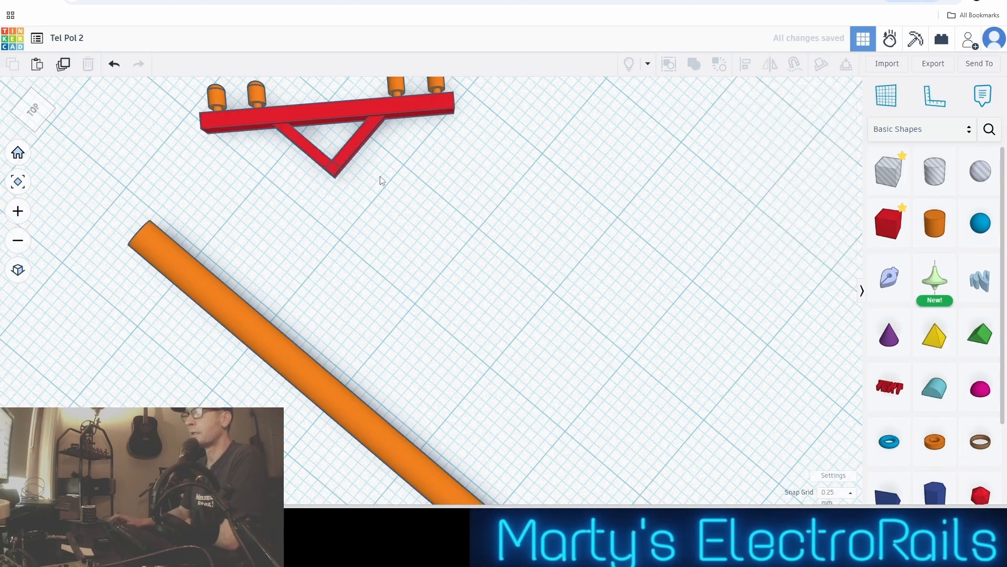
Duplicate the two V braces together and move the copy away past the insulator side of the crossarm
scroll(414, 171, down, 2)
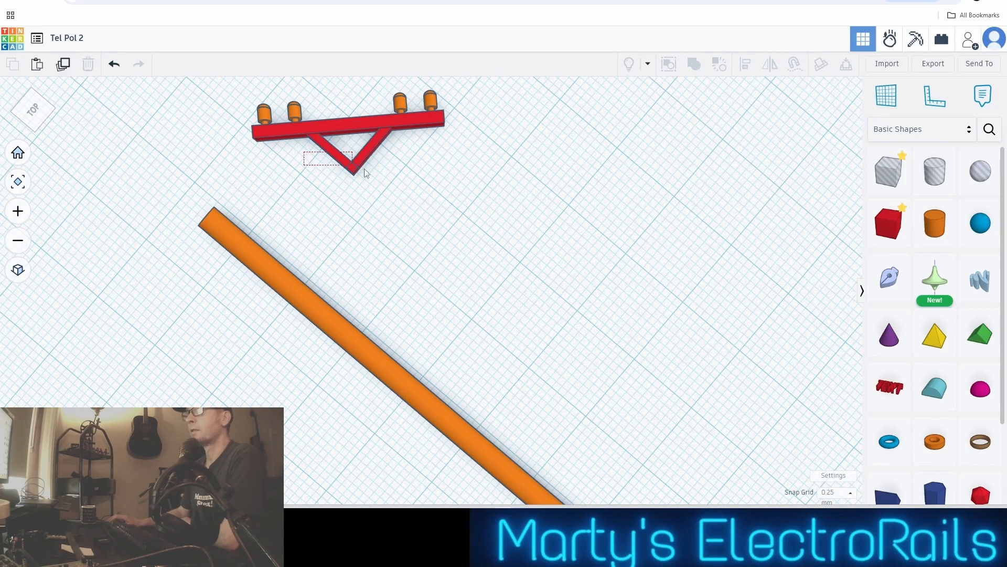
drag(418, 185, 414, 184)
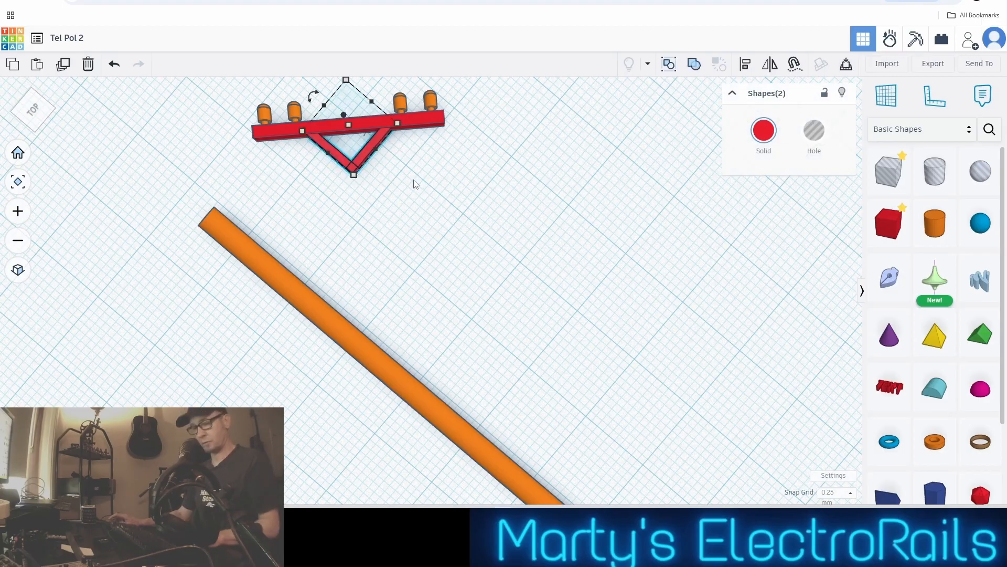
key(Up)
key(Up)
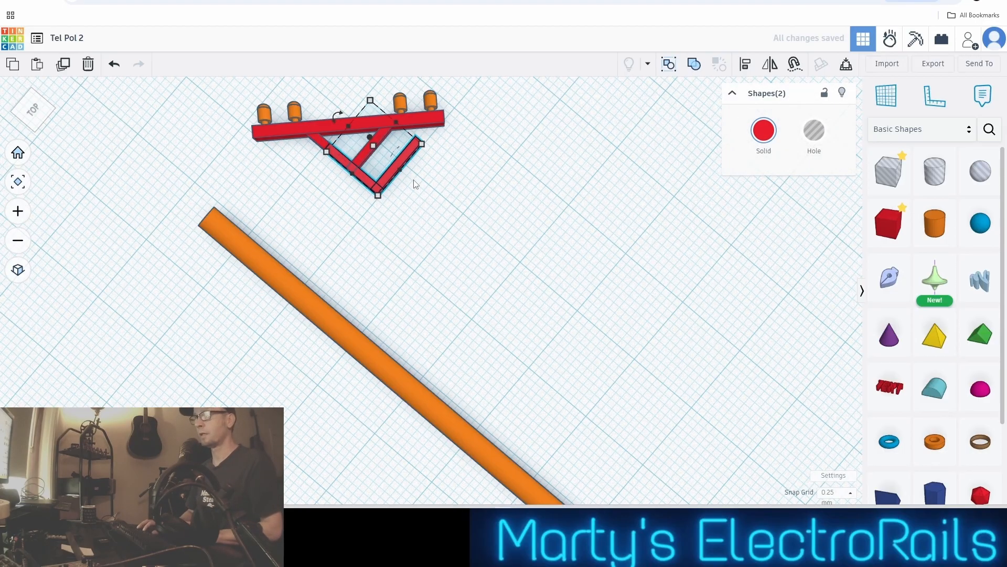
key(Up)
key(Up)
key(Up)
key(Up)
key(Up)
key(Up)
key(Up)
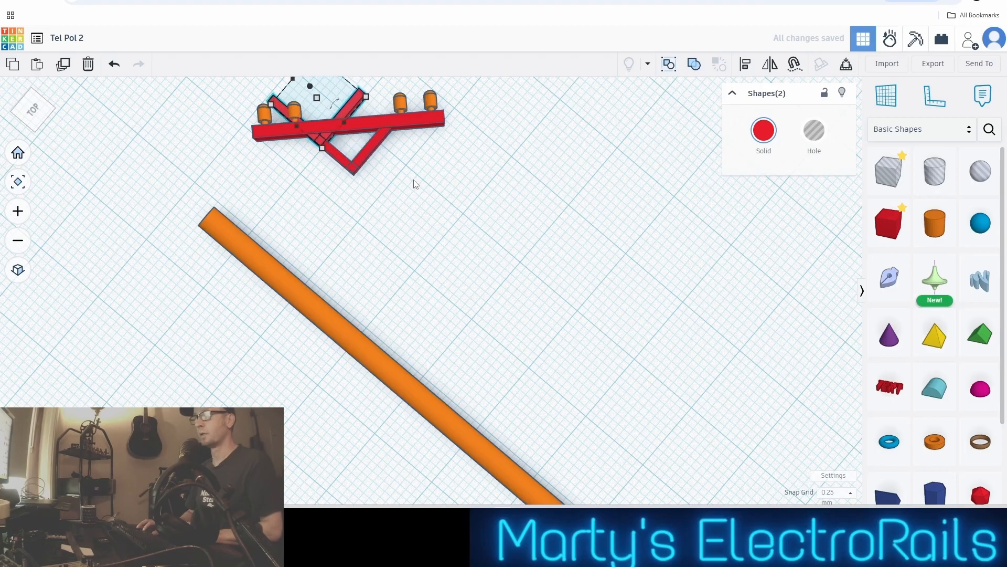
key(Up)
key(Up)
key(Up)
key(Up)
key(Up)
key(Up)
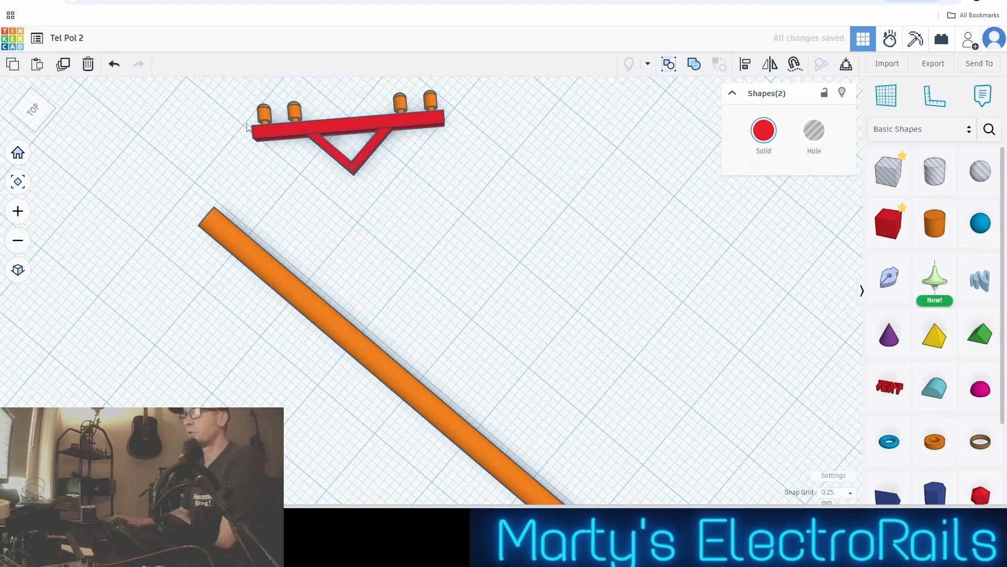
Group the crossarm, its four insulators and the V braces into a single union, then reselect it
drag(231, 125, 491, 180)
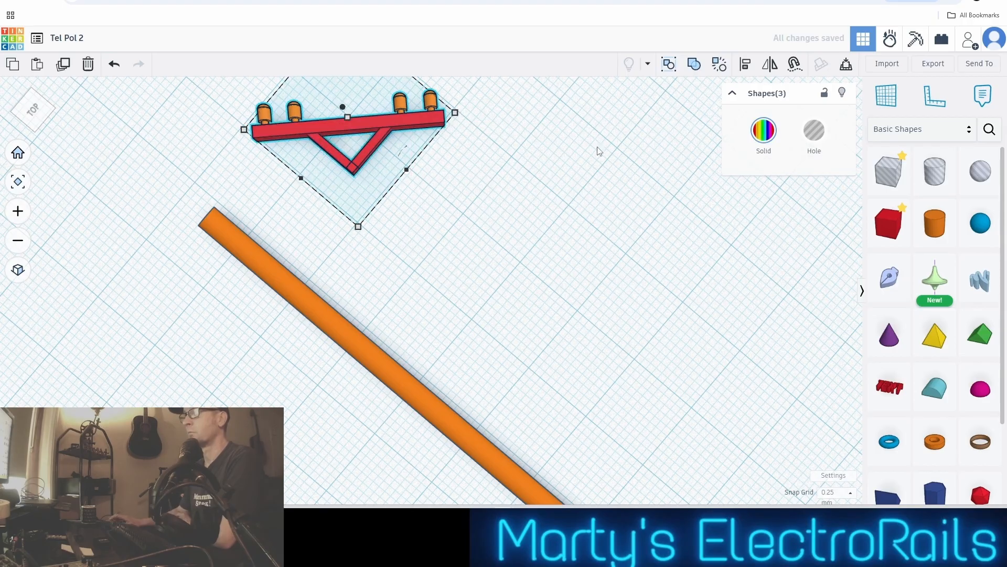
click(697, 67)
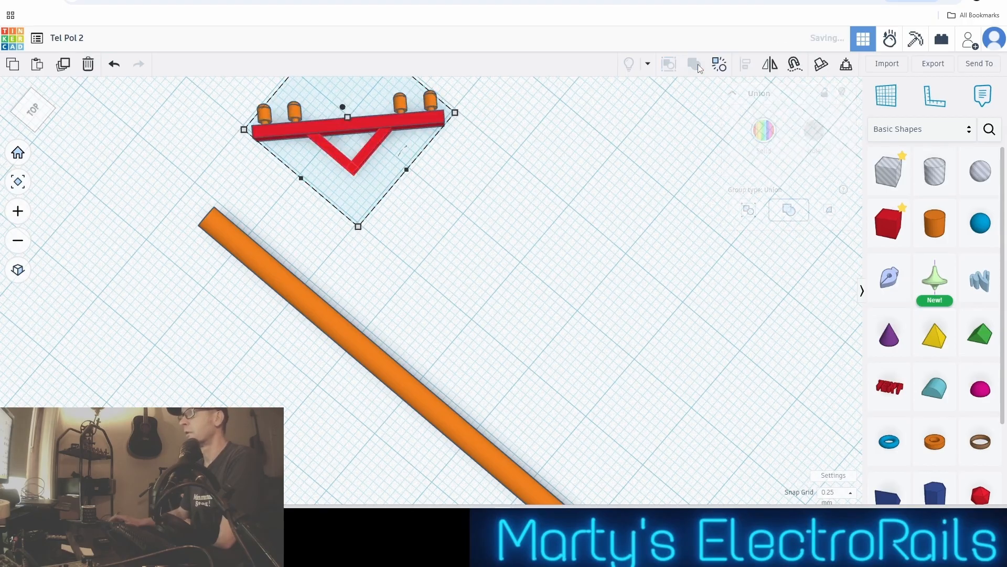
click(440, 205)
click(361, 161)
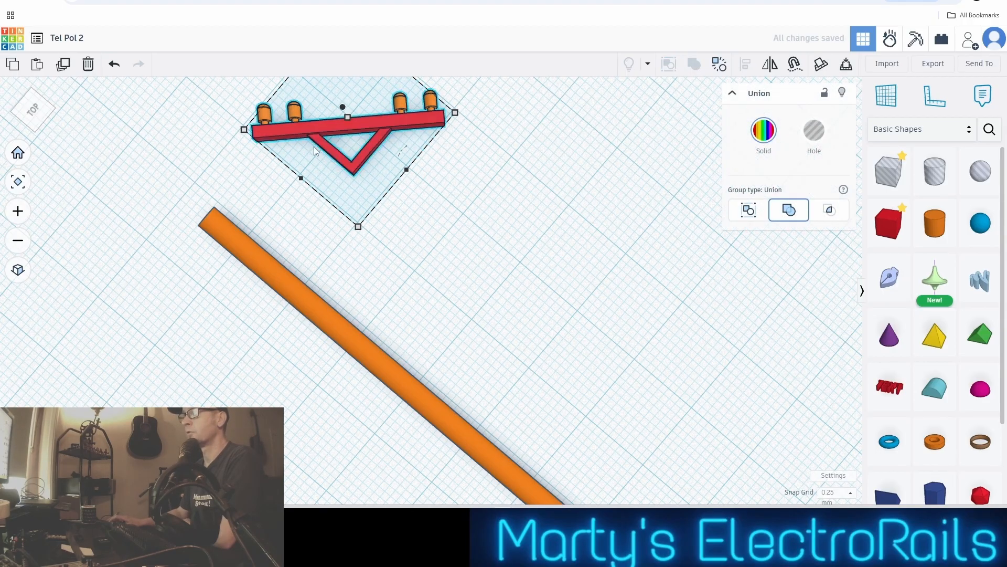
Rotate the crossarm group until the crossarm is perpendicular to the pole, then deselect it
scroll(314, 148, down, 2)
drag(287, 83, 259, 143)
scroll(336, 171, down, 5)
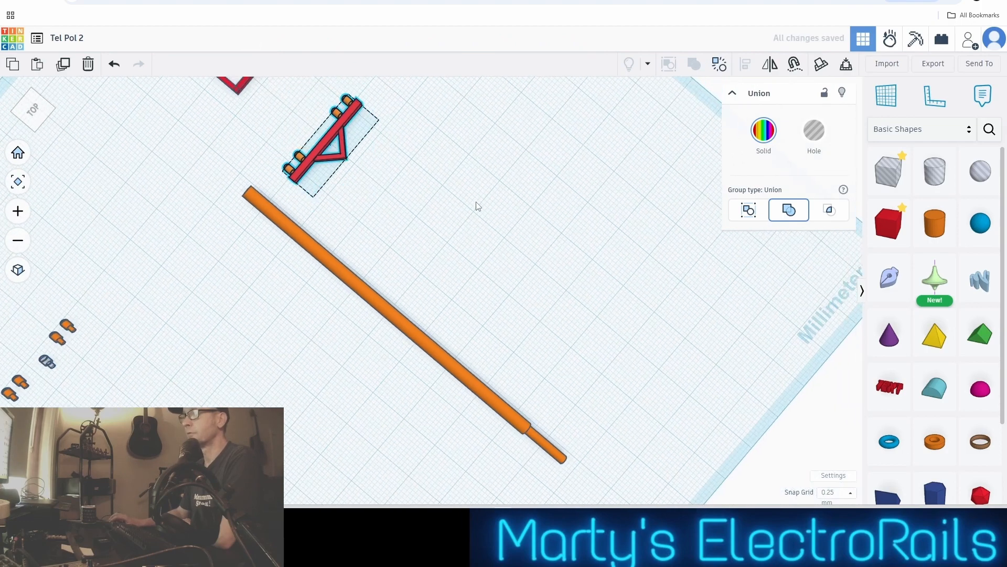
click(476, 222)
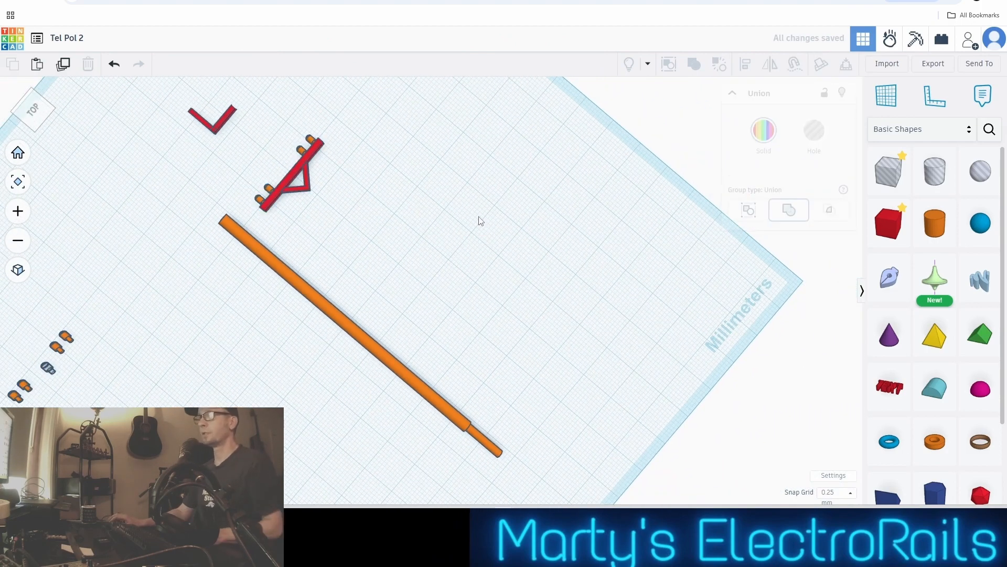
Paste a copy of the spare horizontal brace beyond the crossarm's insulators and set the snap grid to 1.0 mm
scroll(478, 221, down, 1)
middle_drag(477, 214, 456, 209)
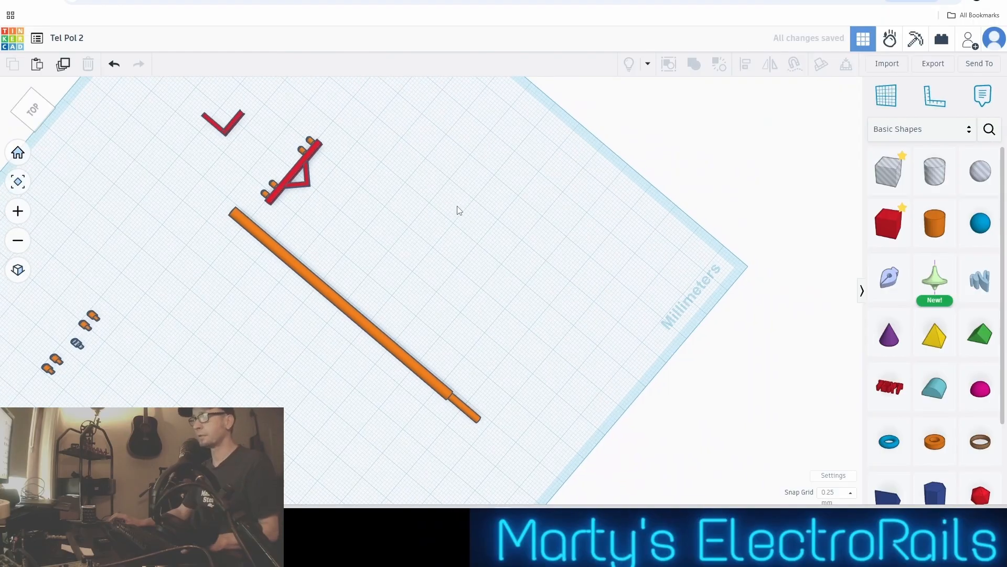
right_drag(457, 210, 270, 241)
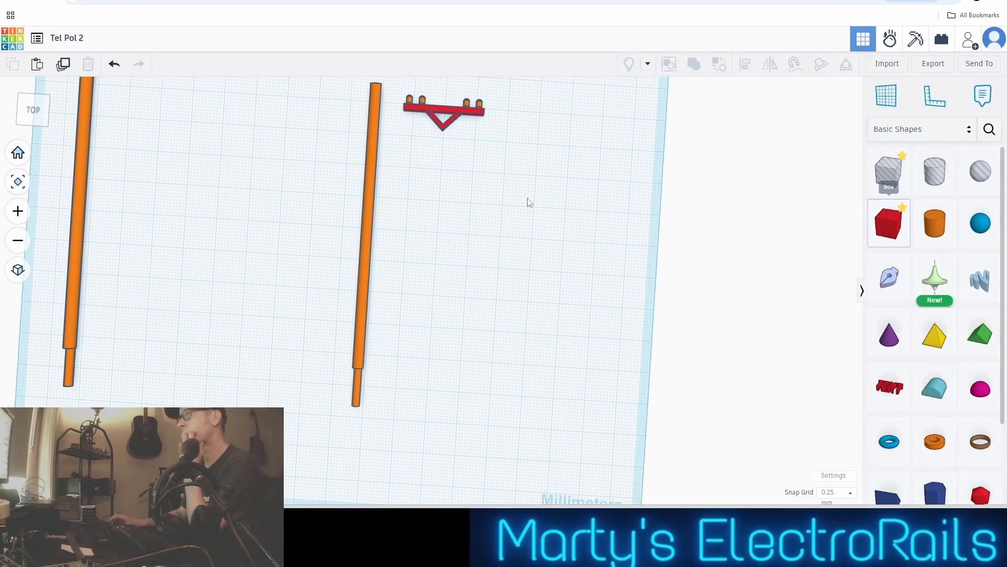
scroll(333, 187, down, 4)
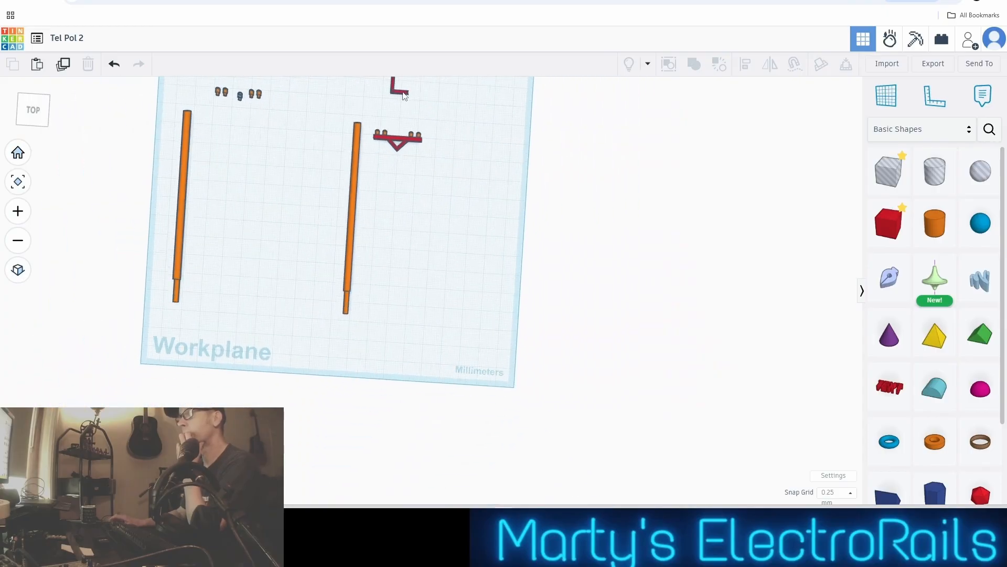
click(404, 95)
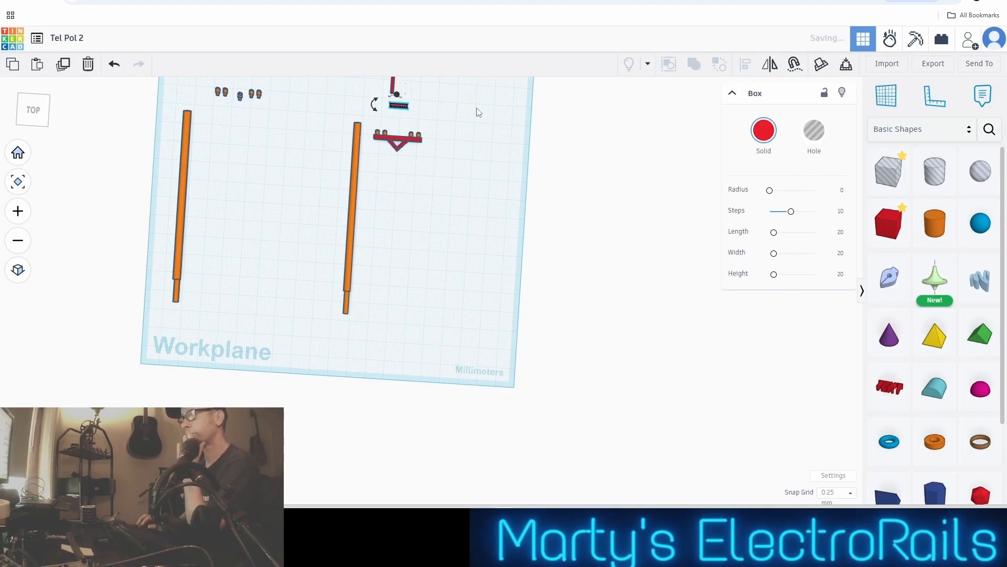
key(ctrl+v)
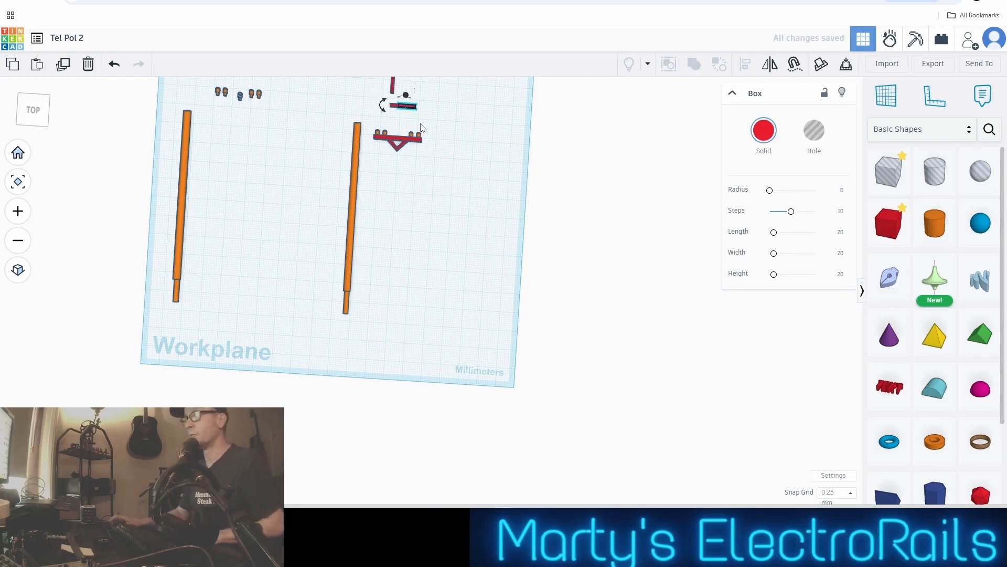
click(843, 497)
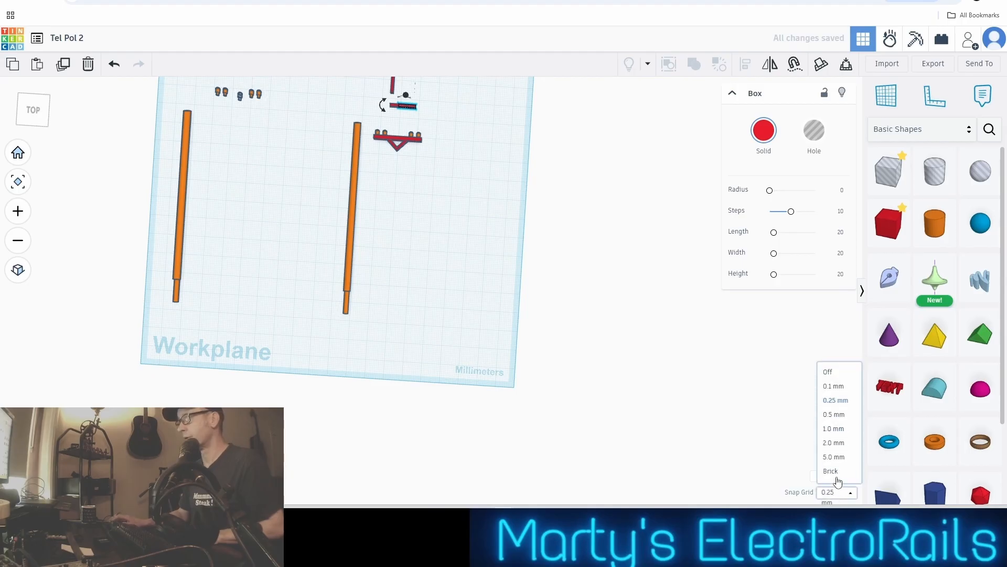
click(838, 429)
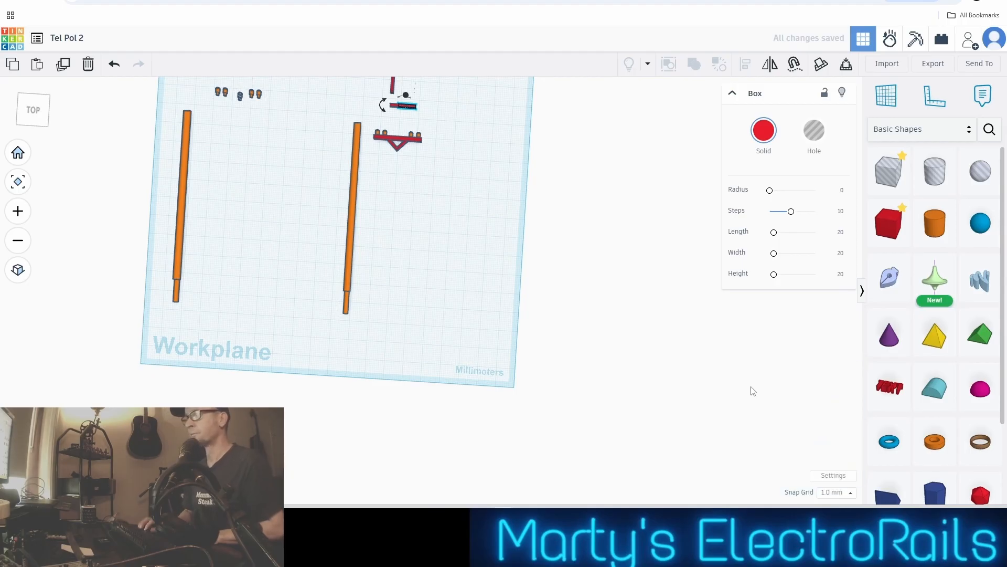
Move the brace copy into the empty area beside the pole, below the crossarm group
key(Down)
key(Down)
key(Down)
key(Down)
key(Down)
key(Down)
key(Down)
key(Down)
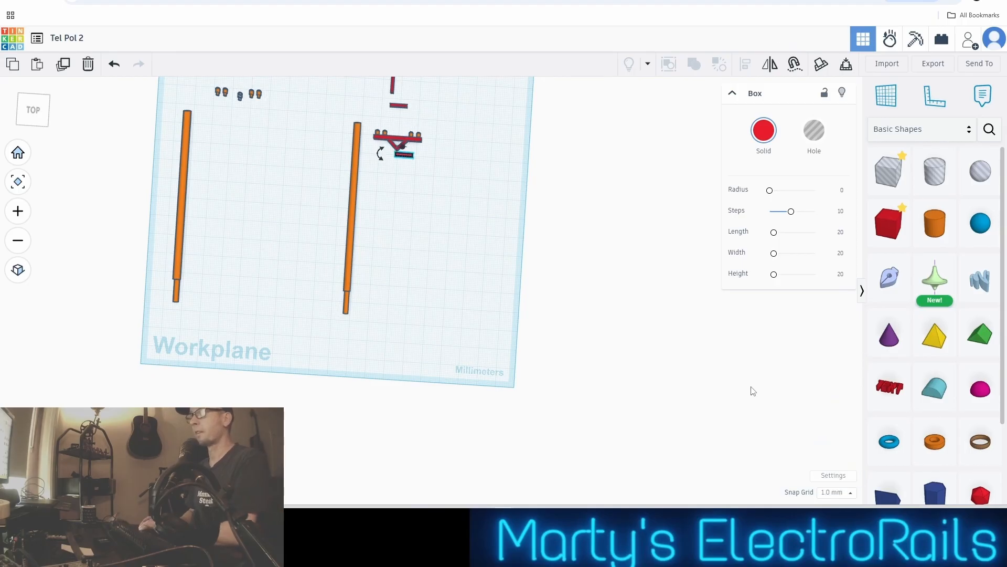
scroll(428, 198, up, 5)
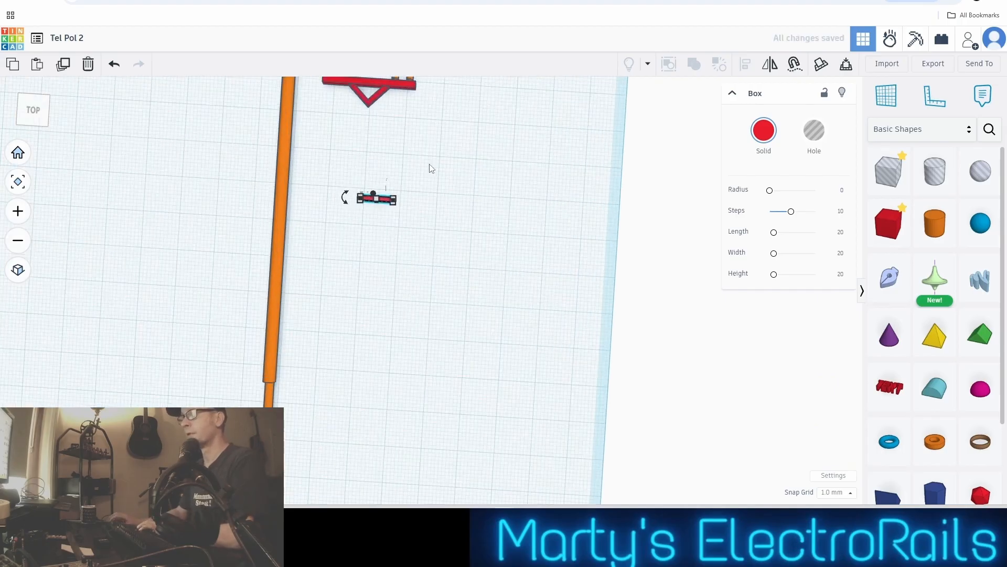
middle_drag(404, 201, 545, 208)
scroll(565, 198, up, 3)
middle_drag(609, 211, 637, 210)
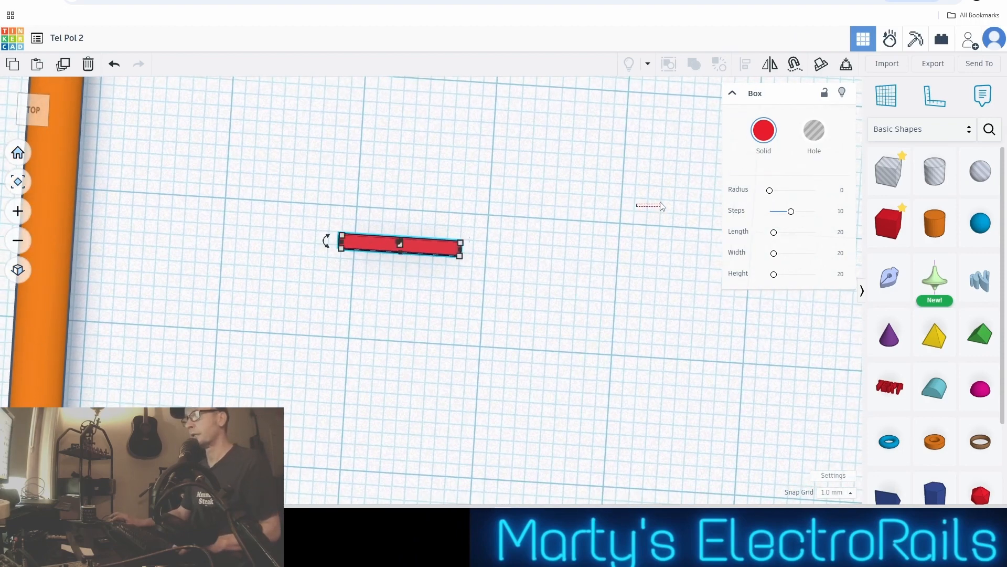
right_drag(591, 211, 602, 210)
click(430, 245)
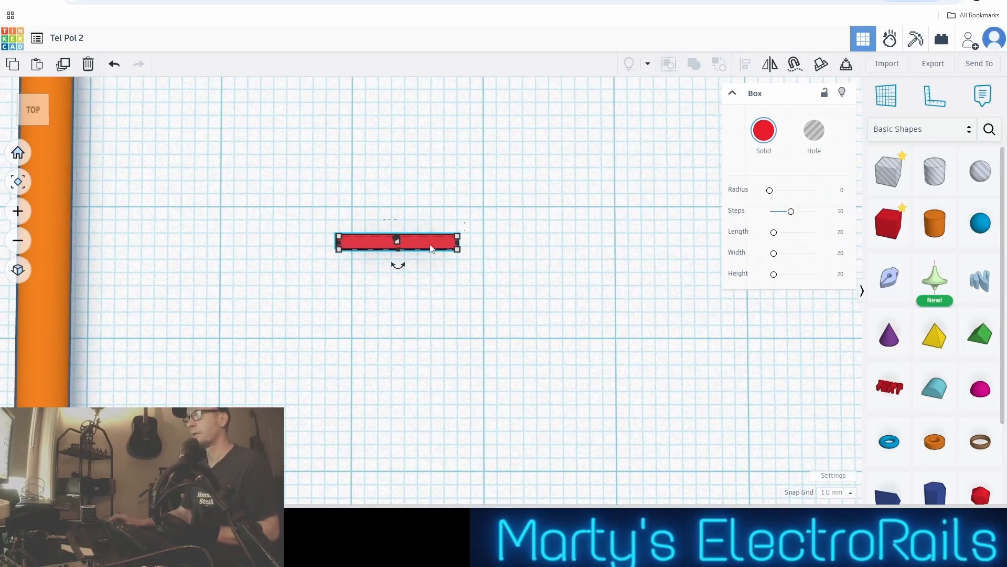
Rotate the brace copy about 45° in the workplane so it lies diagonally
mouse_move(400, 270)
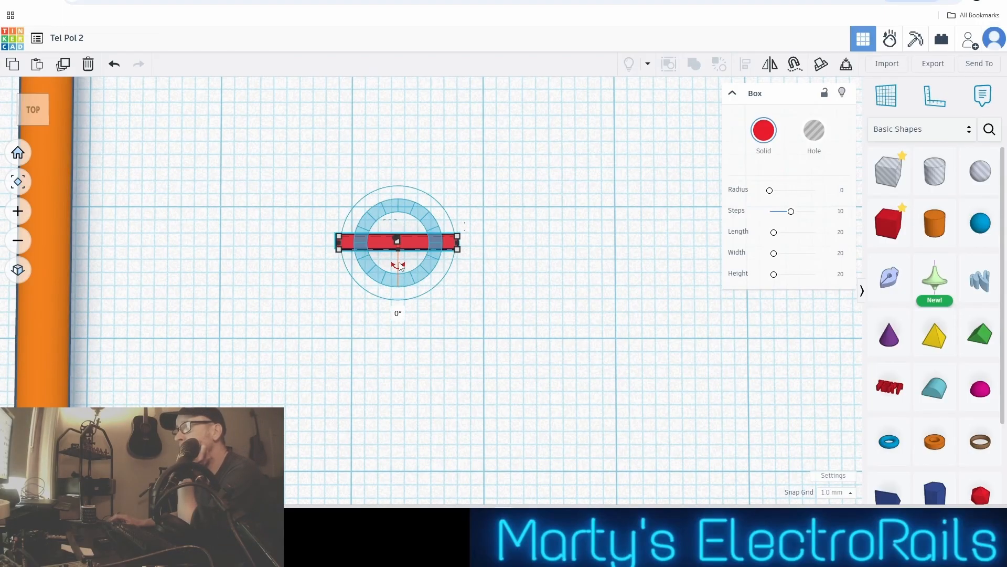
drag(430, 276, 399, 269)
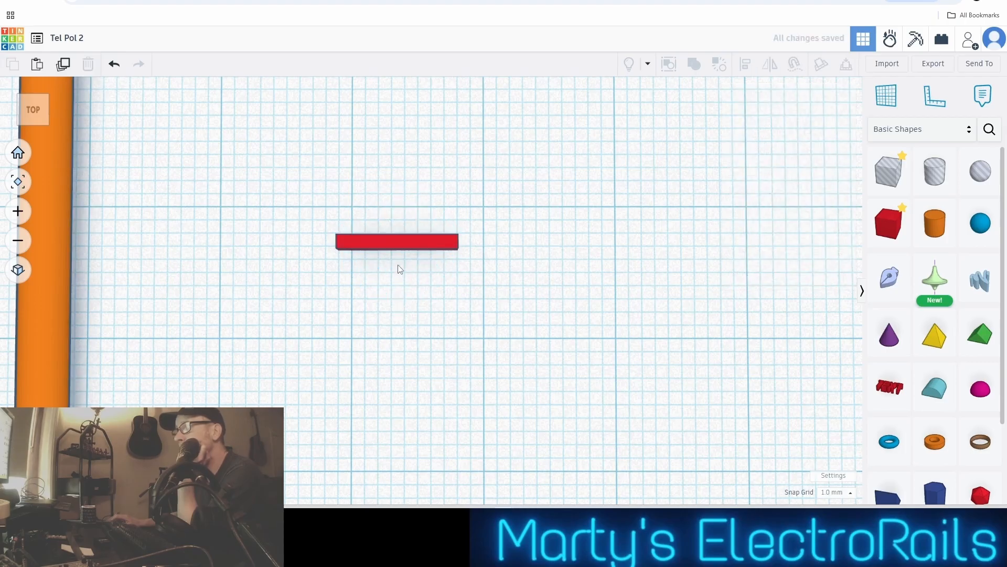
click(421, 239)
mouse_move(398, 267)
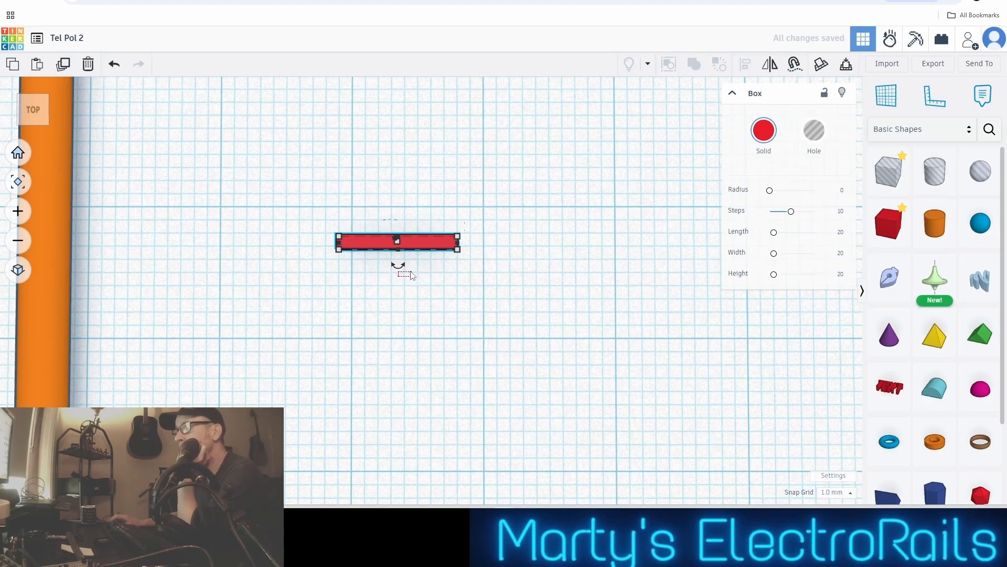
drag(411, 275, 399, 272)
click(403, 243)
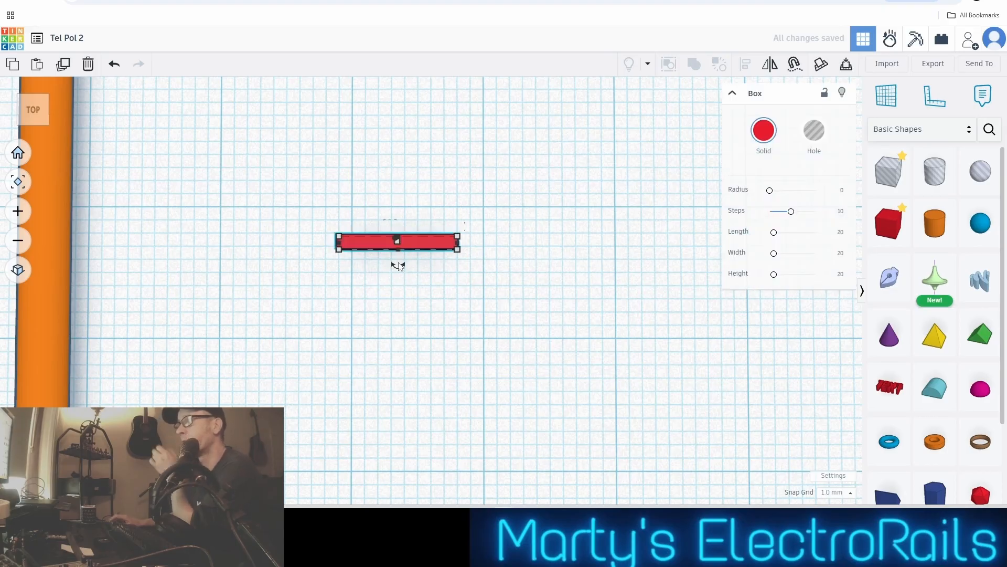
mouse_move(401, 279)
drag(401, 280, 426, 272)
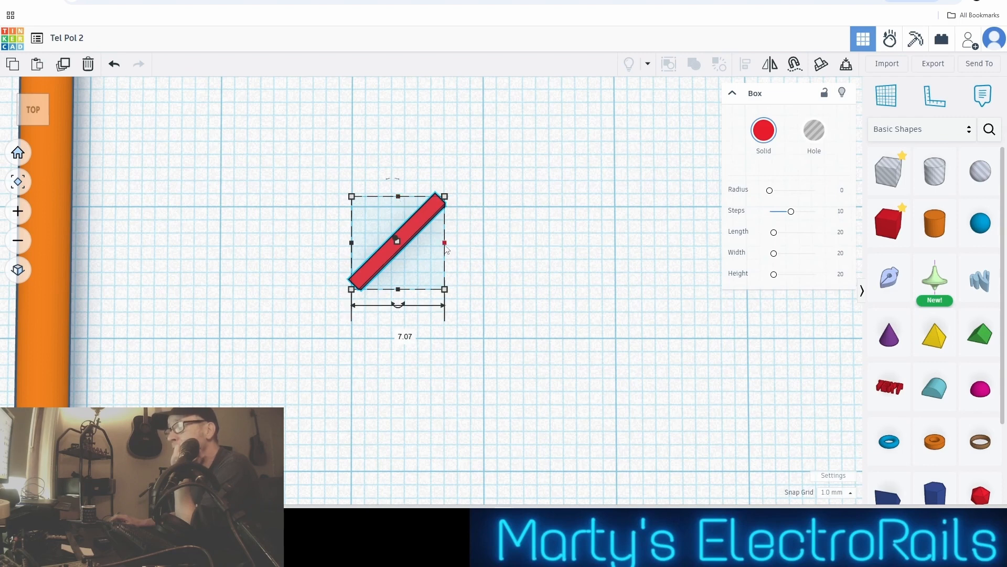
Resize the diagonal brace copy to 7.04 by 6.29 mm, then stretch its width to 14.04 mm
mouse_move(445, 196)
mouse_down()
mouse_move(496, 168)
mouse_move(496, 157)
mouse_move(459, 191)
mouse_up()
mouse_move(454, 196)
mouse_down()
mouse_move(494, 165)
mouse_move(451, 210)
mouse_up()
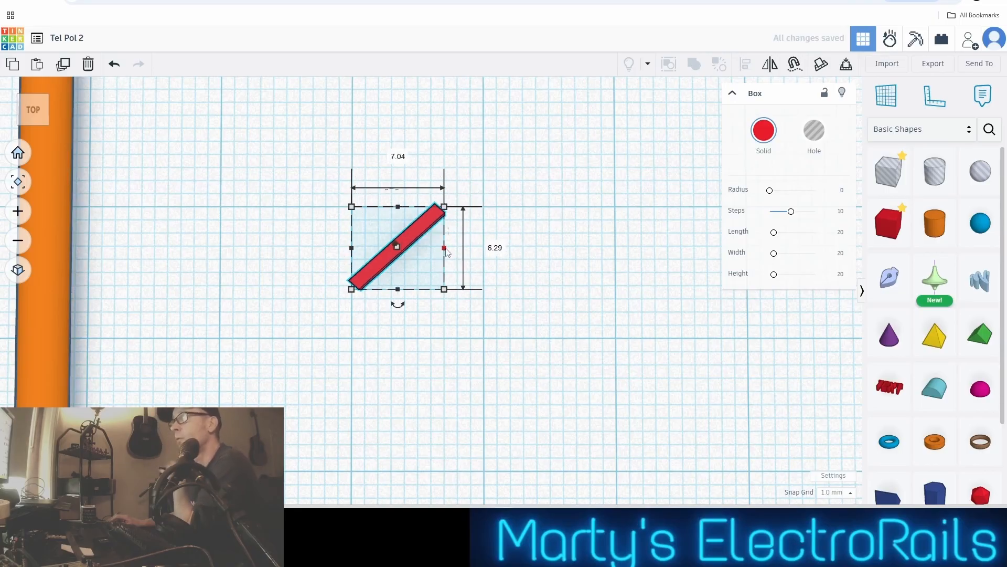
drag(445, 248, 541, 251)
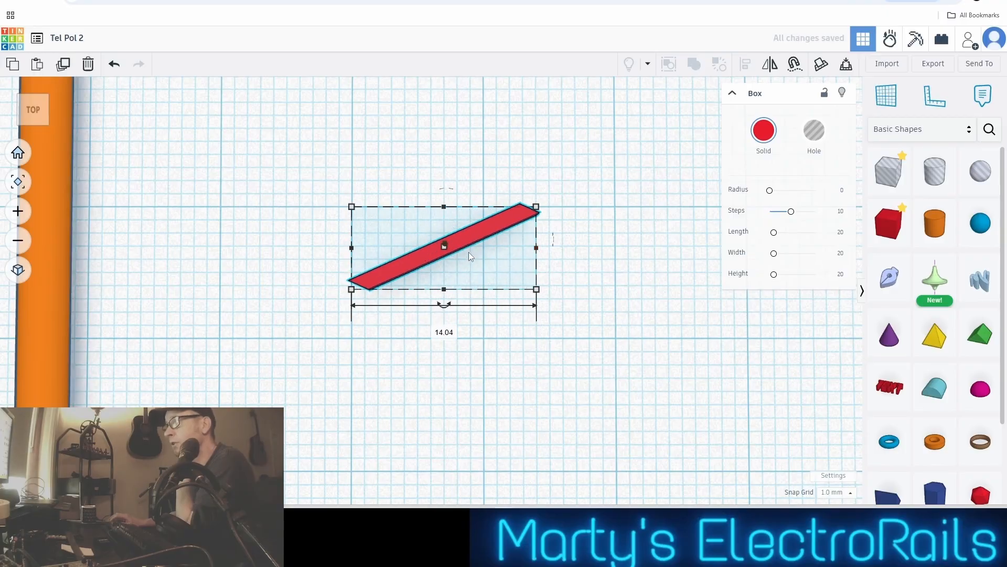
scroll(469, 252, up, 3)
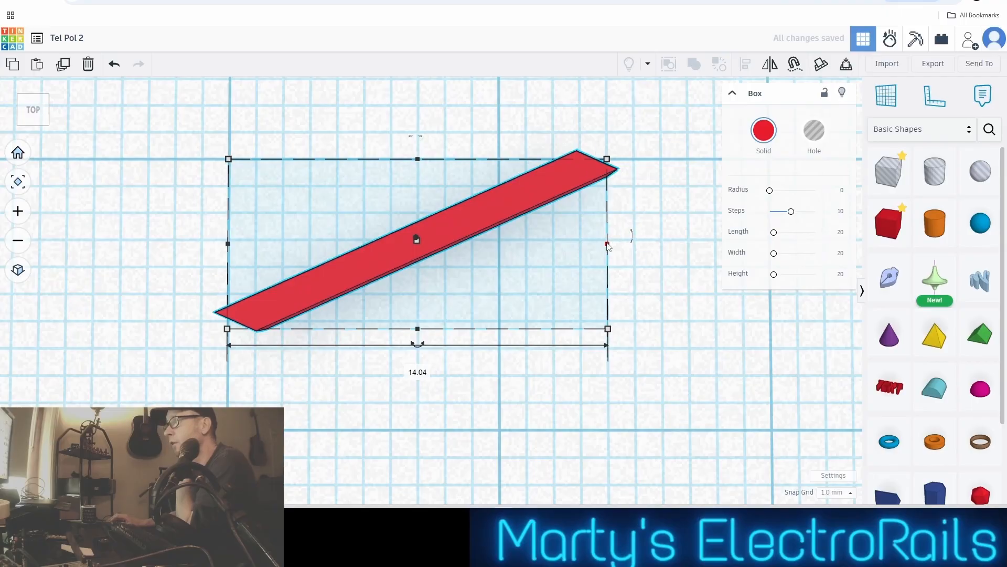
Shrink the diagonal brace copy's width back to 7.04 mm, then delete the copy
drag(607, 245, 417, 248)
scroll(379, 246, down, 3)
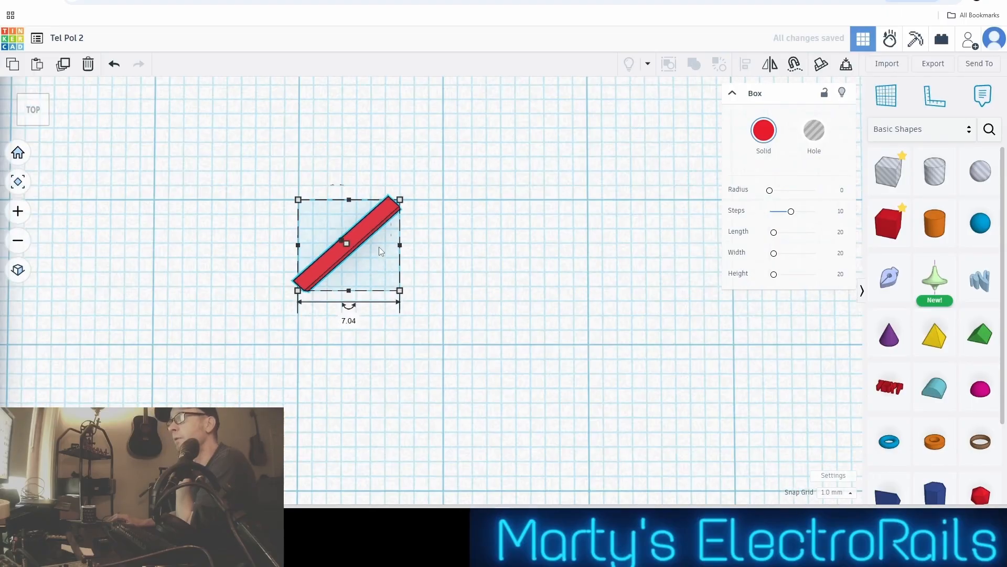
scroll(331, 226, down, 3)
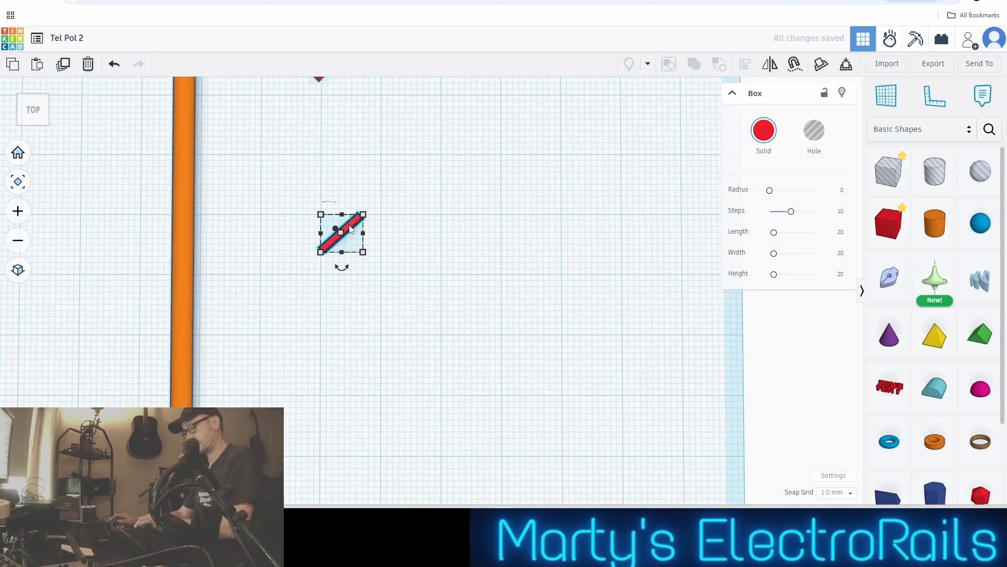
mouse_move(341, 236)
scroll(341, 236, up, 1)
key(Delete)
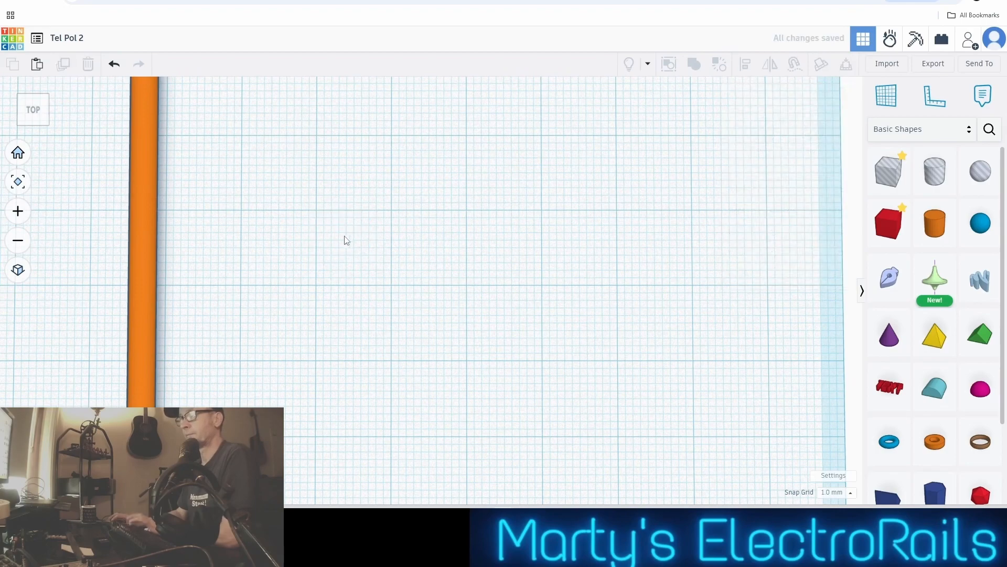
Duplicate the crossarm group and move the copy sideways away from the pole, clear of the original
scroll(349, 236, down, 3)
click(331, 91)
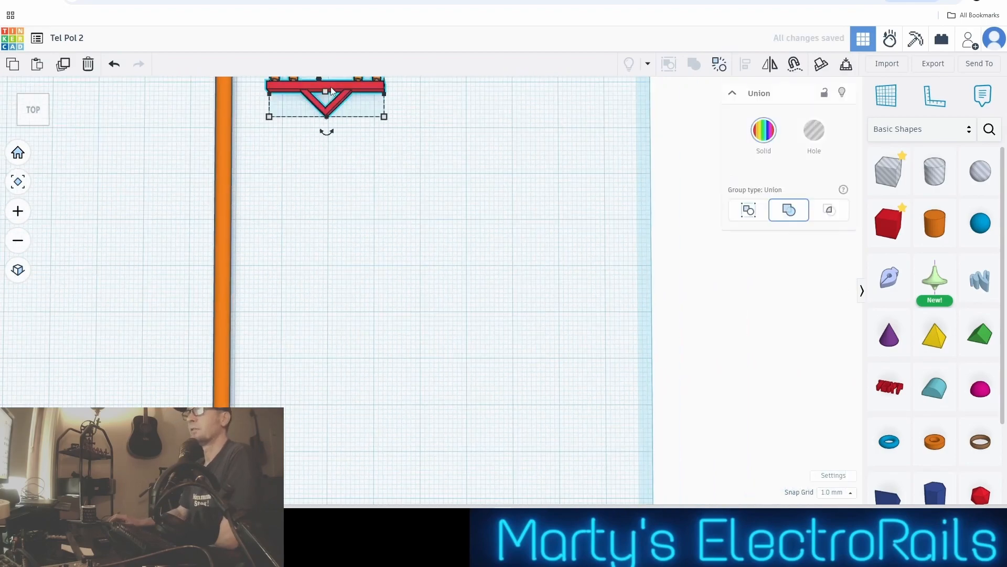
scroll(327, 109, down, 2)
middle_drag(340, 121, 391, 239)
scroll(376, 223, up, 3)
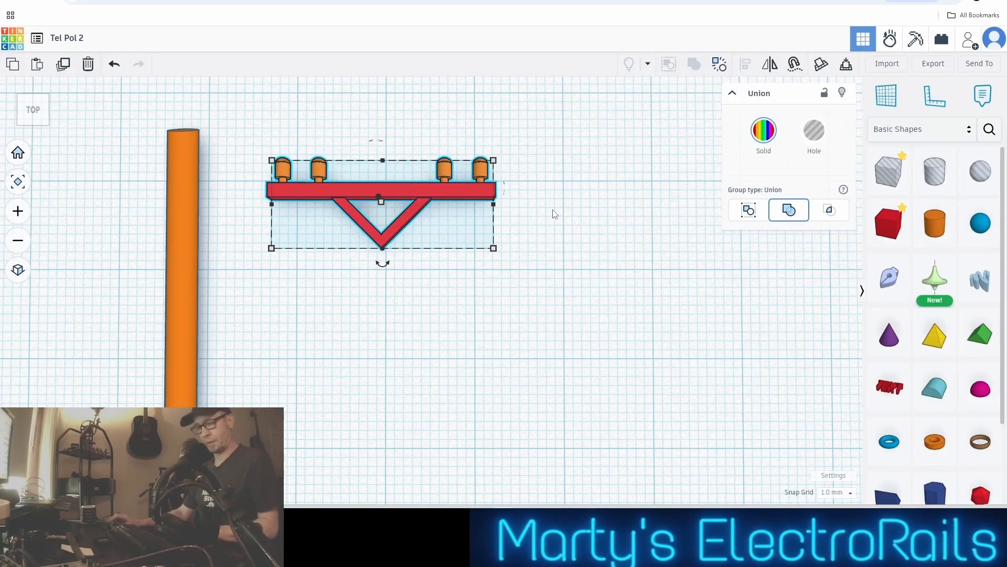
key(ctrl+v)
key(Left)
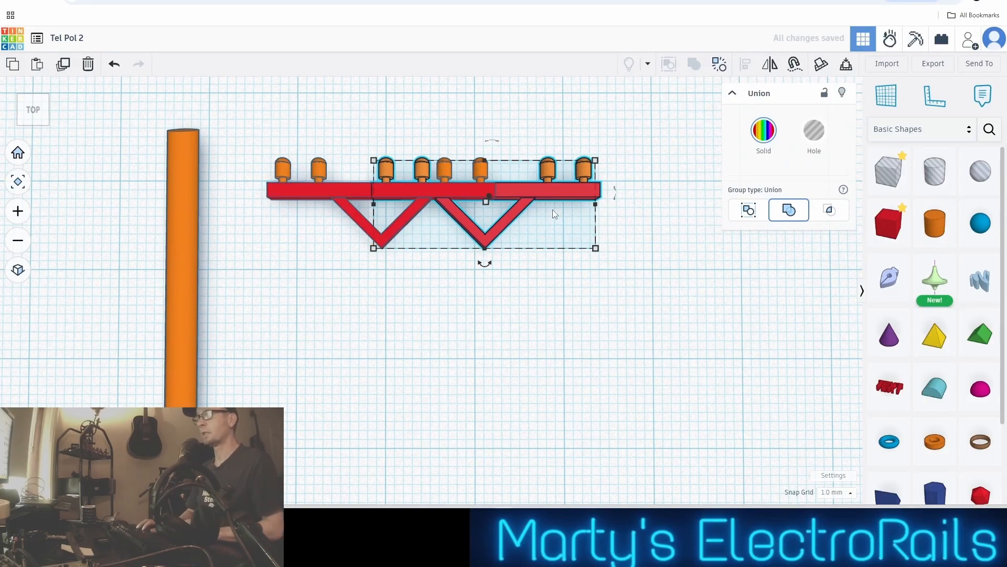
key(Right)
key(Right)
key(Right)
key(Right)
key(Right)
key(Right)
key(Right)
key(Right)
key(Right)
key(Right)
key(Right)
key(Right)
key(Right)
key(Right)
key(Right)
key(Right)
key(Right)
key(Right)
key(Right)
key(Right)
key(Right)
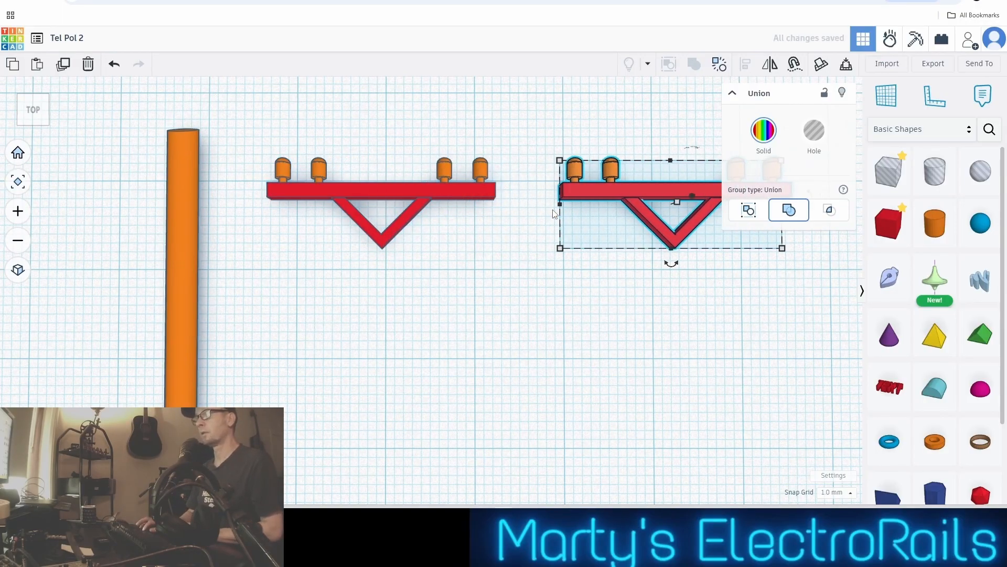
Move the original crossarm group across onto the pole, roughly centred on it and a little below its upper end
click(377, 199)
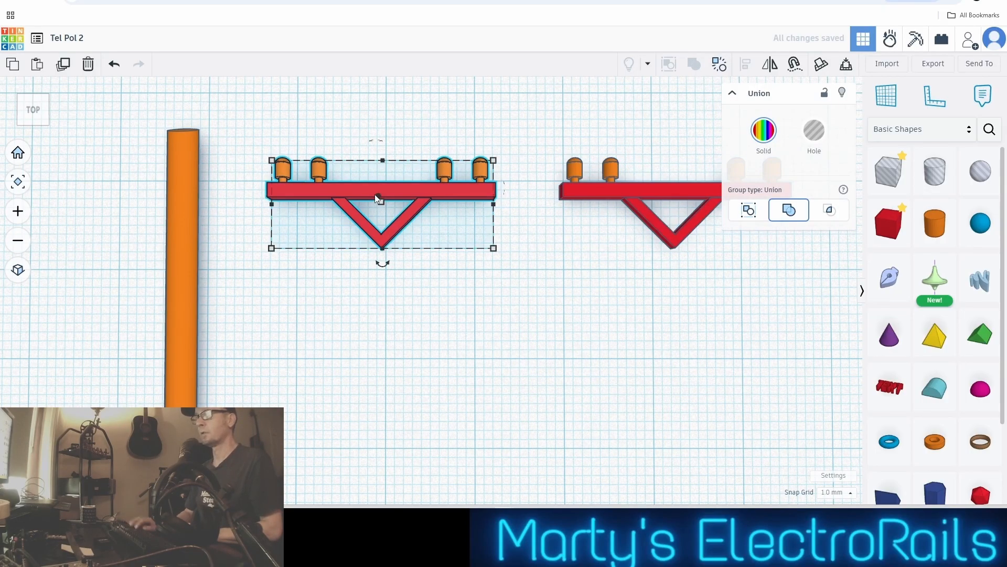
key(Left)
key(Left)
key(Left)
key(Left)
key(Left)
key(Left)
key(Left)
key(Left)
key(Left)
key(Left)
key(Left)
key(Left)
key(Left)
key(Left)
key(Left)
key(Left)
key(Left)
key(Left)
key(Left)
key(Left)
key(Left)
key(Left)
key(Left)
key(Left)
key(Left)
key(Left)
key(Left)
key(Right)
key(Right)
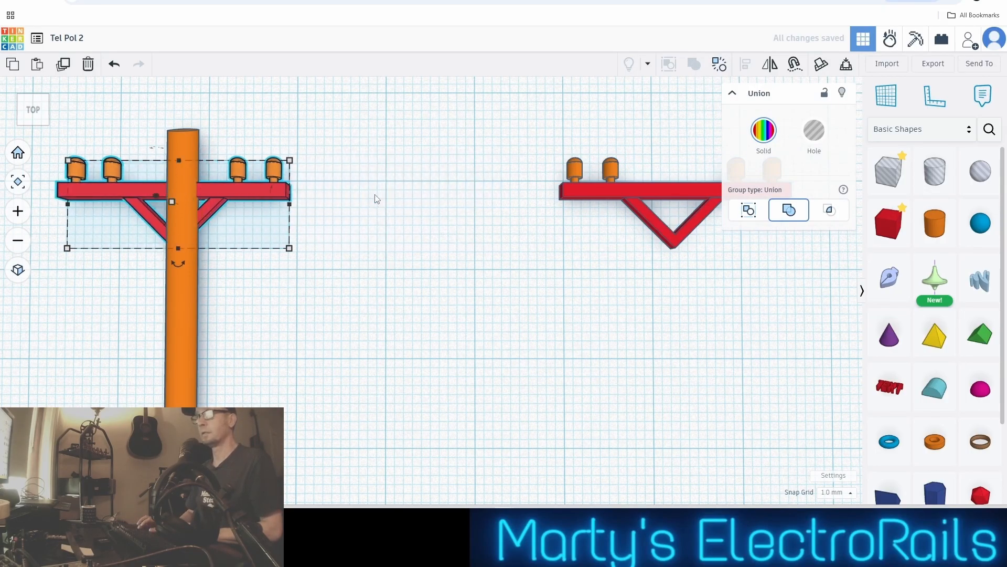
key(Down)
key(Down)
key(Down)
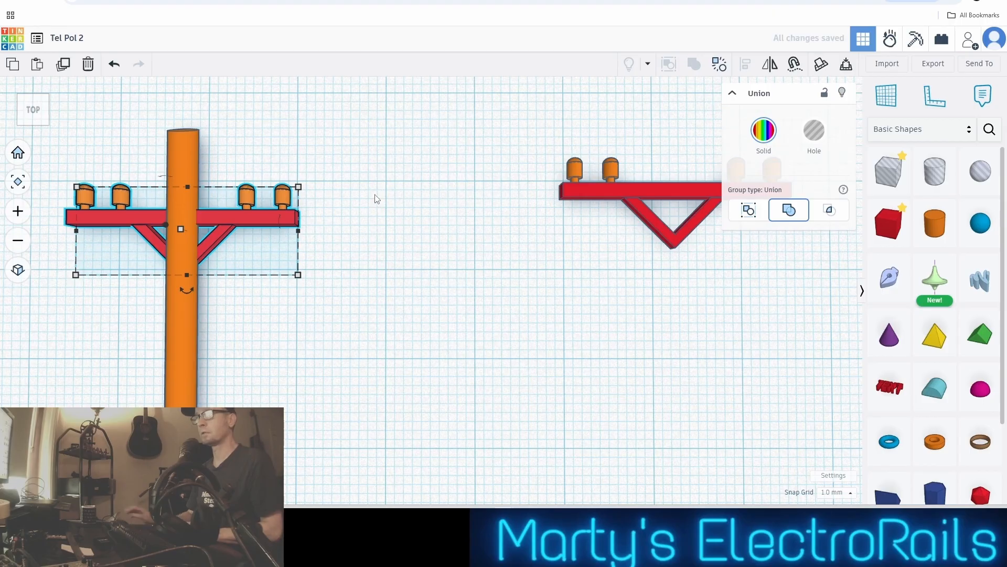
key(Up)
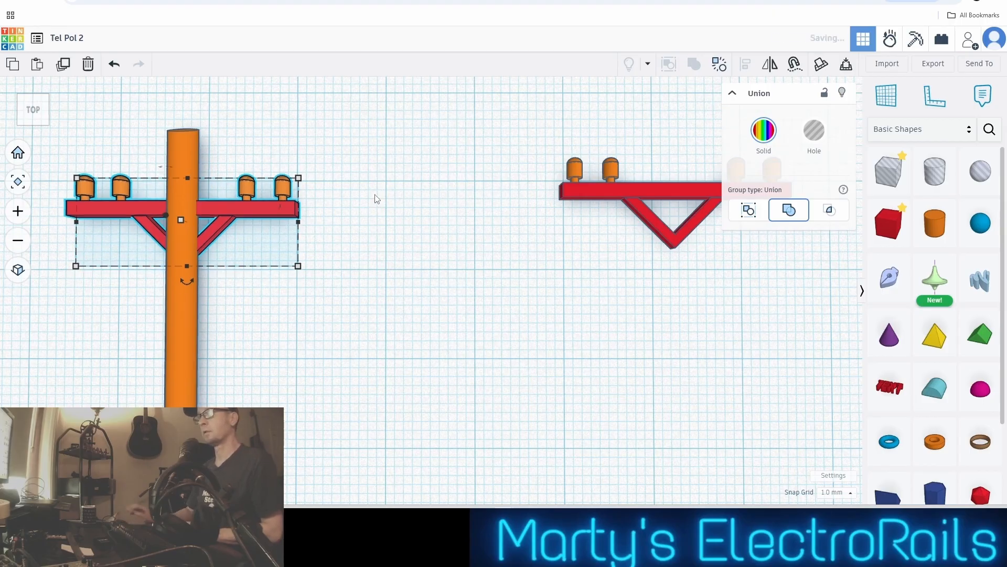
Nudge the mounted crossarm slightly lower, then move the spare crossarm copy onto the pole a short distance below it
key(Down)
click(700, 190)
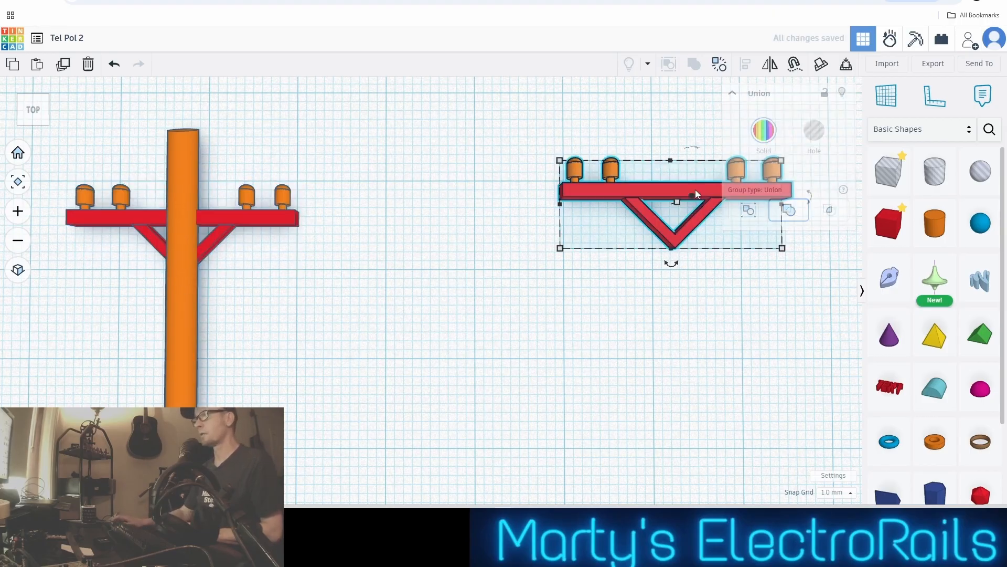
key(Left)
key(Left)
key(Left)
key(Left)
key(Left)
key(Left)
key(Left)
key(Left)
key(Left)
key(Left)
key(Left)
key(Left)
key(Left)
key(Left)
key(Left)
key(Left)
key(Left)
key(Left)
key(Left)
key(Left)
key(Left)
key(Left)
key(Left)
key(Left)
key(Left)
key(Left)
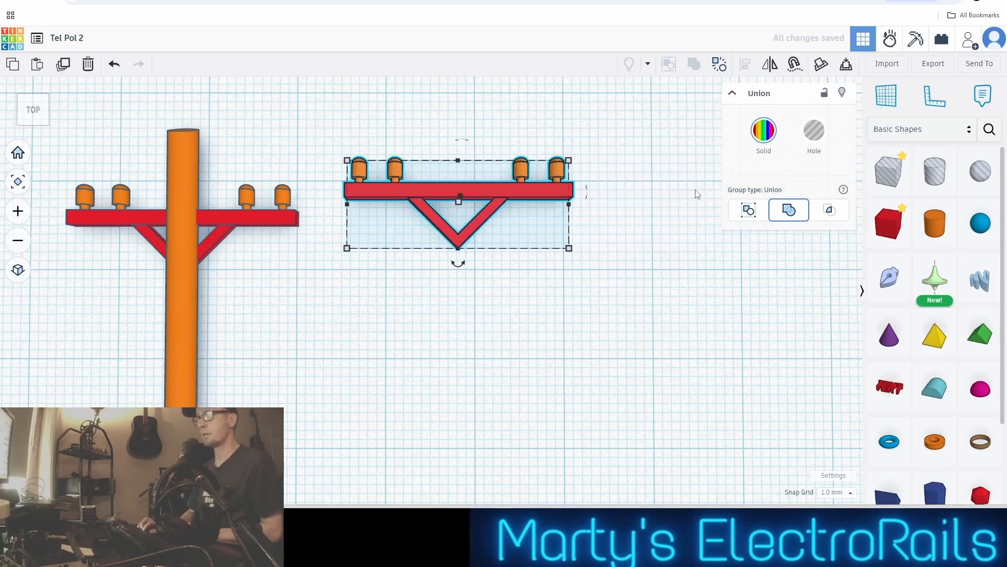
key(Down)
key(Down)
key(Down)
key(Down)
key(Down)
key(Down)
key(Down)
key(Down)
key(Down)
key(Down)
key(Down)
key(Down)
key(Down)
key(Down)
key(Down)
key(Down)
key(Down)
key(Left)
key(Left)
key(Left)
key(Left)
key(Left)
key(Left)
key(Left)
key(Left)
key(Left)
key(Left)
key(Left)
key(Left)
key(Left)
key(Left)
key(Left)
key(Left)
key(Left)
key(Left)
key(Left)
key(Left)
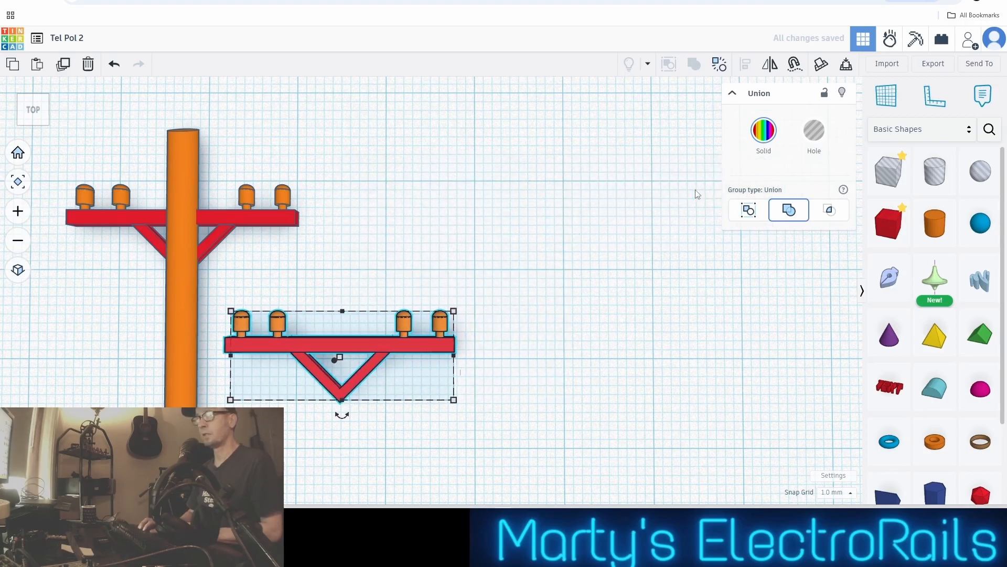
key(Up)
key(Up)
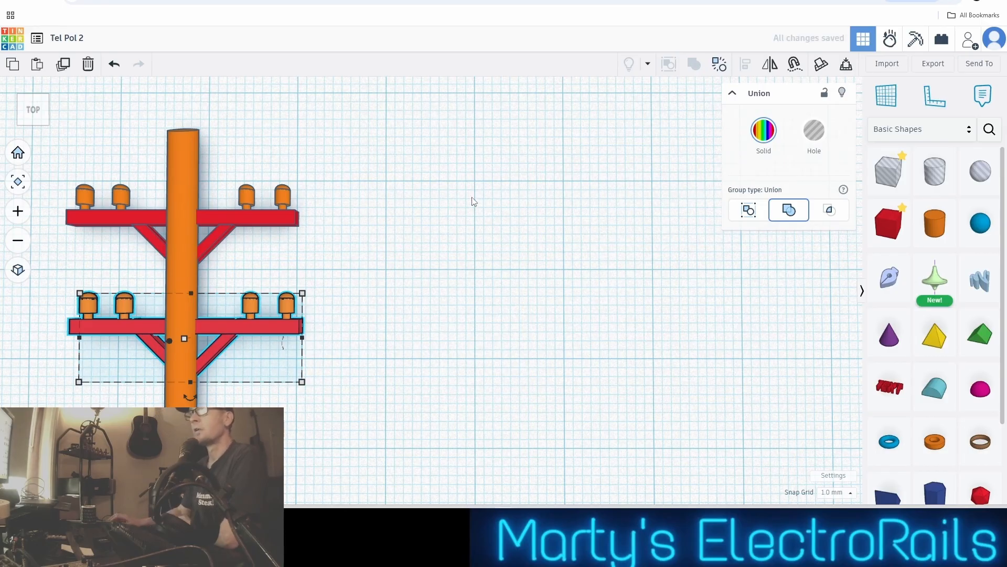
Align both crossarms to the centre of the pole's width, using the pole as the fixed reference object
middle_drag(472, 202, 714, 173)
scroll(647, 190, up, 1)
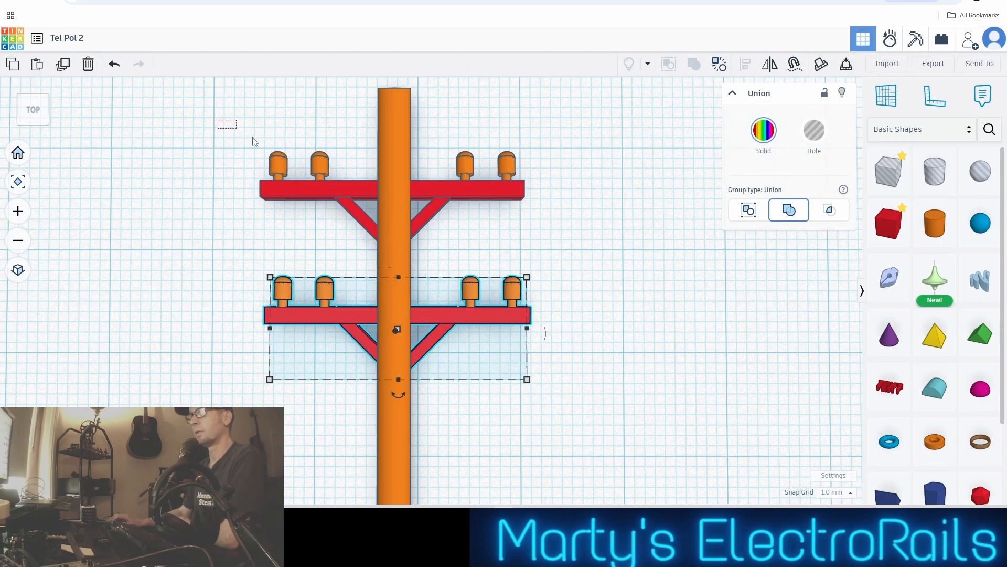
drag(253, 138, 474, 326)
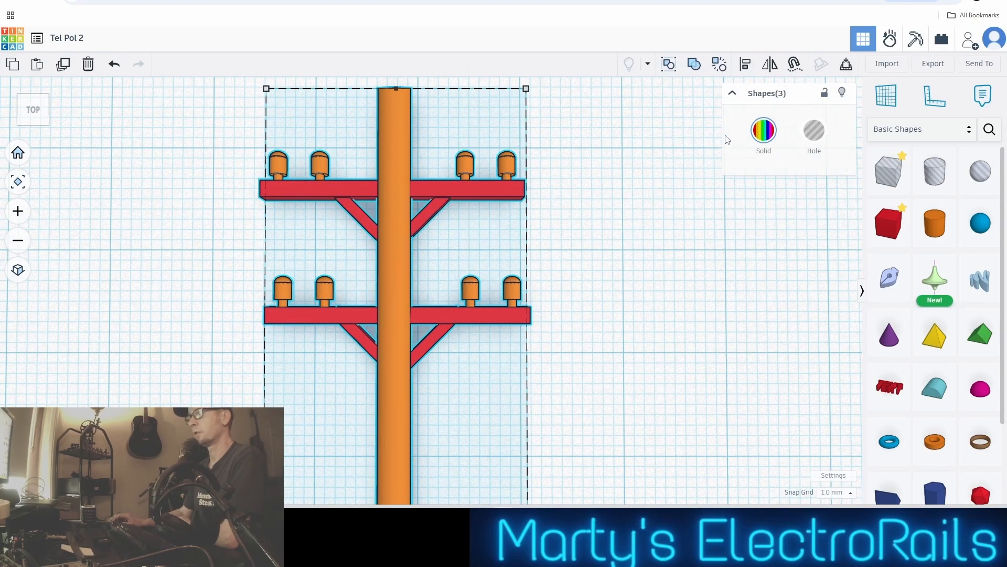
click(744, 65)
scroll(582, 135, down, 8)
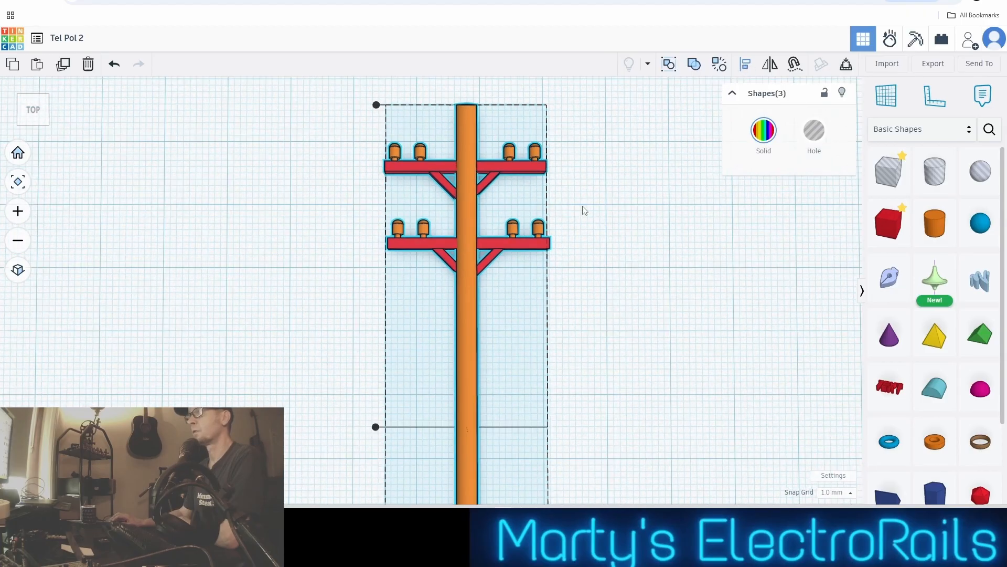
scroll(602, 277, up, 3)
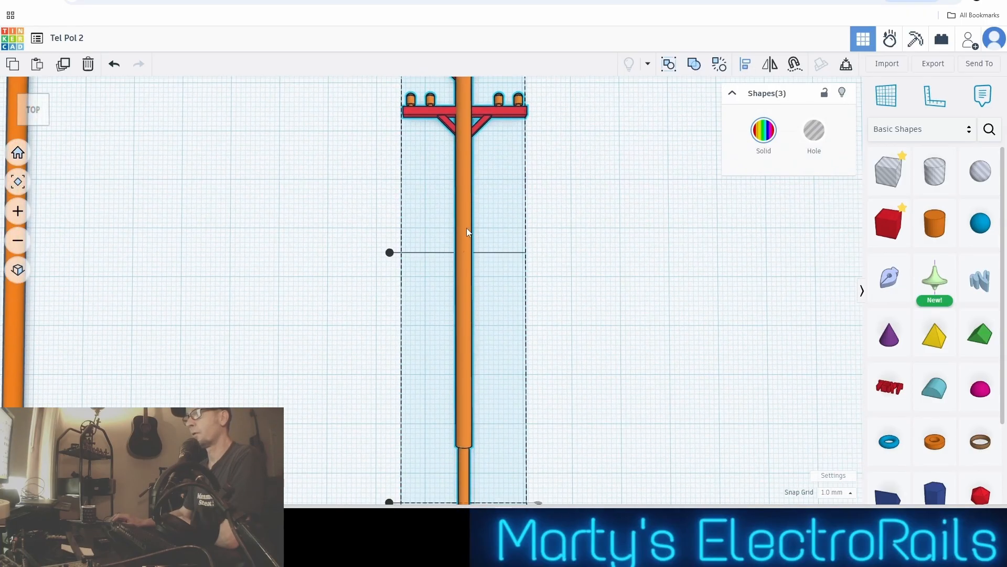
click(467, 228)
scroll(514, 236, down, 1)
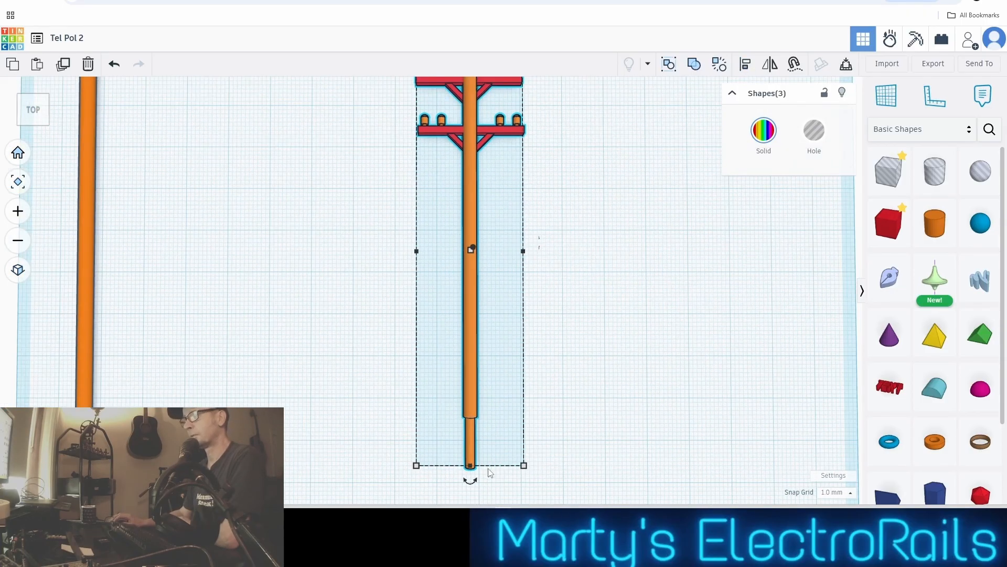
middle_drag(594, 317, 518, 348)
scroll(520, 343, down, 2)
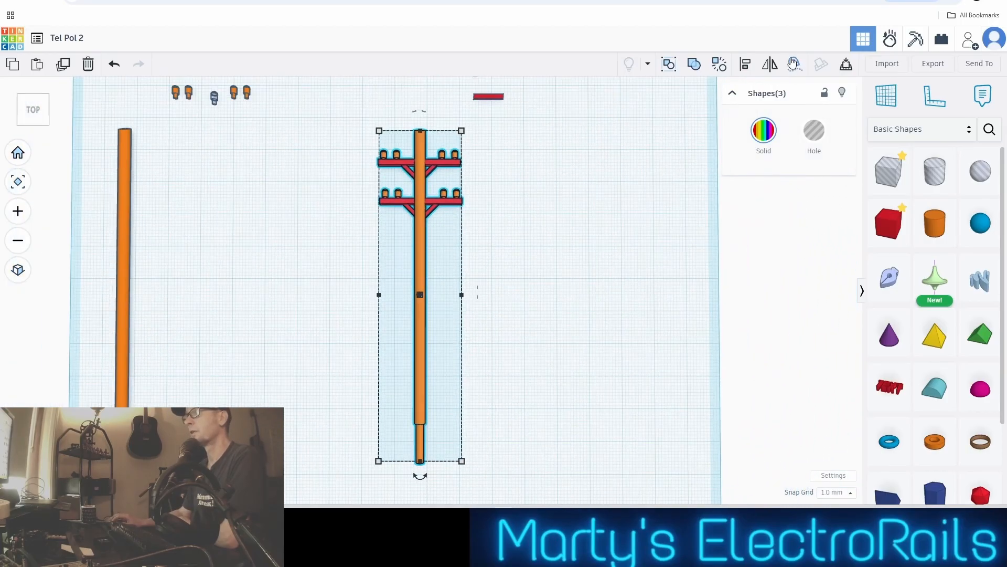
click(743, 66)
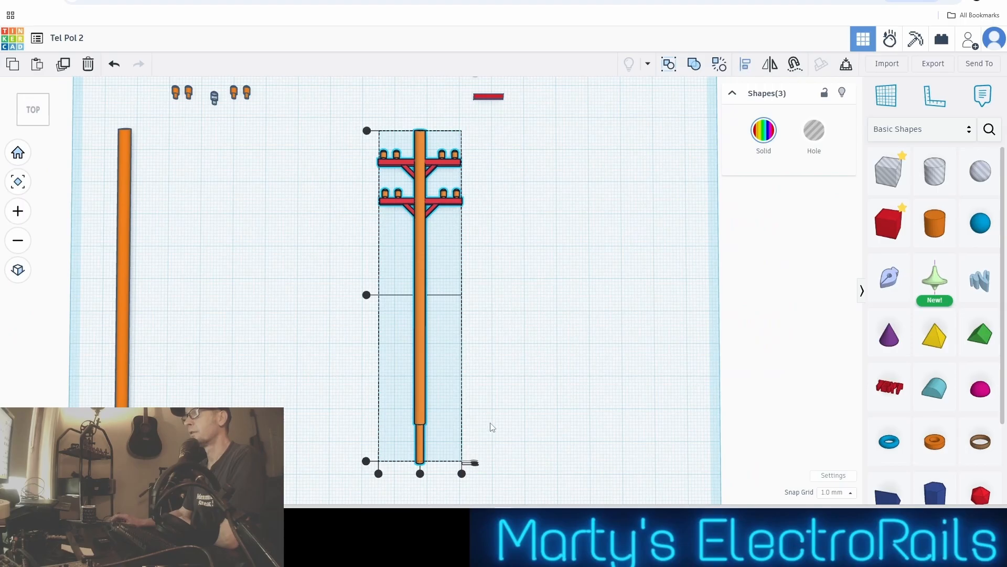
click(419, 382)
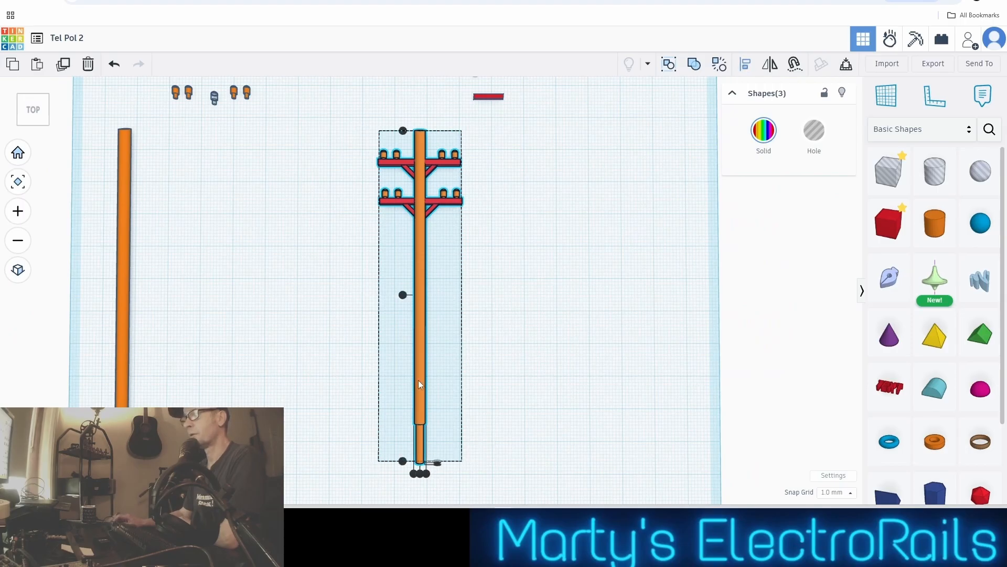
click(420, 475)
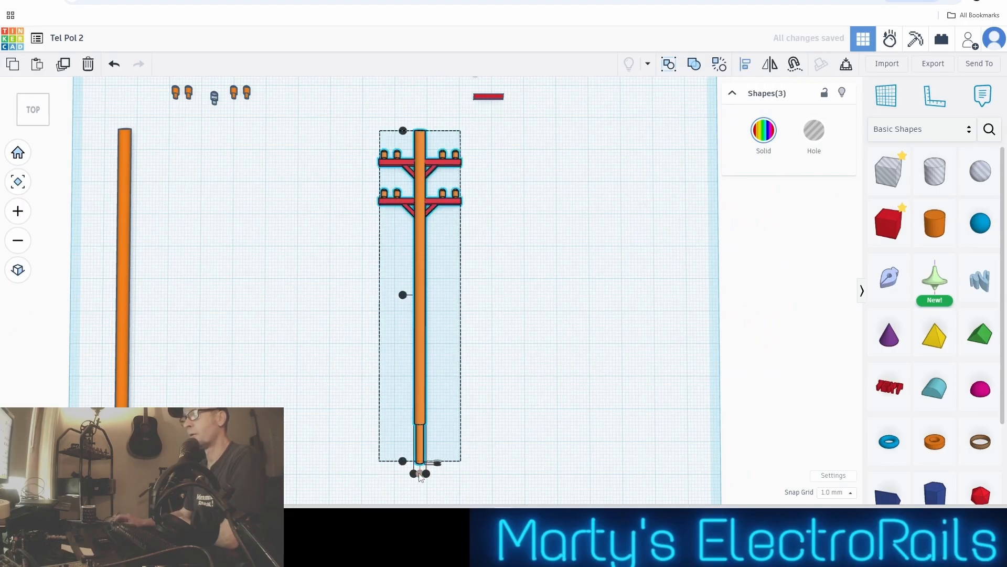
Group the pole and its two crossarms into one Union object
click(595, 309)
scroll(458, 182, up, 2)
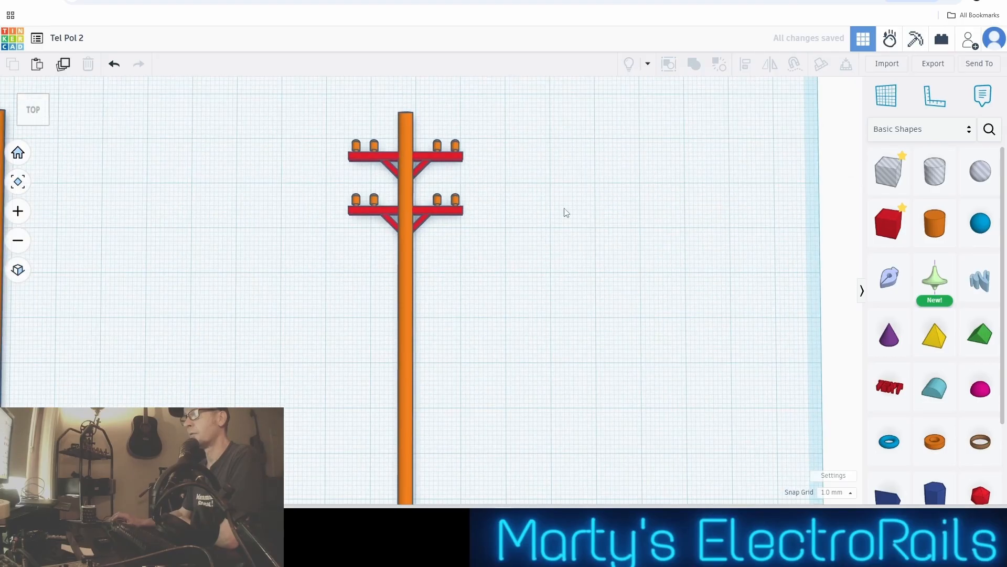
right_drag(566, 212, 514, 194)
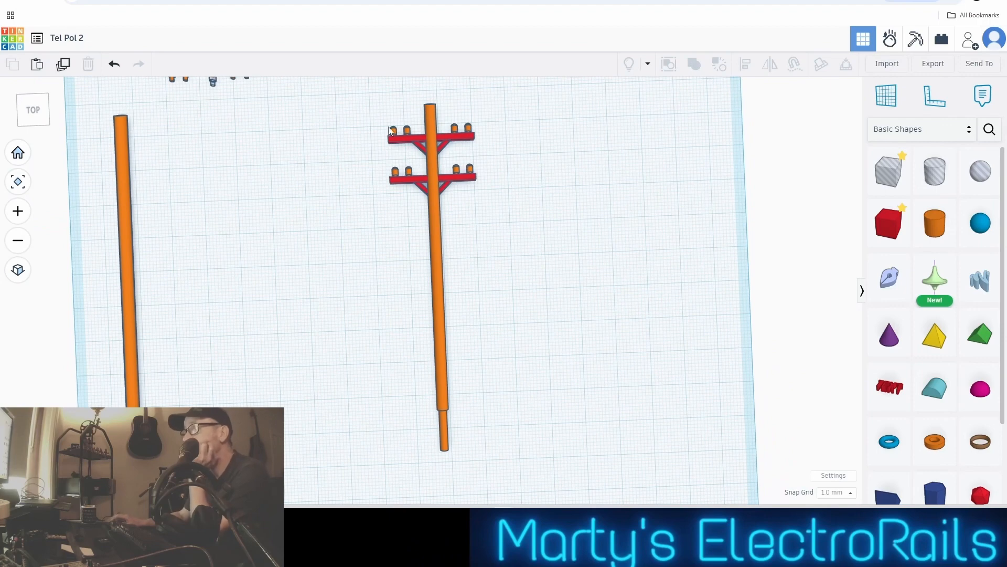
drag(425, 148, 470, 210)
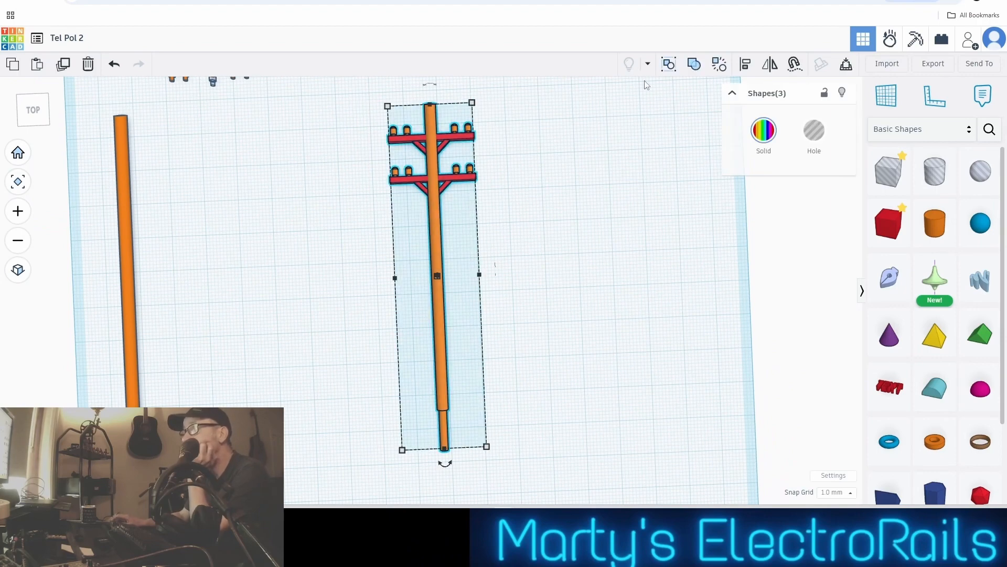
click(694, 65)
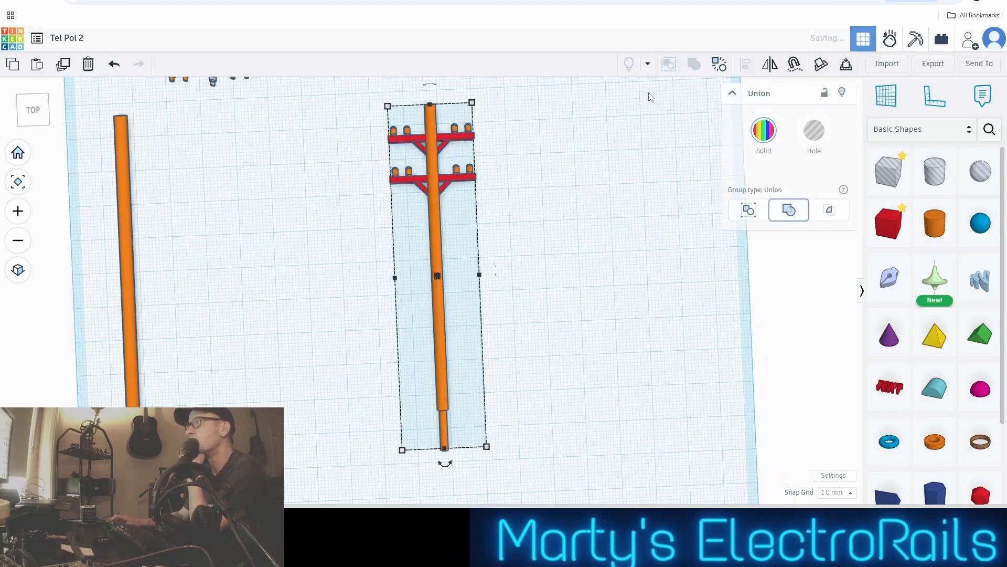
scroll(592, 147, down, 3)
right_drag(580, 149, 575, 127)
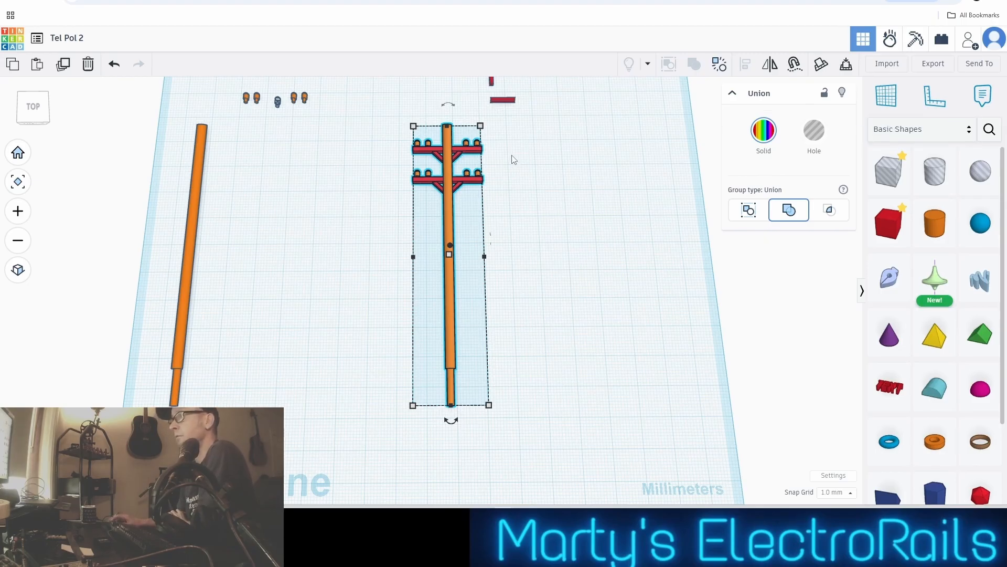
click(552, 234)
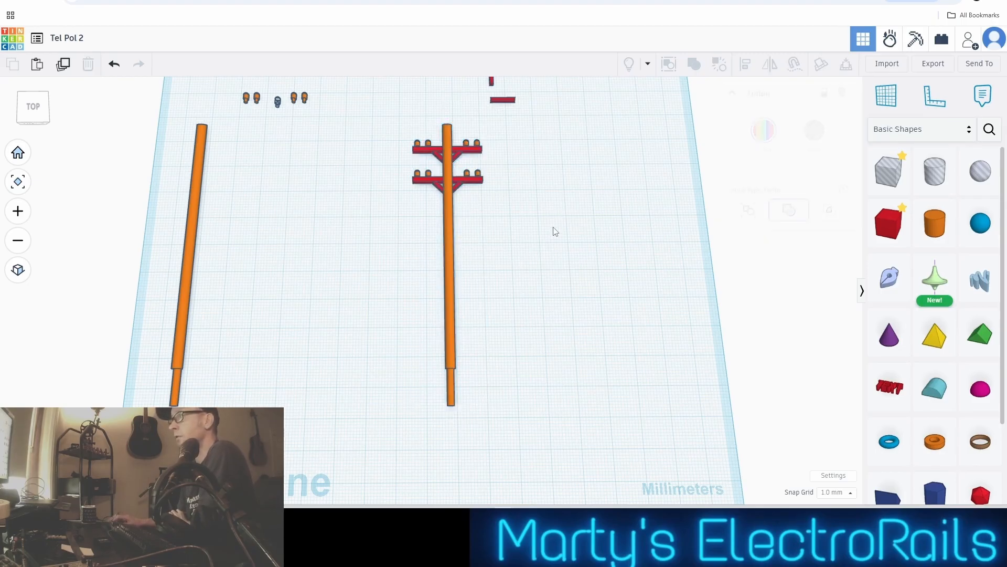
Select the grouped pole for export, switch to the Flashforge slicer and load Tel Pol 2.stl onto the build plate
click(449, 172)
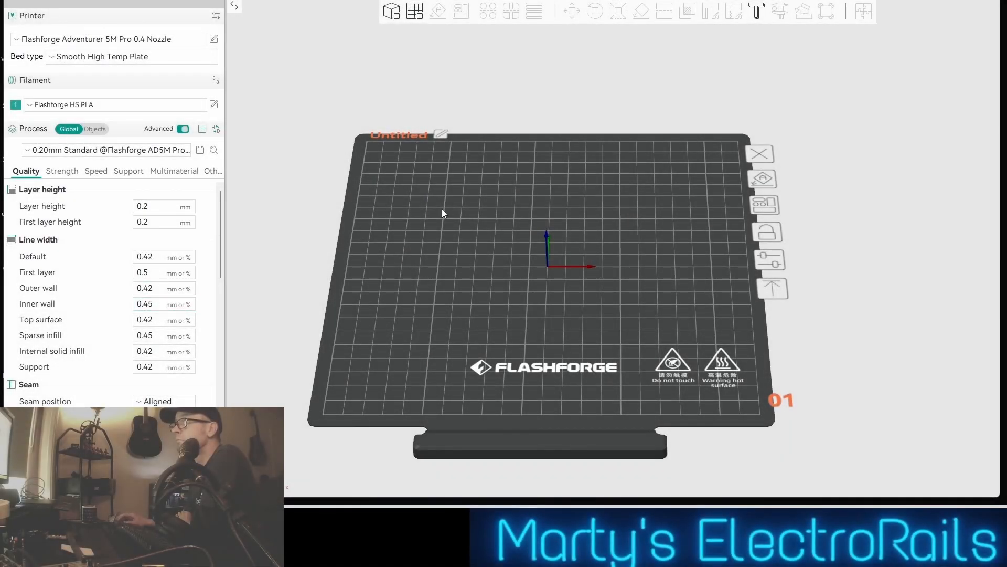
mouse_move(547, 230)
mouse_down()
mouse_move(532, 226)
mouse_move(532, 209)
mouse_move(546, 225)
mouse_move(538, 241)
mouse_move(543, 229)
mouse_up()
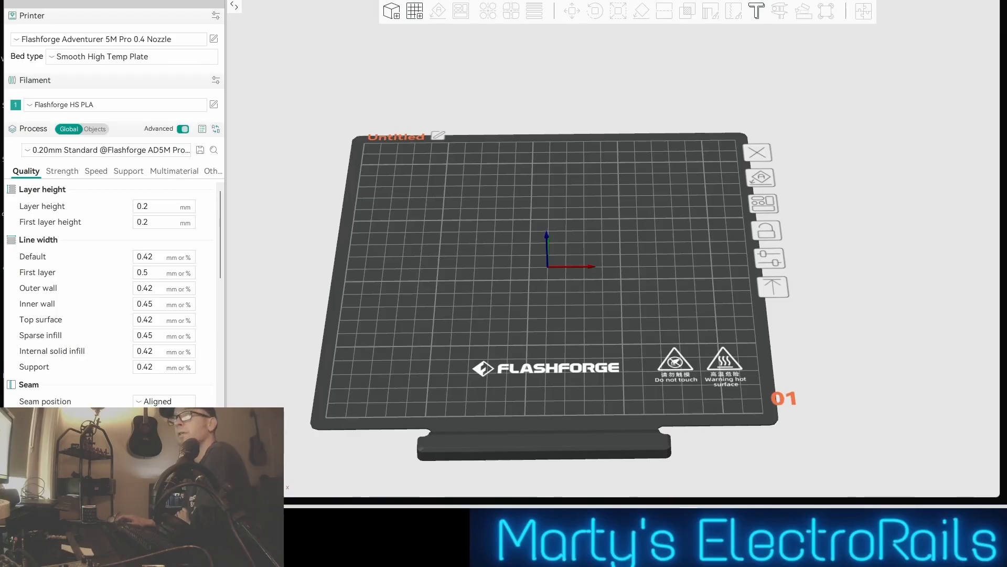
drag(210, 425, 524, 287)
Examine the imported pole, crossarms, braces and insulators on the build plate from above and from low angles
scroll(541, 283, up, 6)
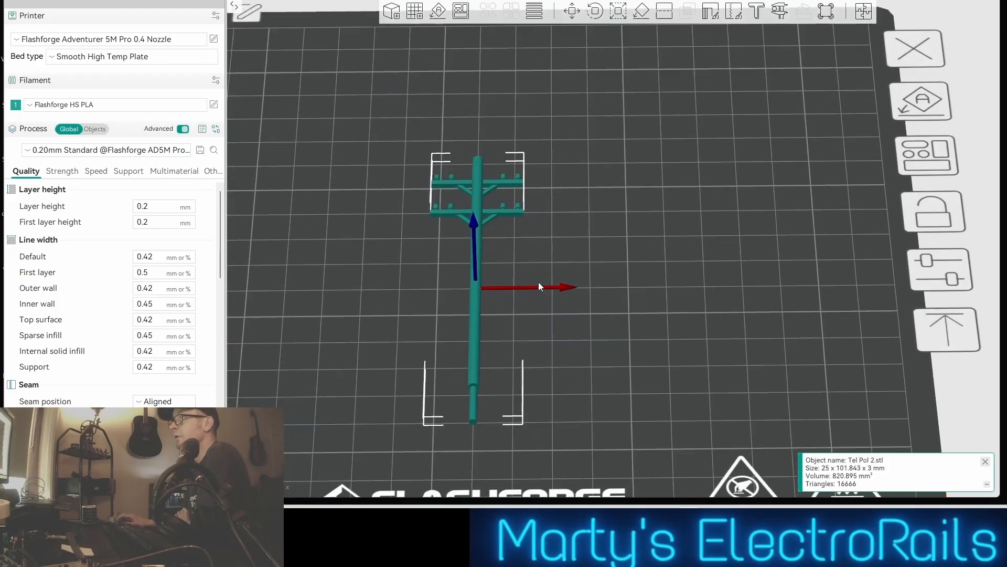
drag(542, 281, 568, 278)
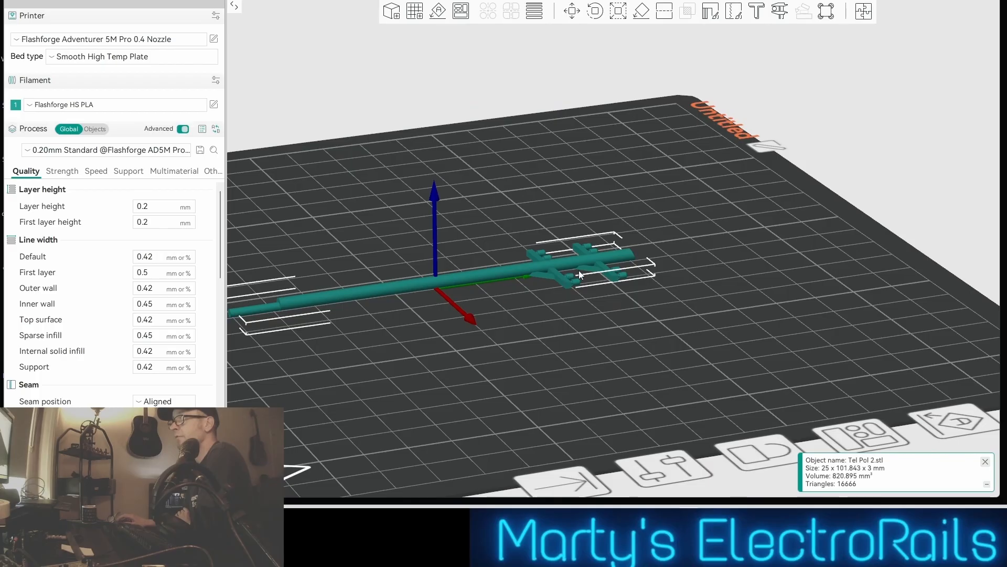
drag(579, 272, 624, 326)
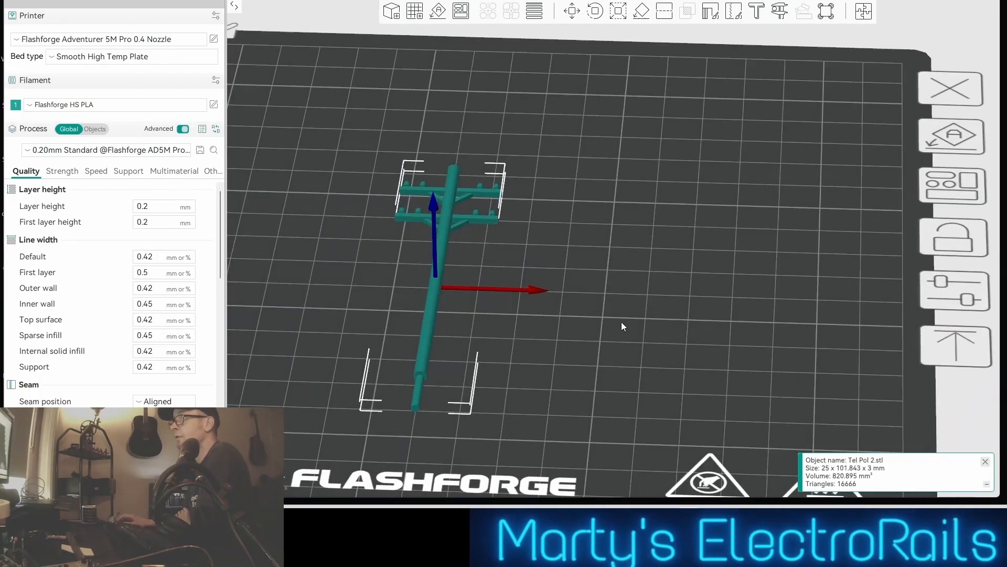
scroll(622, 322, down, 3)
scroll(596, 299, down, 2)
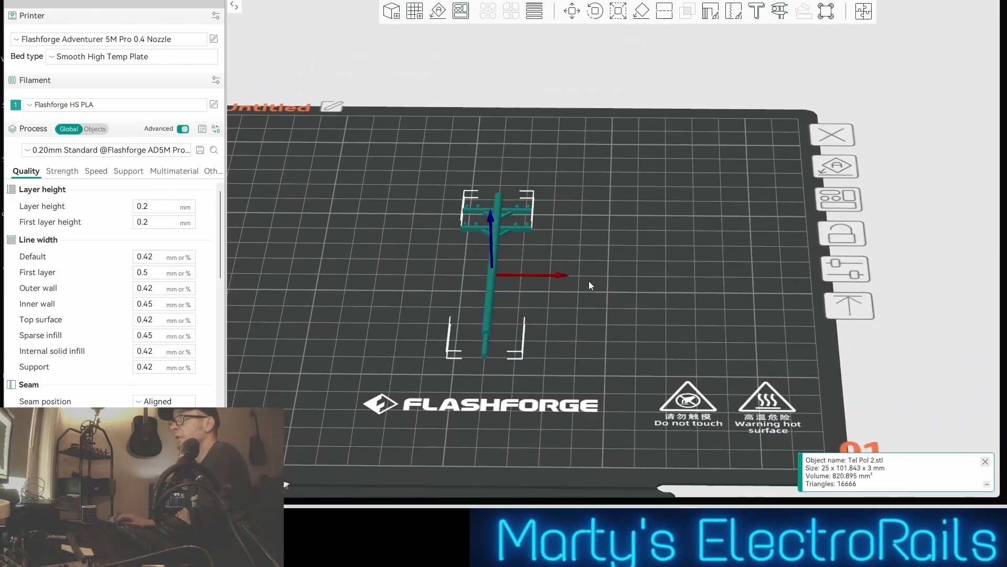
drag(589, 281, 552, 262)
scroll(590, 299, up, 2)
scroll(591, 305, up, 1)
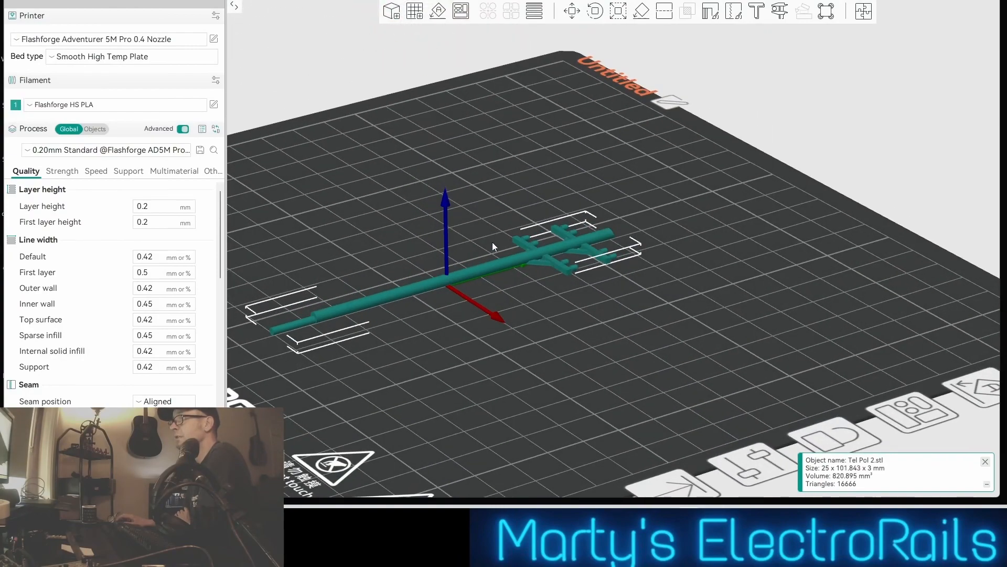
drag(529, 285, 584, 270)
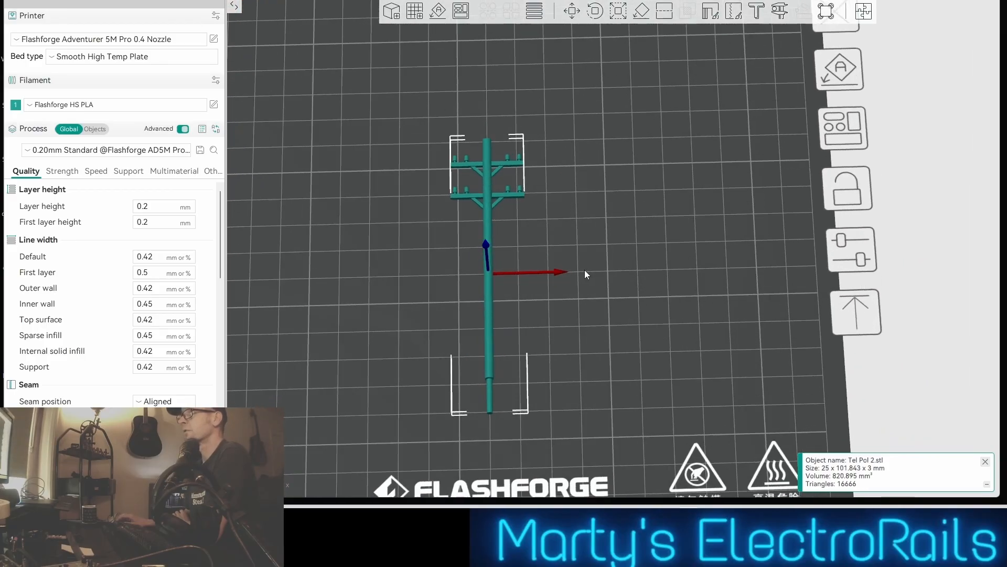
scroll(584, 270, up, 1)
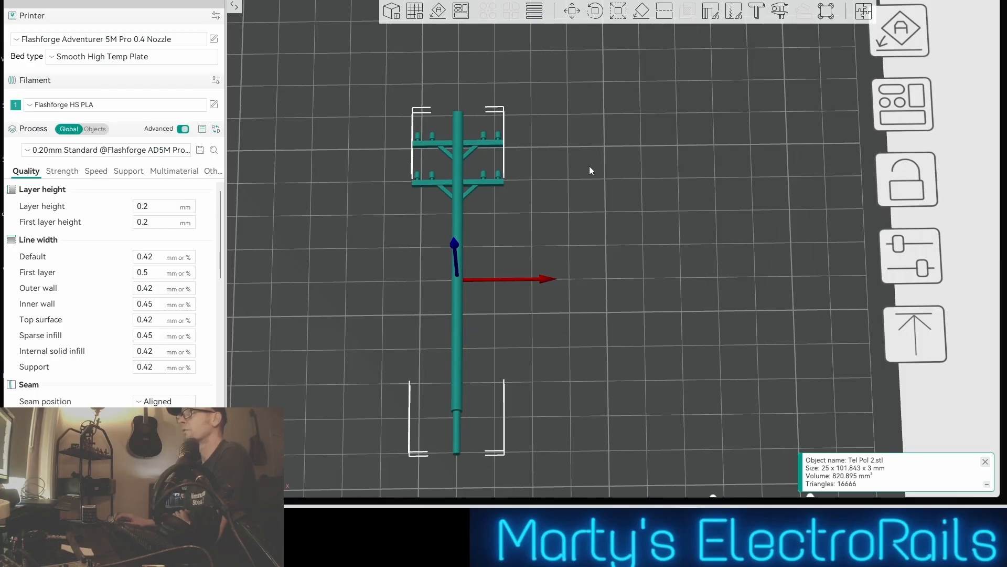
scroll(588, 167, up, 2)
scroll(583, 168, down, 1)
drag(569, 215, 563, 208)
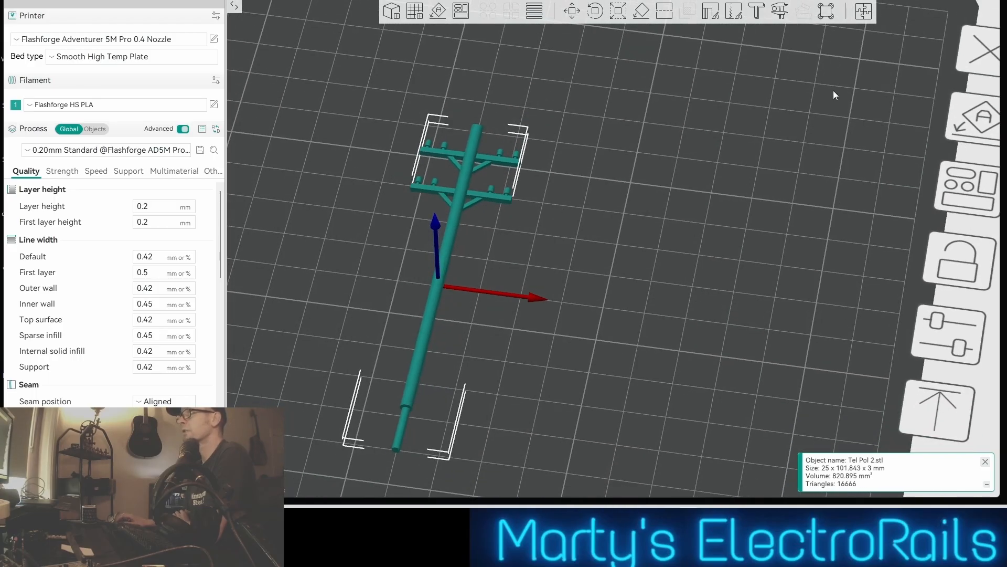
Slice the plate, check the pole's toolpath preview from several angles and send the job to the printer
click(845, 1)
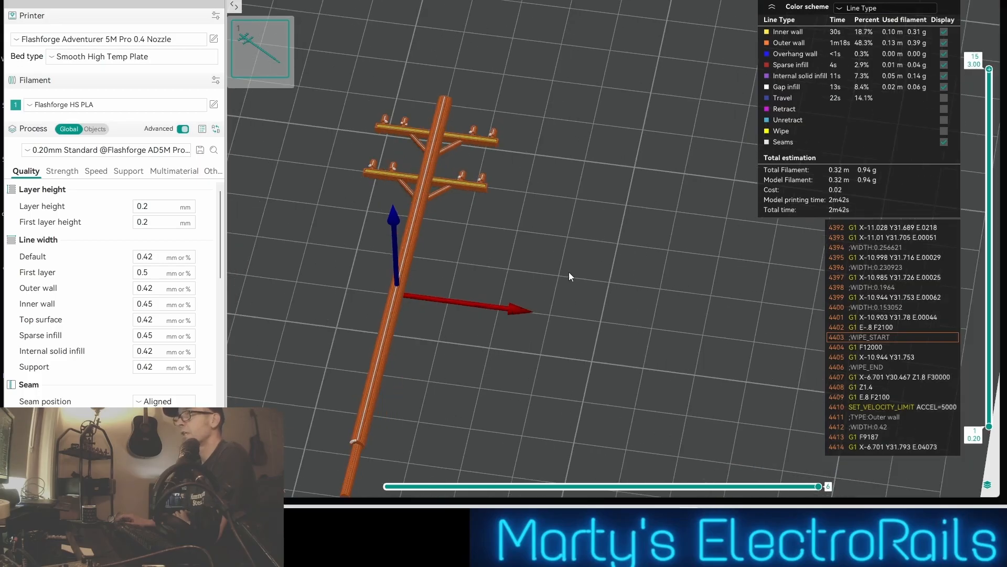
drag(569, 272, 586, 251)
scroll(554, 257, down, 3)
scroll(580, 250, up, 6)
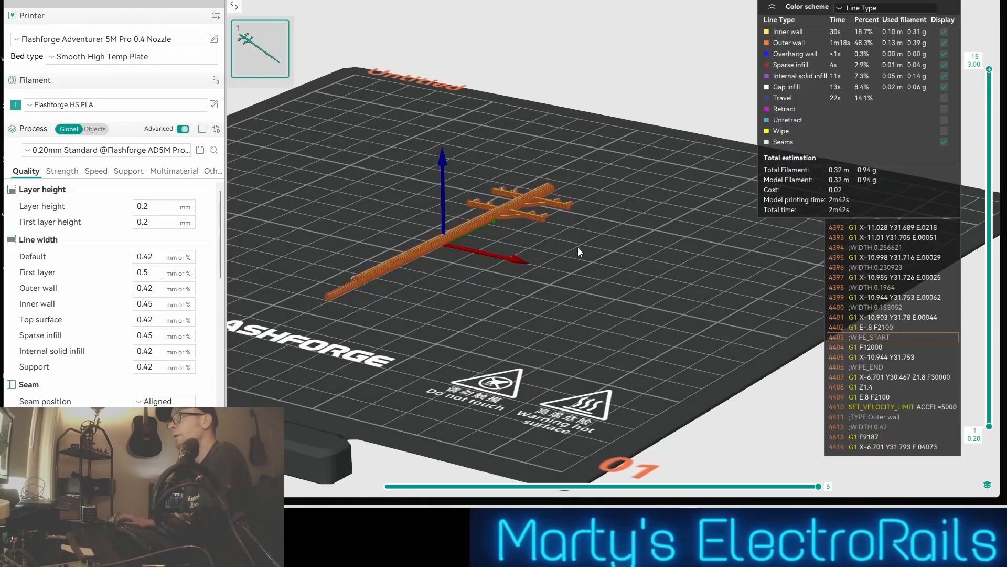
key(1)
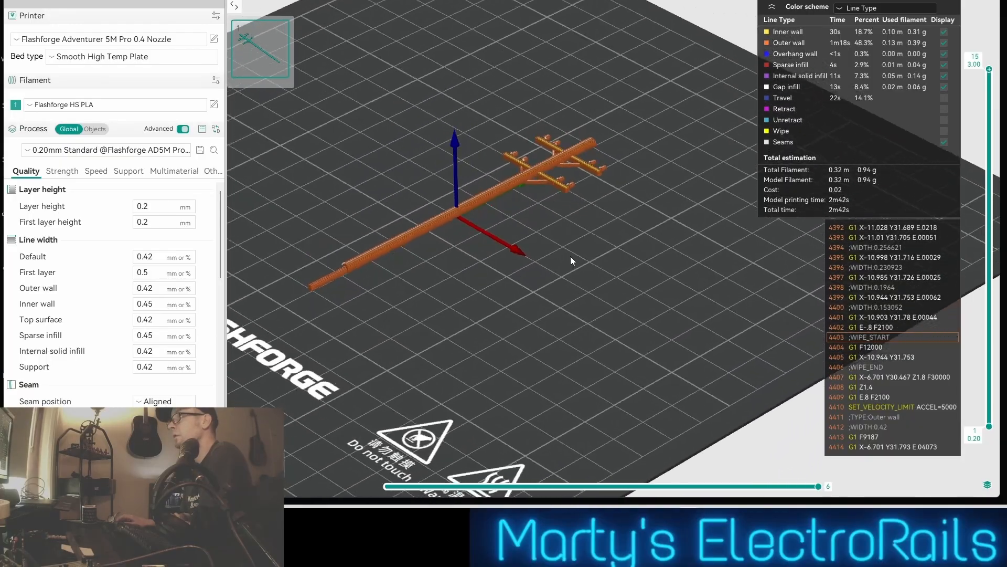
scroll(600, 263, up, 2)
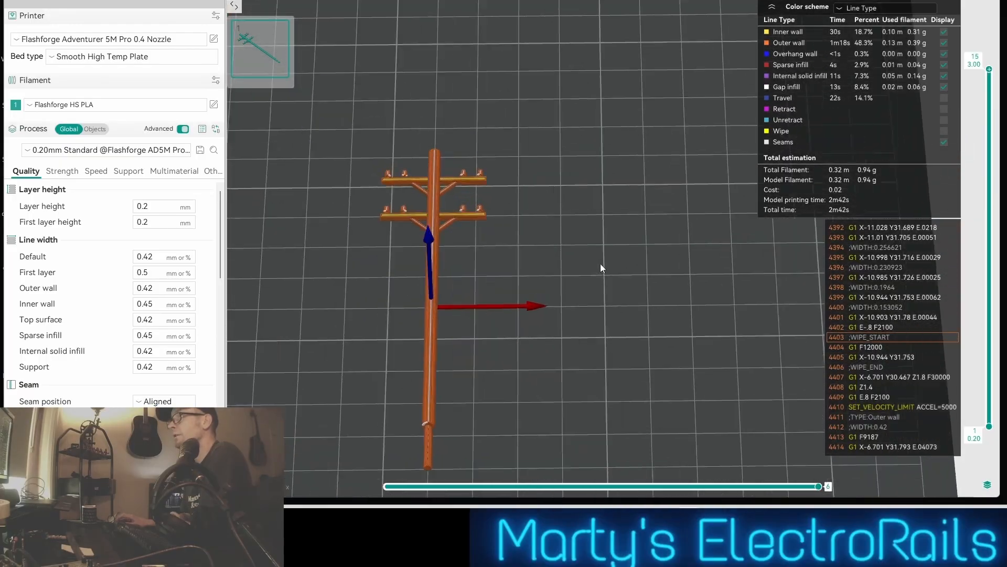
drag(595, 264, 590, 266)
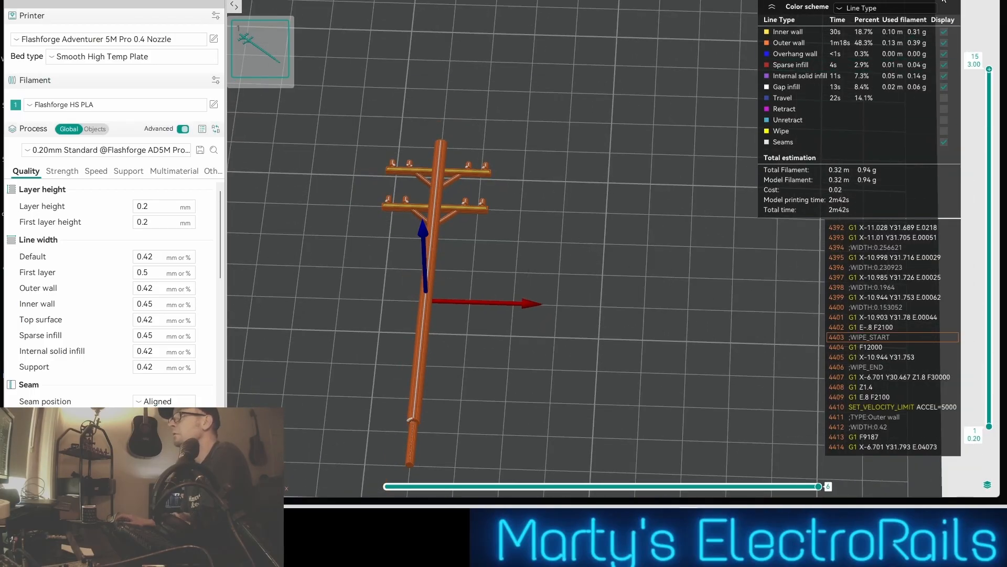
click(943, 1)
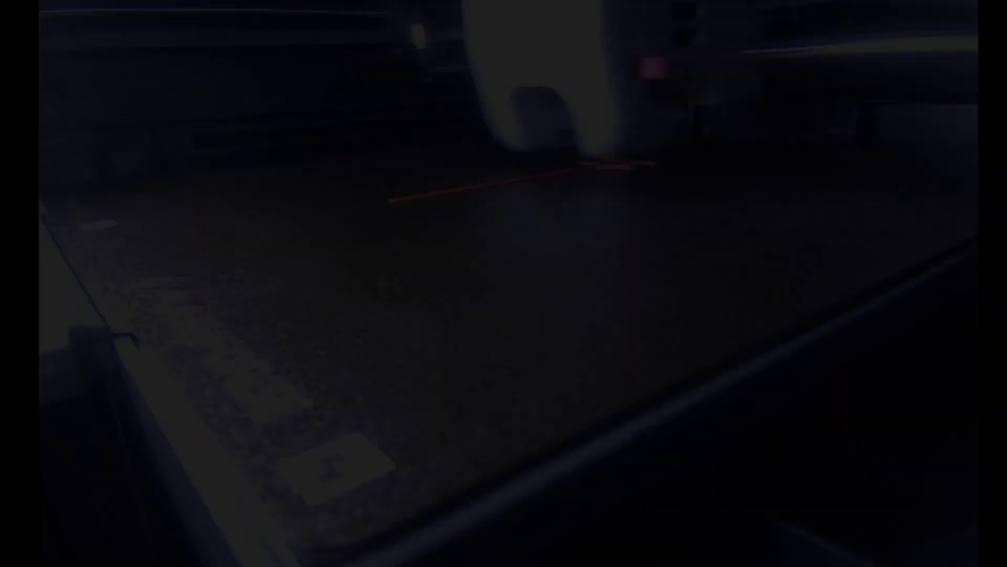